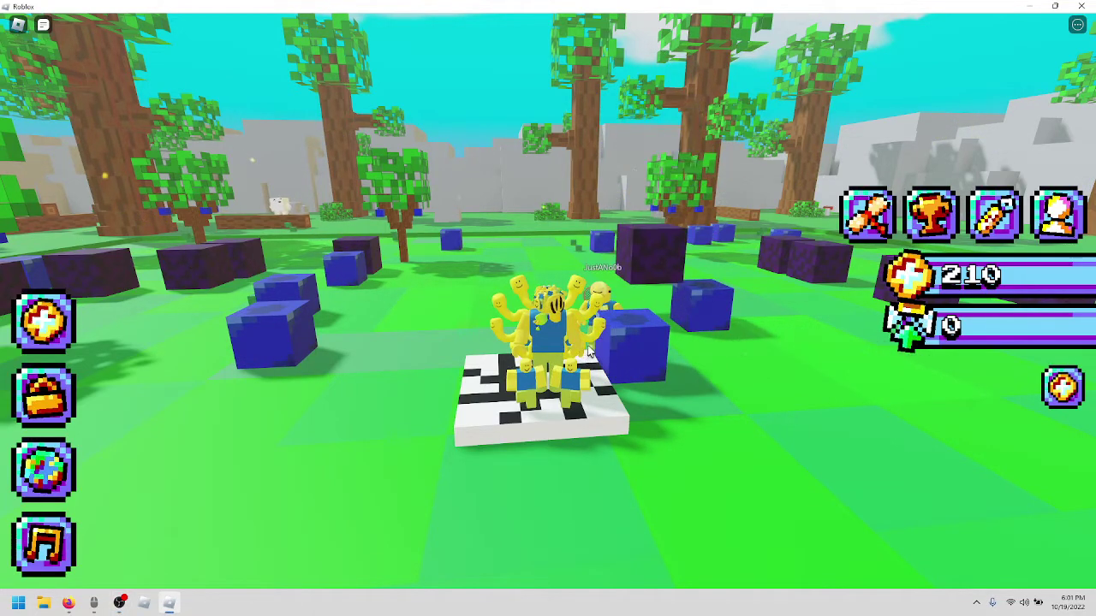
Walk off the spawn platform and merge the purple blocks into a bigger orange block.
key("w")
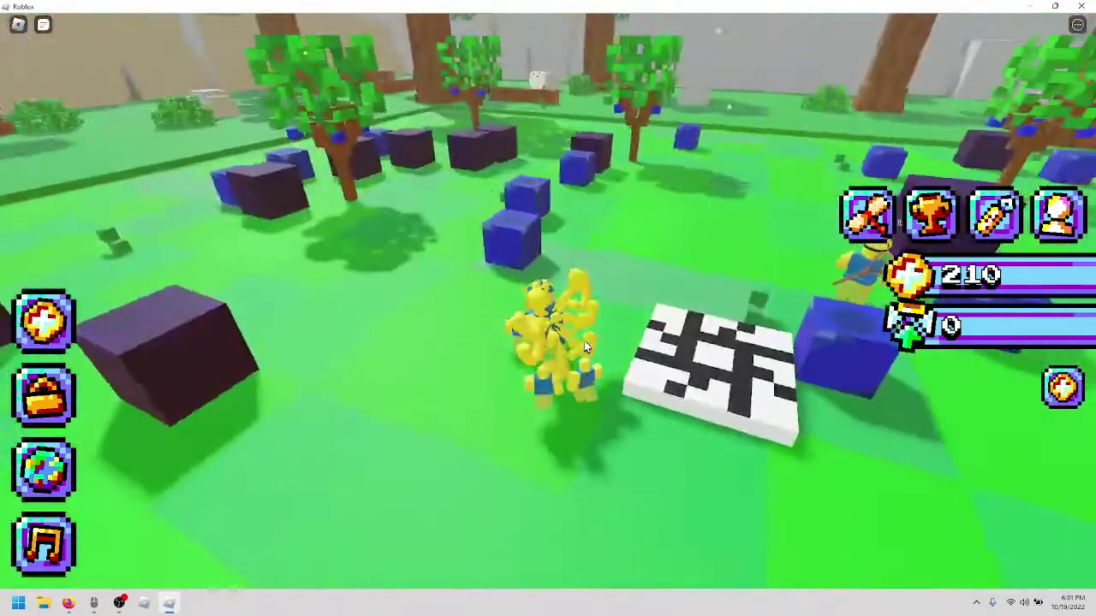
key("w")
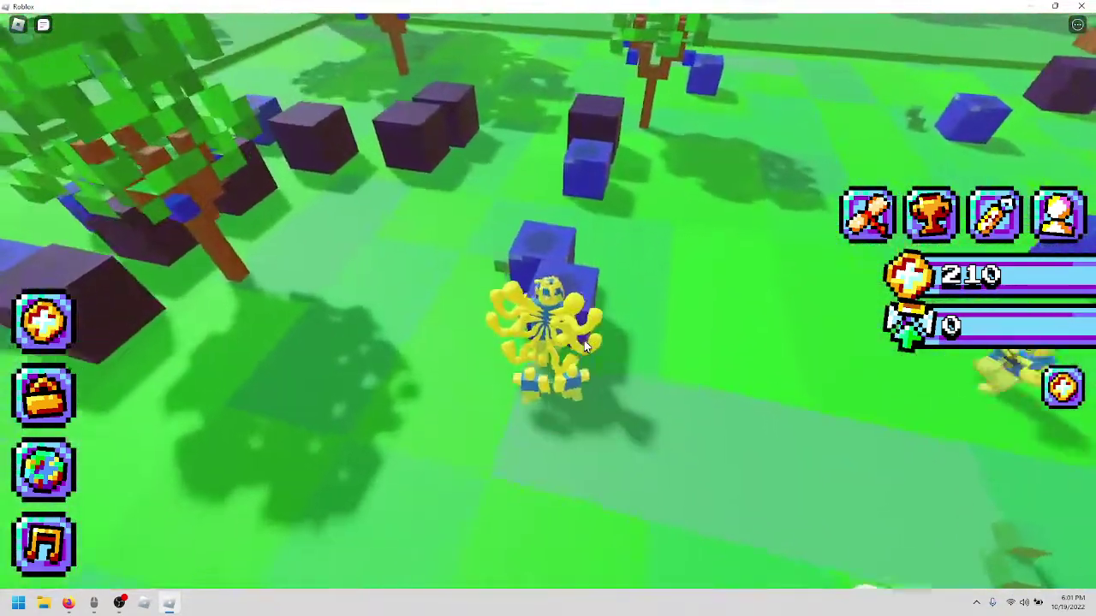
key("w")
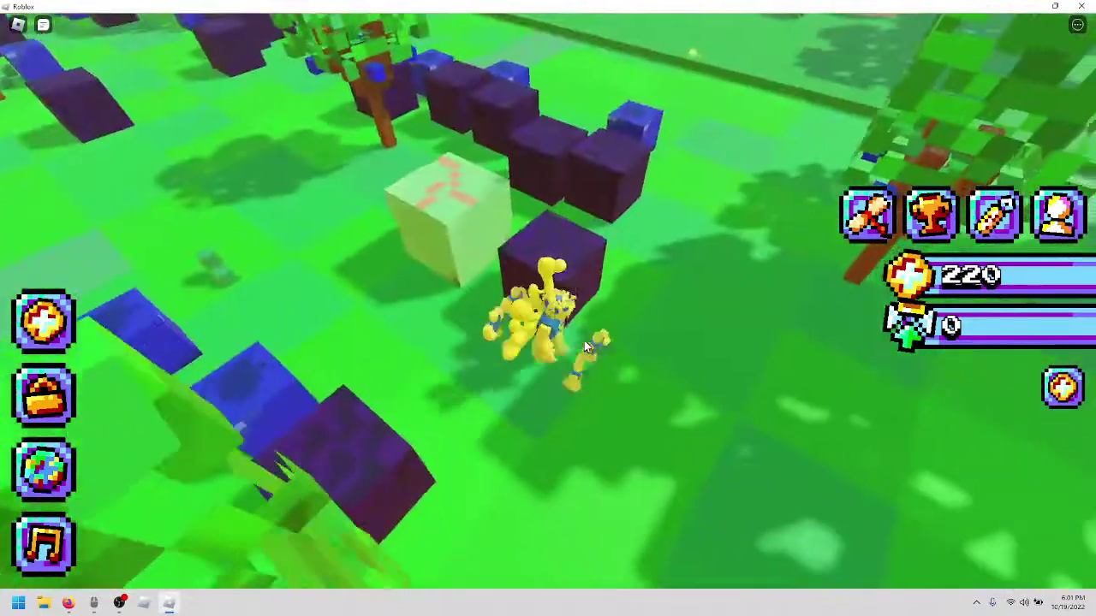
key("w")
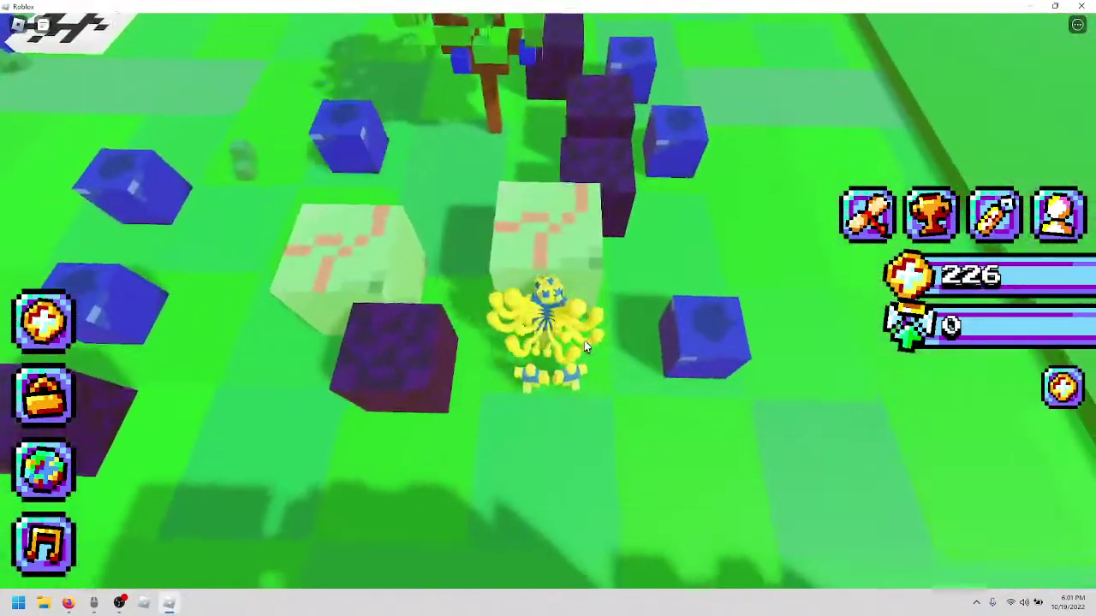
key("w")
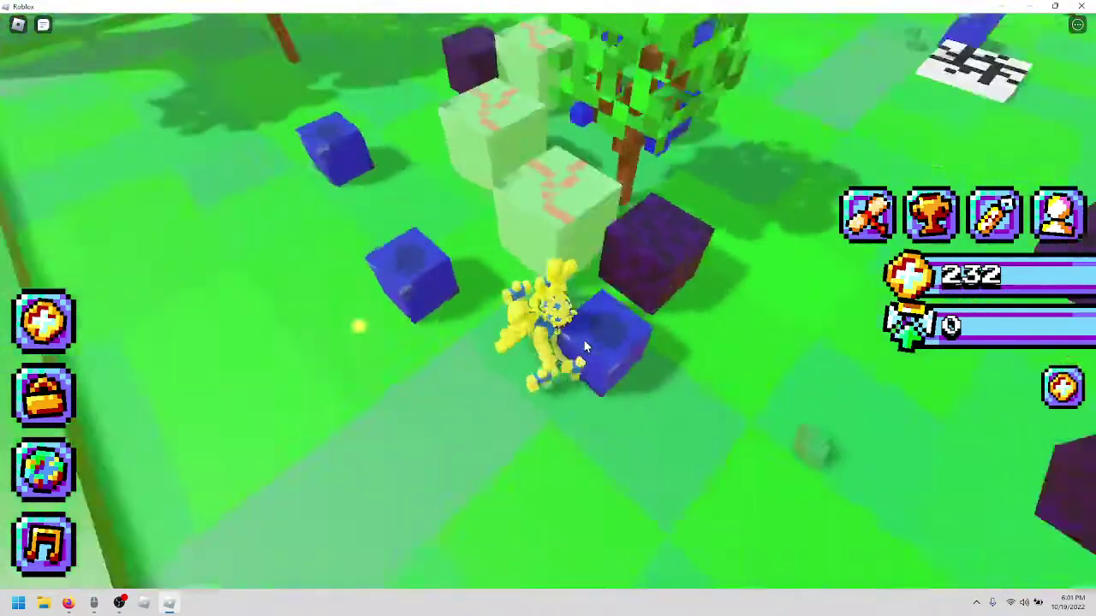
key("w")
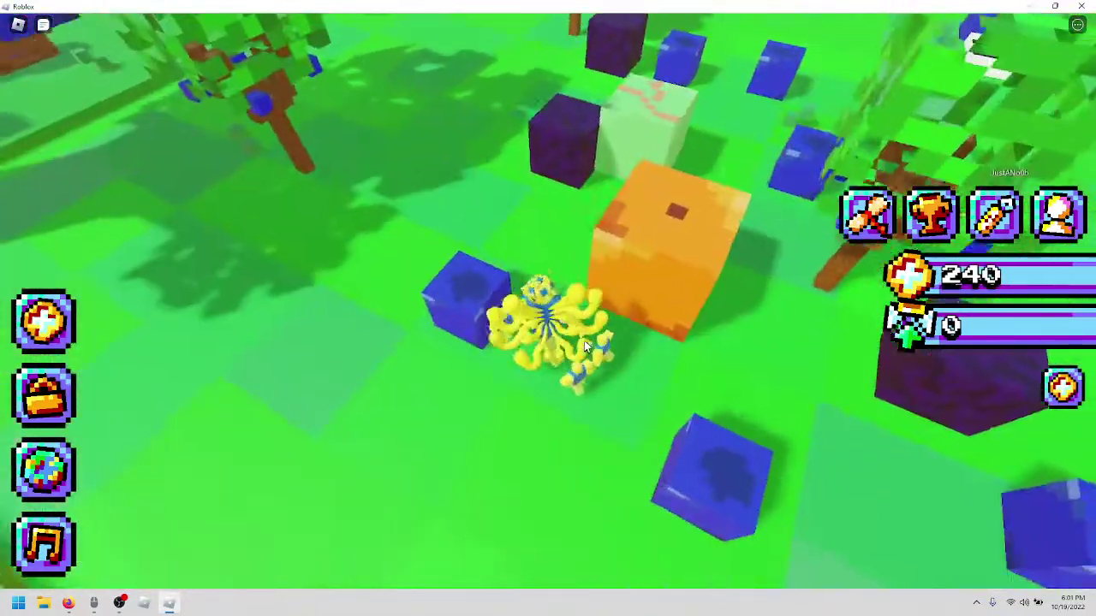
key("w")
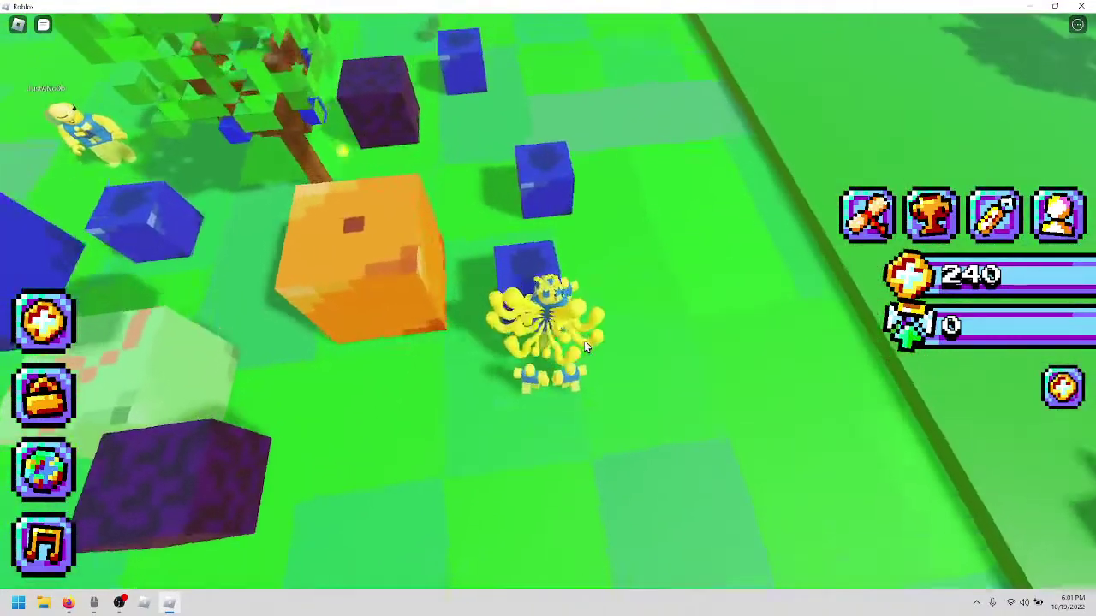
key("w")
key("w")
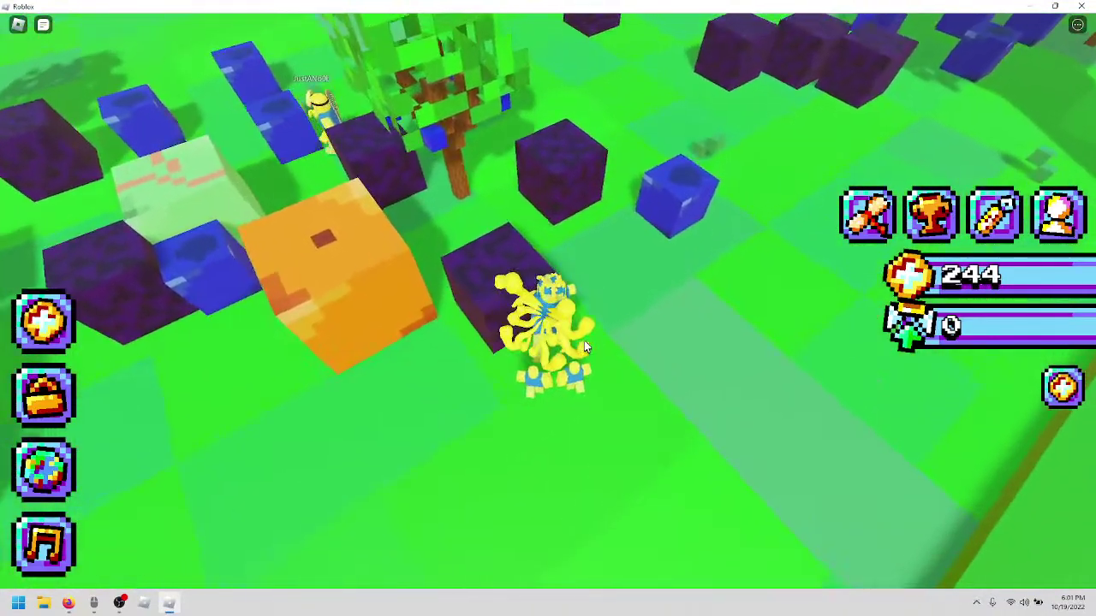
Merge blocks near the tree into pale-green and orange blocks, reaching 276 coins.
key("w")
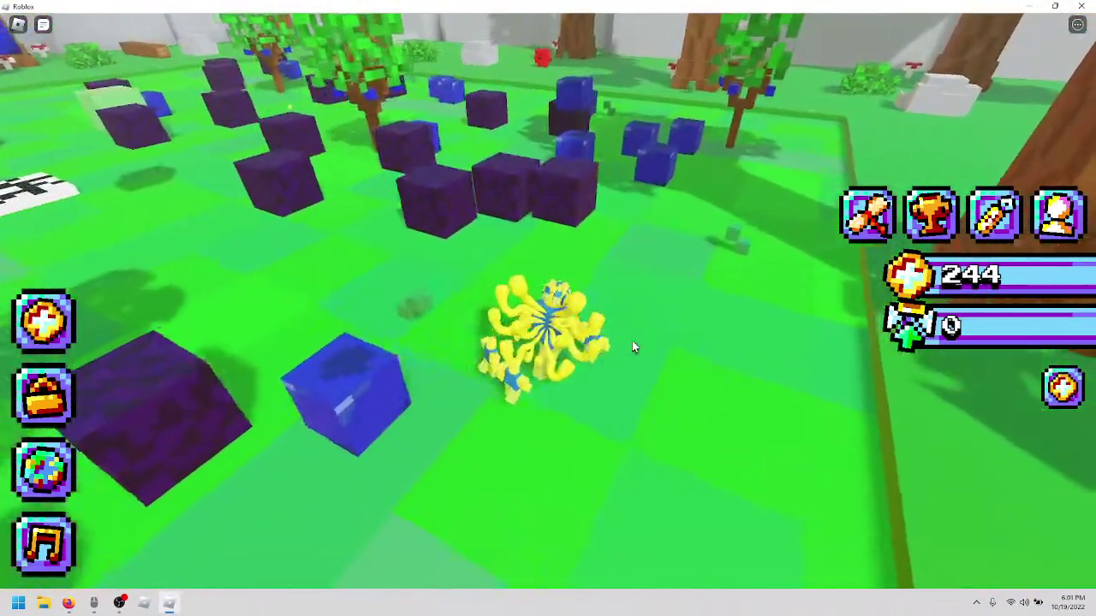
key("w")
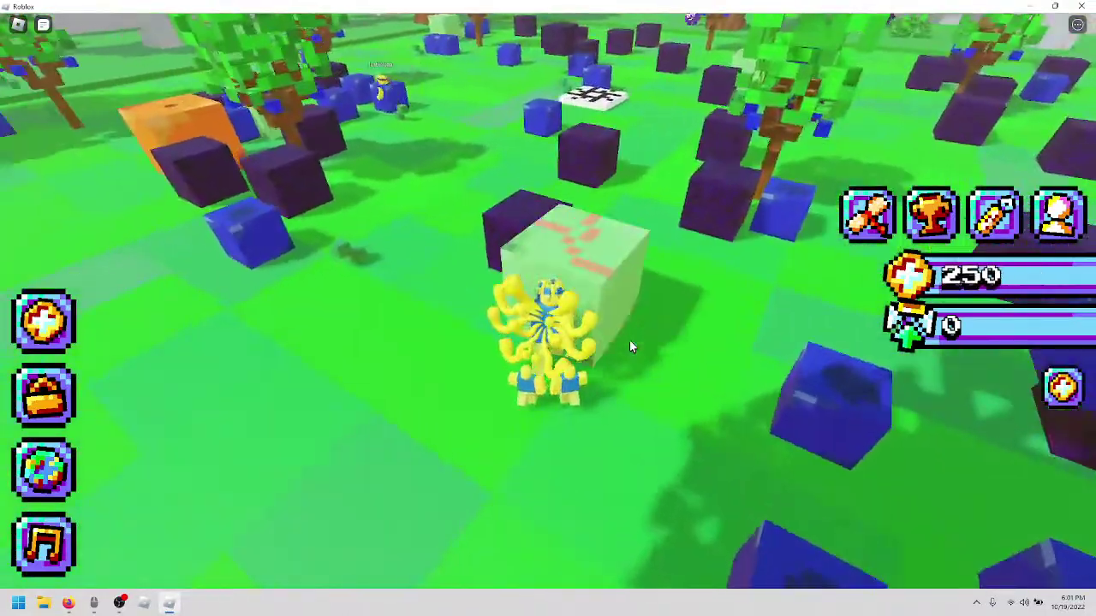
key("w")
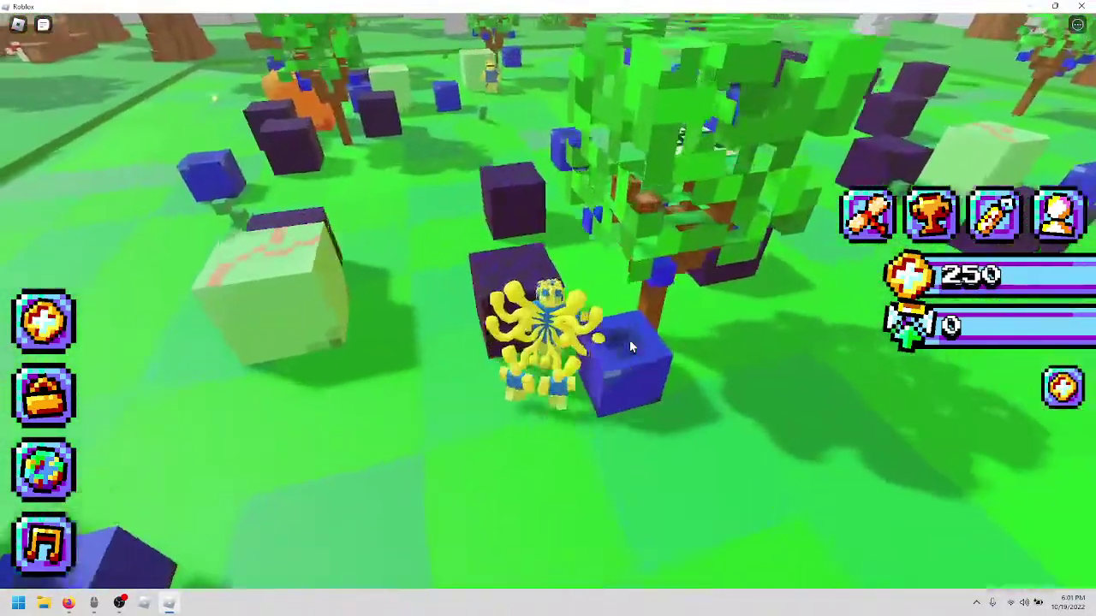
key("w")
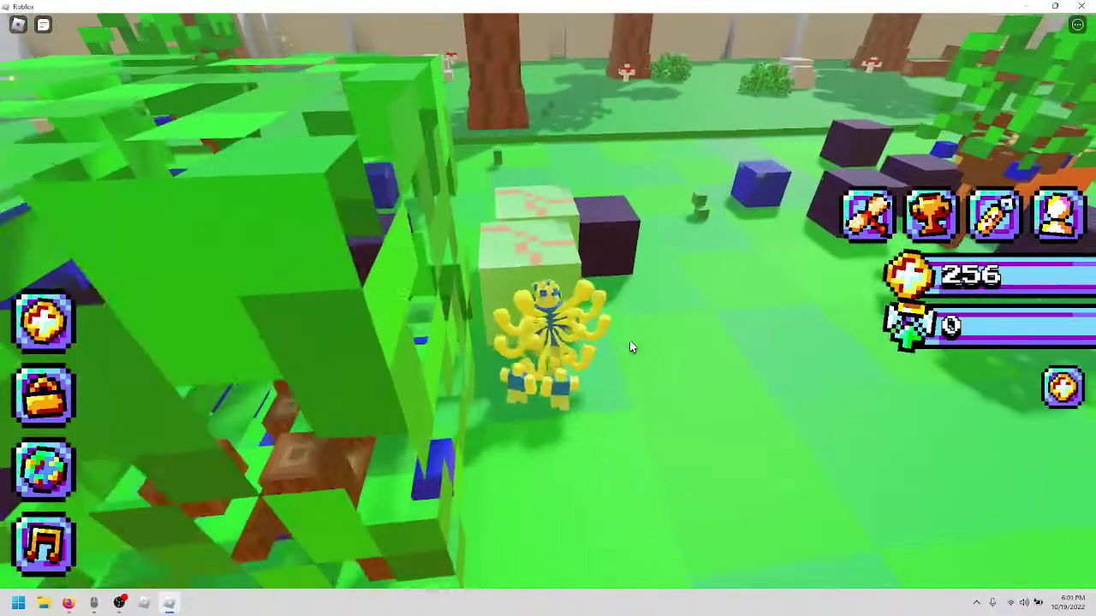
key("w")
key("w")
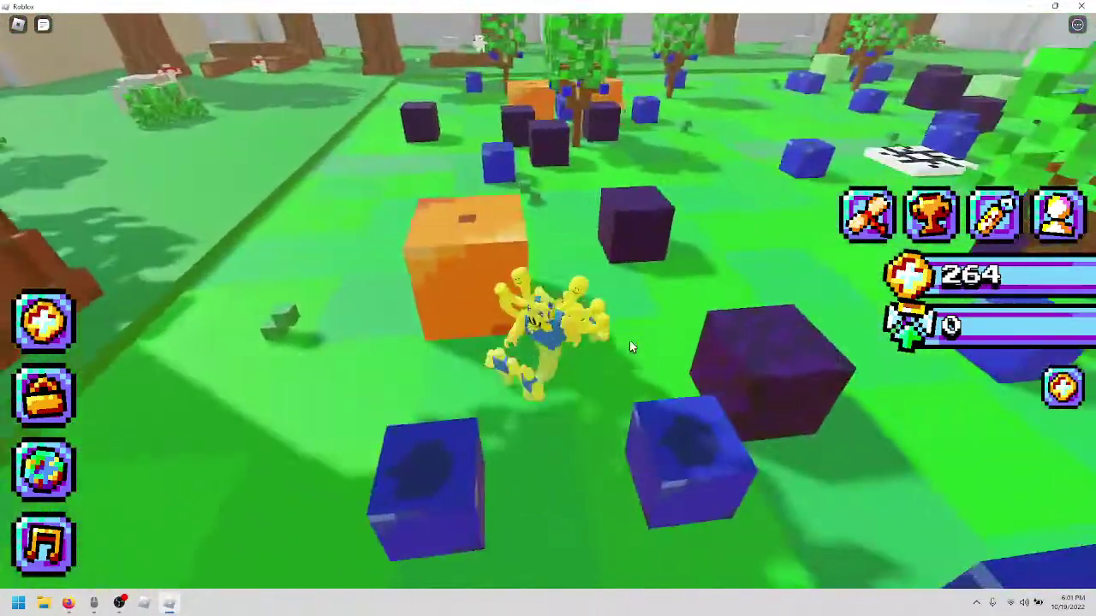
key("w")
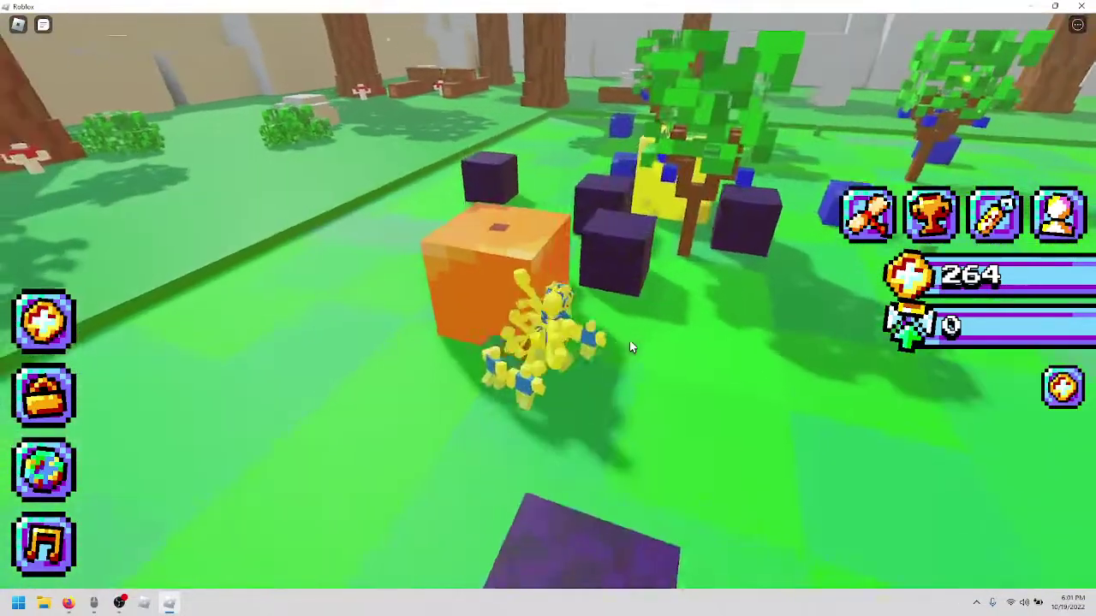
key("w")
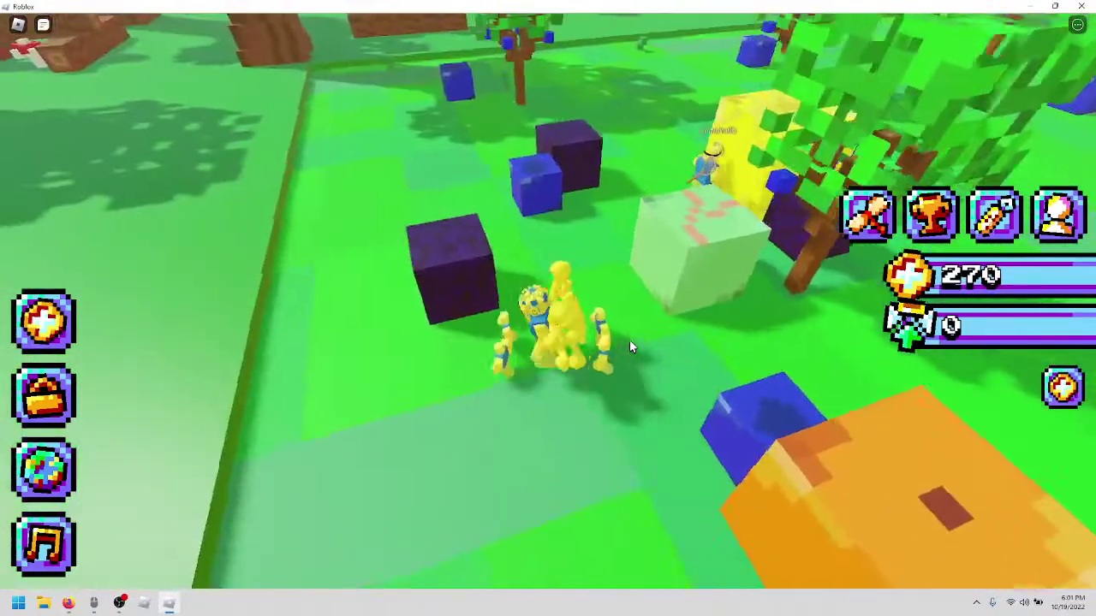
key("w")
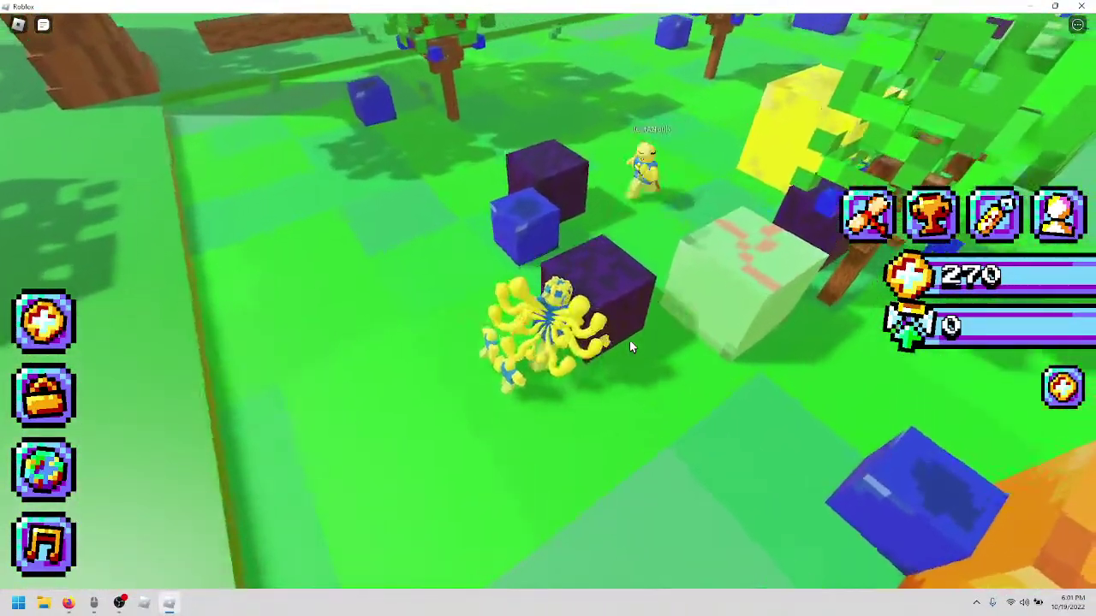
key("w")
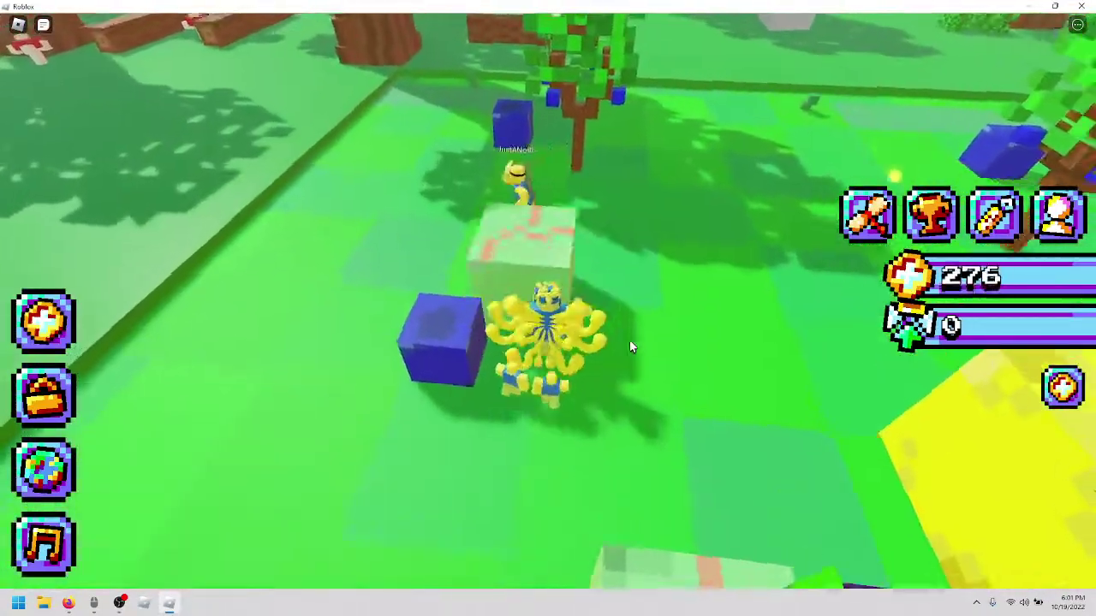
key("w")
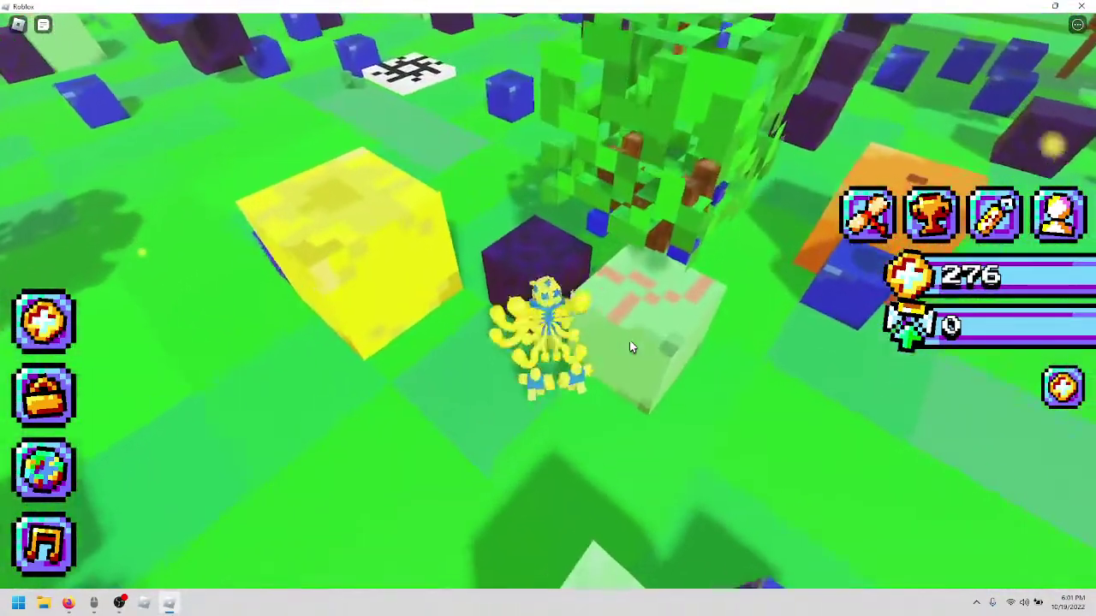
Merge the blue and pale-green blocks near the tree into orange blocks.
key("w")
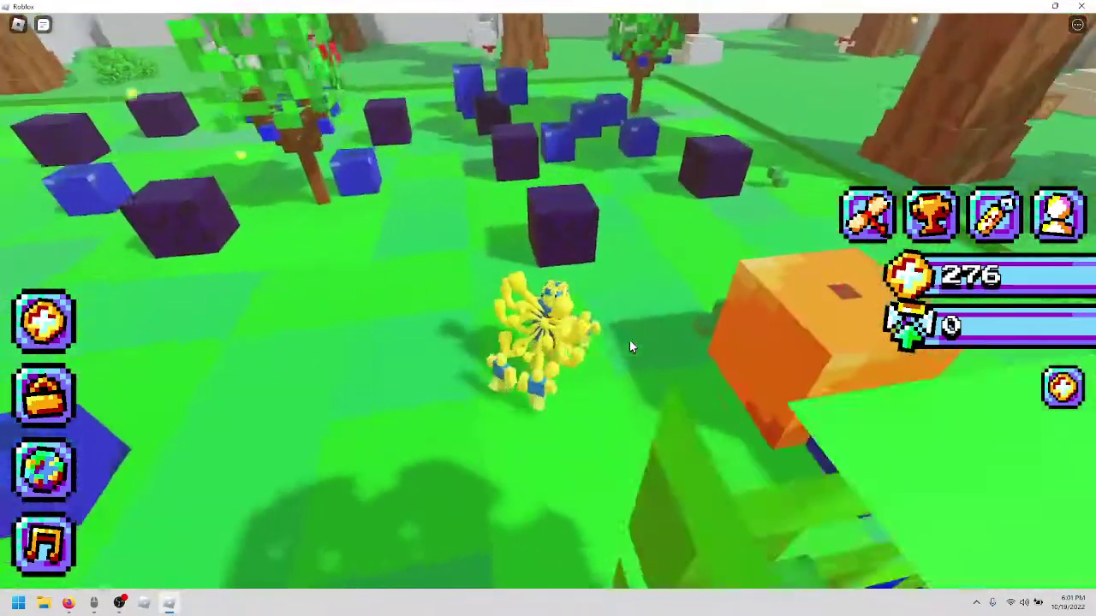
key("w")
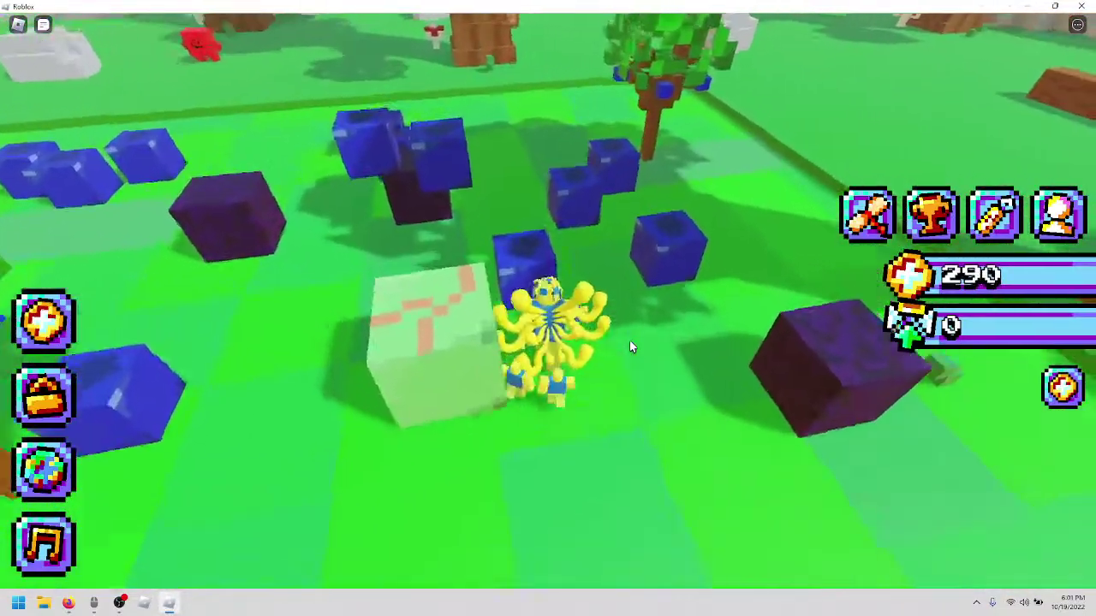
key("w")
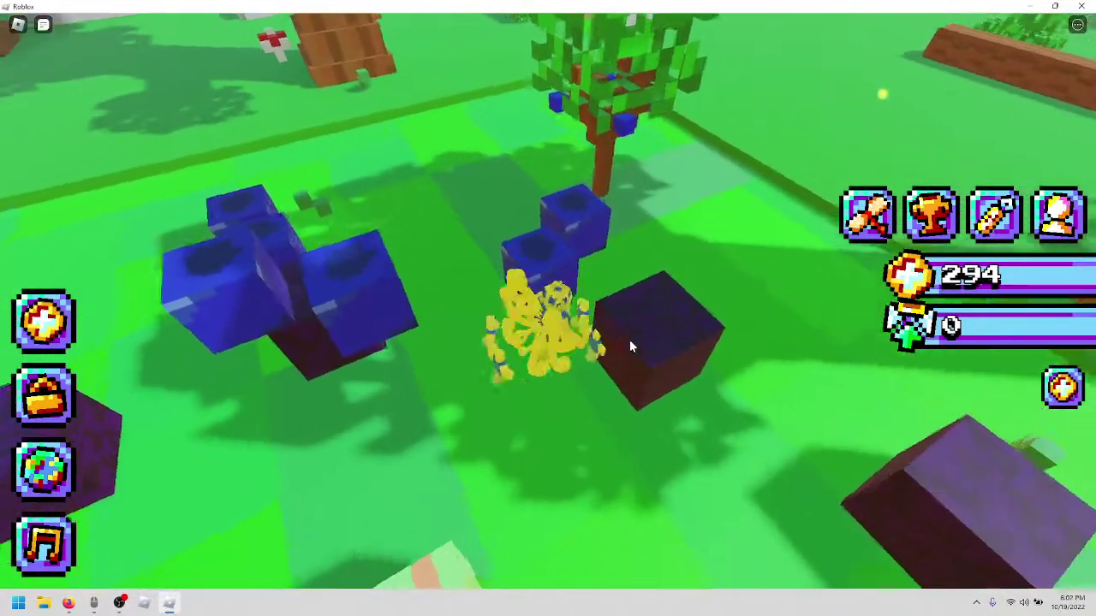
key("w")
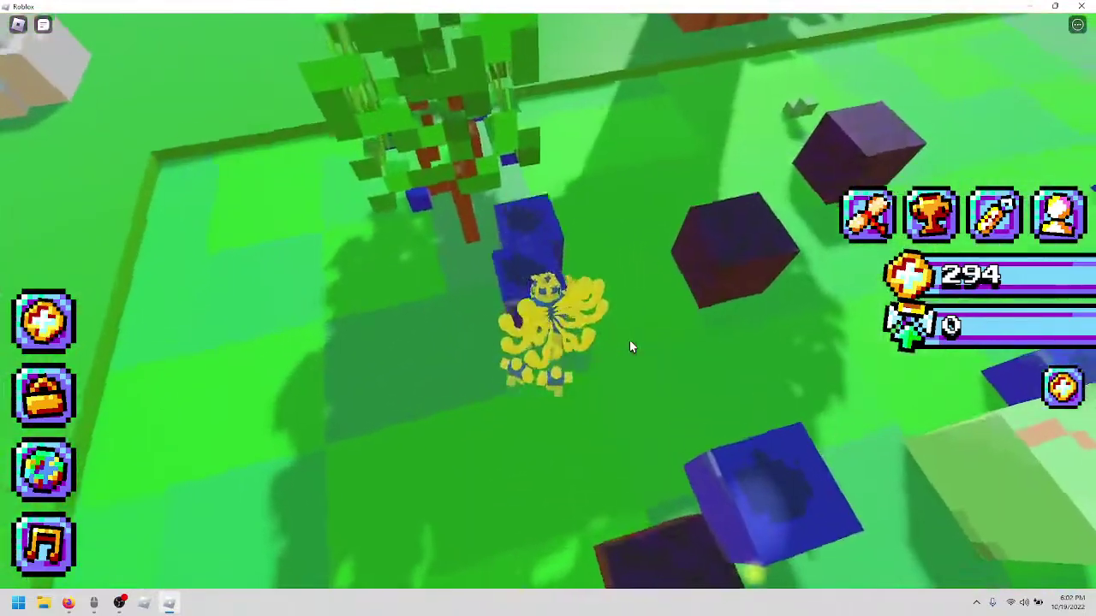
key("w")
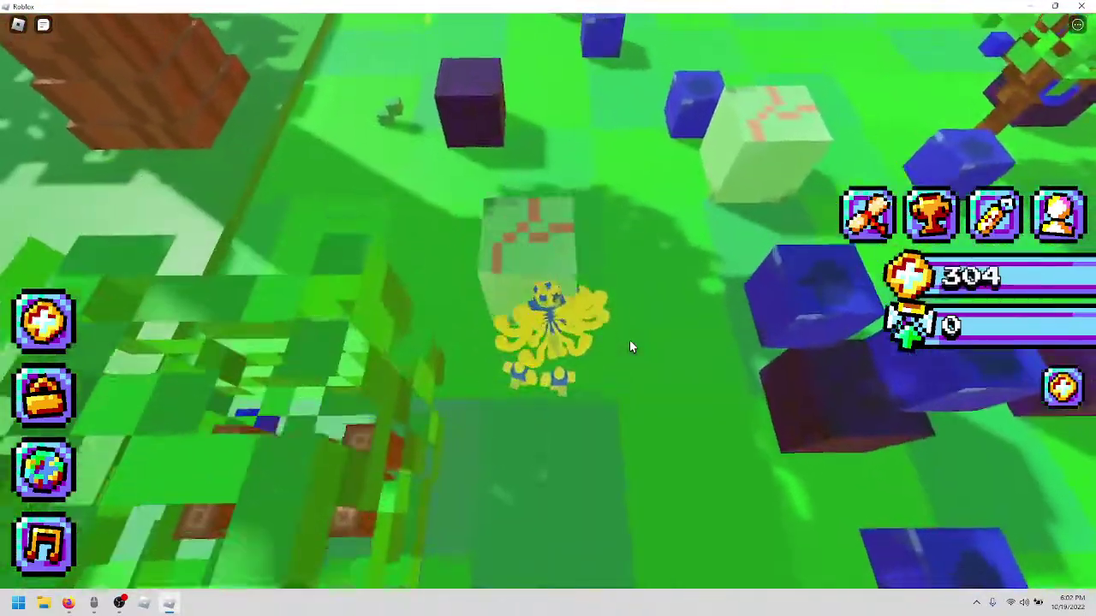
key("w")
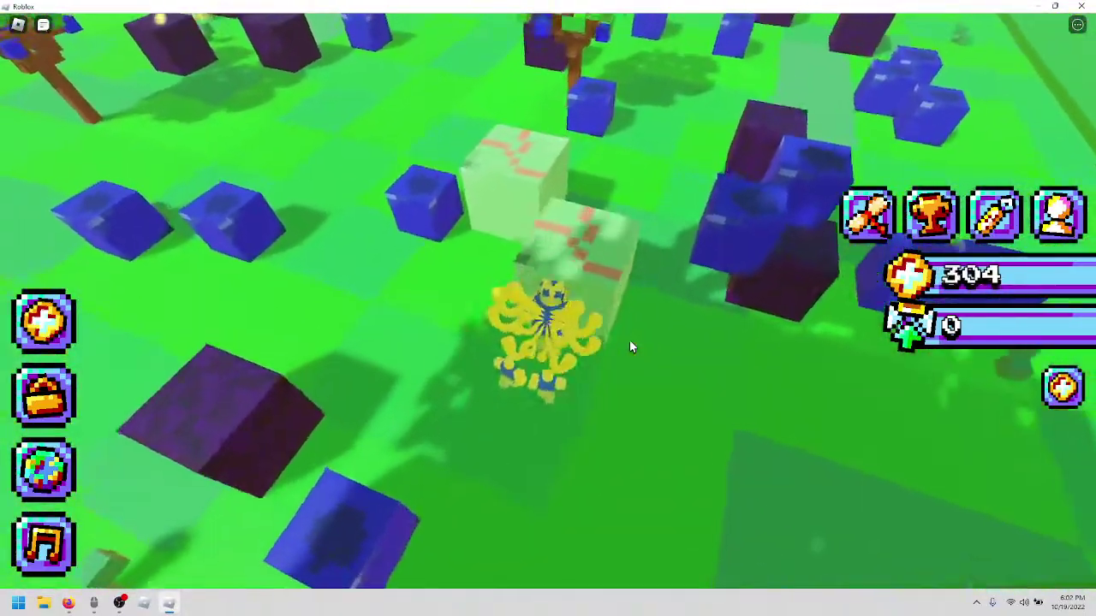
key("w")
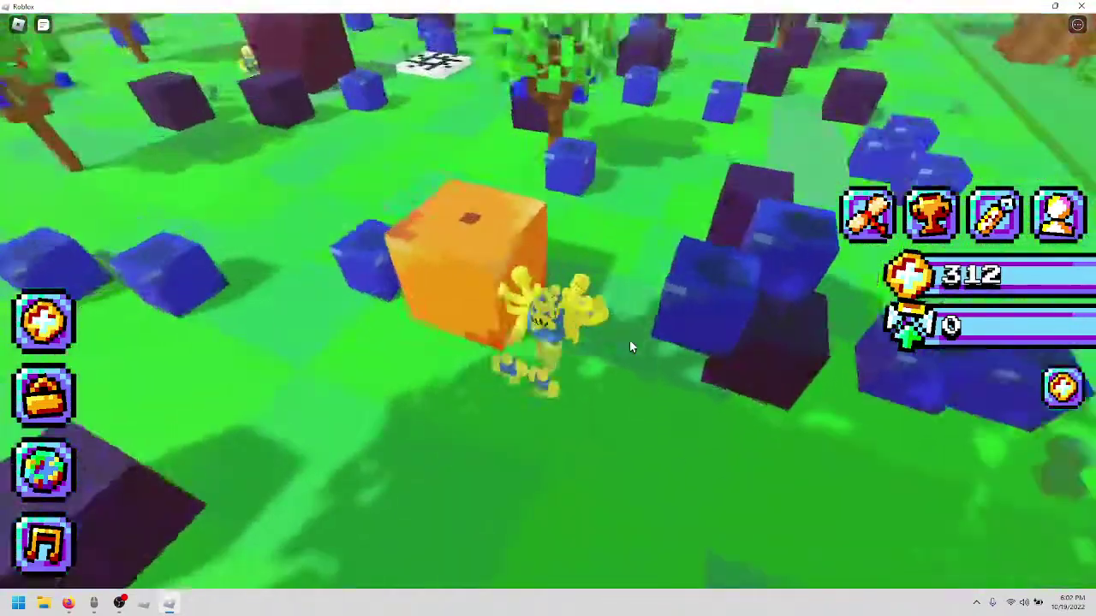
key("w")
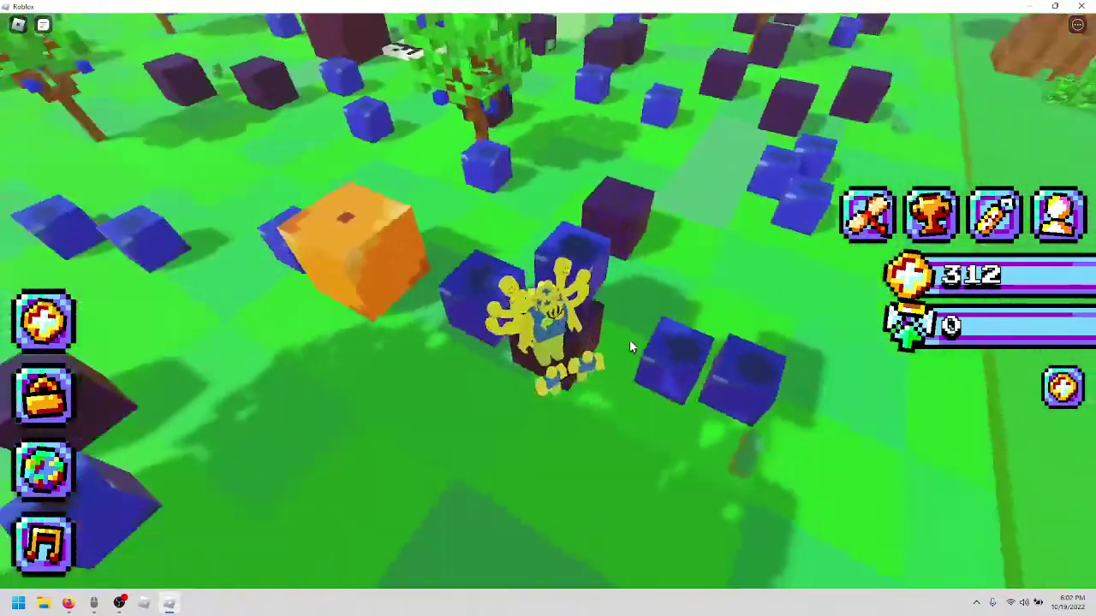
key("w")
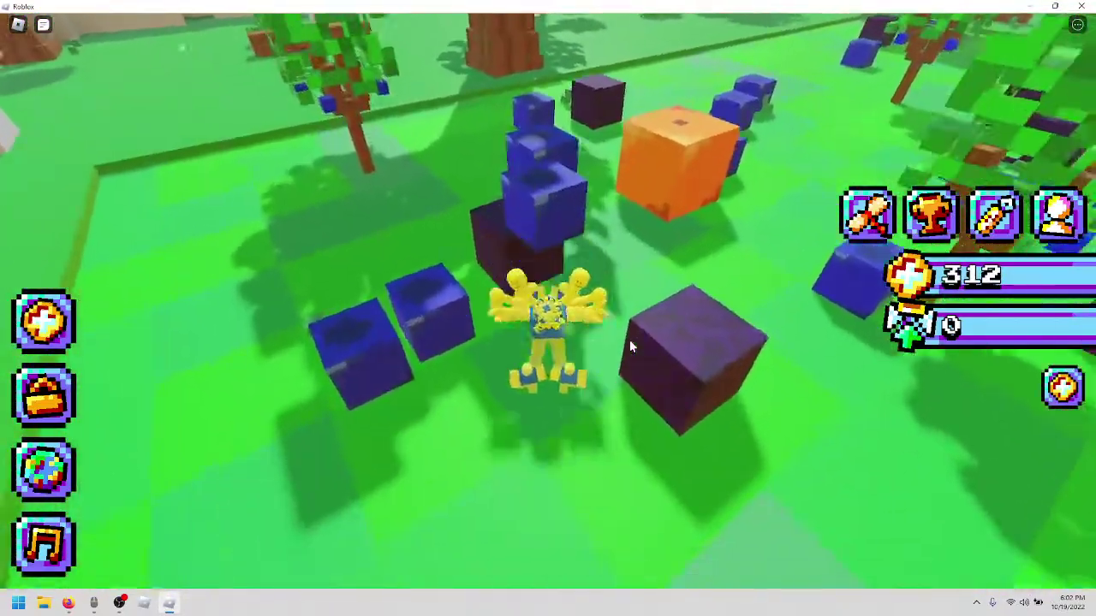
key("w")
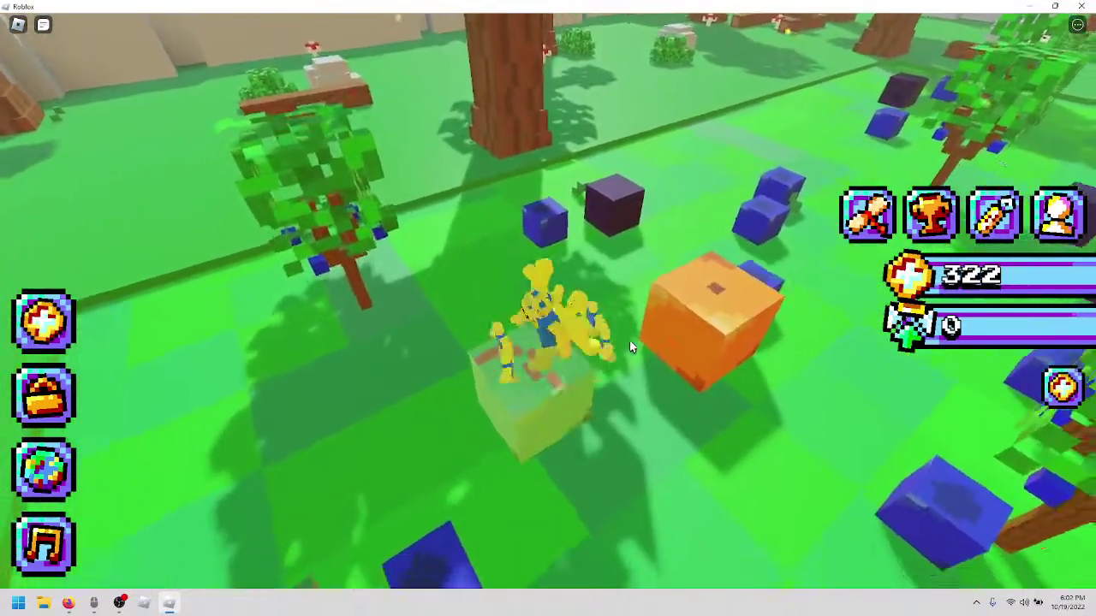
Merge the orange blocks, then push and merge the pale-green blocks by the dark purple ones.
key("w")
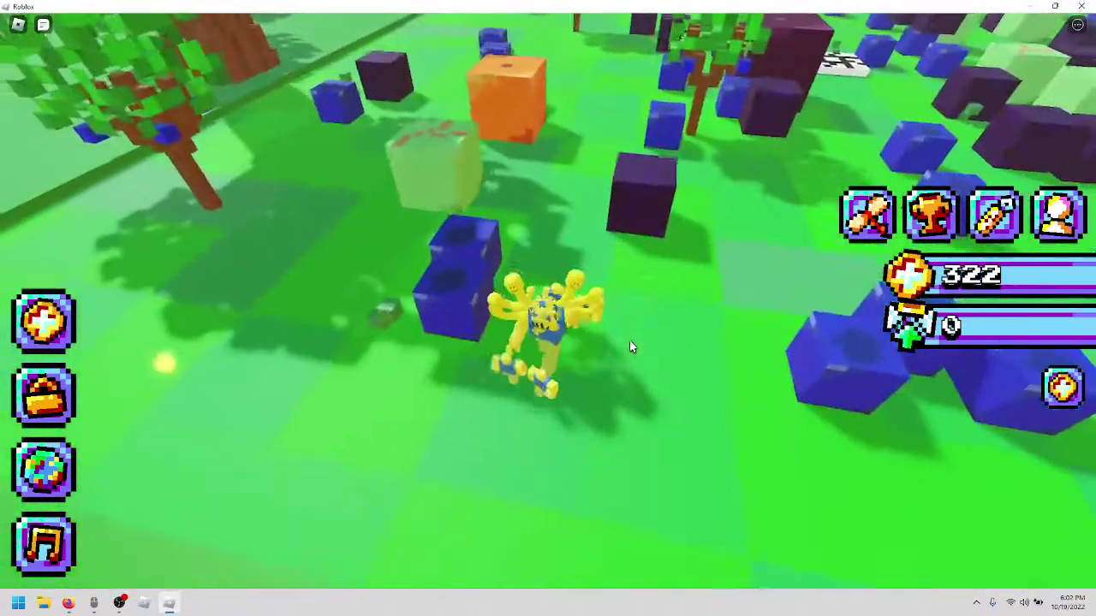
key("w")
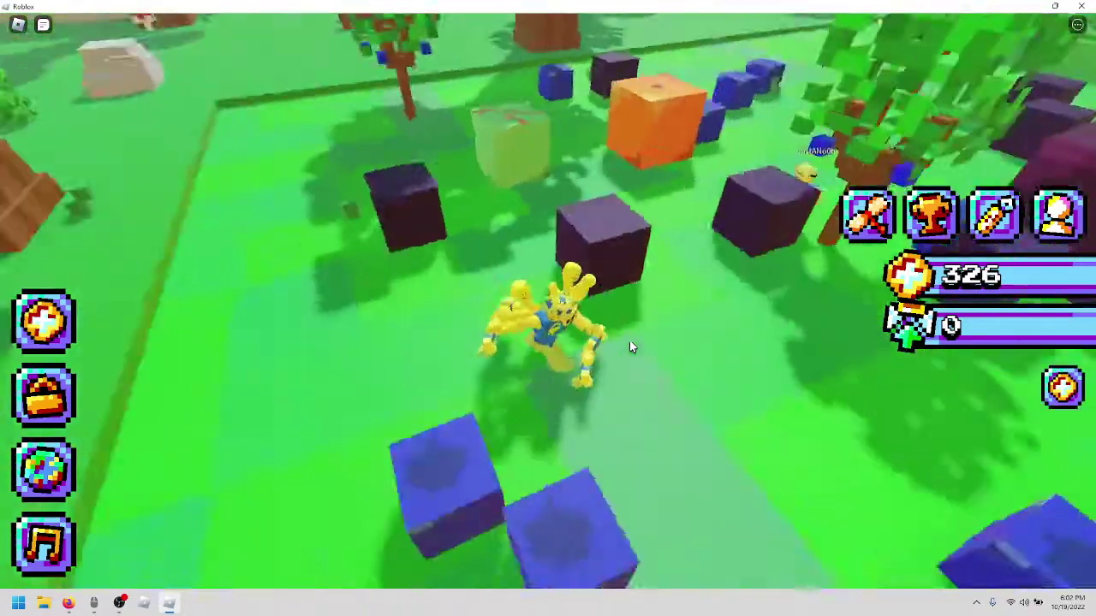
key("w")
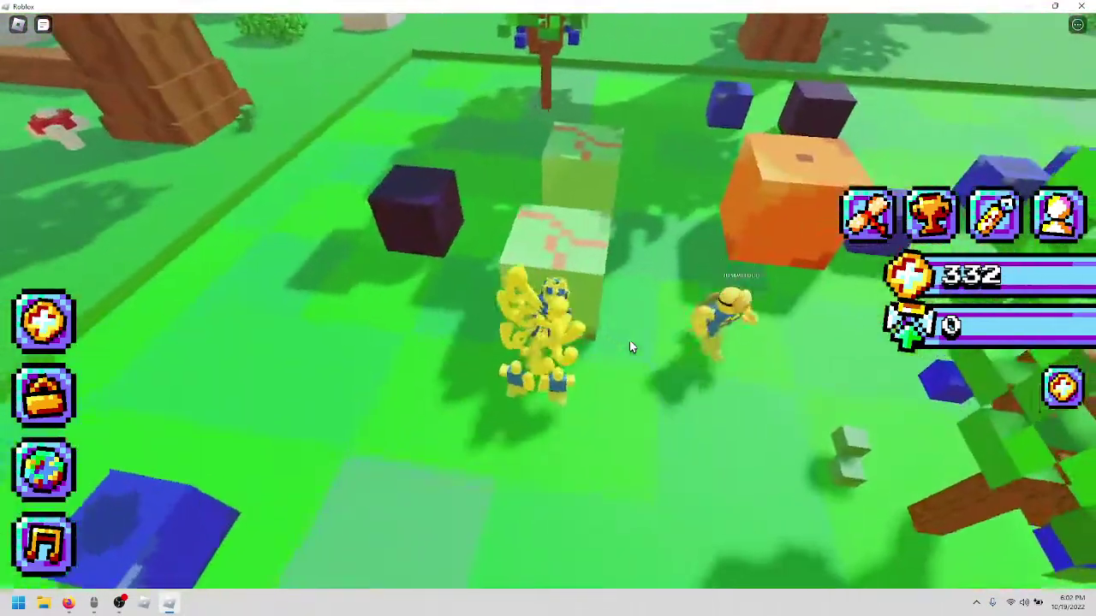
key("w")
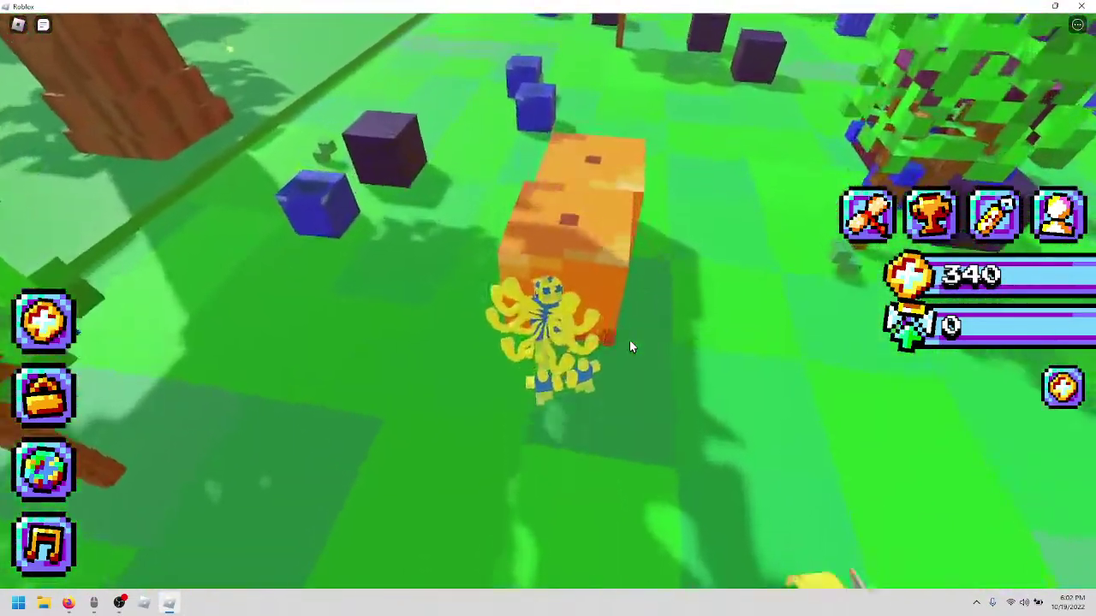
key("w")
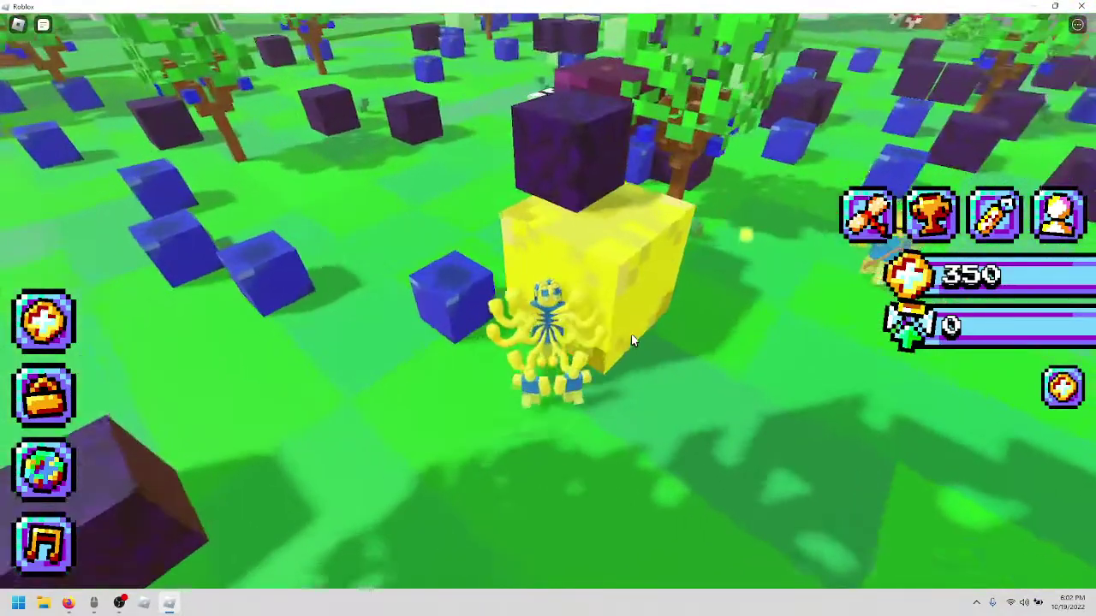
key("w")
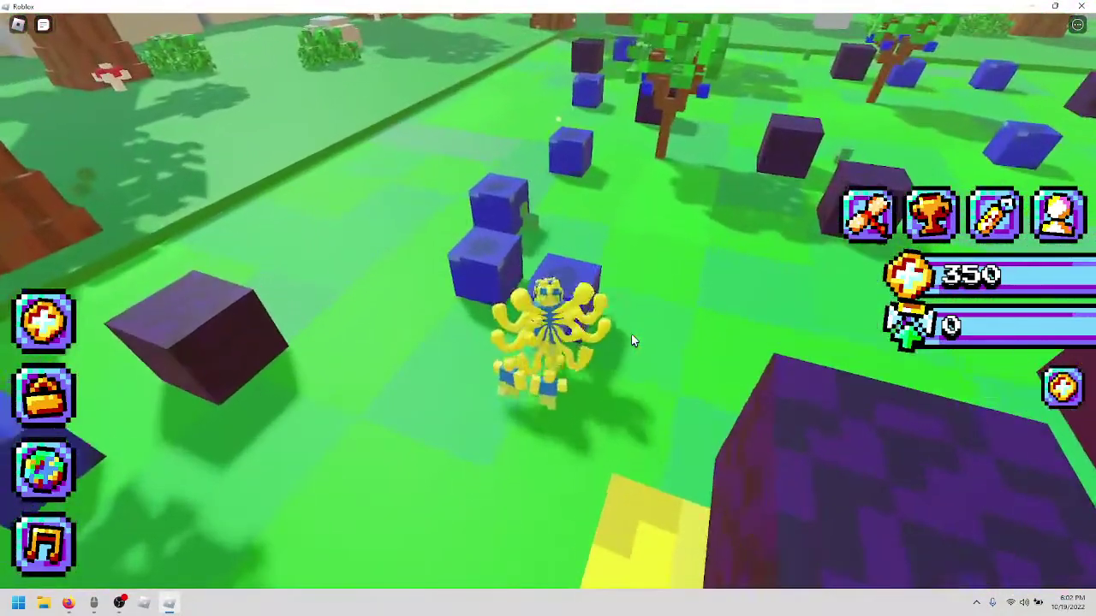
key("w")
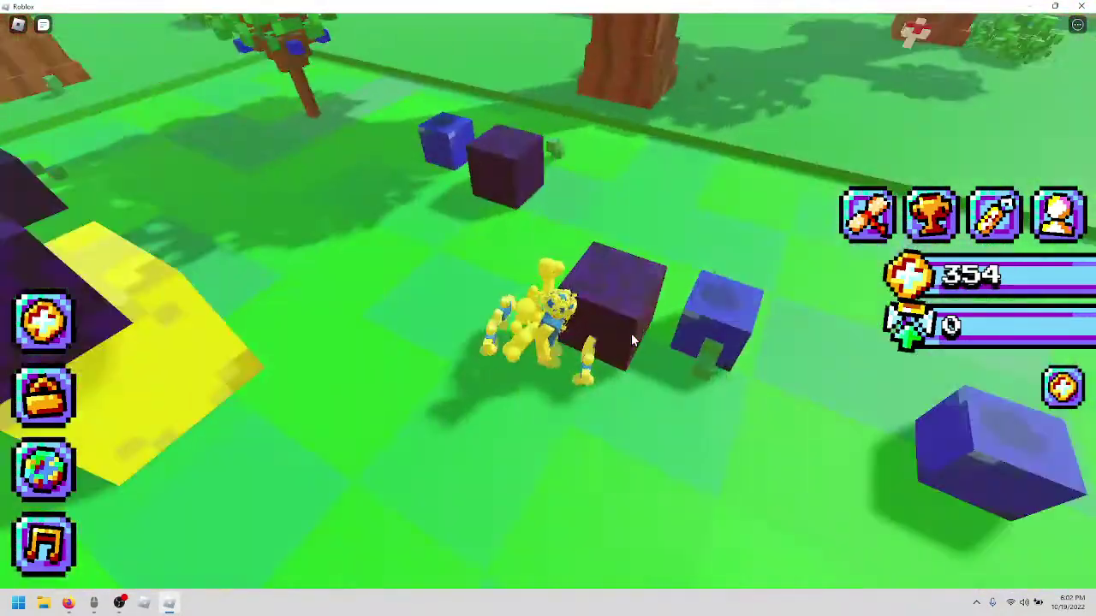
key("w")
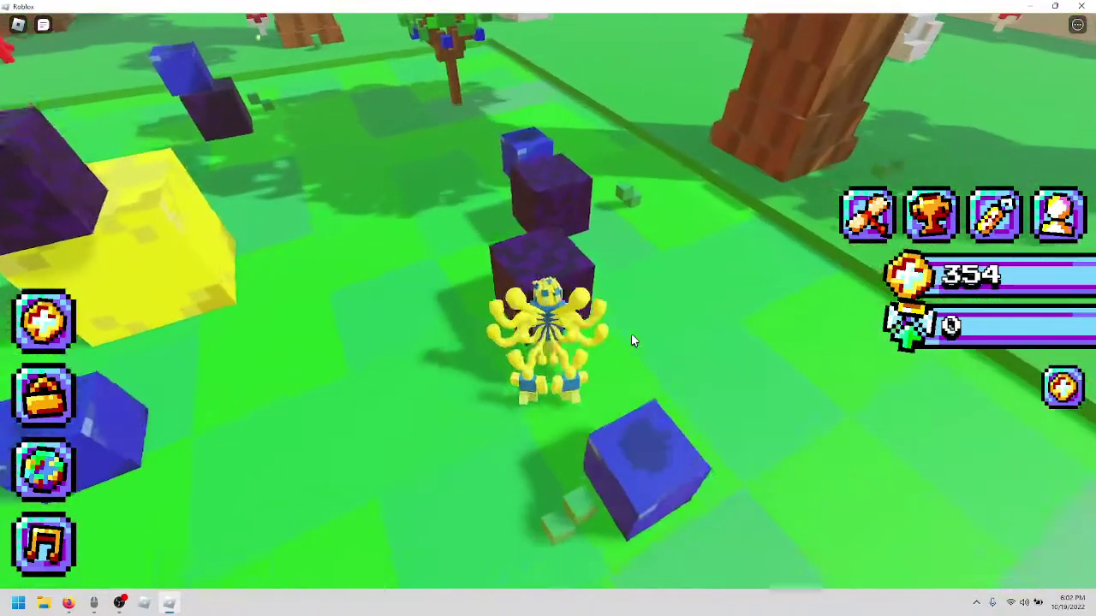
key("w")
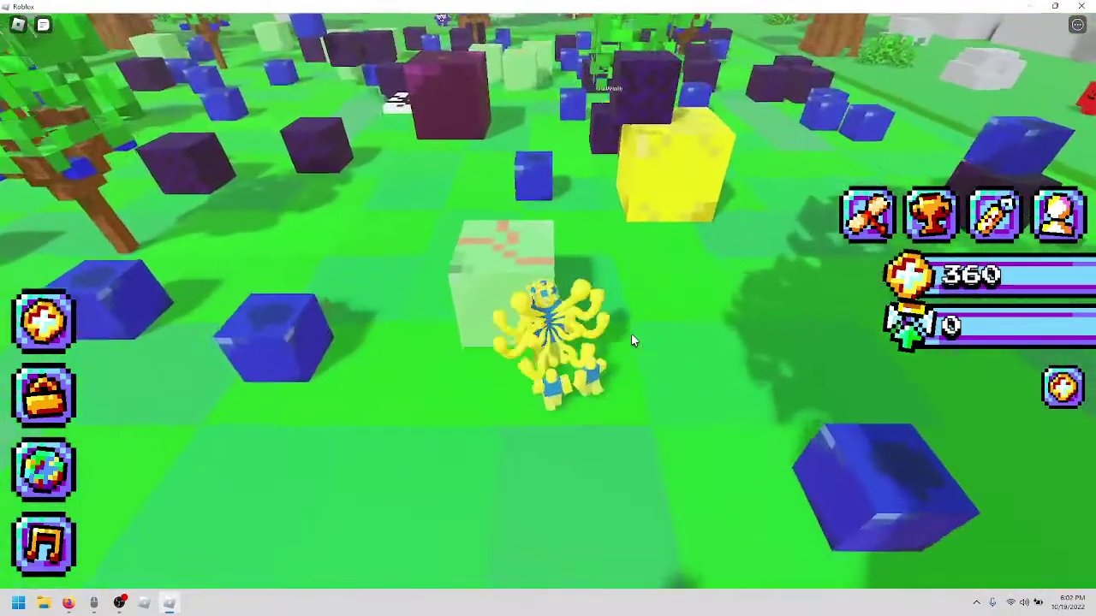
key("w")
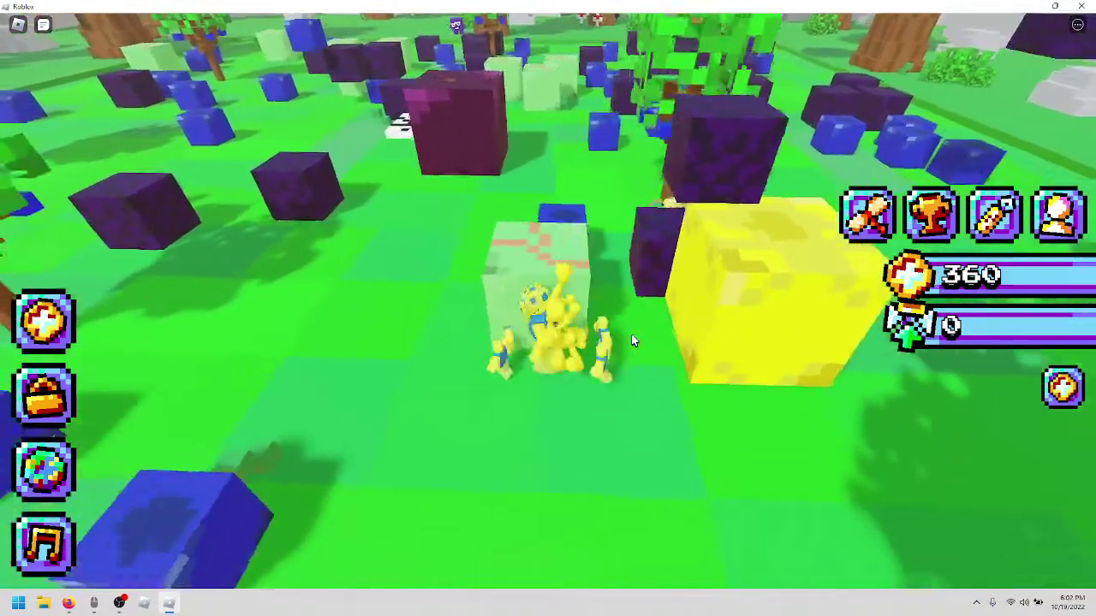
key("w")
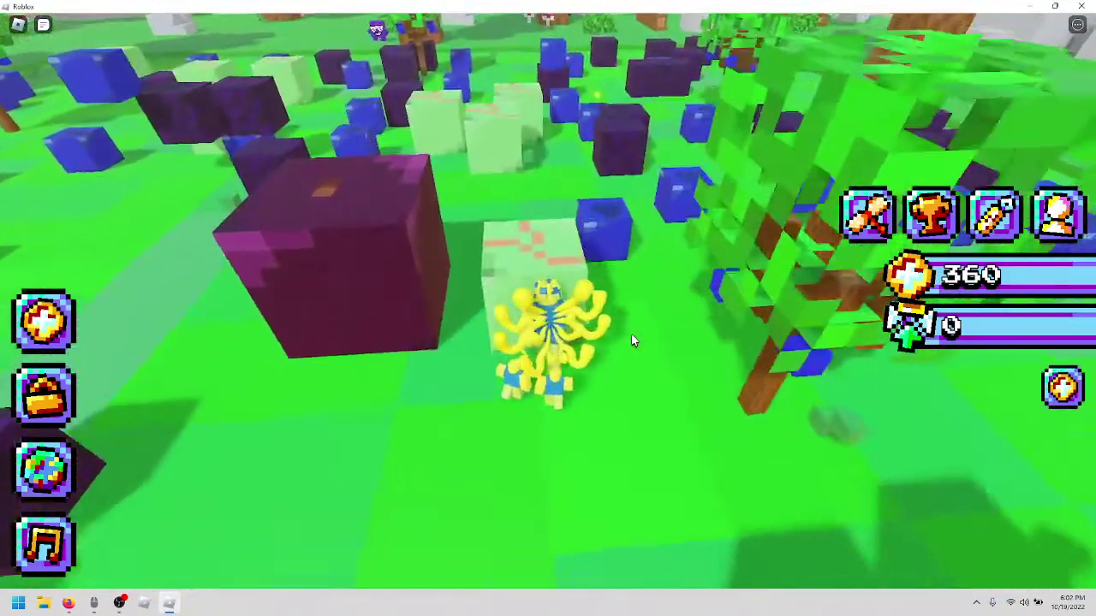
key("w")
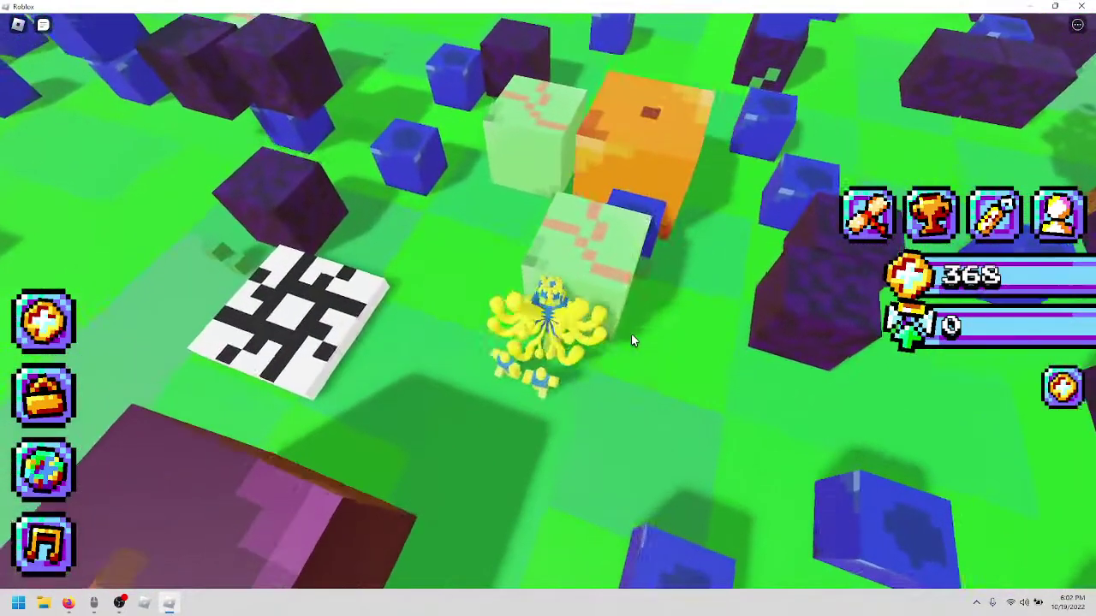
Bring two yellow blocks together and merge near the dark red block, discovering the Apple.
key("w")
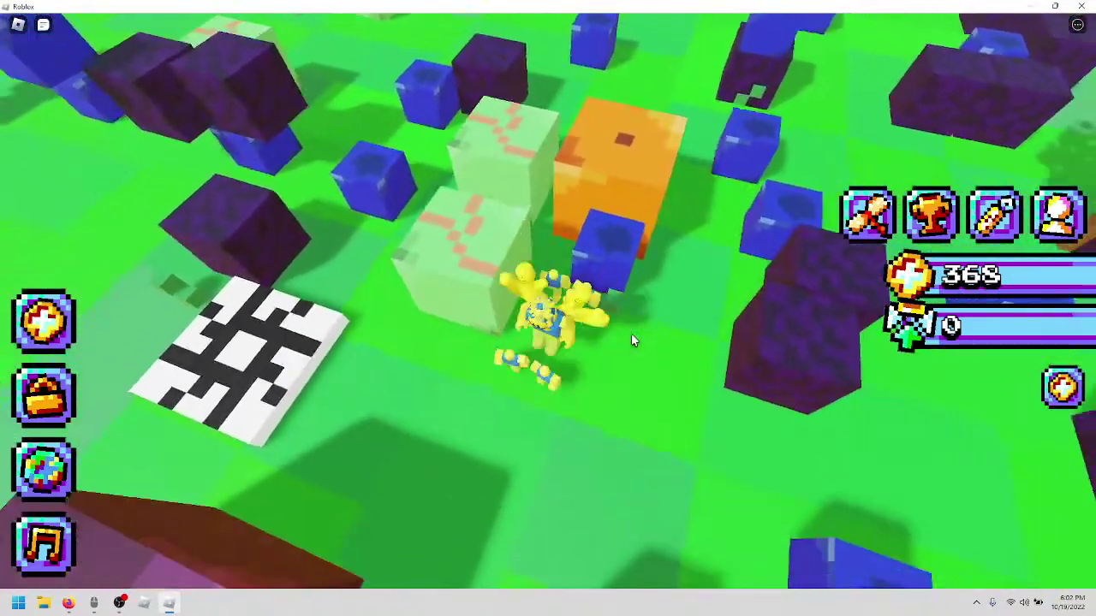
key("w")
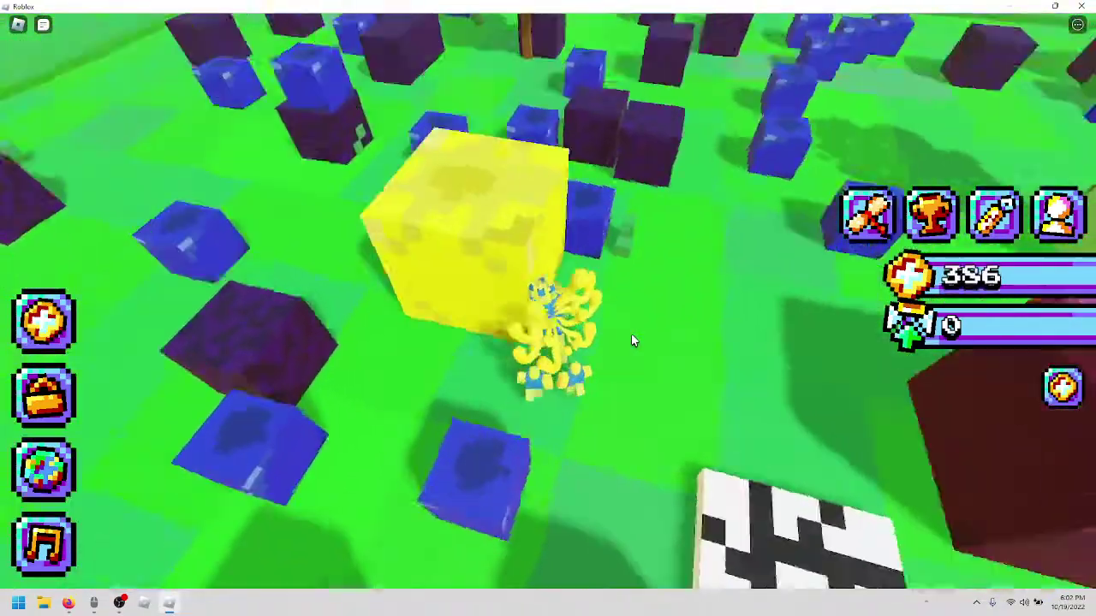
key("w")
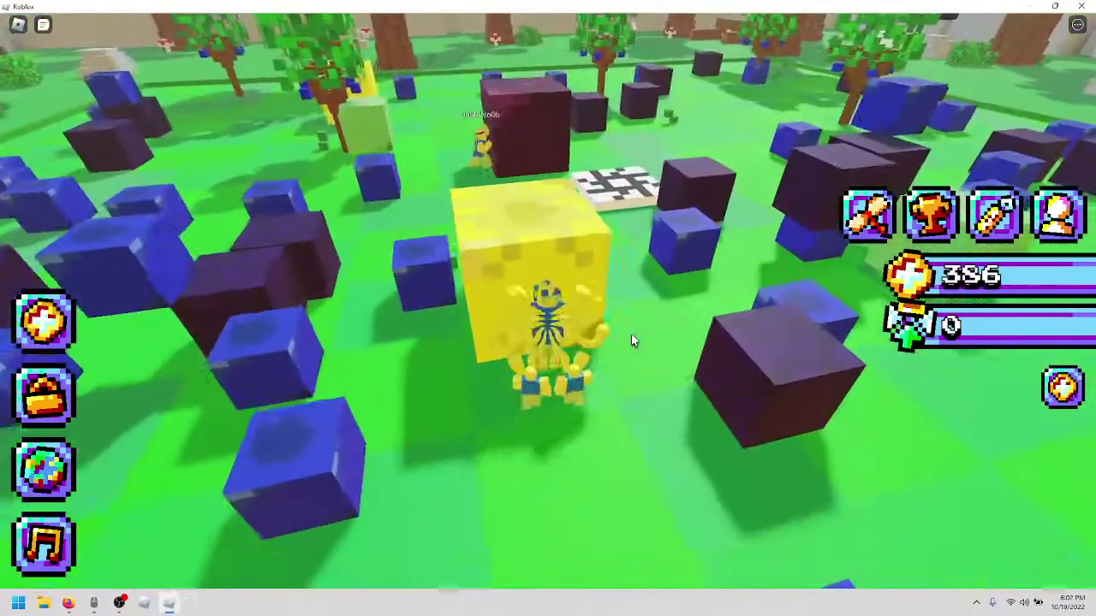
key("w")
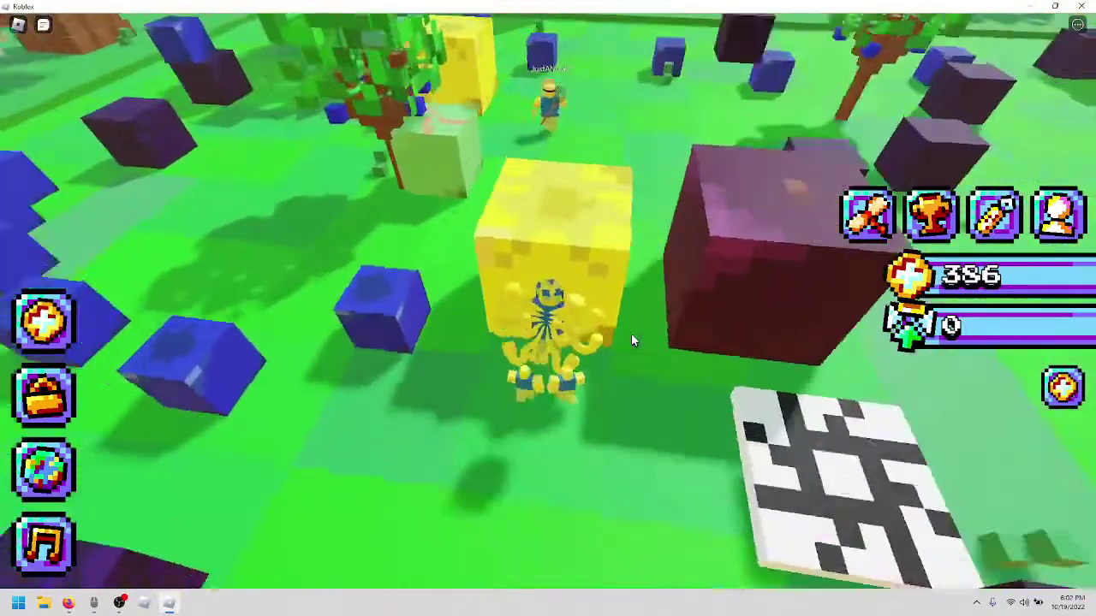
key("w")
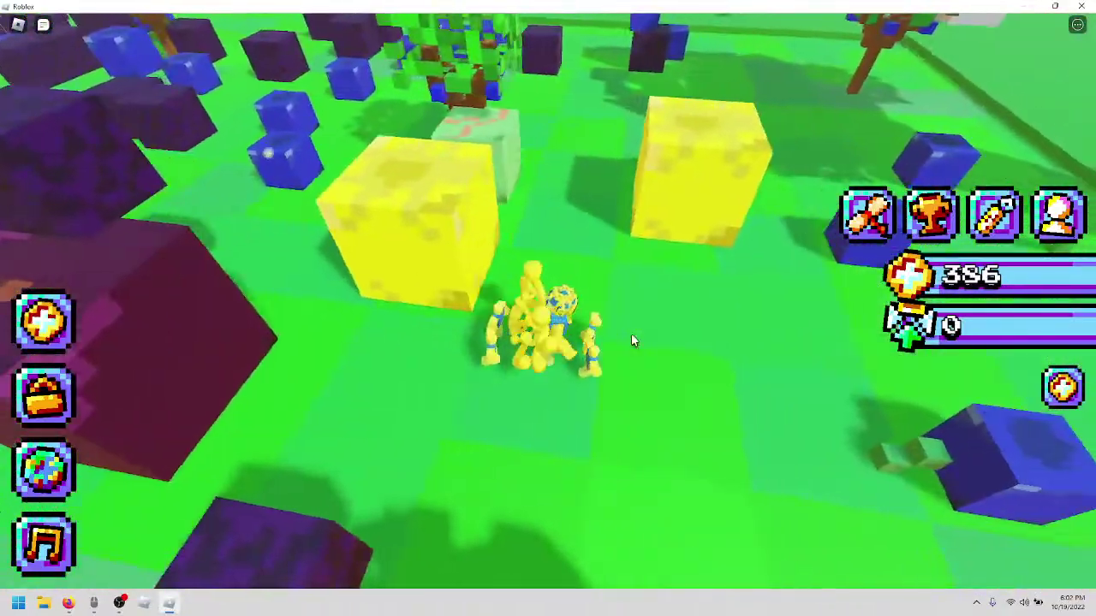
key("w")
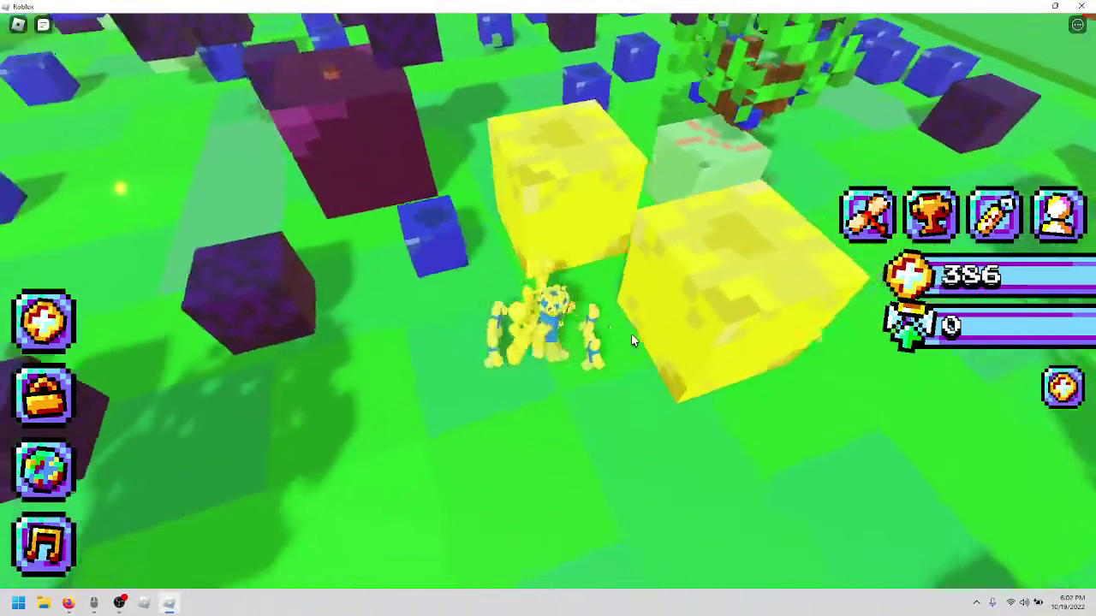
key("w")
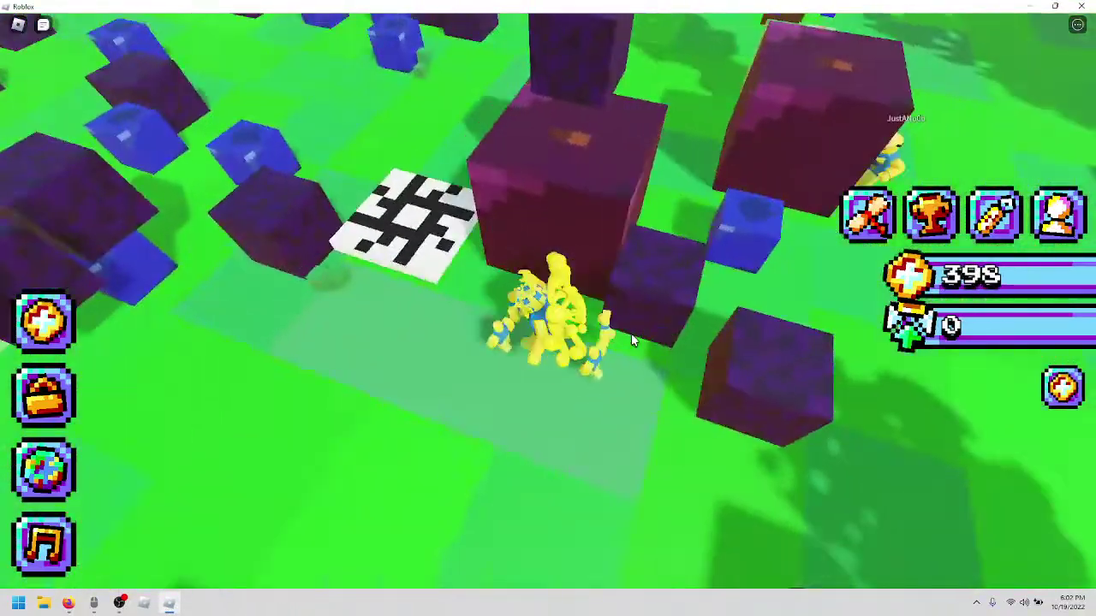
key("w")
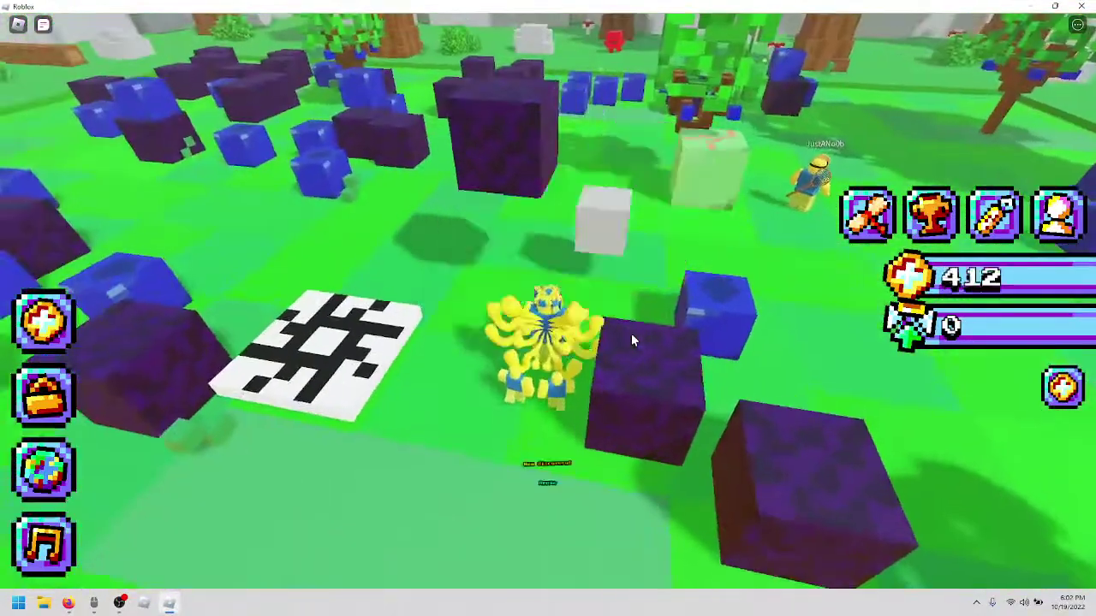
Merge pale-green blocks beside the giant apple into two orange blocks, reaching 466 coins.
key("w")
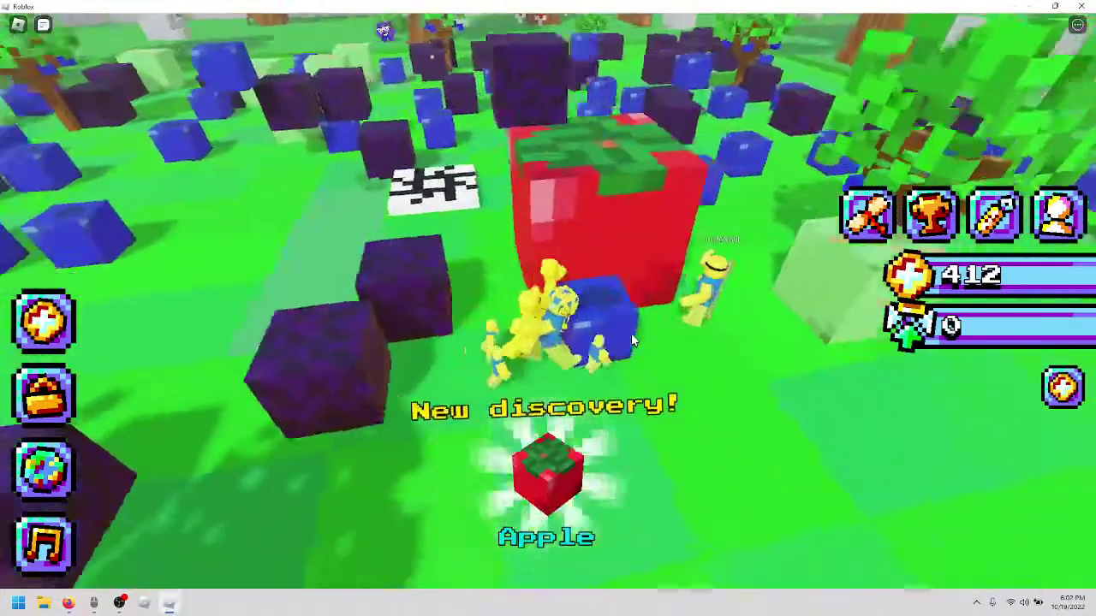
key("w")
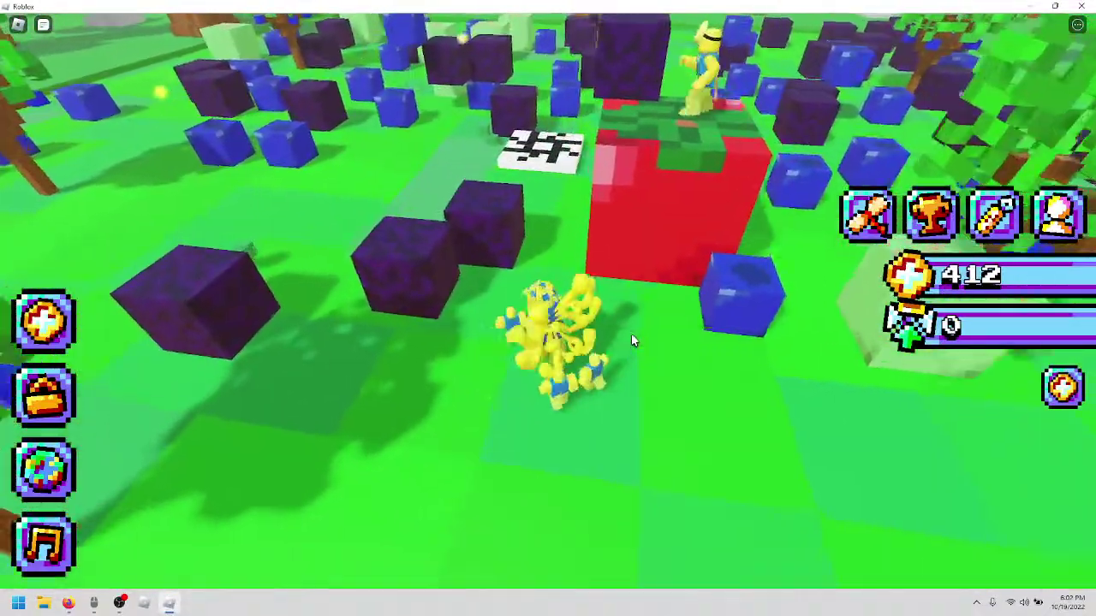
key("w")
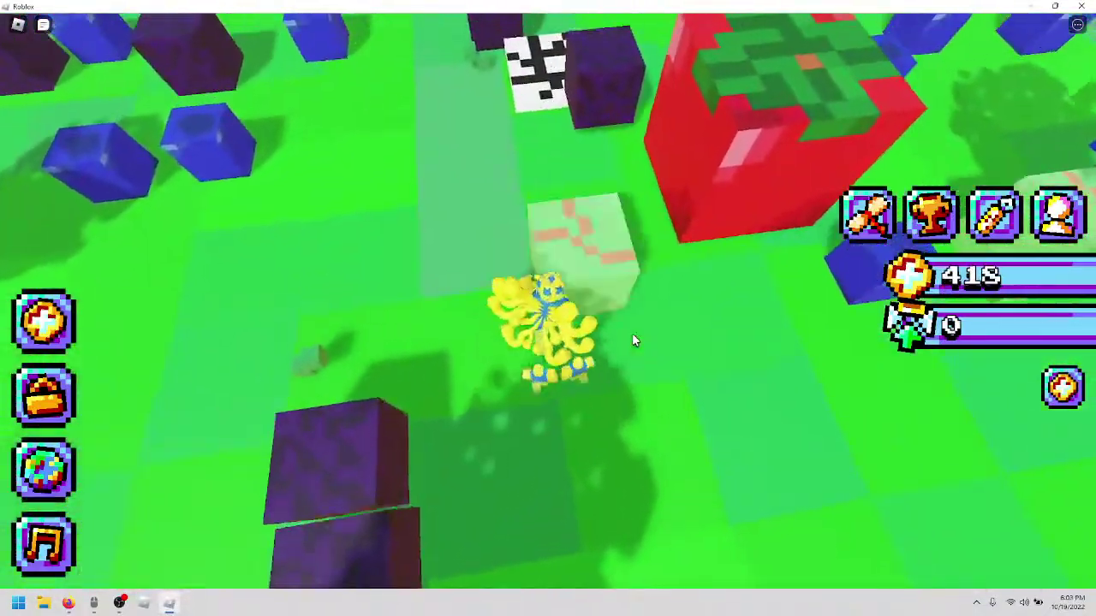
key("w")
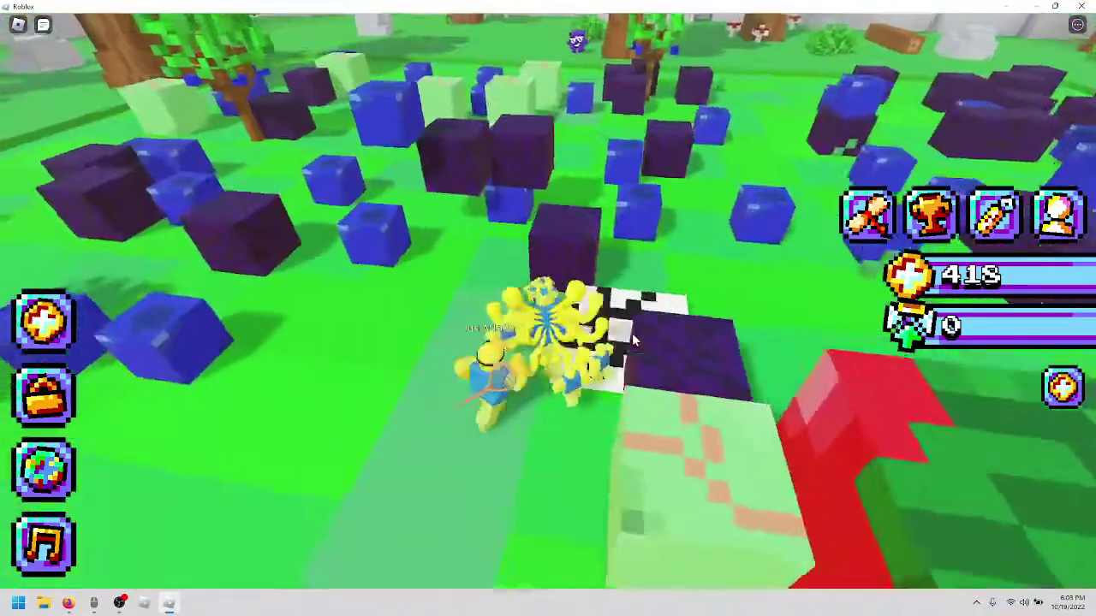
key("w")
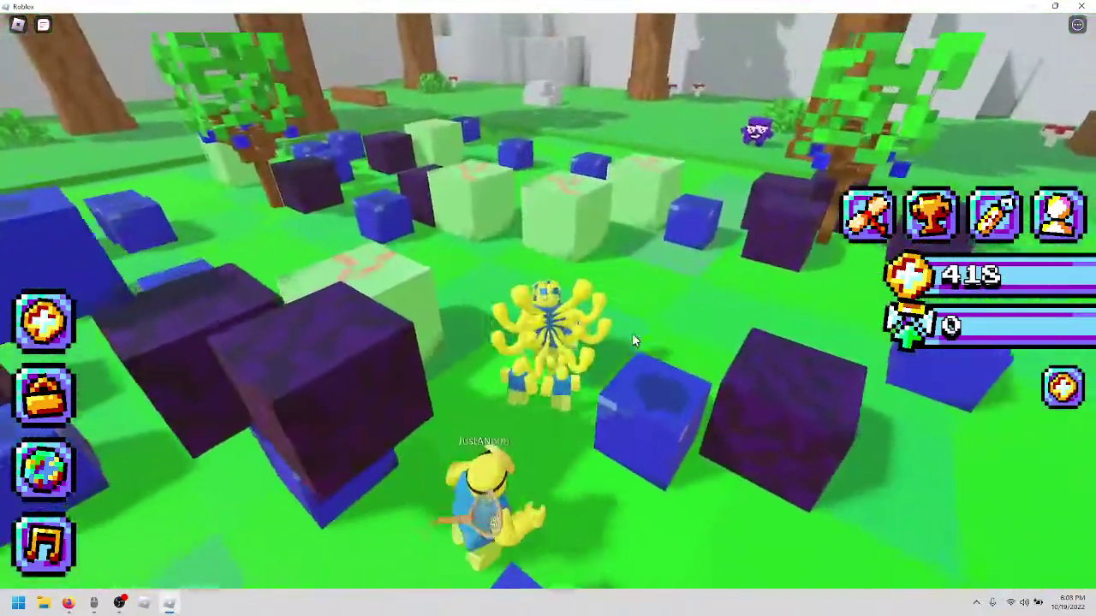
key("w")
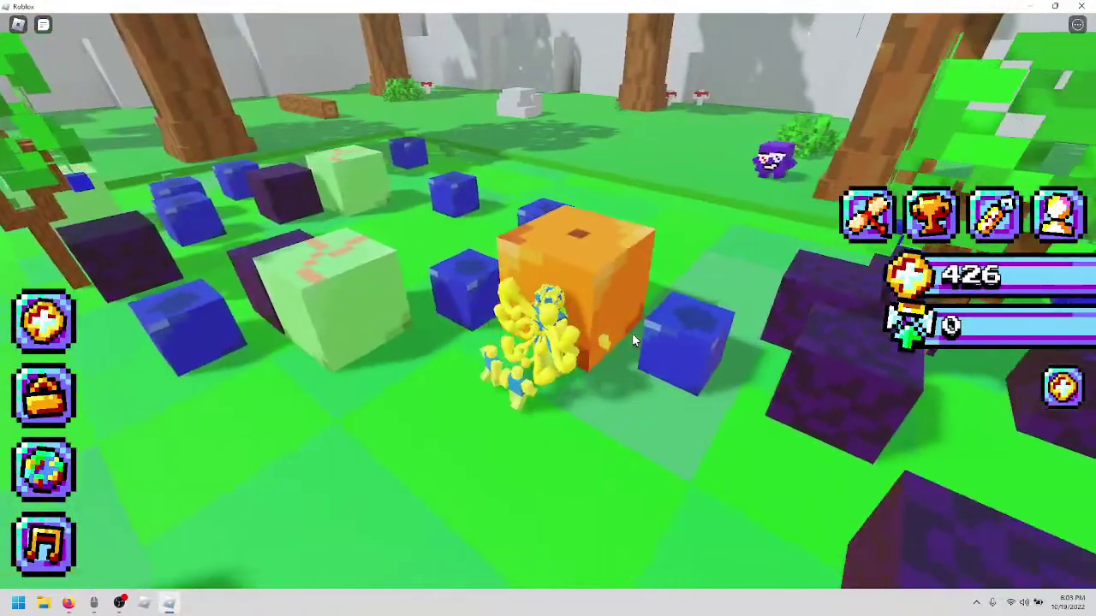
key("w")
key("w")
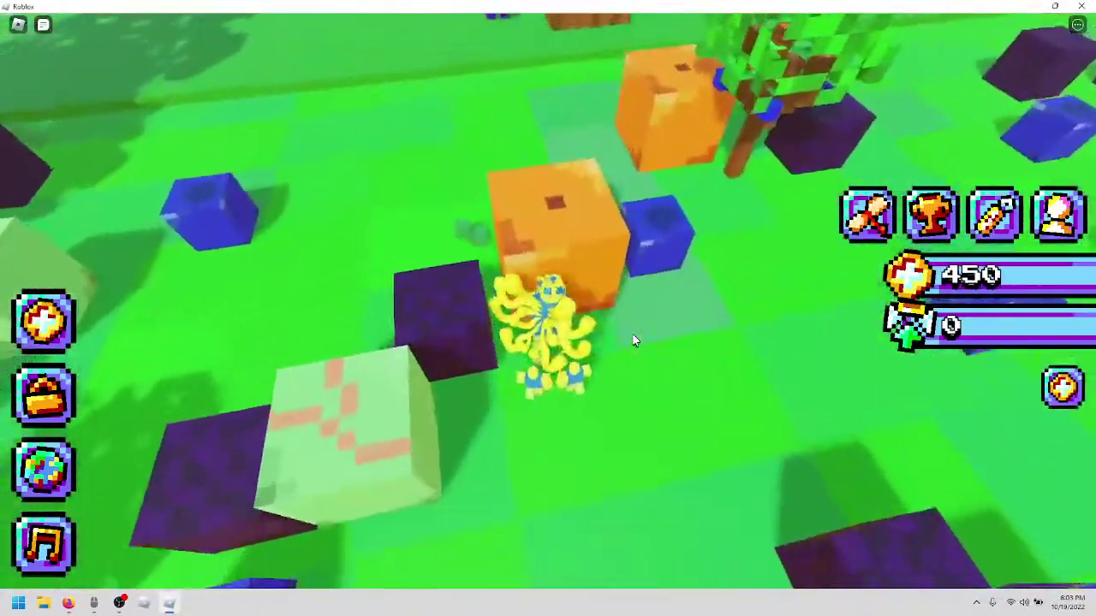
key("w")
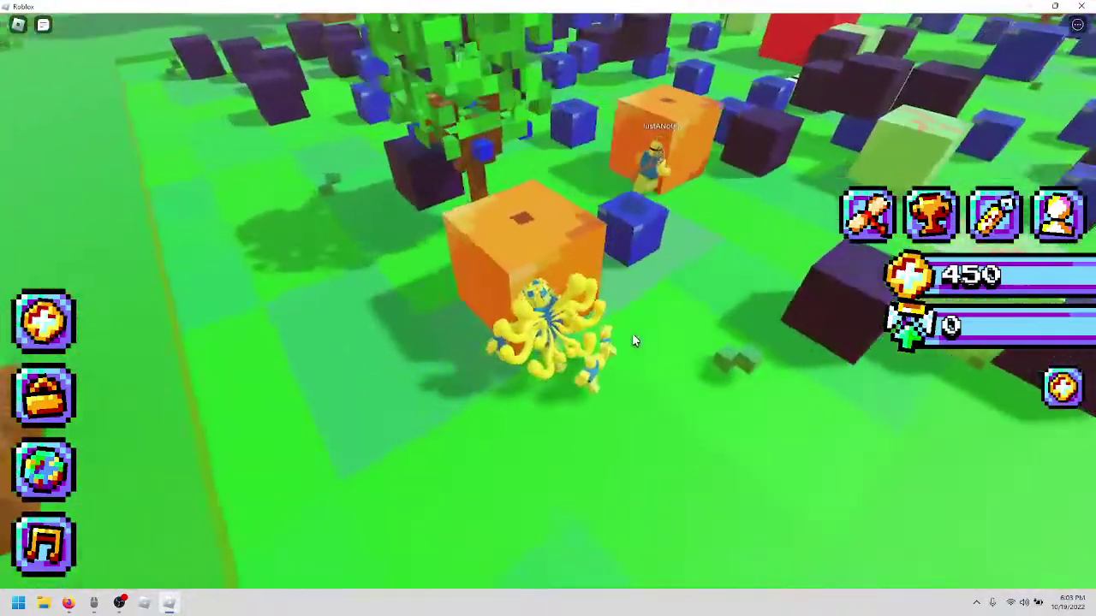
key("w")
key("w")
key("w")
key("w")
key("w")
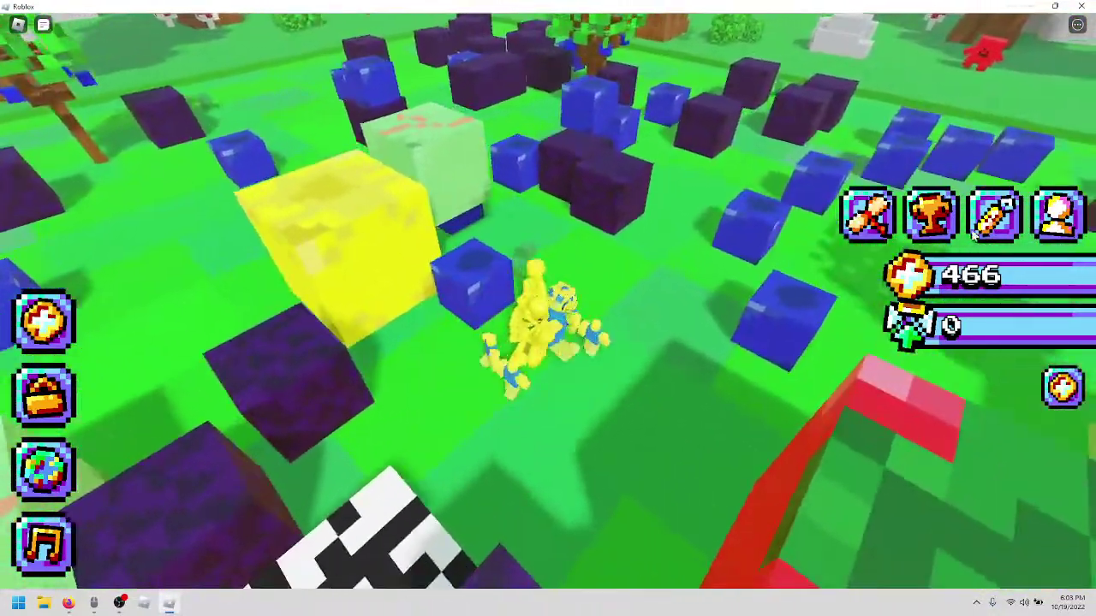
Check quest progress in the Quests list, then close it.
left_click(933, 212)
left_click(866, 213)
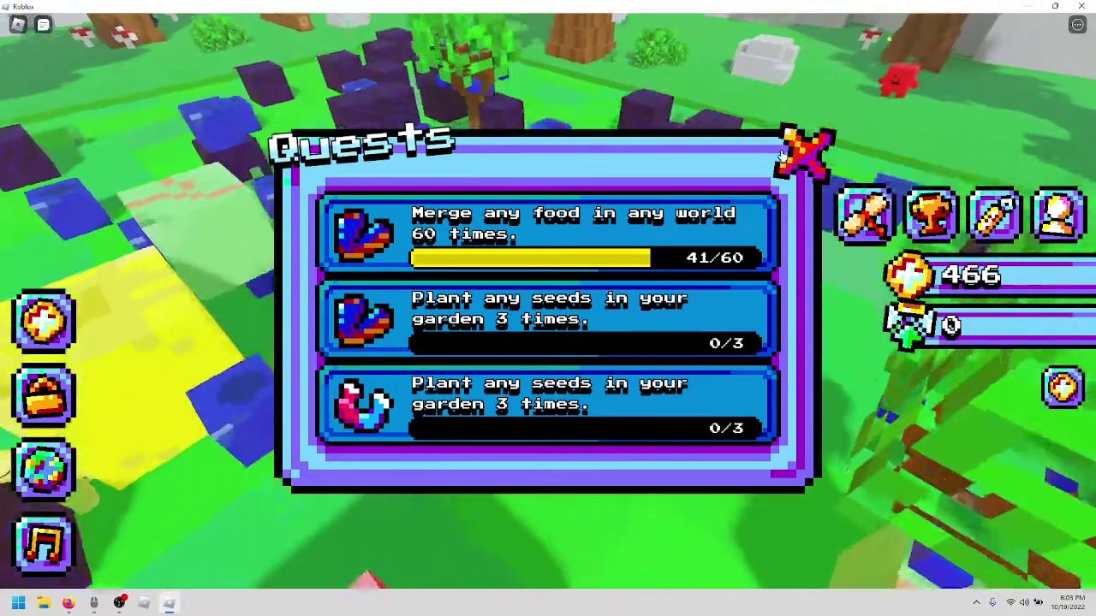
left_click(800, 153)
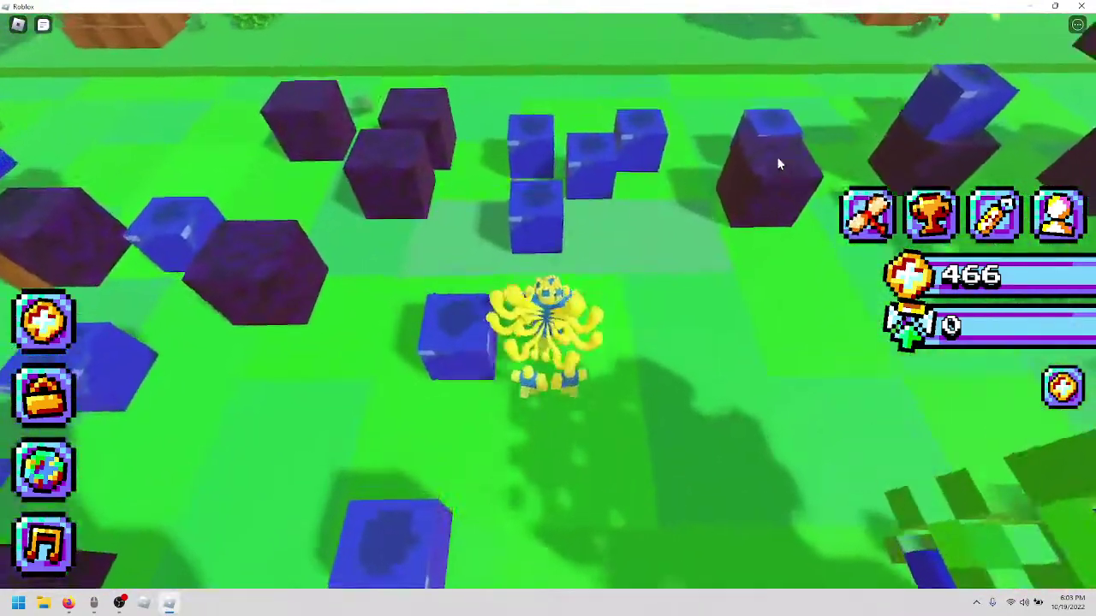
Collect the yellow block and a nearby fruit block past the red block.
left_click_drag(780, 149, 710, 270)
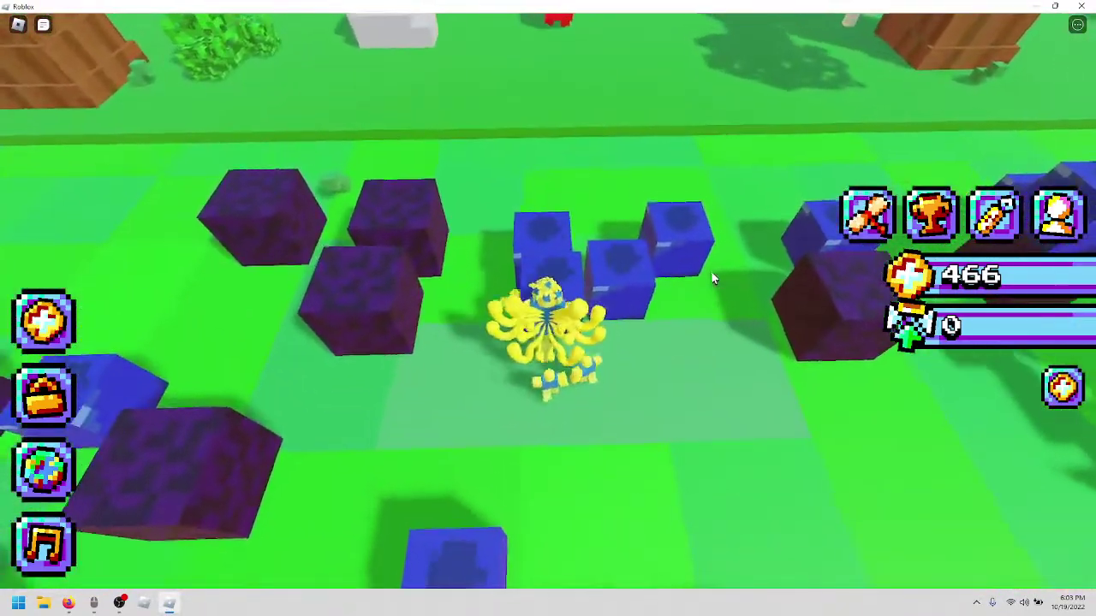
key("w")
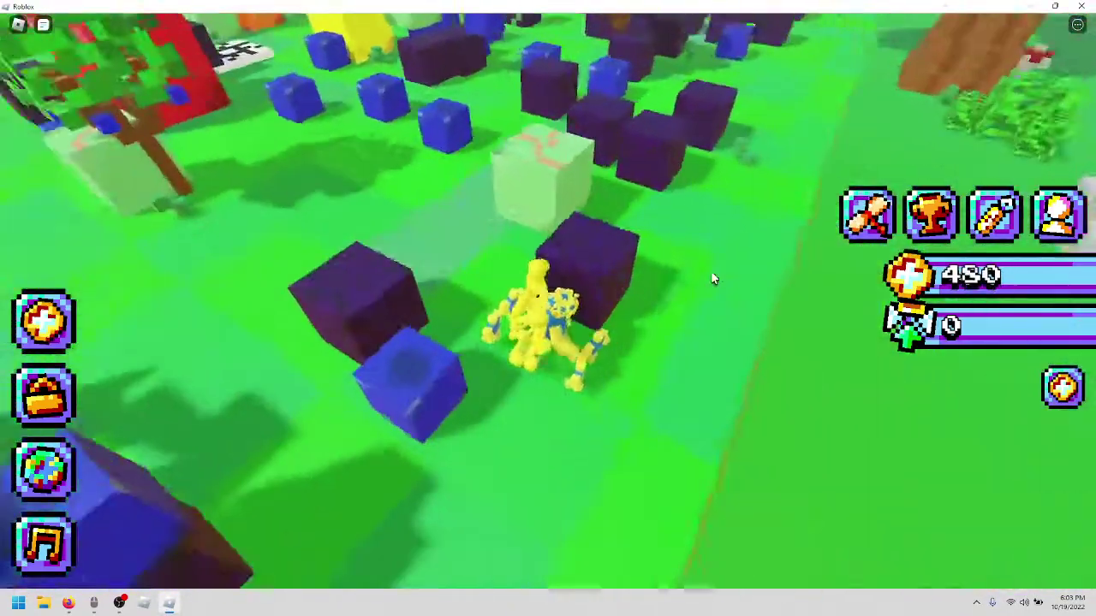
key("w")
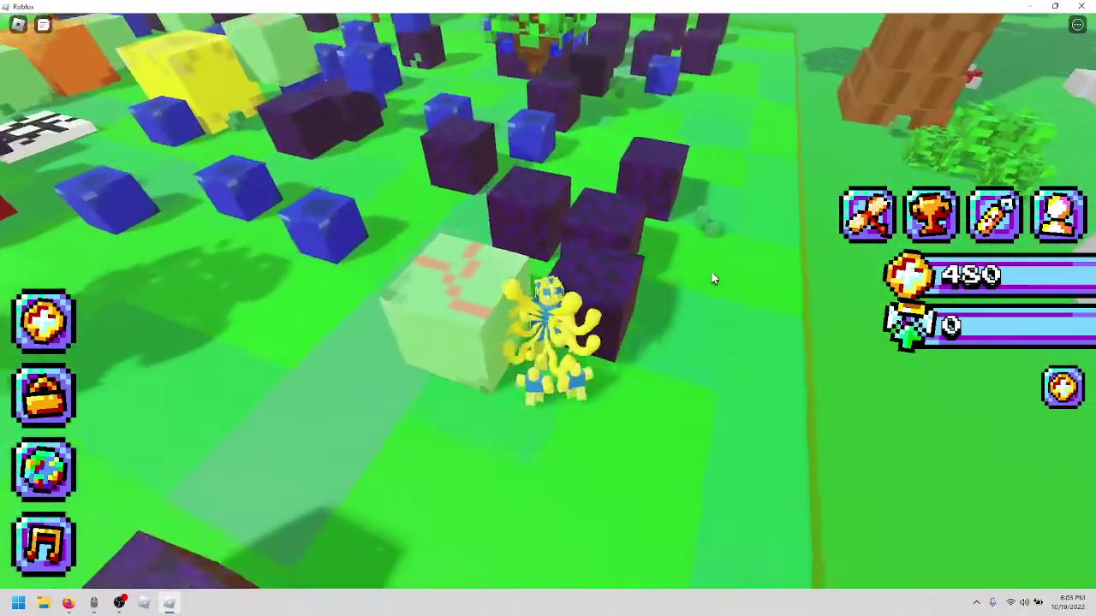
key("w")
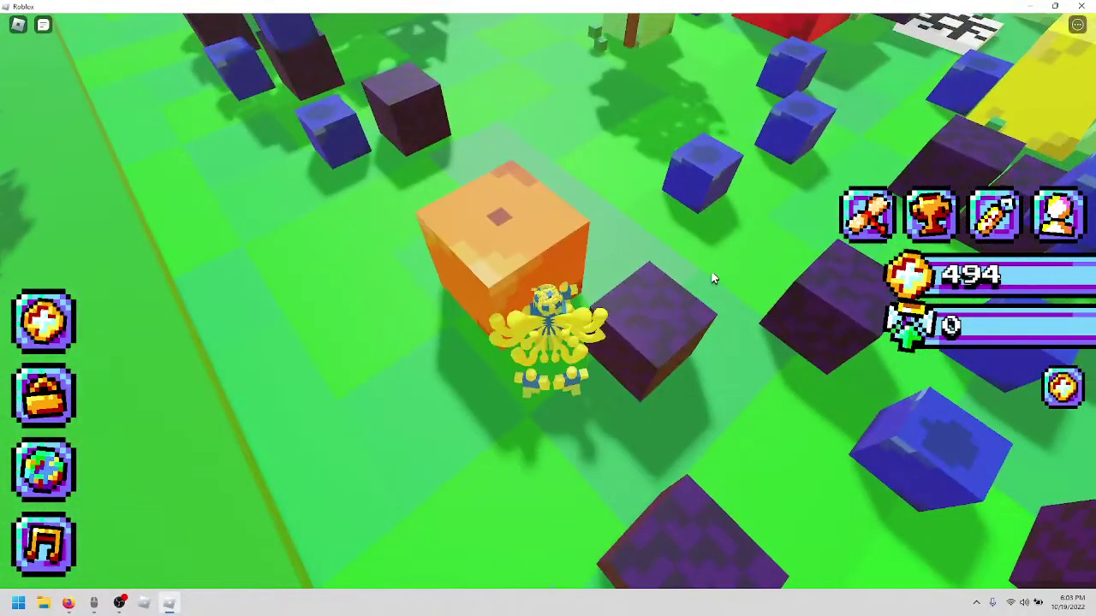
right_click(711, 274)
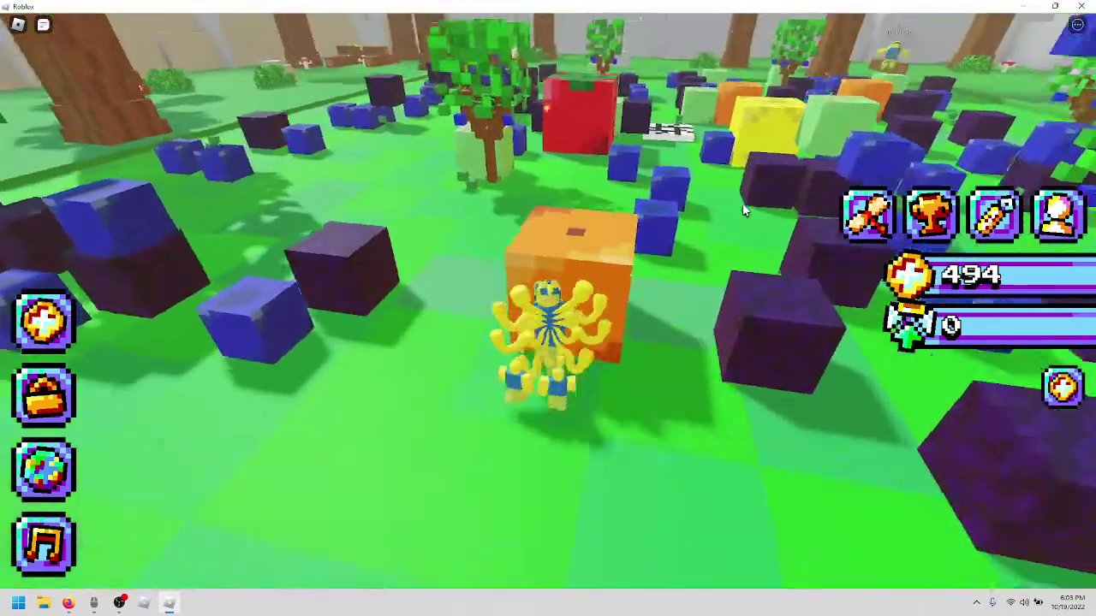
key("w")
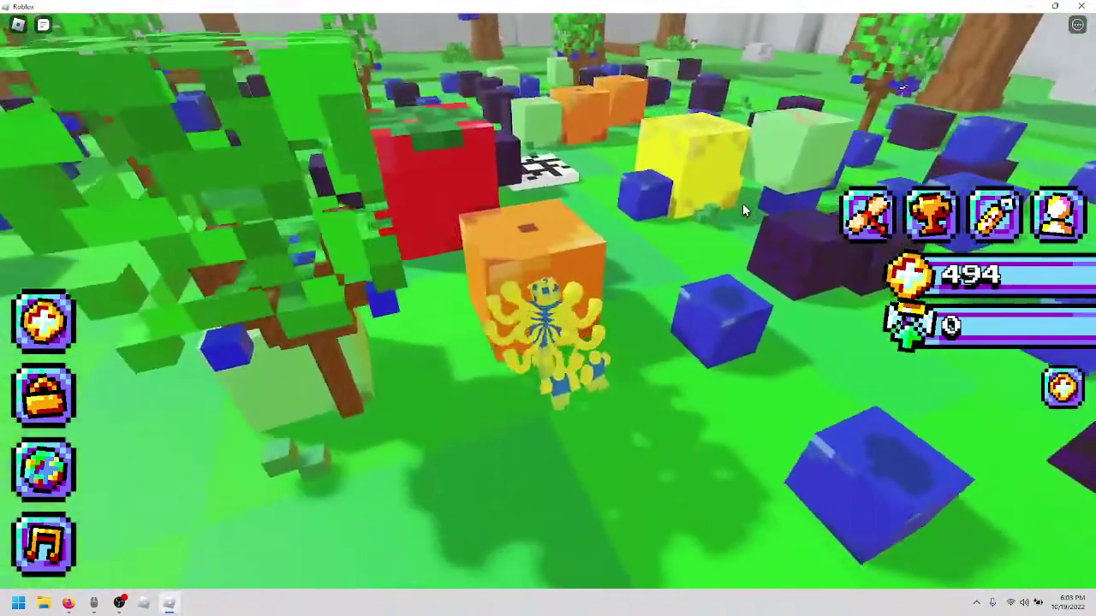
key("w")
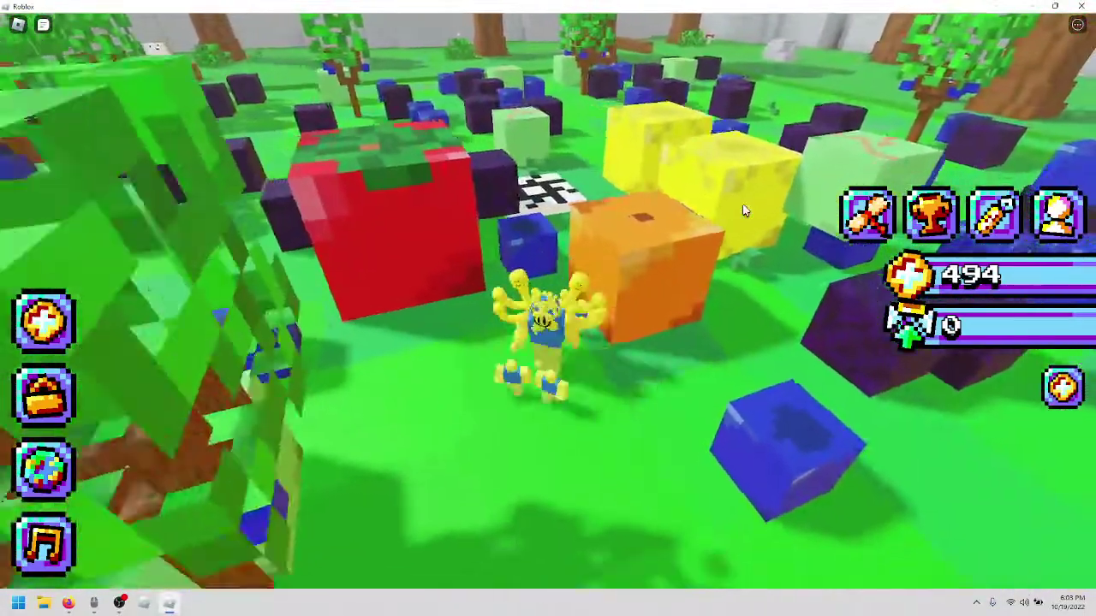
left_click(742, 208)
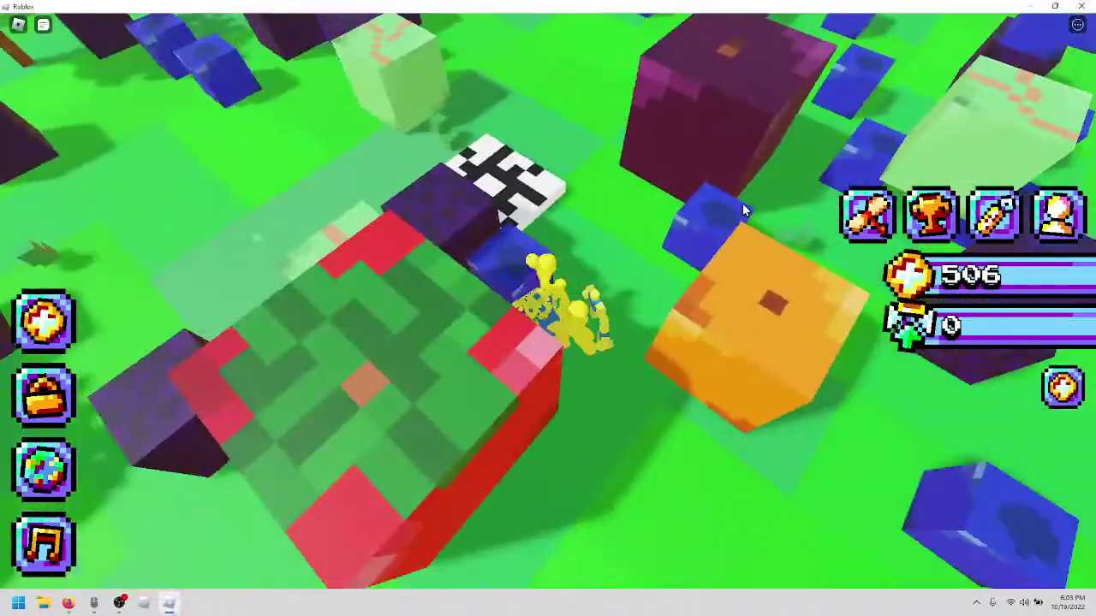
key("w")
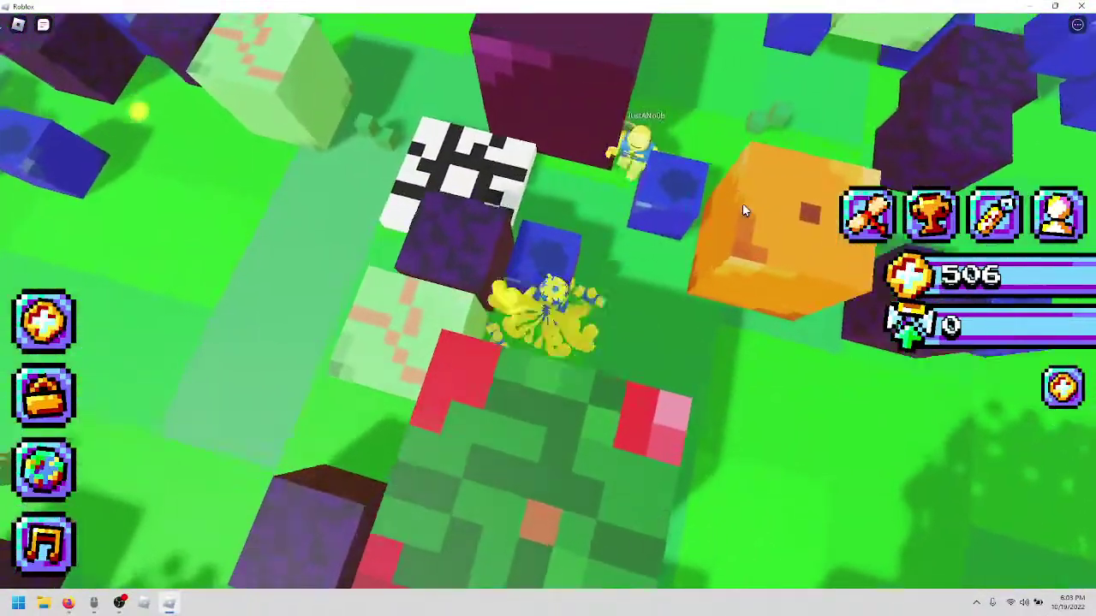
key("w")
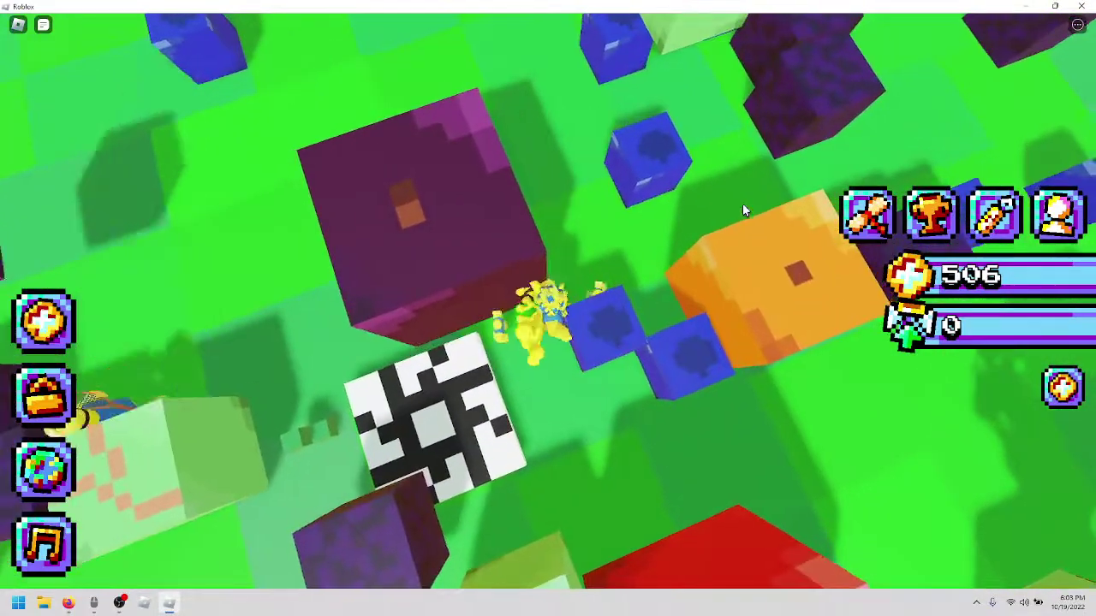
left_click(743, 204)
Collect coins from the next blocks while heading toward the green blocks.
key("Right")
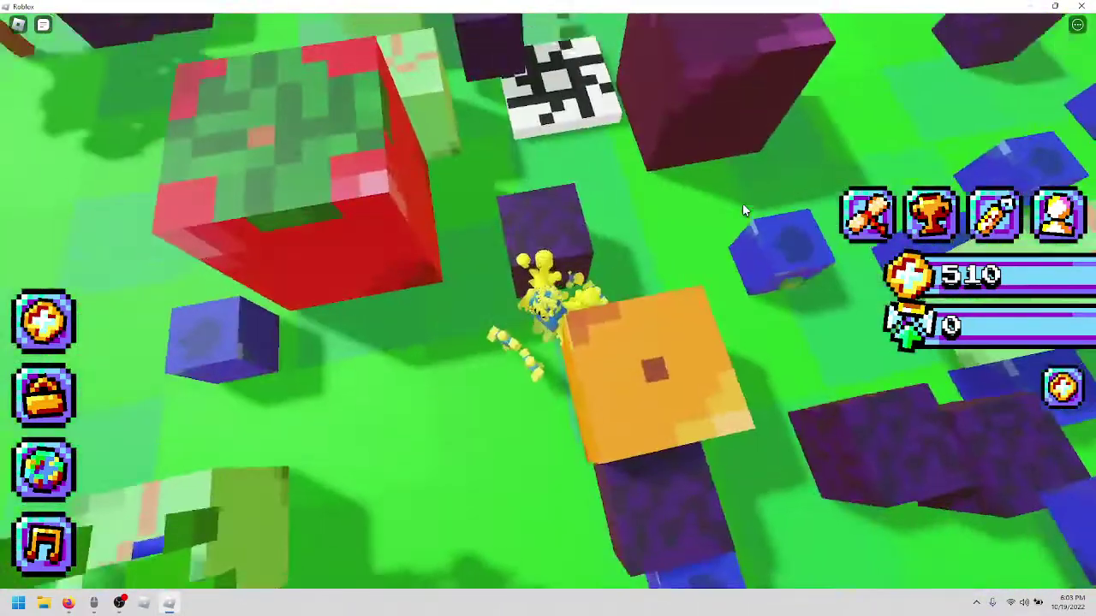
key("w")
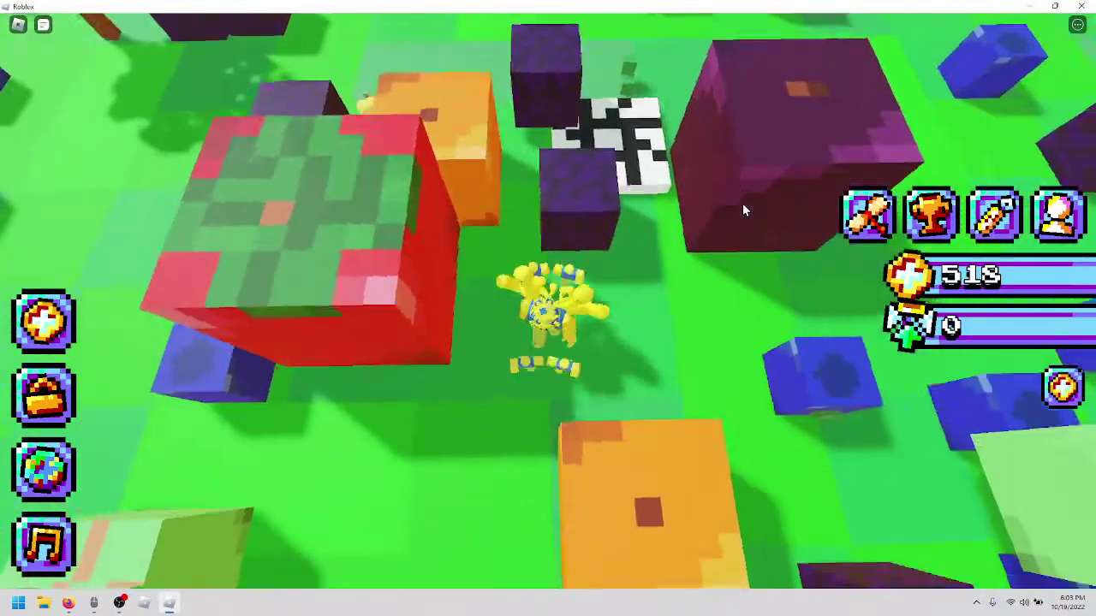
key("w")
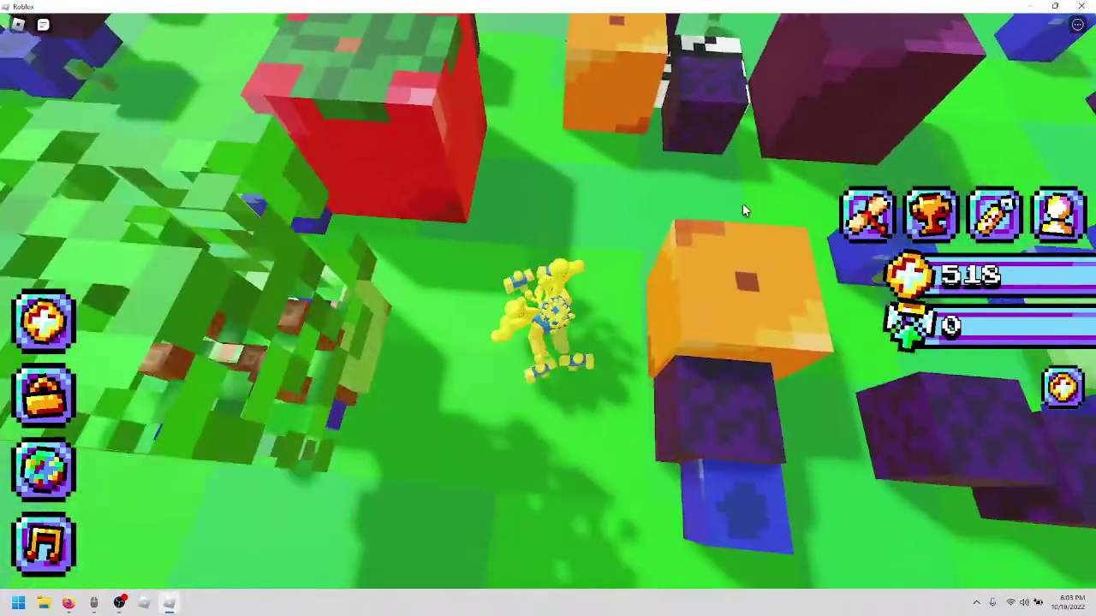
key("w")
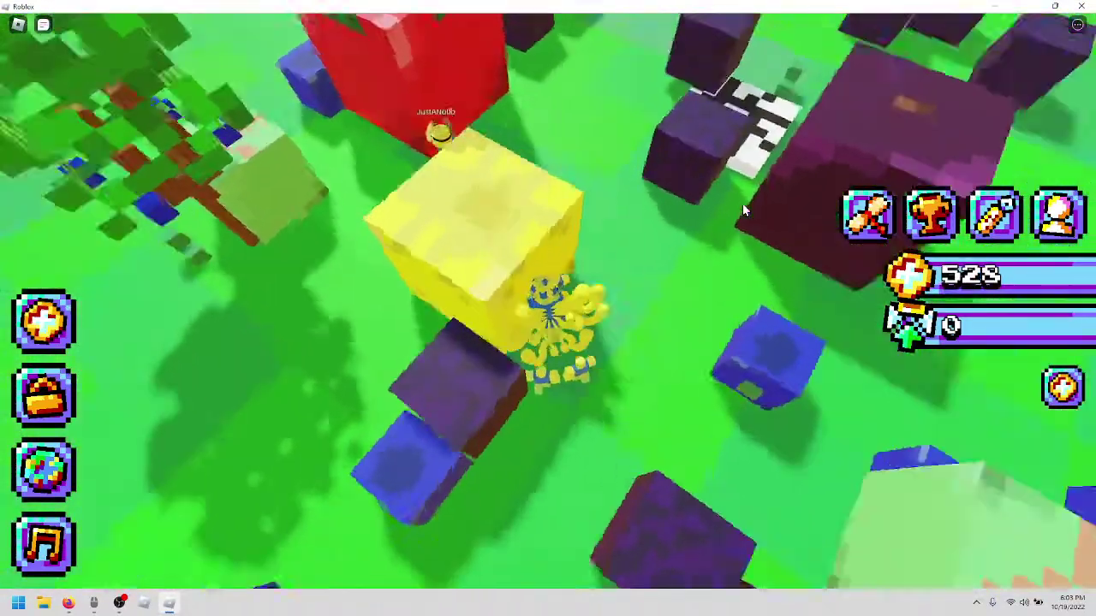
key("w")
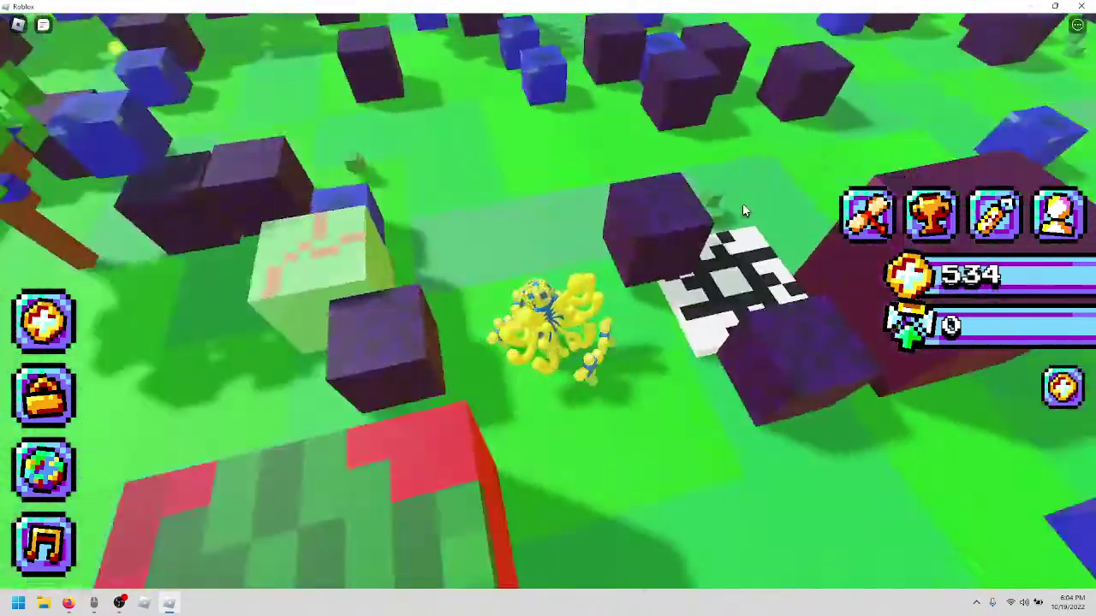
key("w")
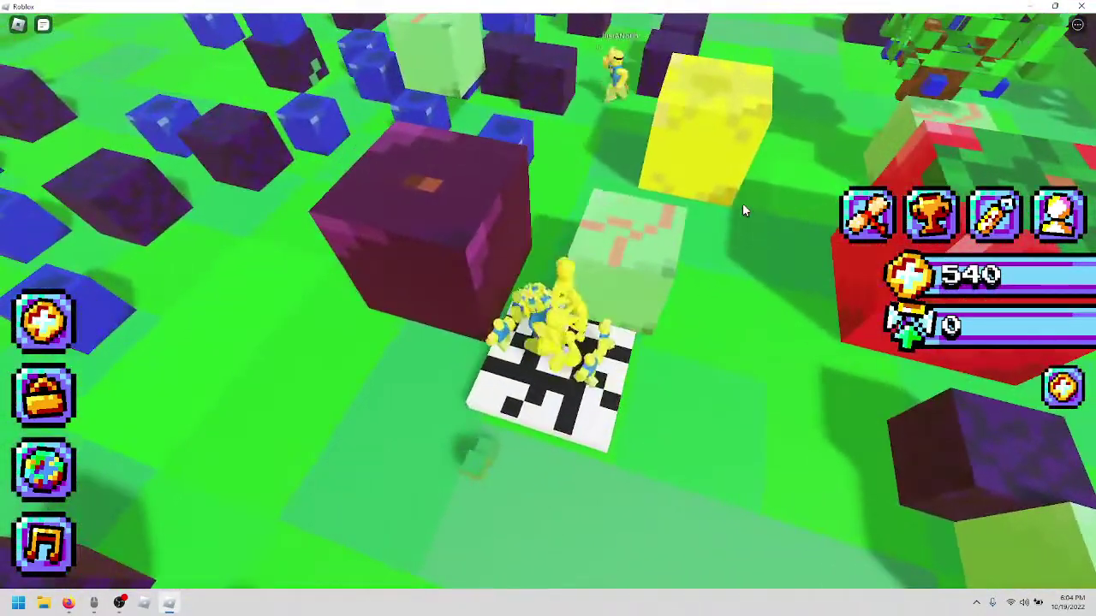
key("w")
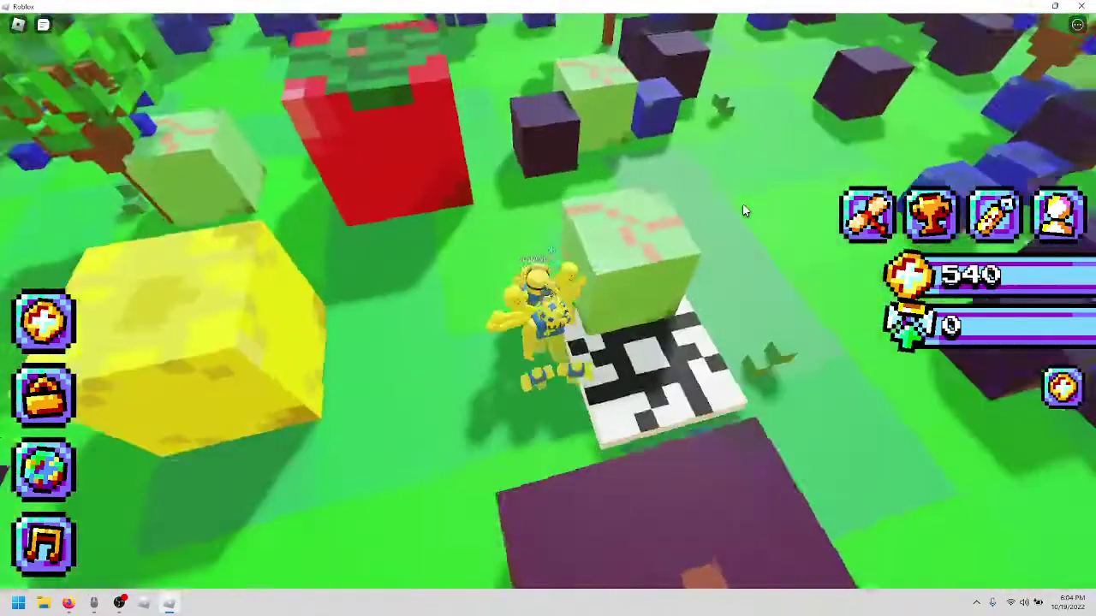
key("w")
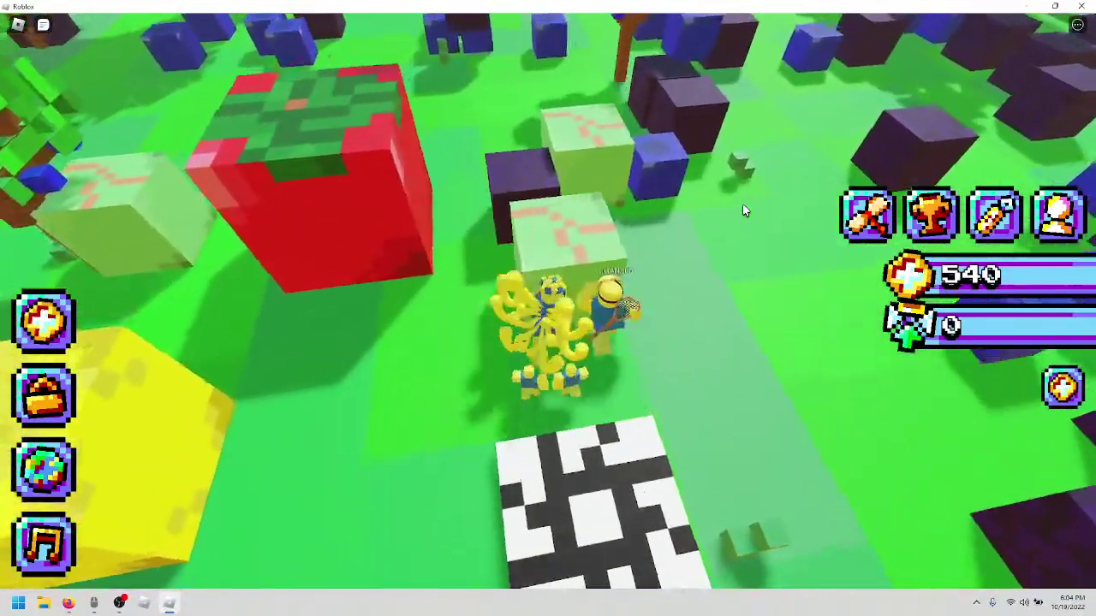
key("w")
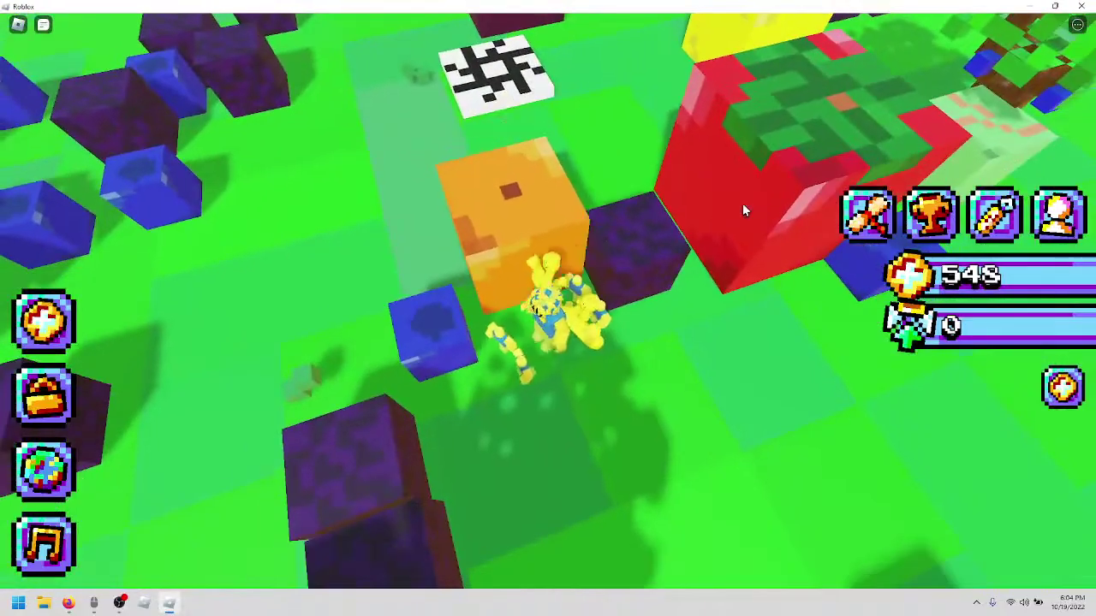
Merge blocks around the orange blocks, bringing the coin total to 602.
key("w")
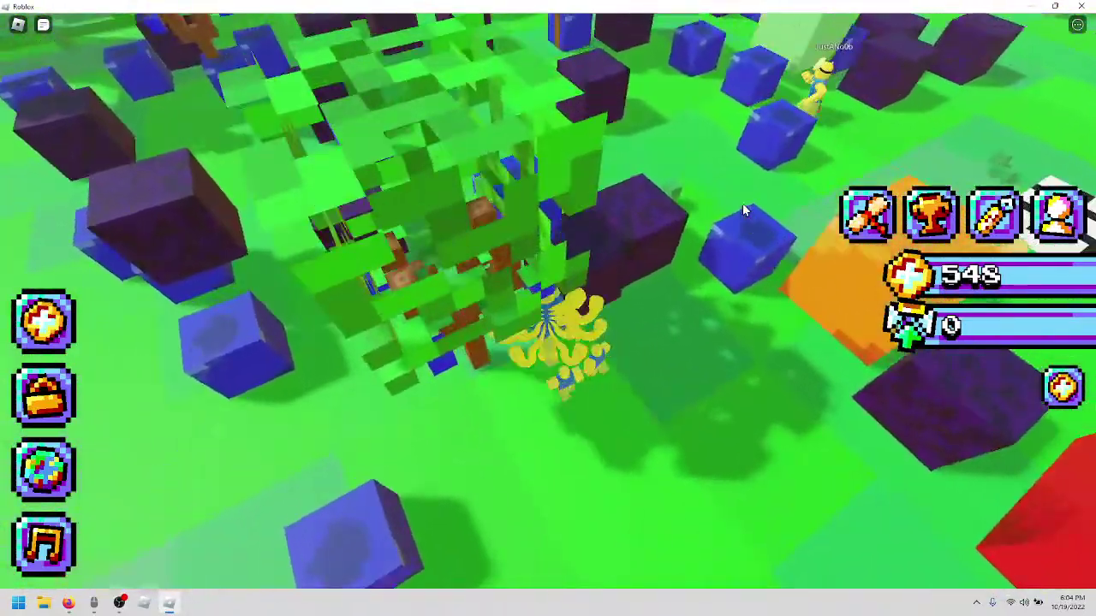
key("w")
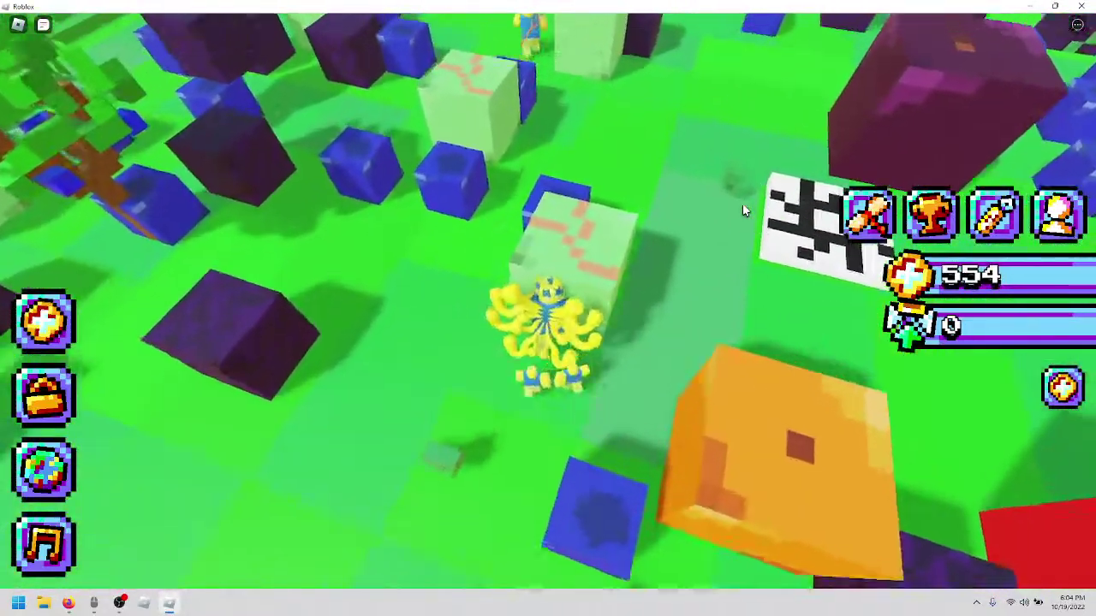
key("w")
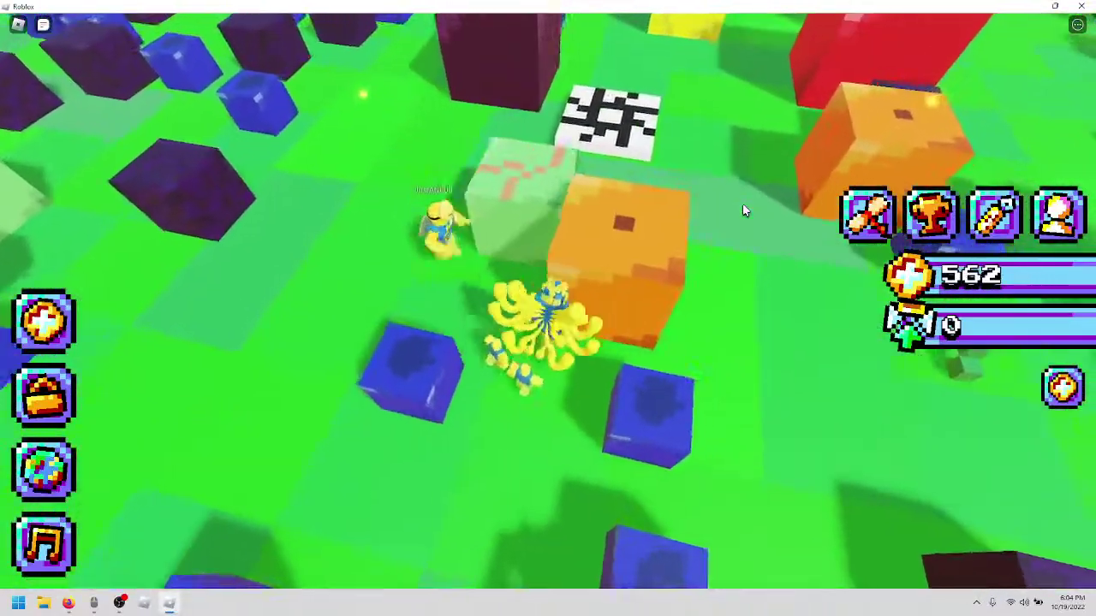
key("w")
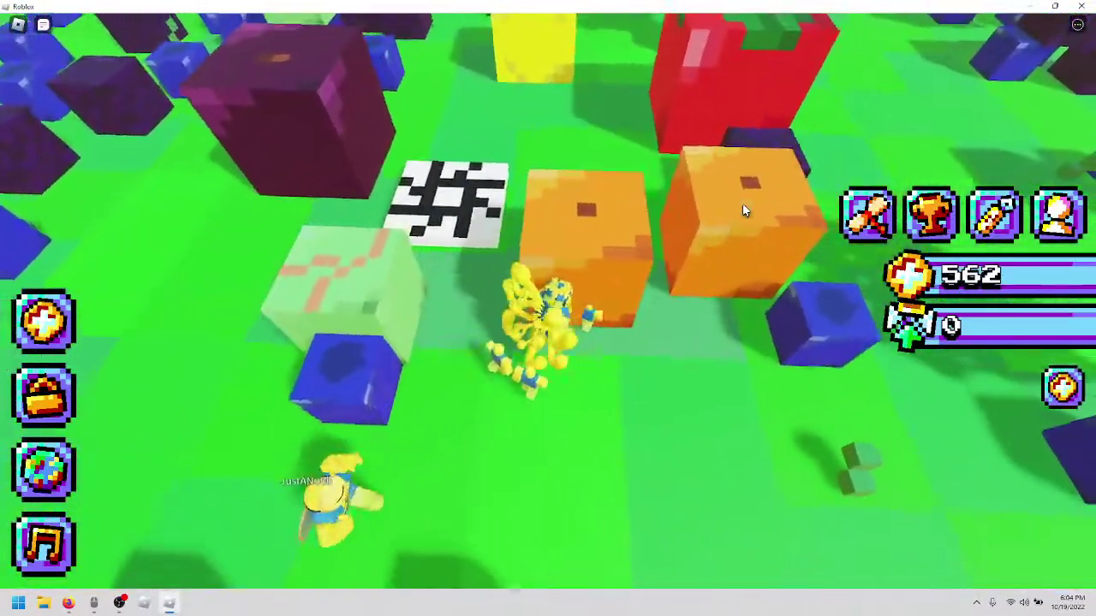
key("w")
key("w")
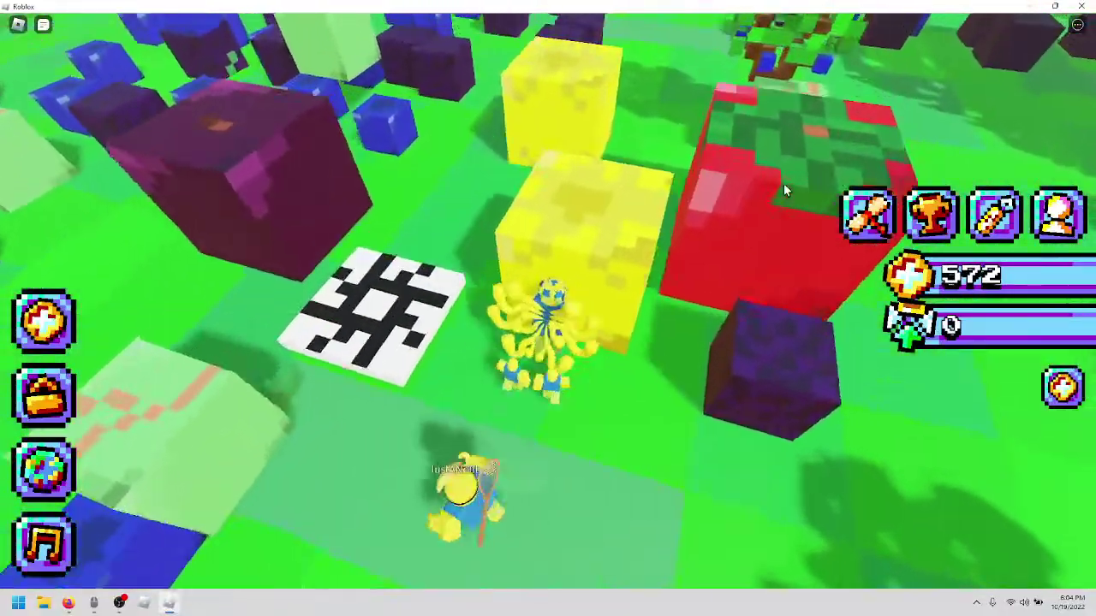
key("w")
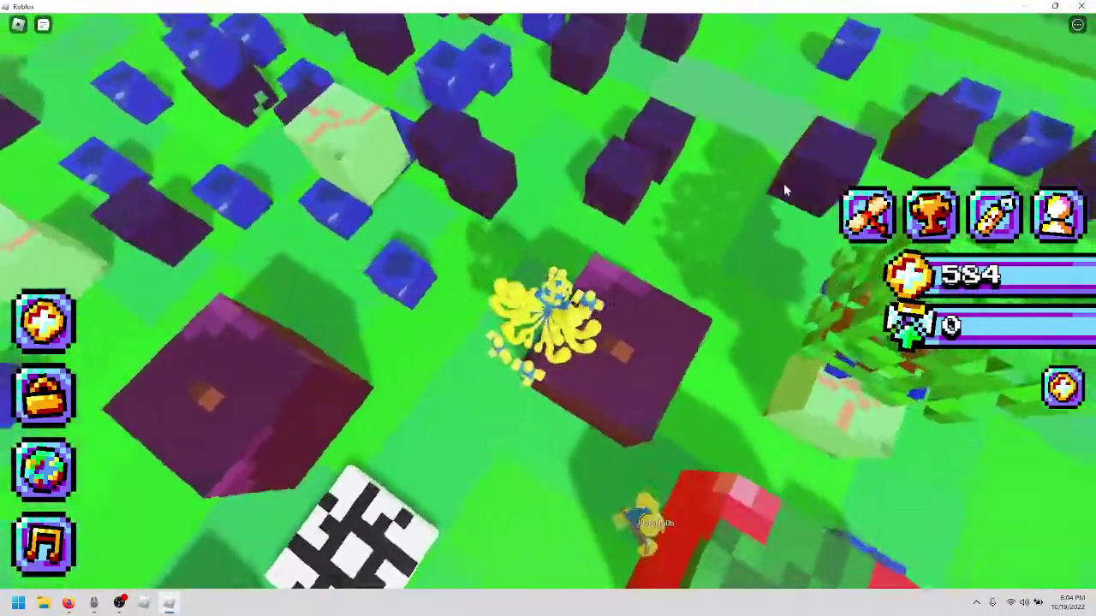
key("w")
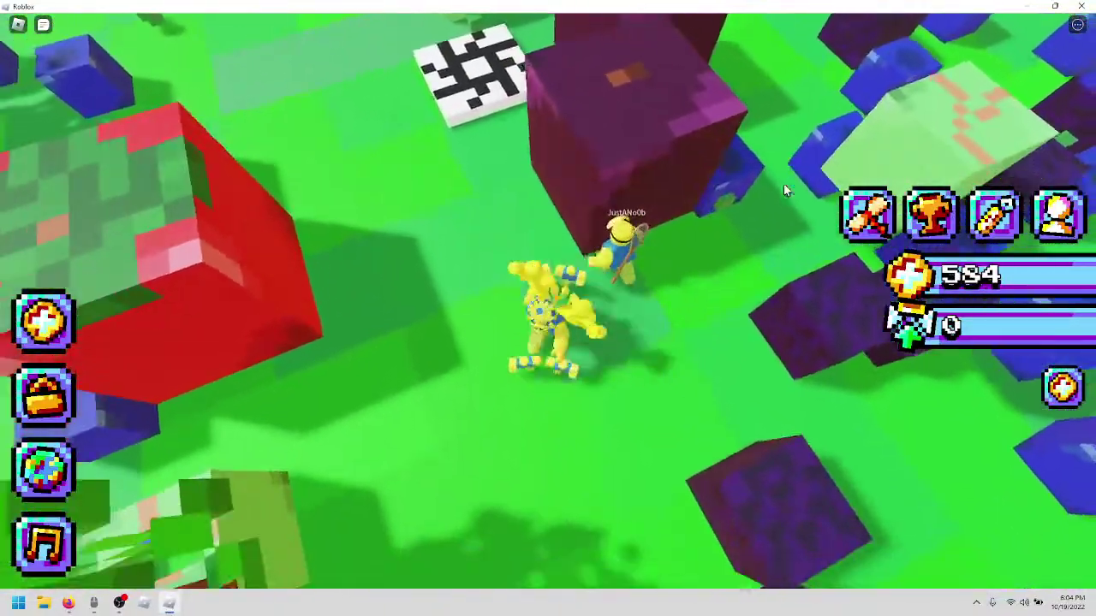
key("w")
key("w")
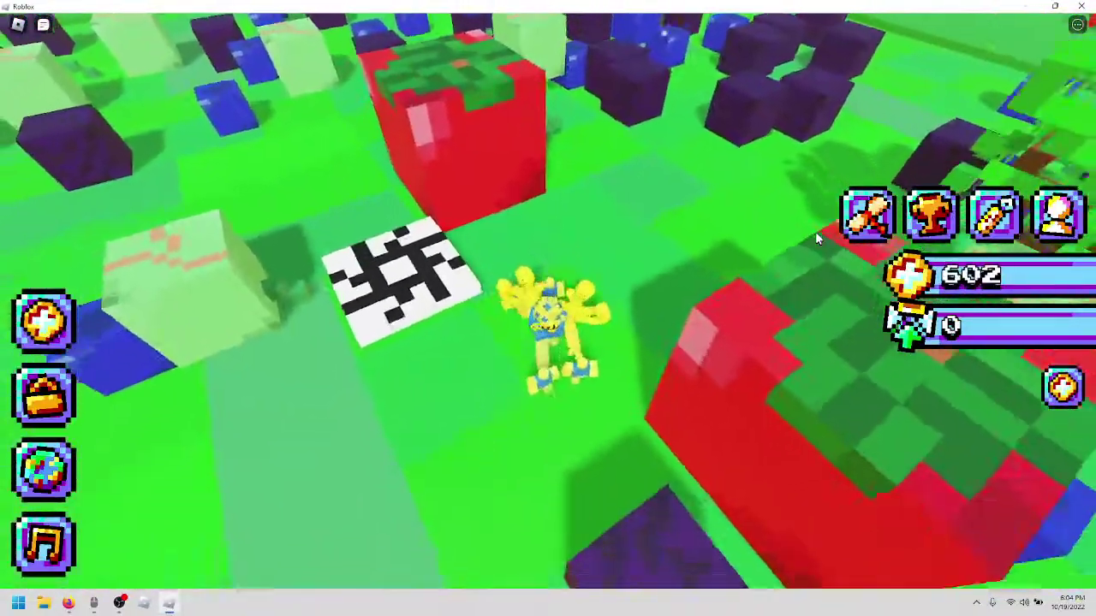
key("w")
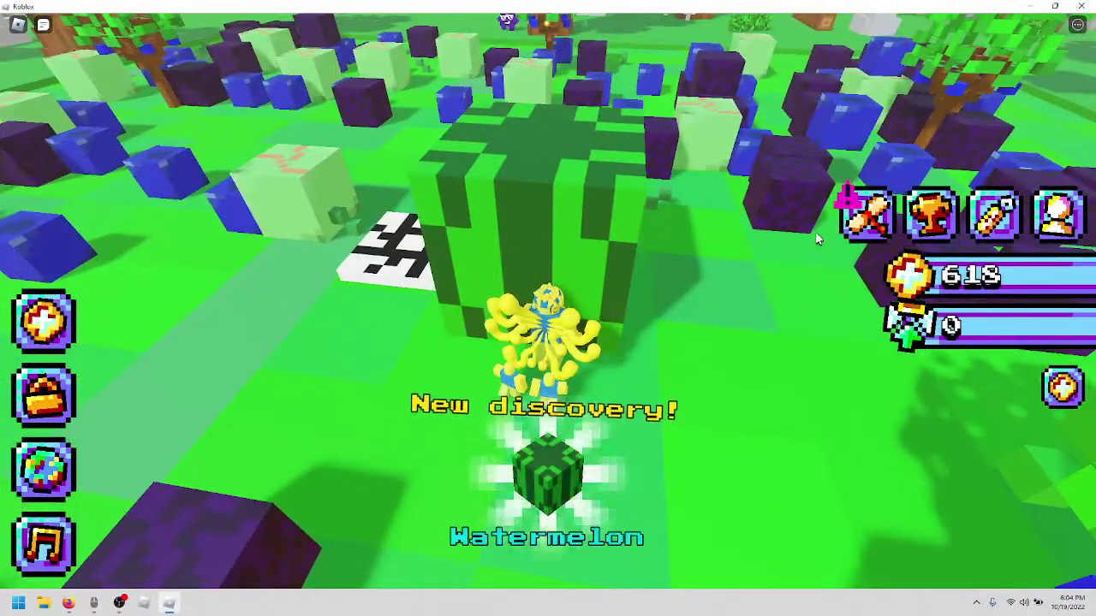
Check the worlds list, then merge food blocks discovering Tofu, Sushi, Ramen and Pizza.
key("w")
left_click(47, 467)
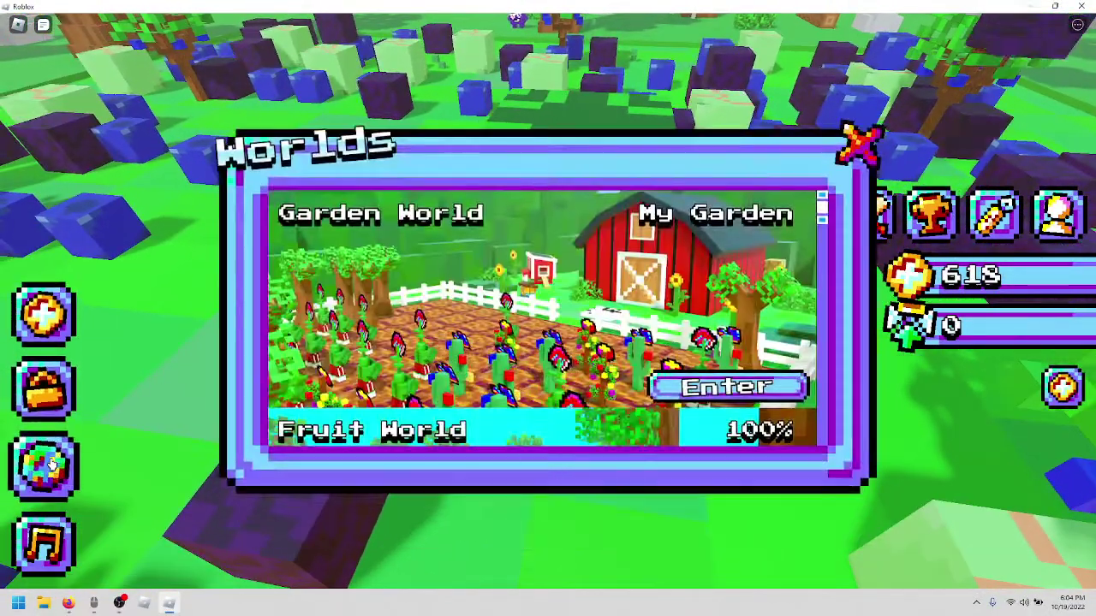
scroll(582, 368, "down", 3)
scroll(642, 342, "down", 2)
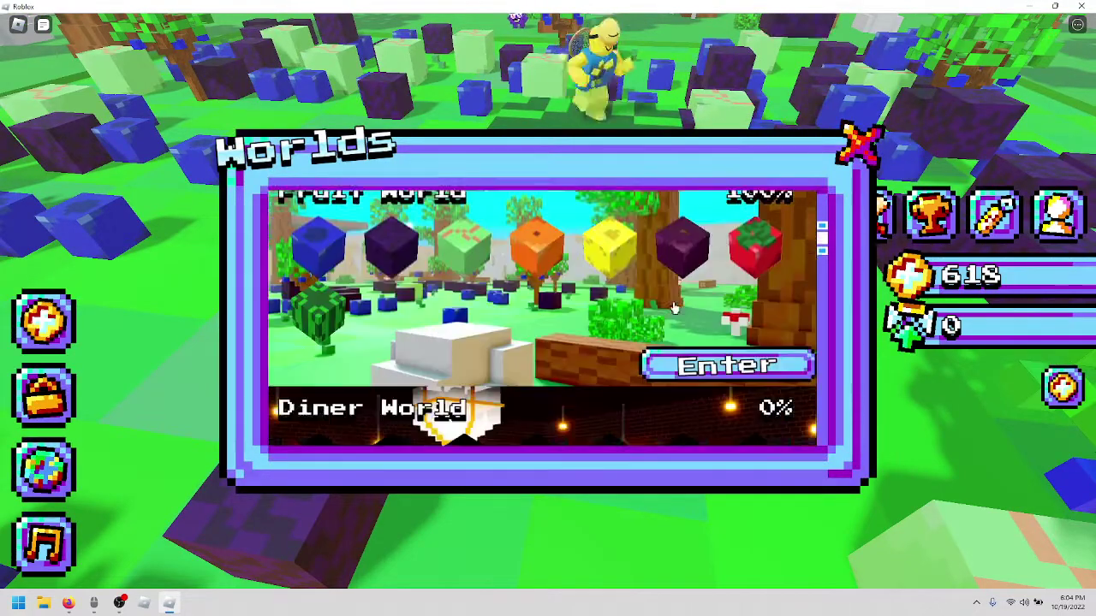
scroll(673, 309, "down", 3)
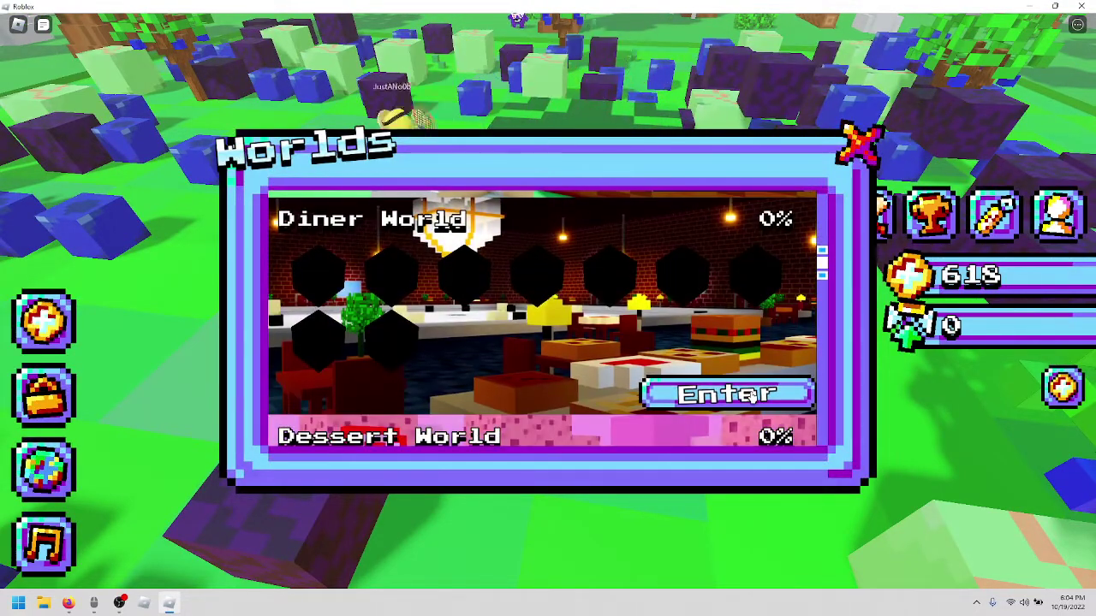
scroll(728, 386, "up", 2)
scroll(716, 377, "up", 2)
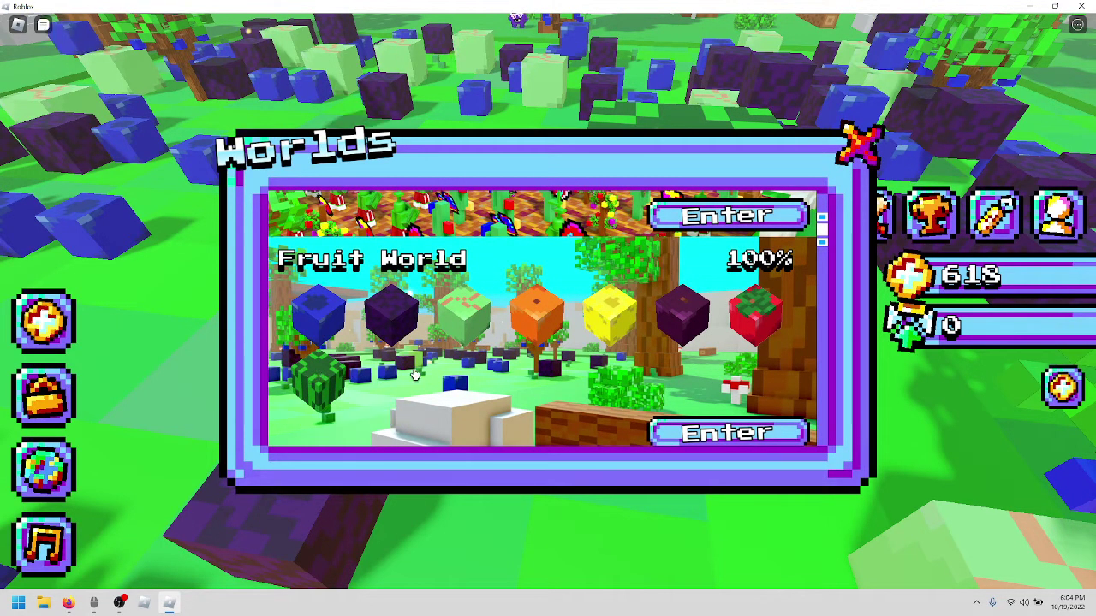
scroll(644, 346, "down", 2)
scroll(644, 347, "up", 4)
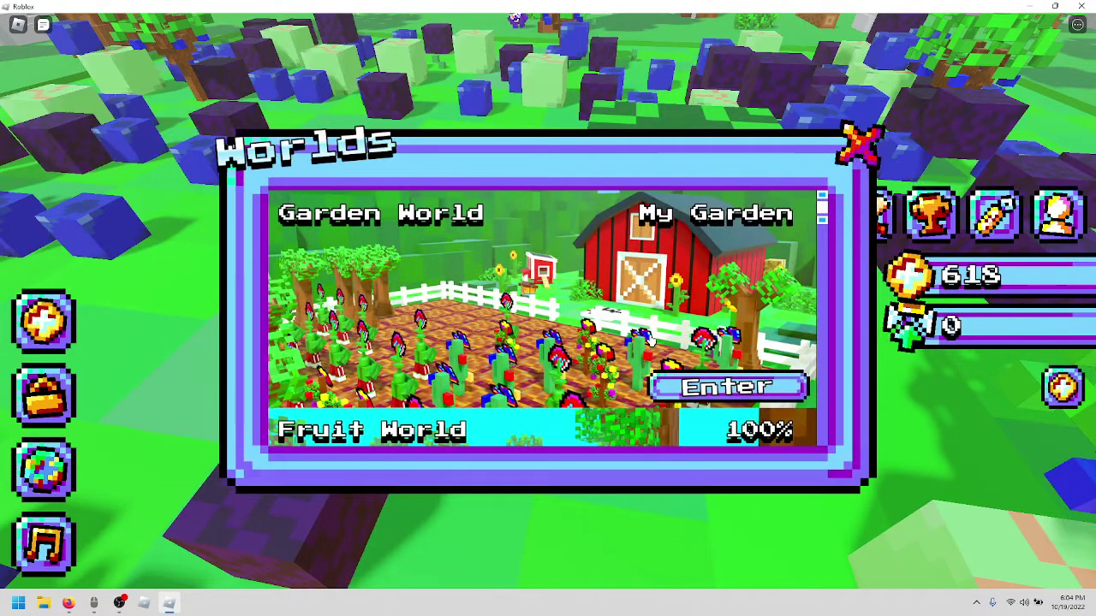
scroll(651, 341, "down", 3)
scroll(719, 368, "down", 3)
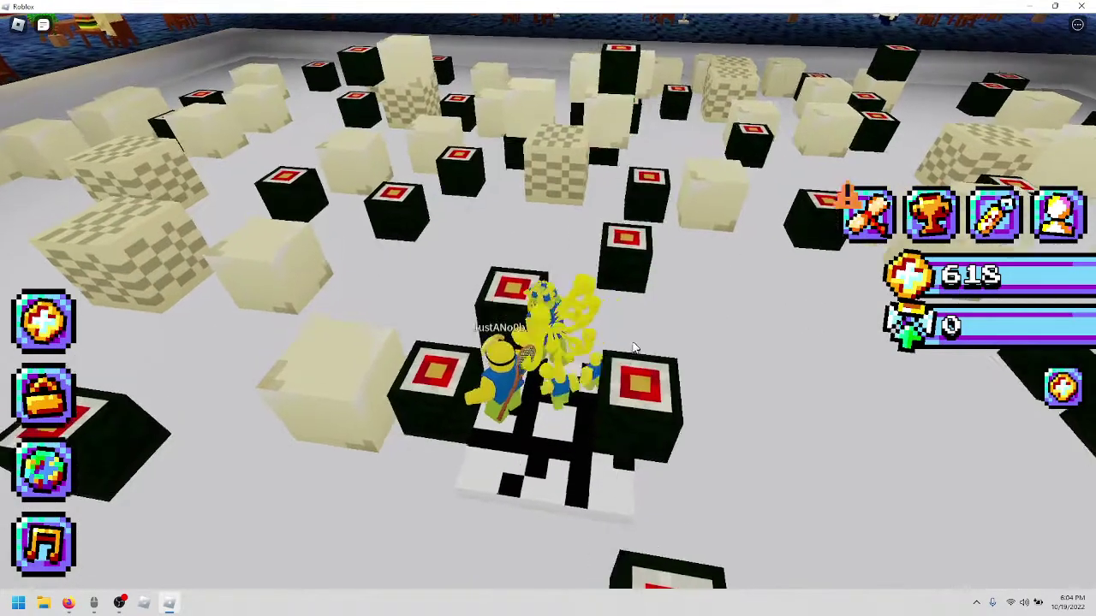
key("w")
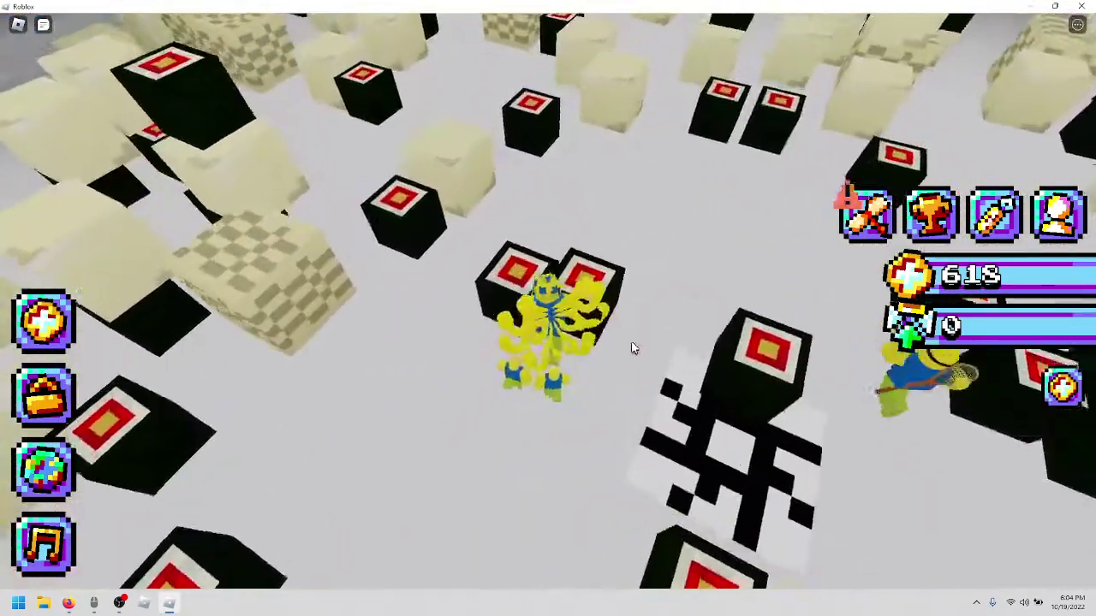
key("w")
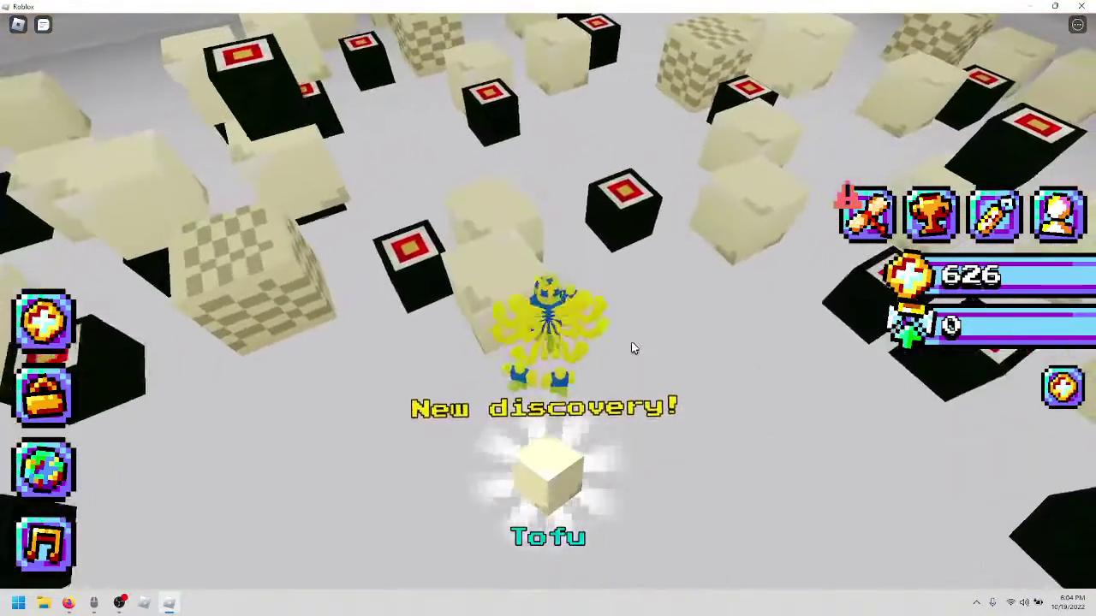
key("w")
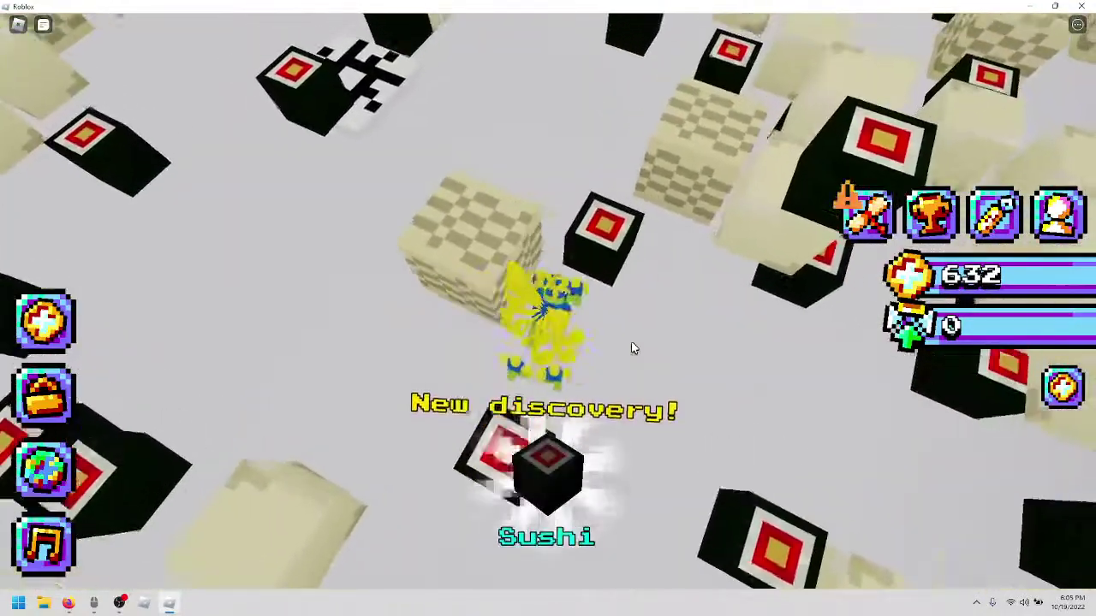
key("w")
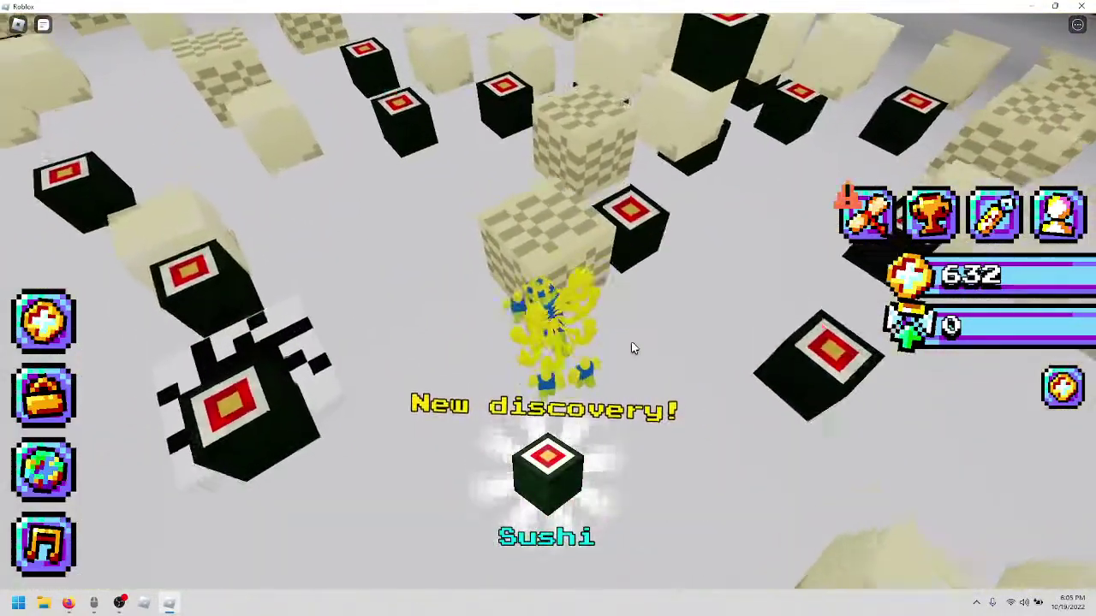
key("w")
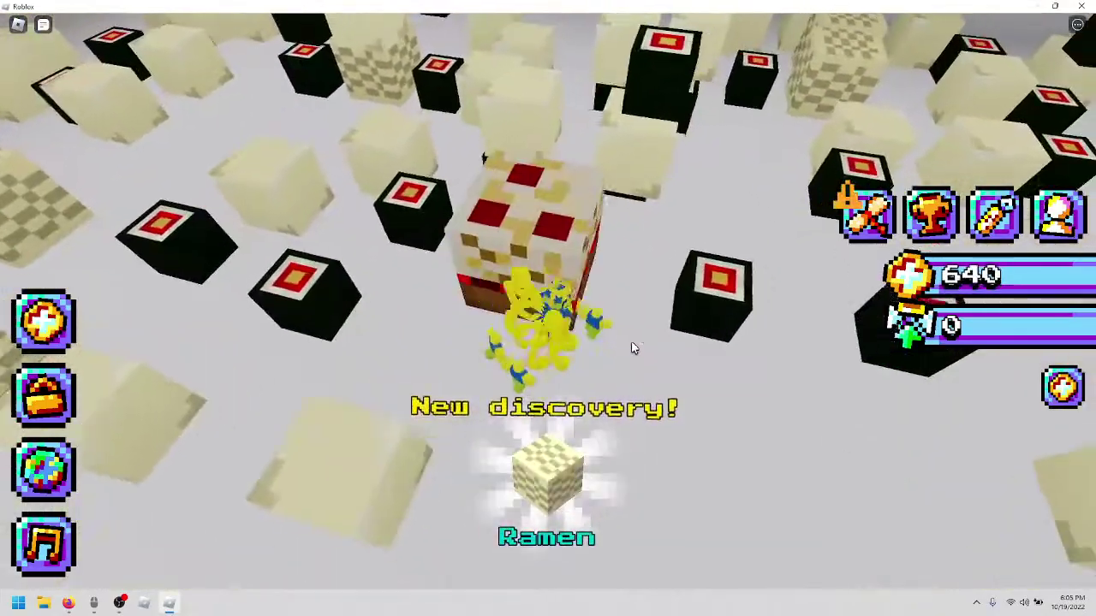
key("w")
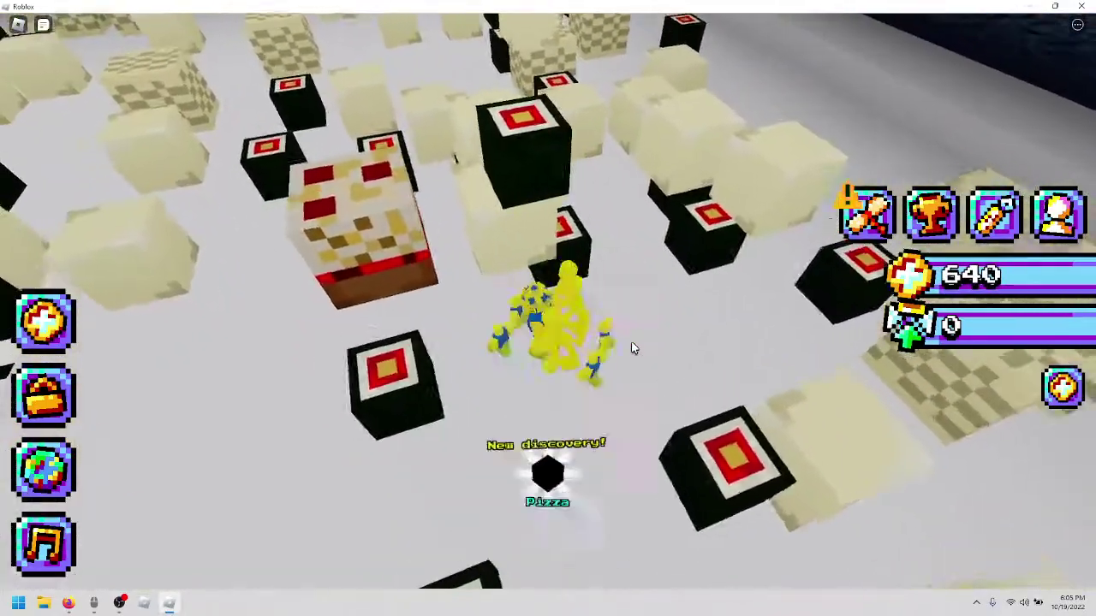
Merge food blocks to discover Tomato Soup, raising coins from 664 to 694.
key("w")
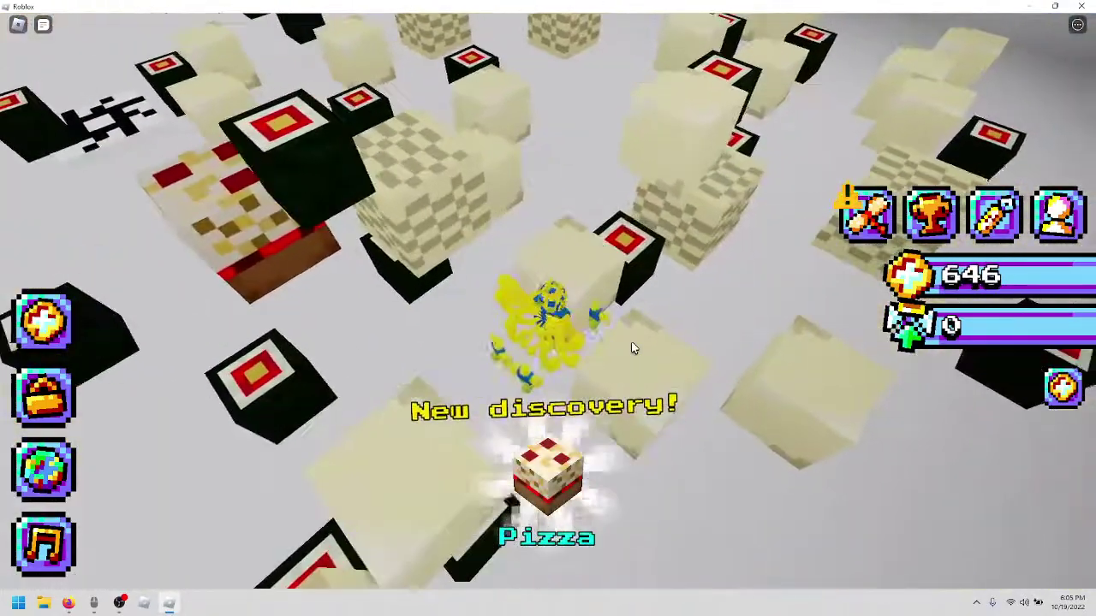
key("w")
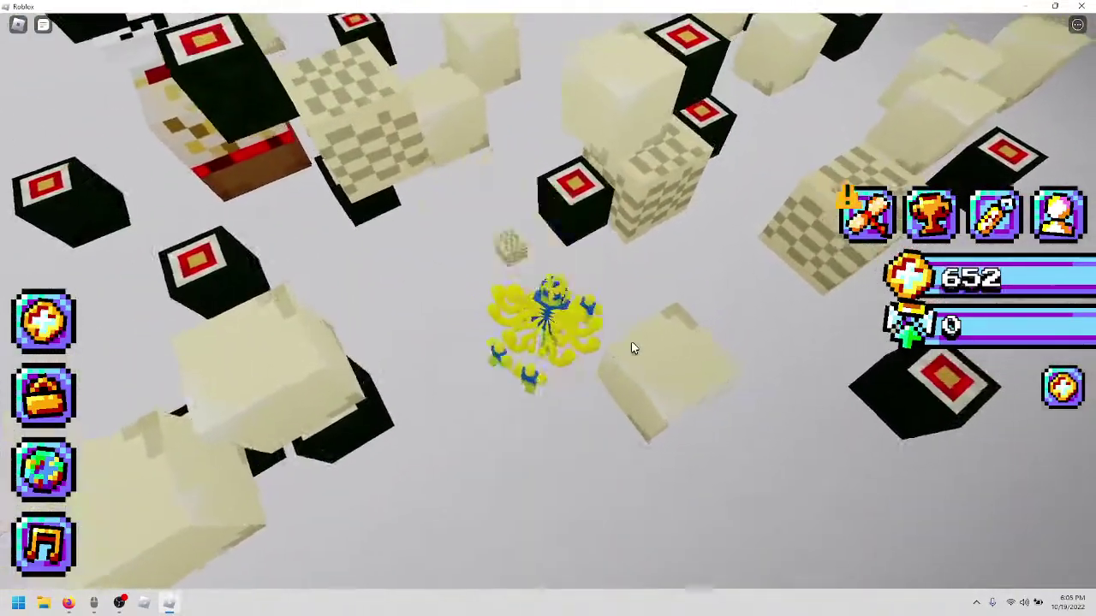
key("w")
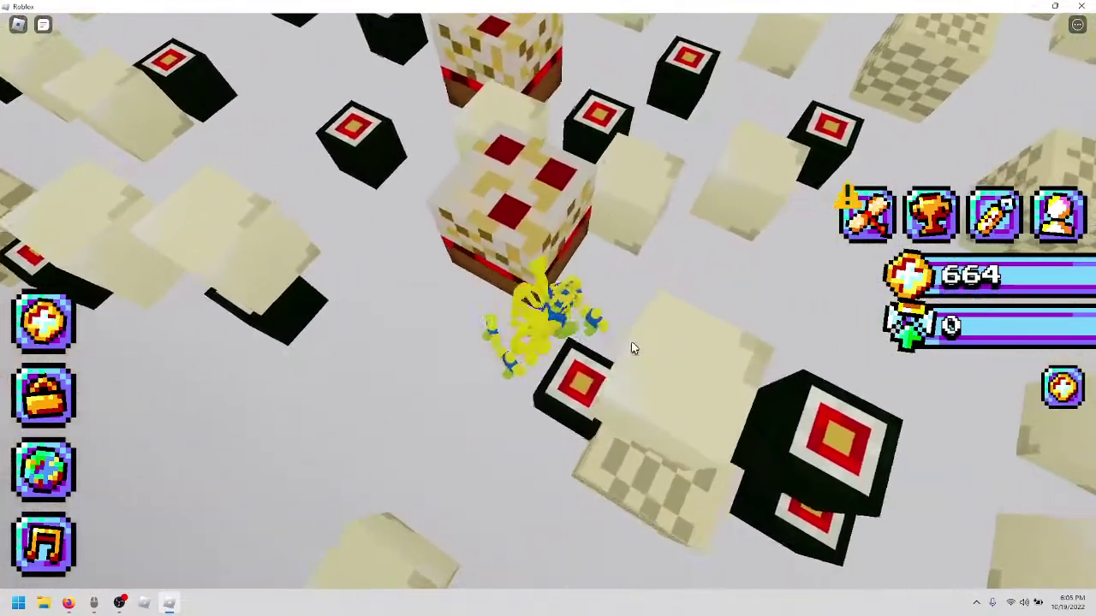
key("w")
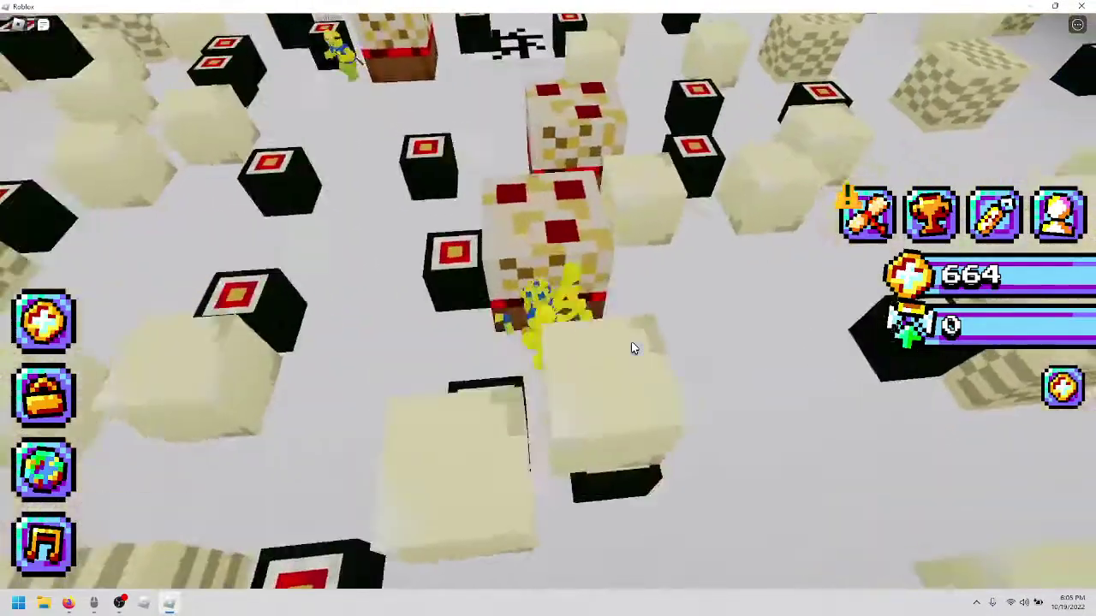
key("w")
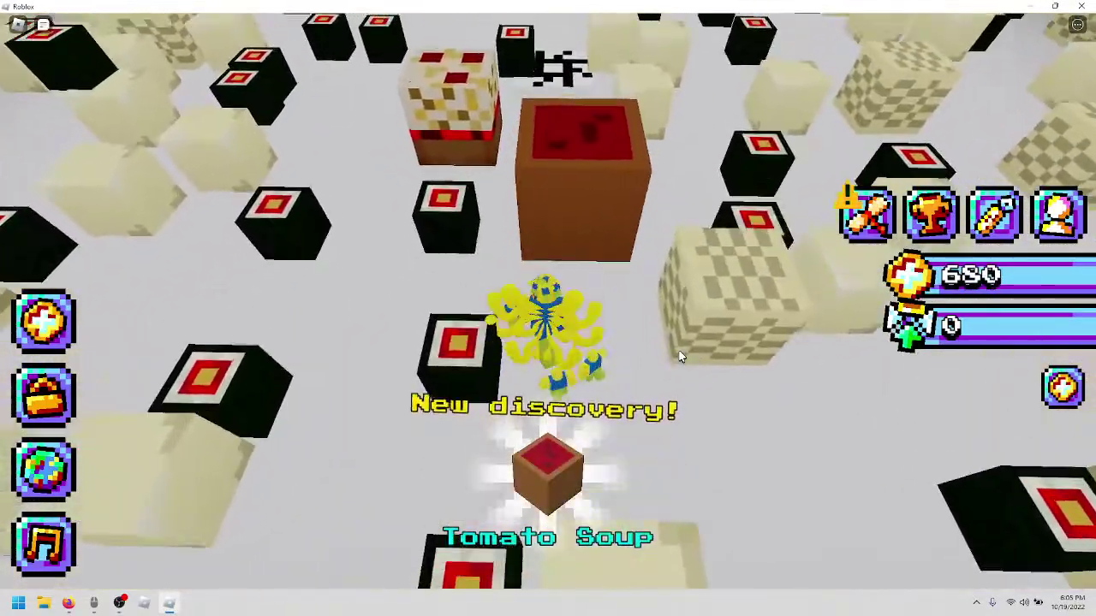
key("w")
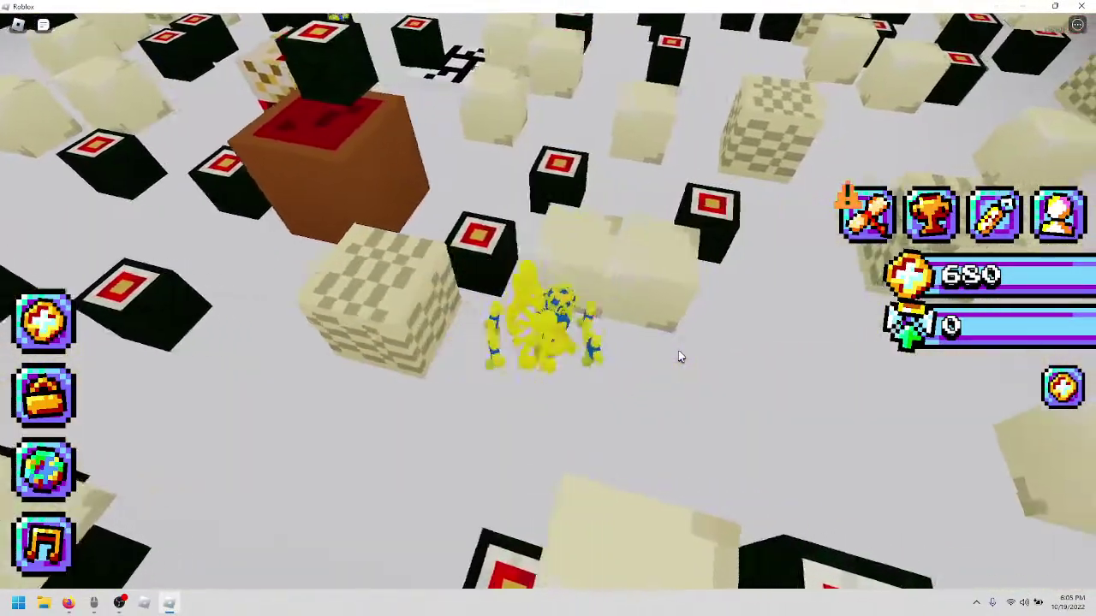
key("w")
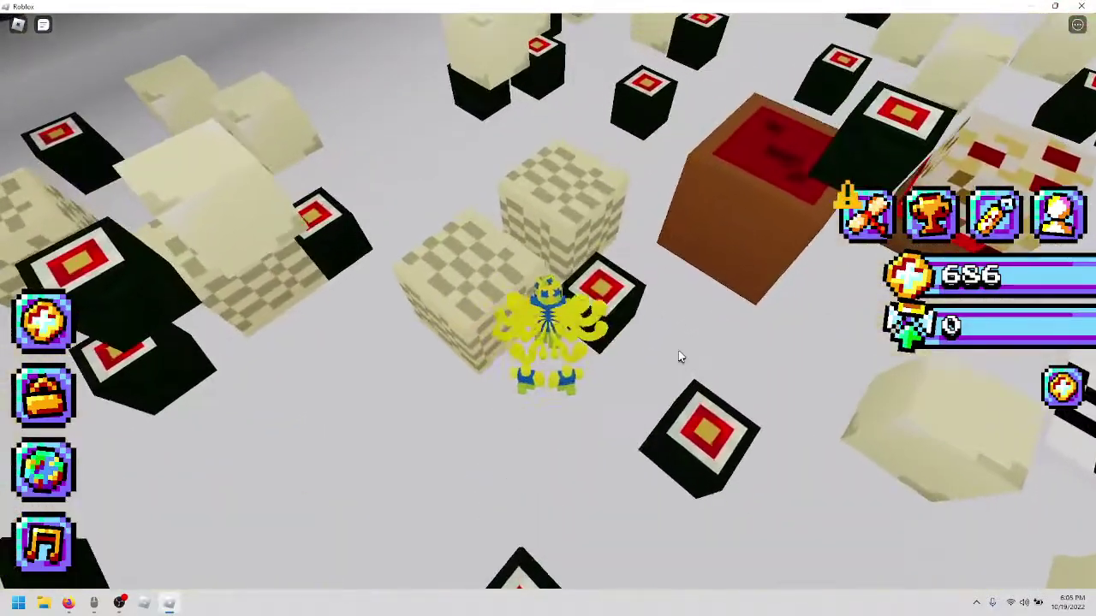
key("w")
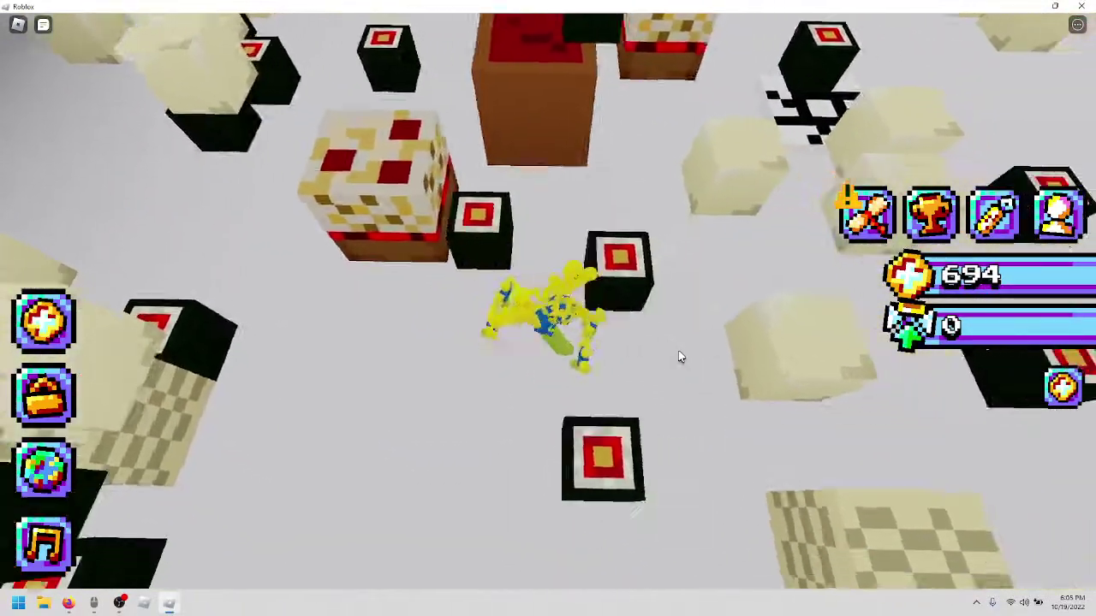
Merge more food blocks to discover Taco, raising coins to 754.
key("w")
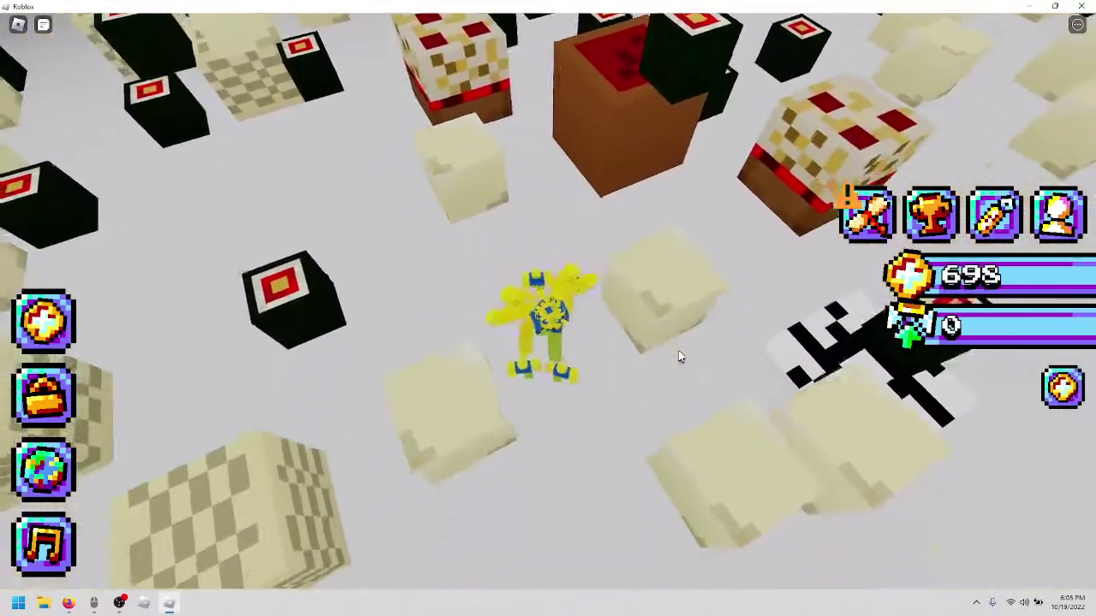
key("w")
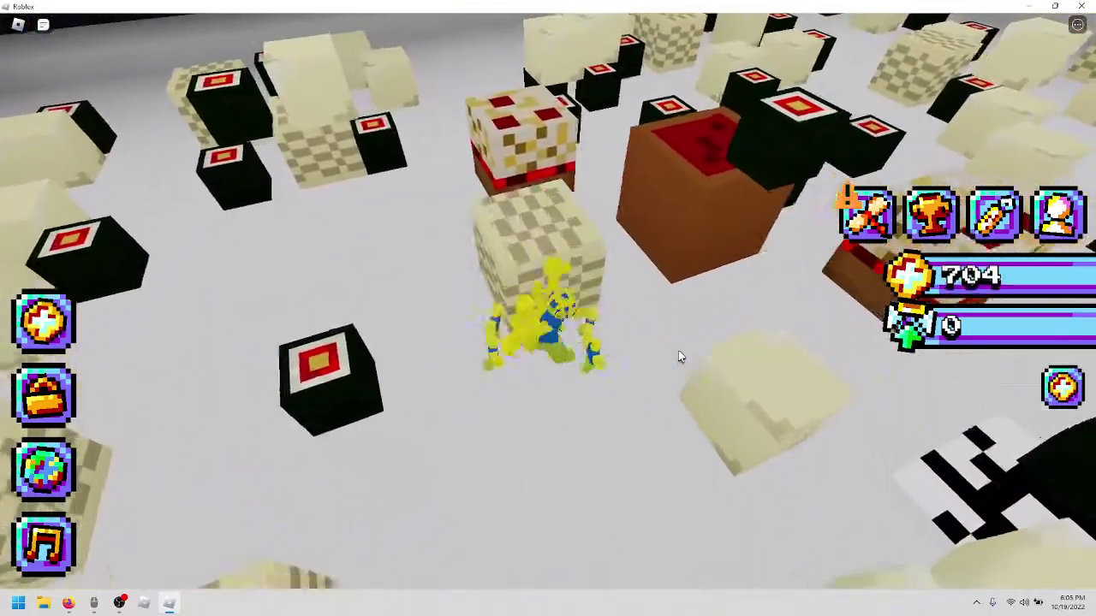
key("w")
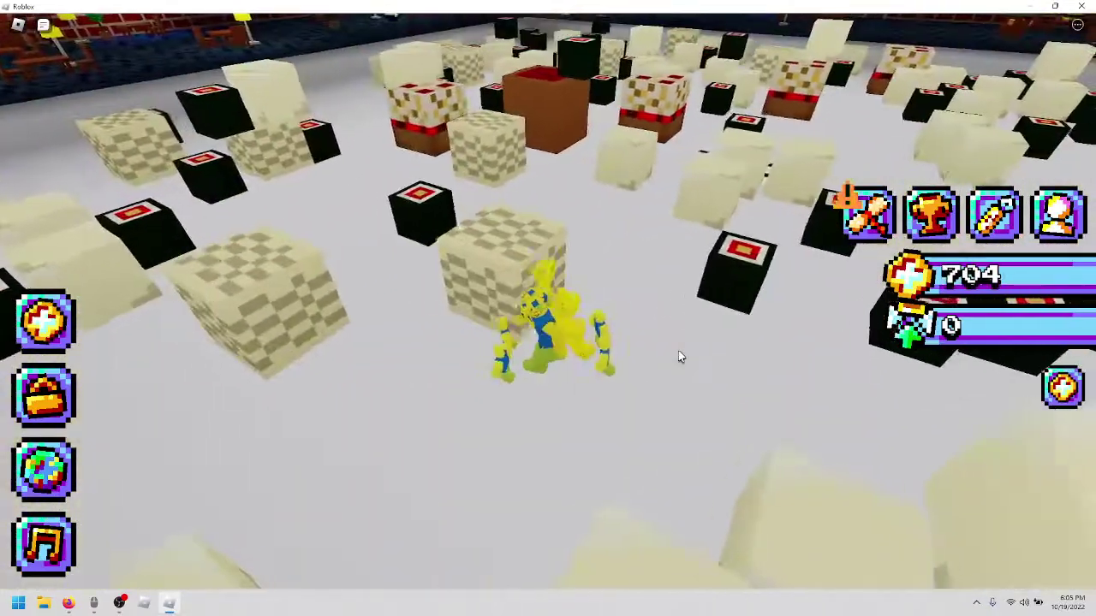
key("w")
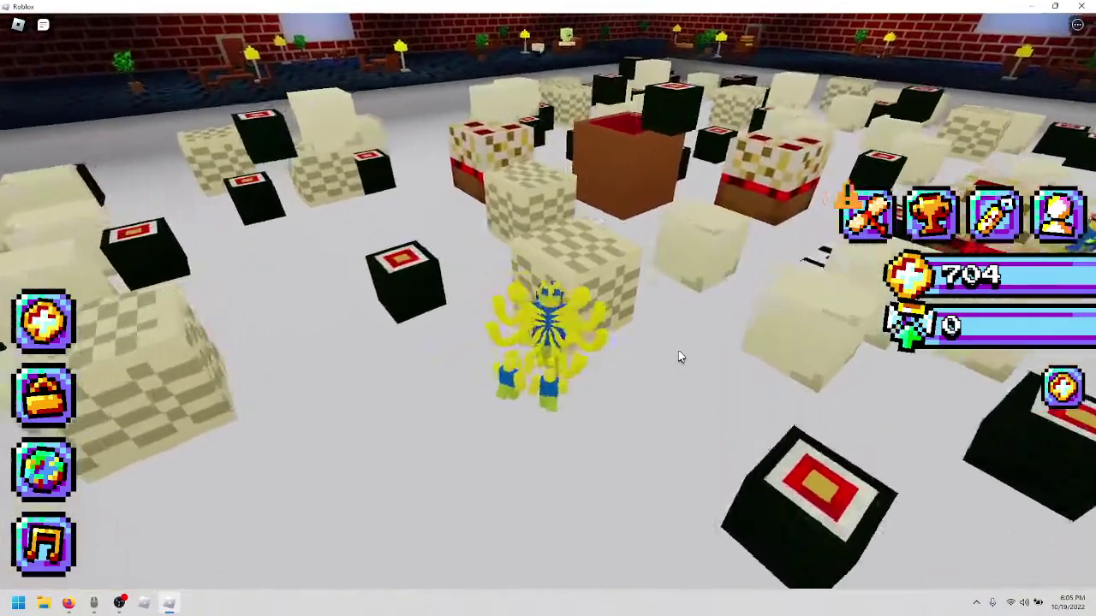
key("w")
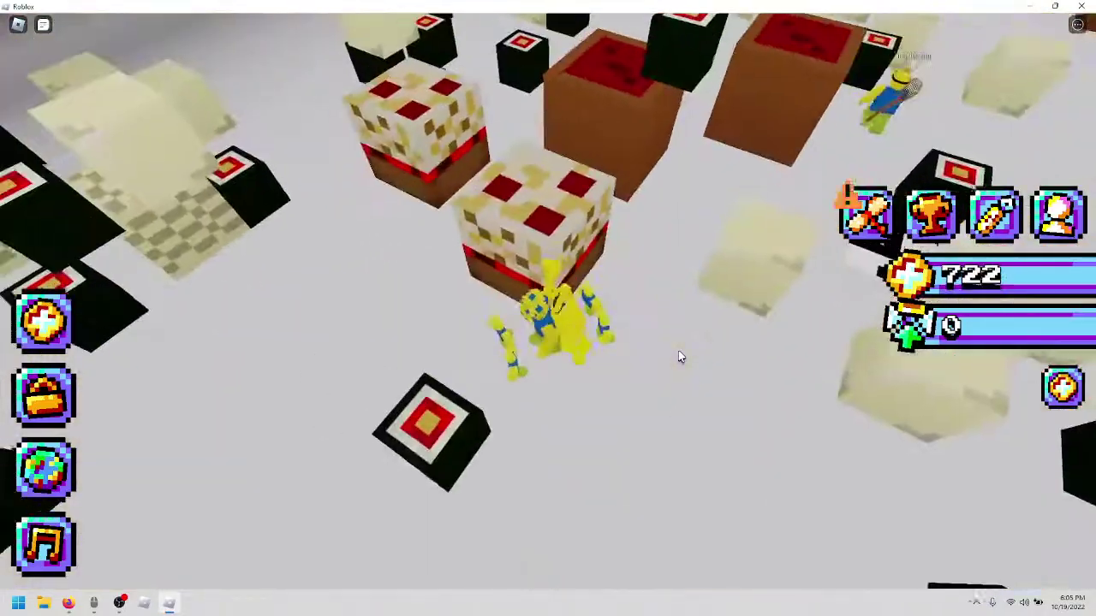
key("w")
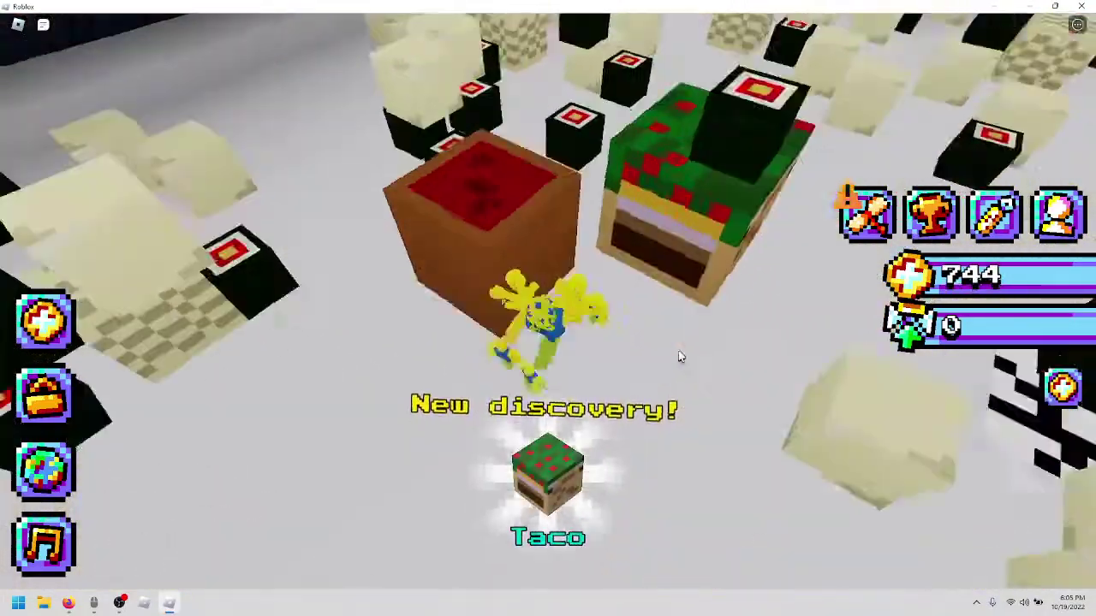
key("w")
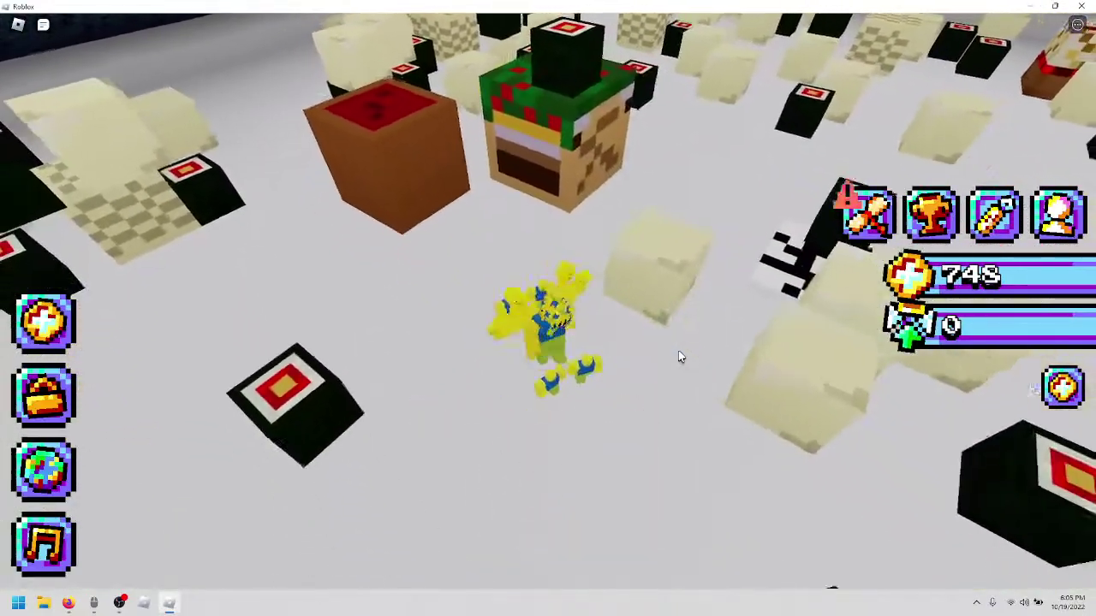
key("w")
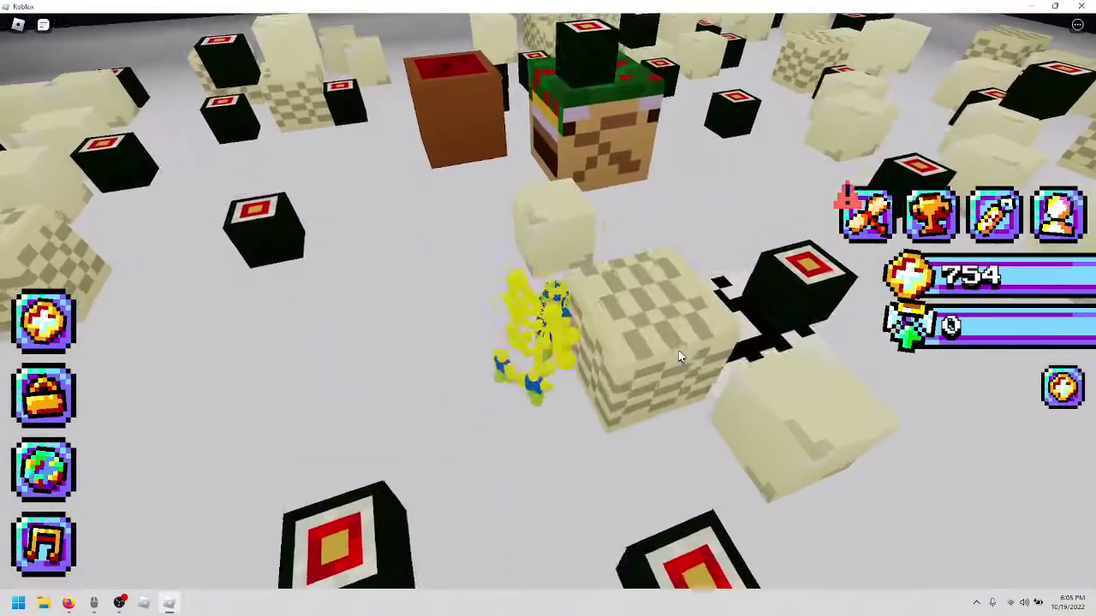
Merge blocks around the pizza and taco blocks to discover Steak, reaching 808 coins.
key("w")
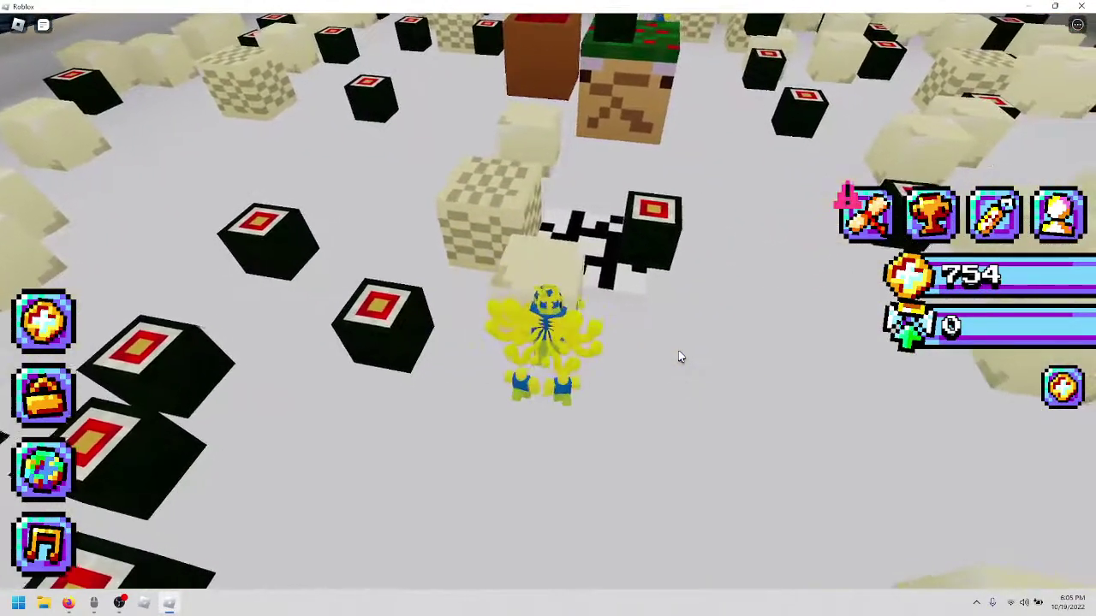
key("w")
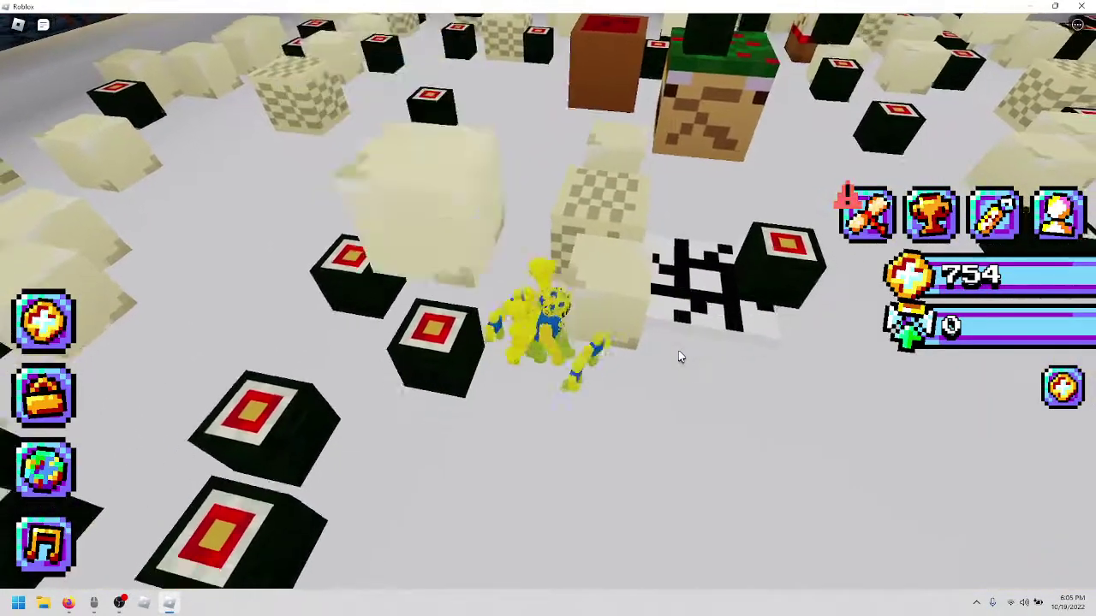
key("w")
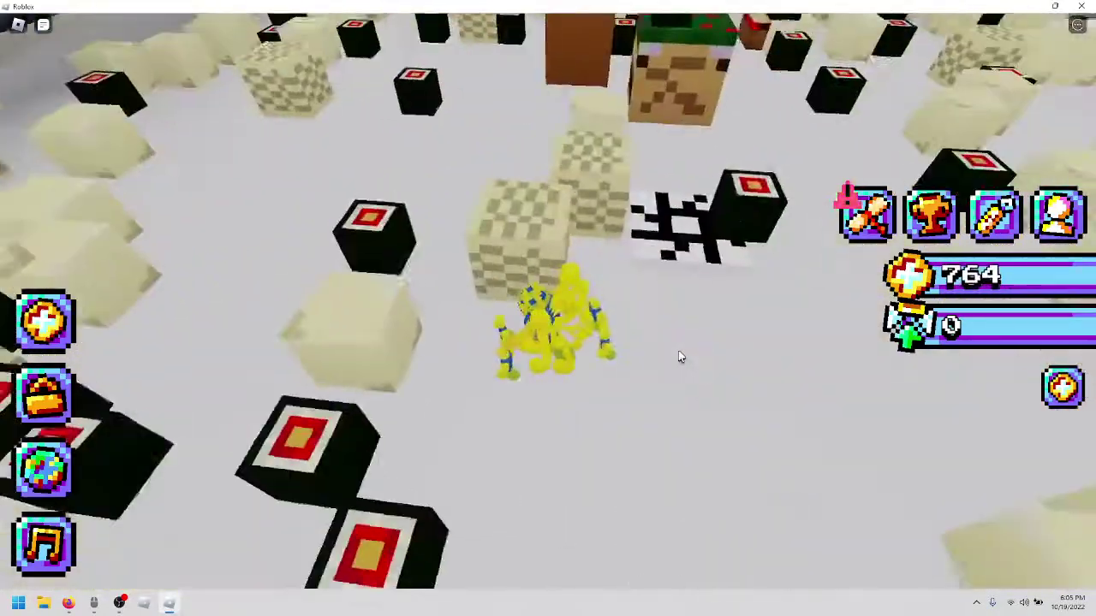
key("w")
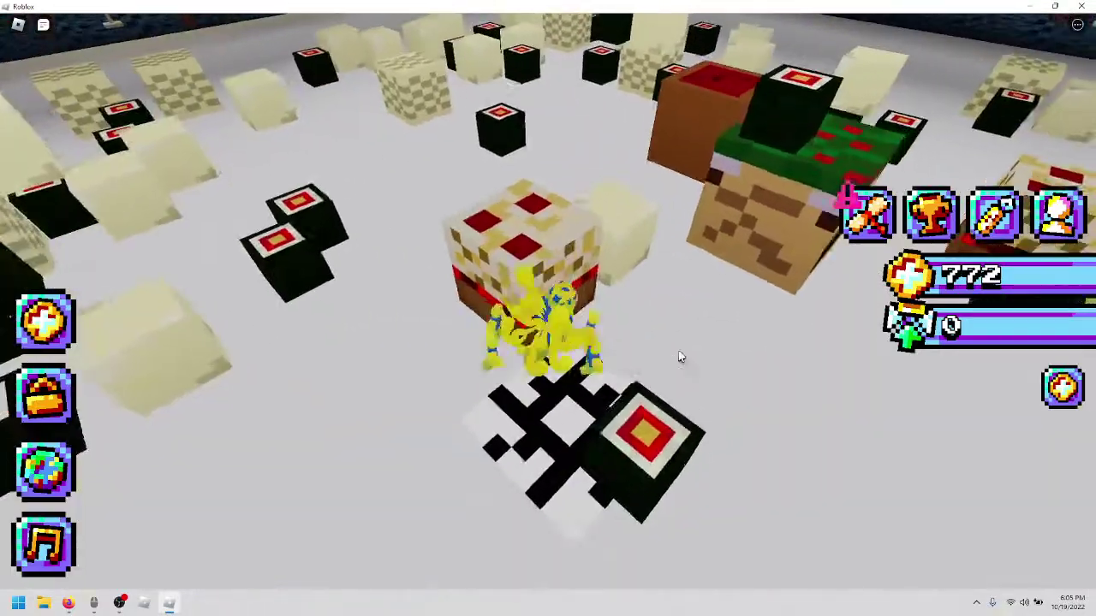
key("w")
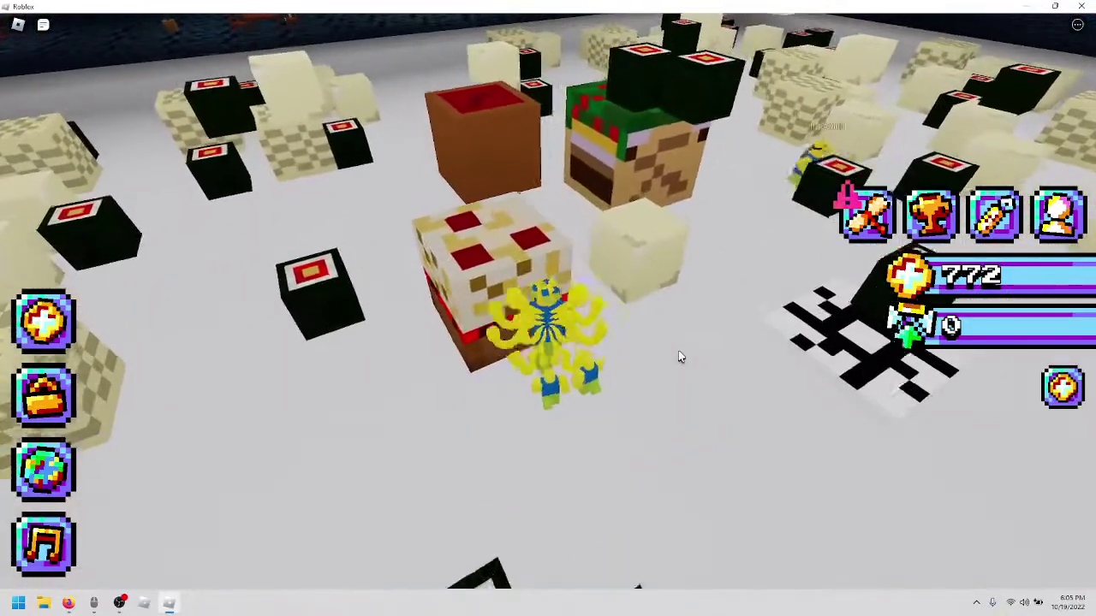
key("w")
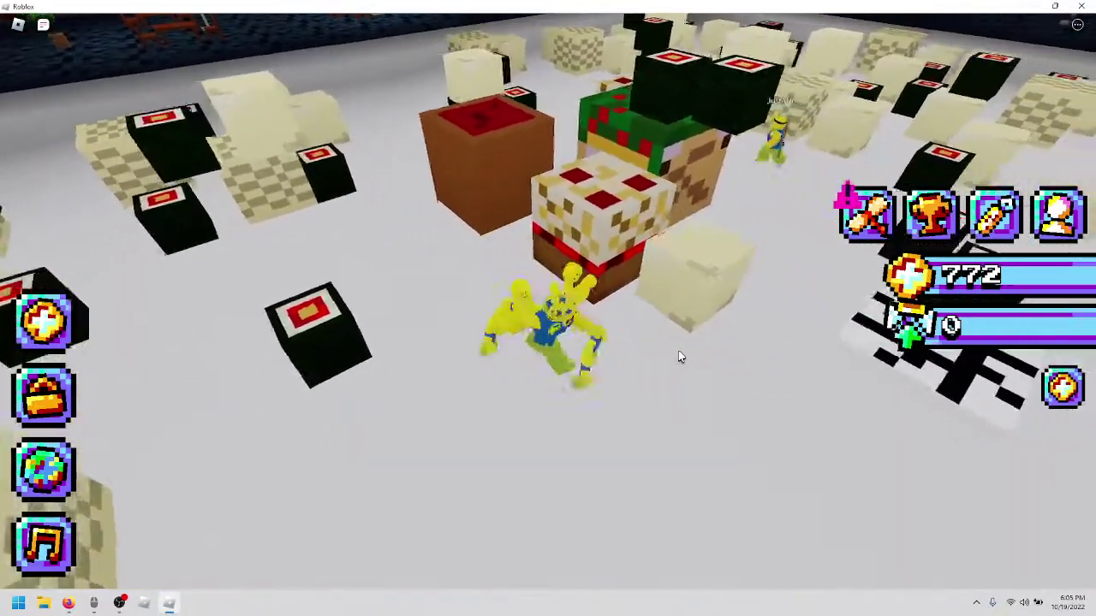
key("w")
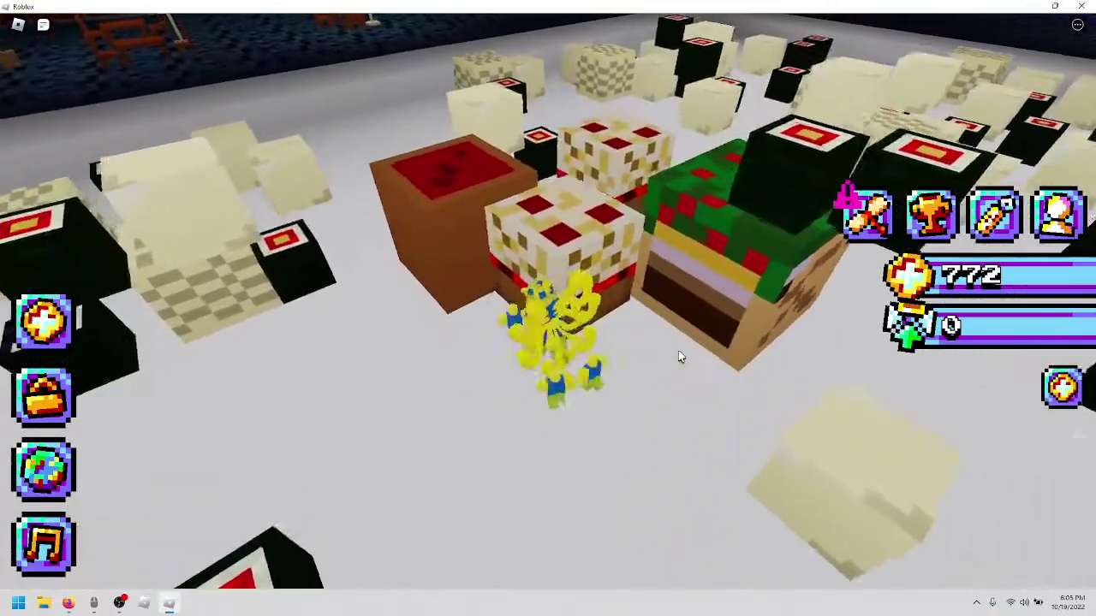
key("w")
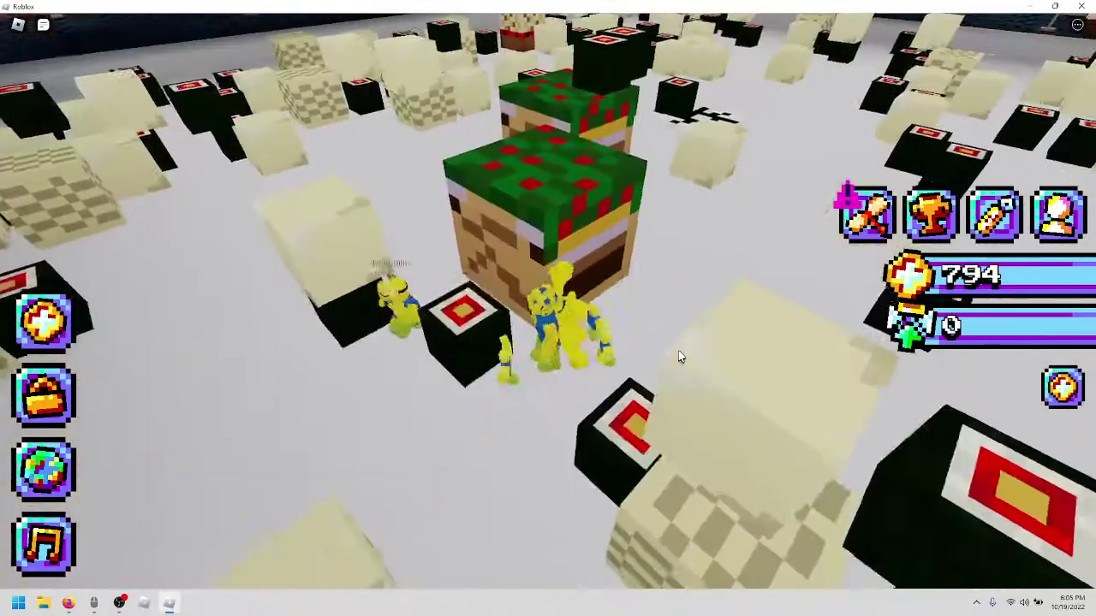
key("w")
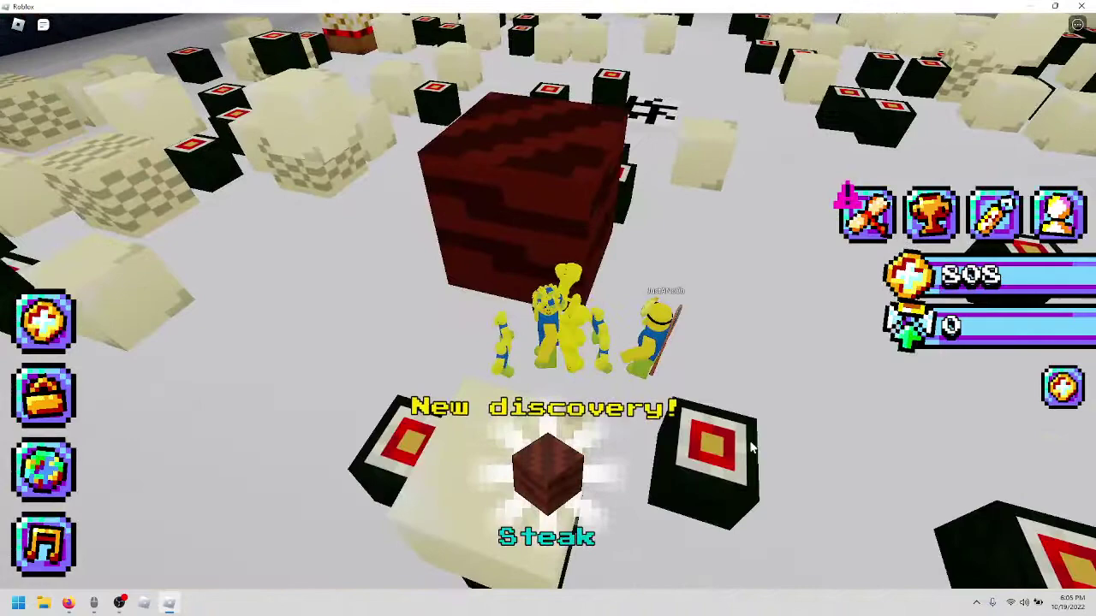
Confirm in the worlds list that Dessert World still needs a rebirth.
key("w")
left_click(63, 462)
scroll(548, 343, "down", 3)
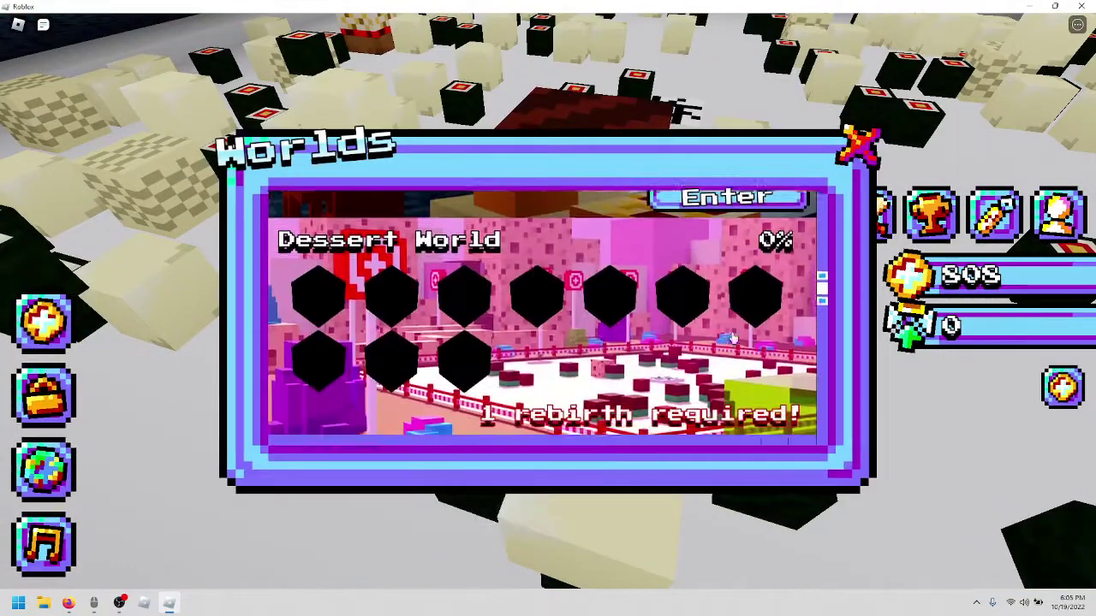
scroll(548, 342, "up", 3)
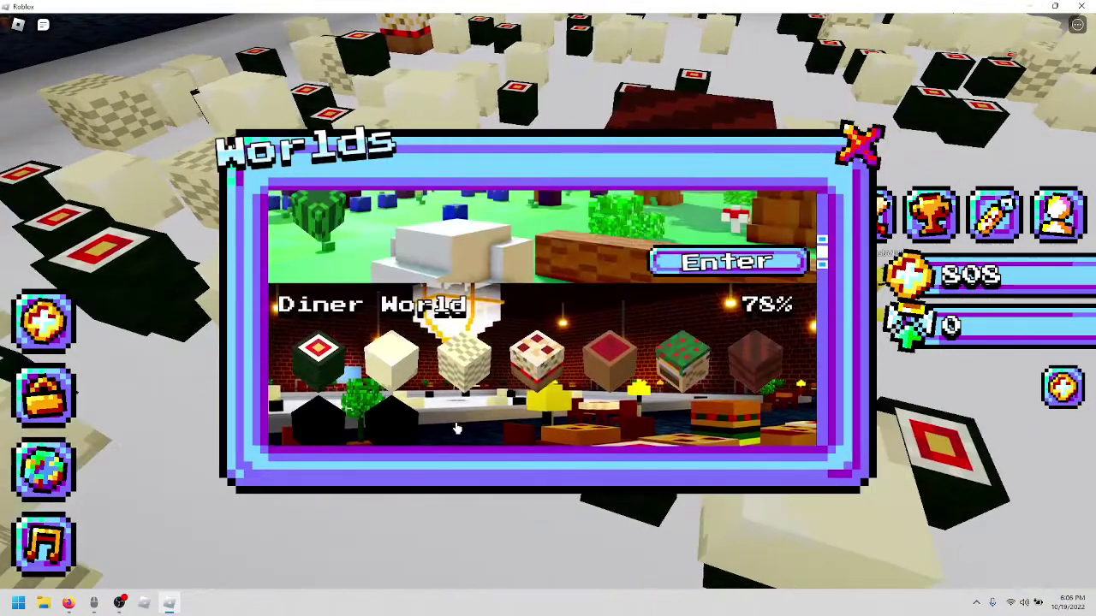
scroll(548, 342, "down", 2)
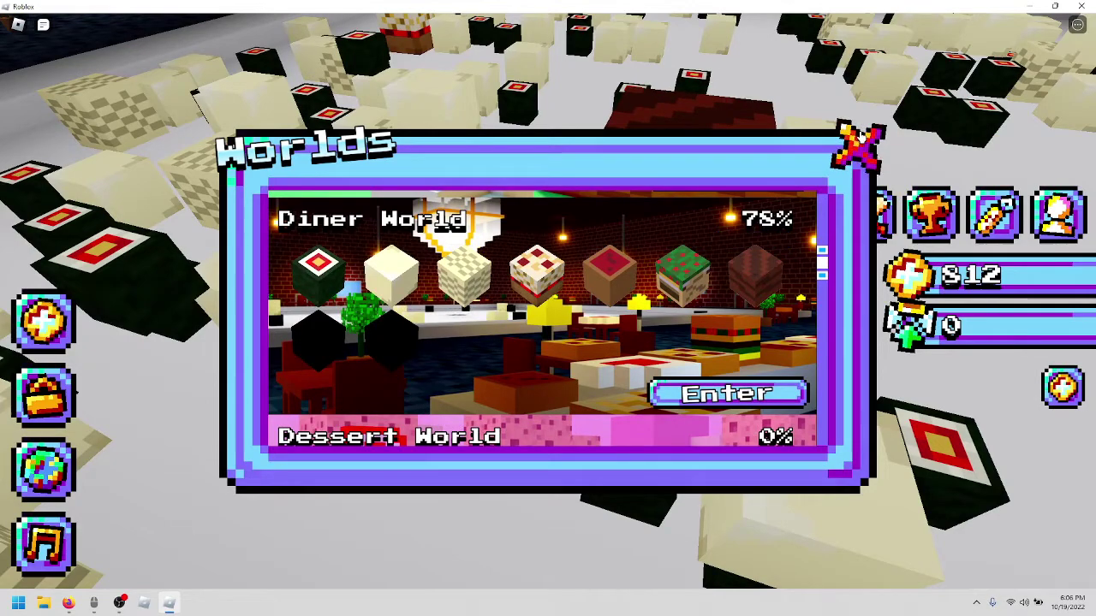
left_click(856, 141)
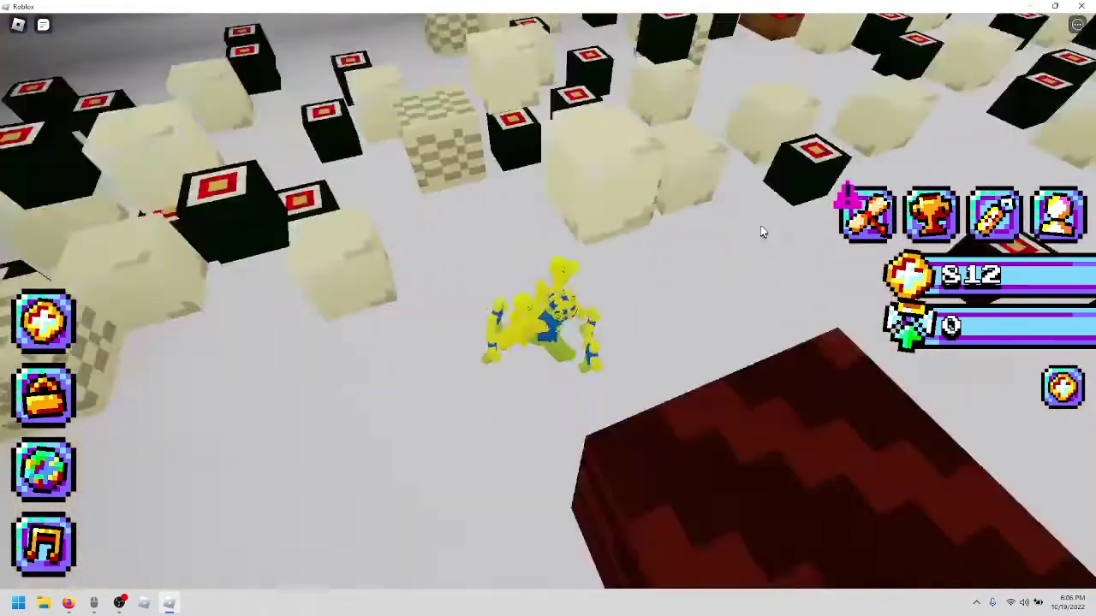
Claim the 'merge food 60 times' quest reward and close the Quests panel.
left_click_drag(760, 225, 821, 197)
left_click(863, 212)
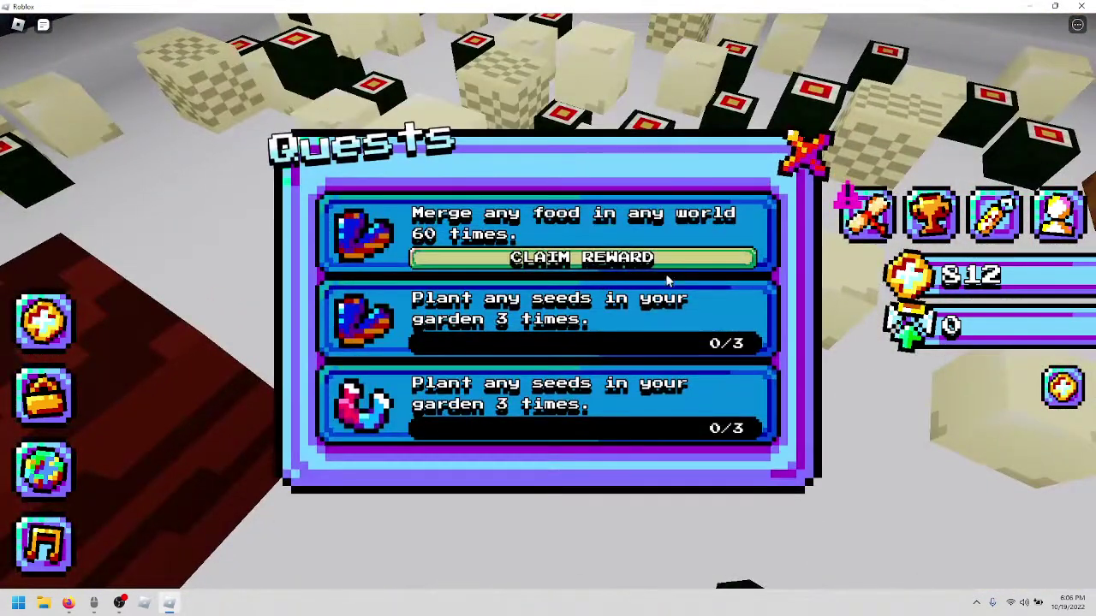
left_click(793, 142)
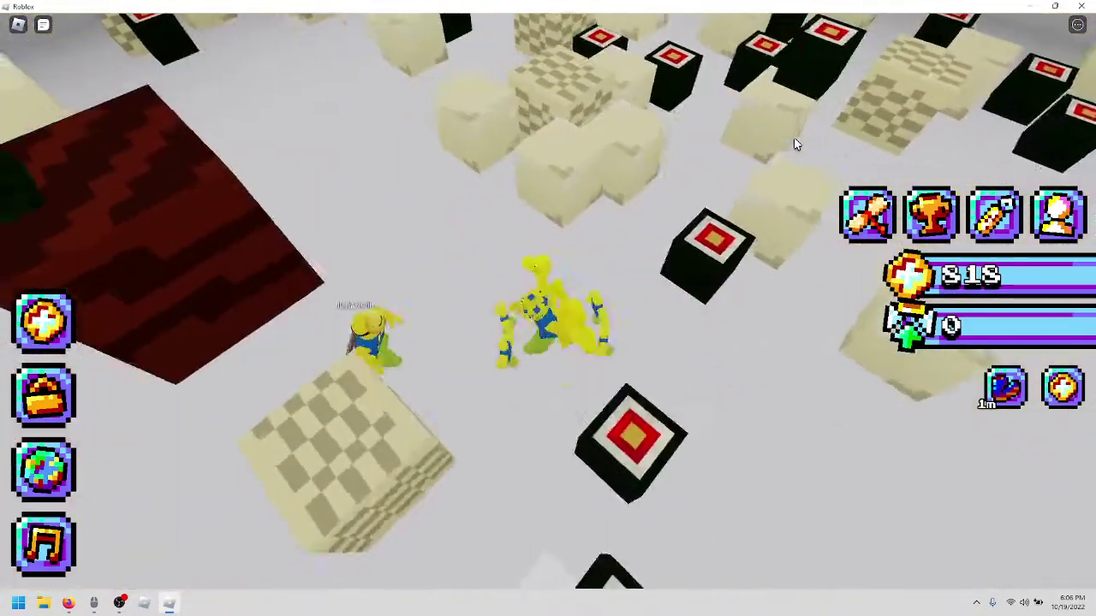
Walk forward into matching cake blocks until Lasagna is discovered, with coins at 1.05K.
key("w")
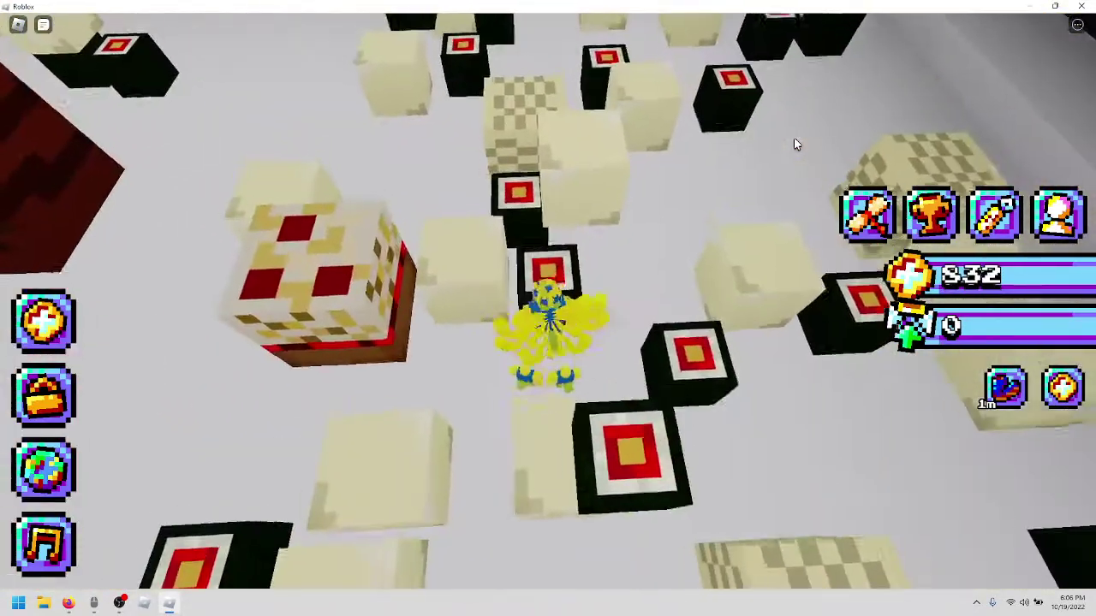
key("w")
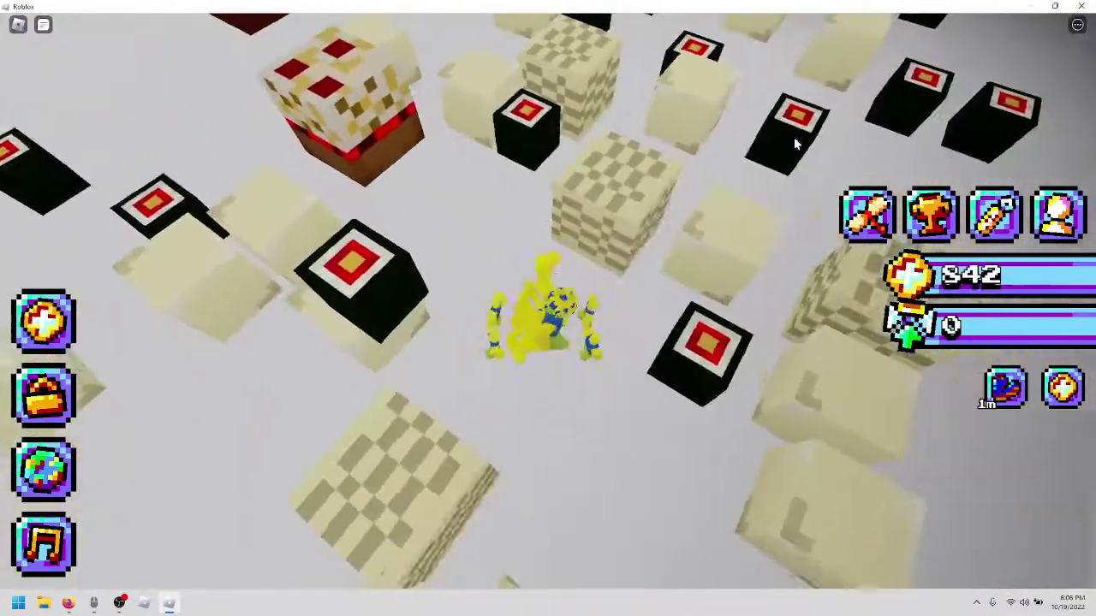
key("w")
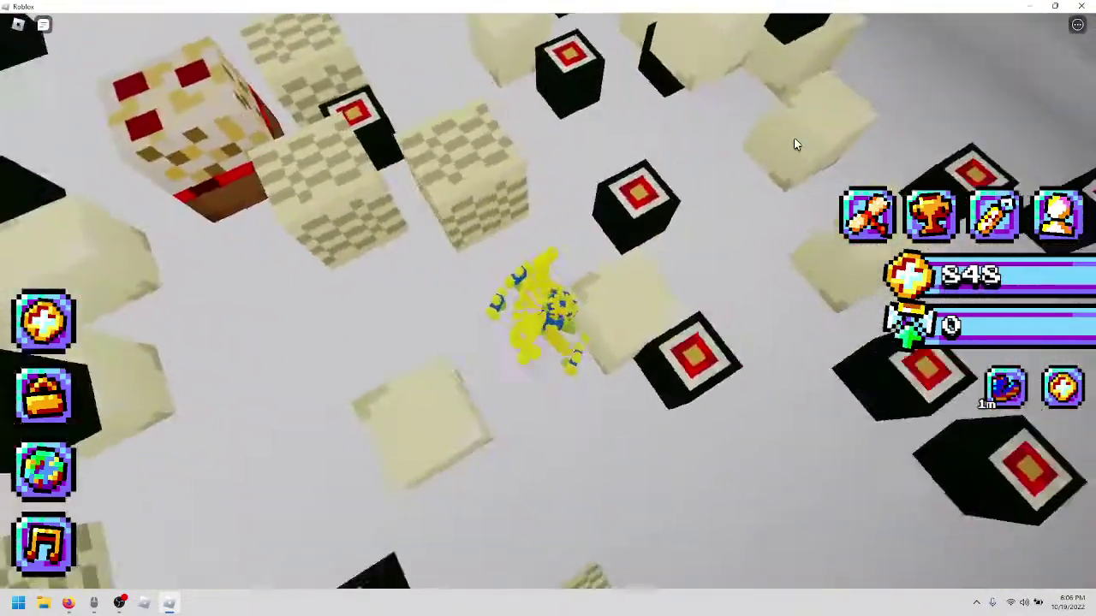
key("w")
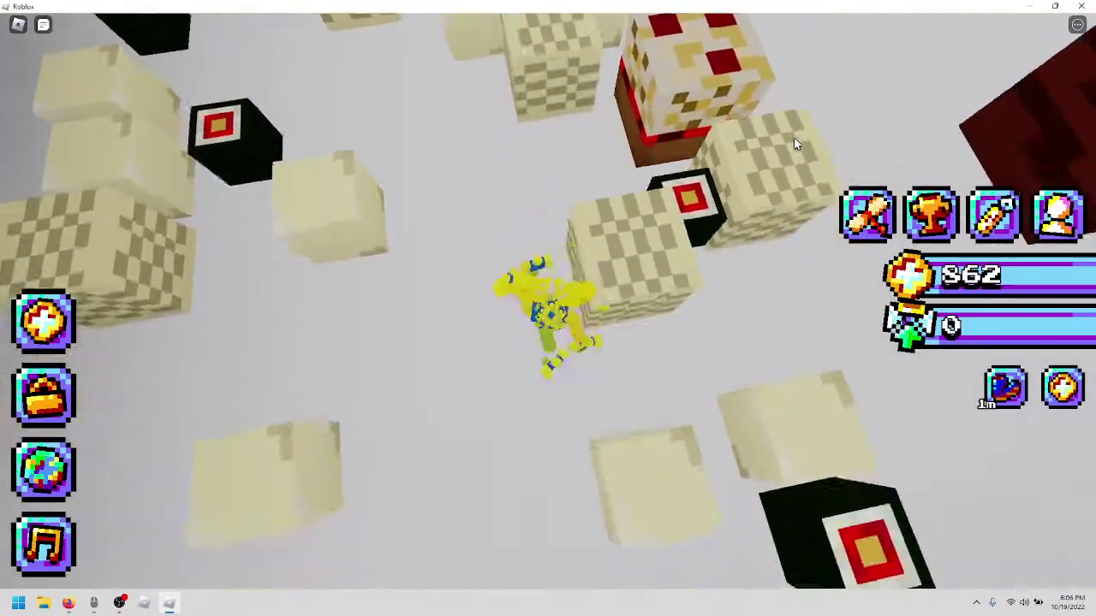
key("w")
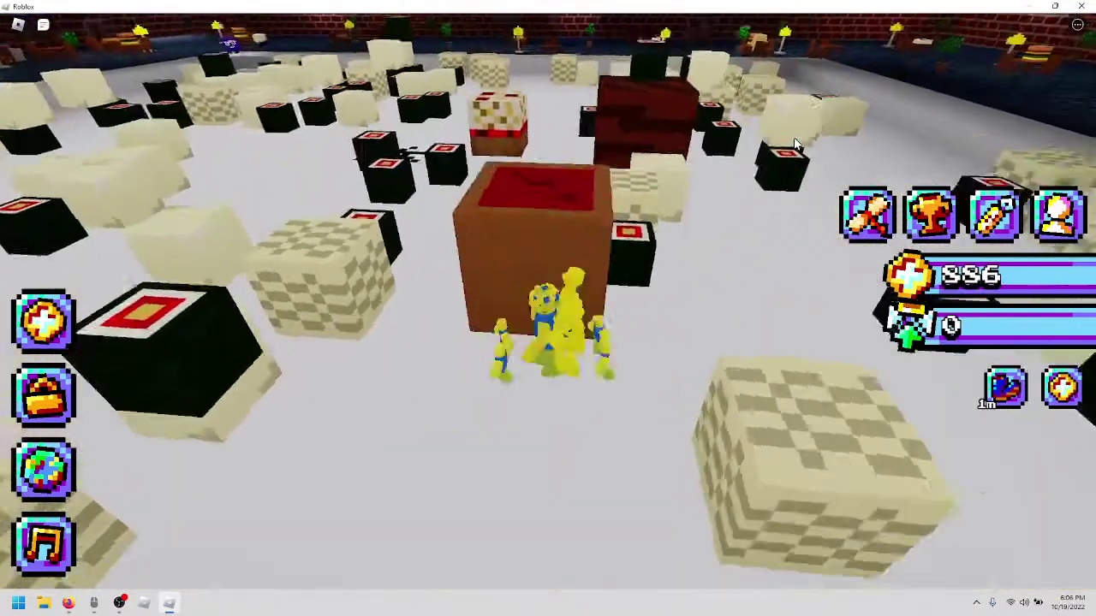
key("w")
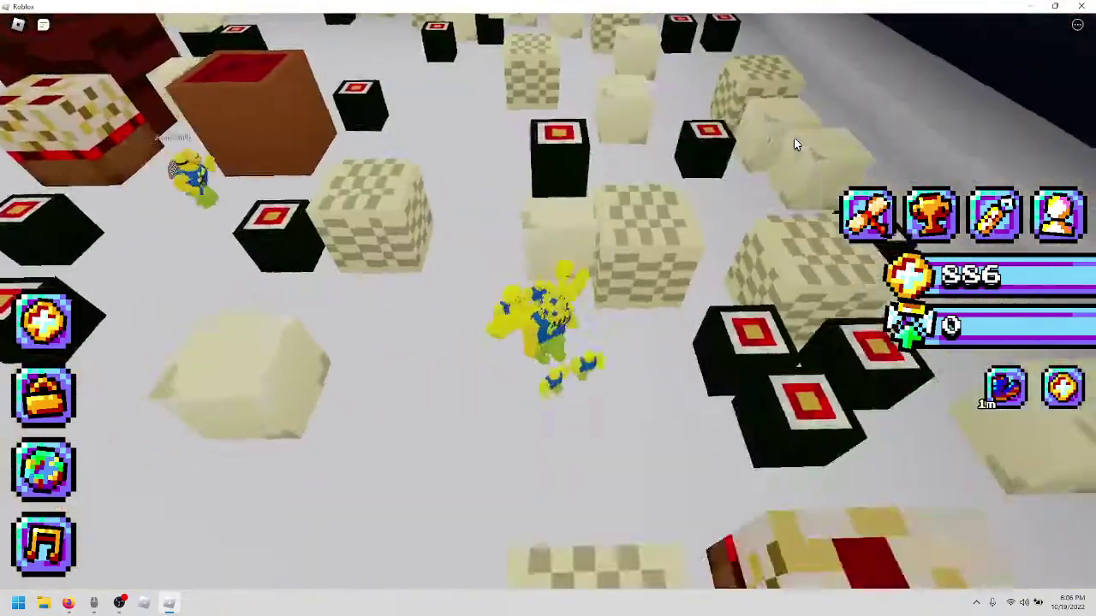
key("w")
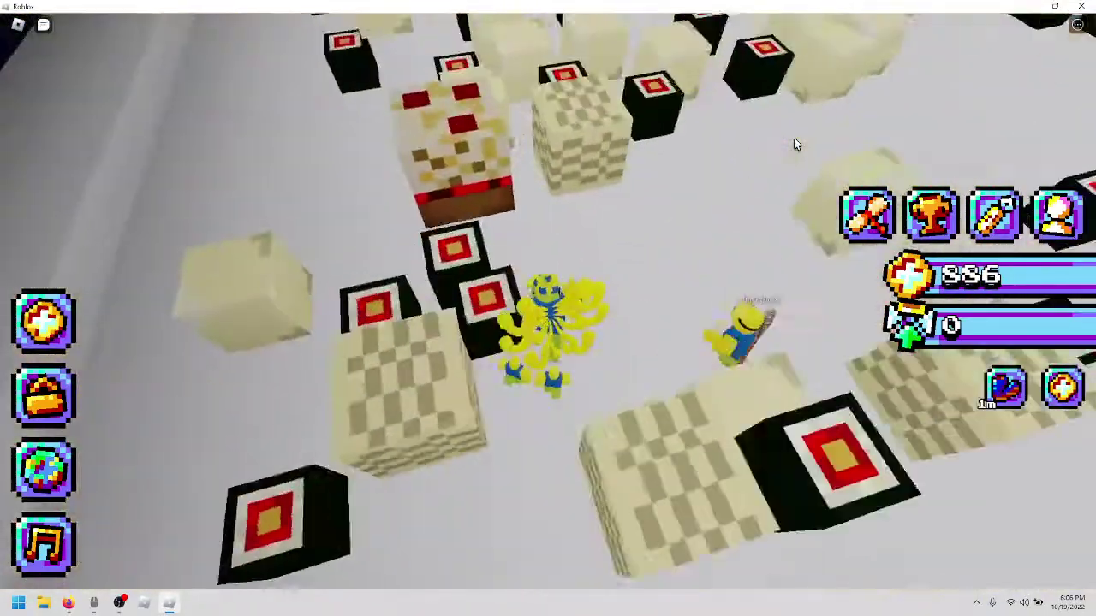
key("w")
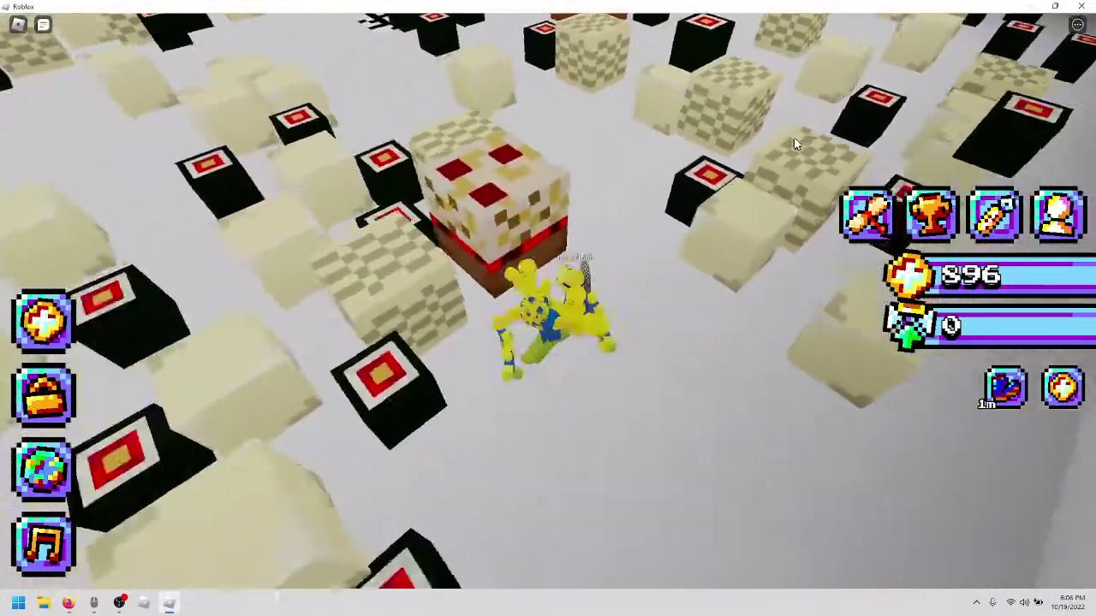
key("w")
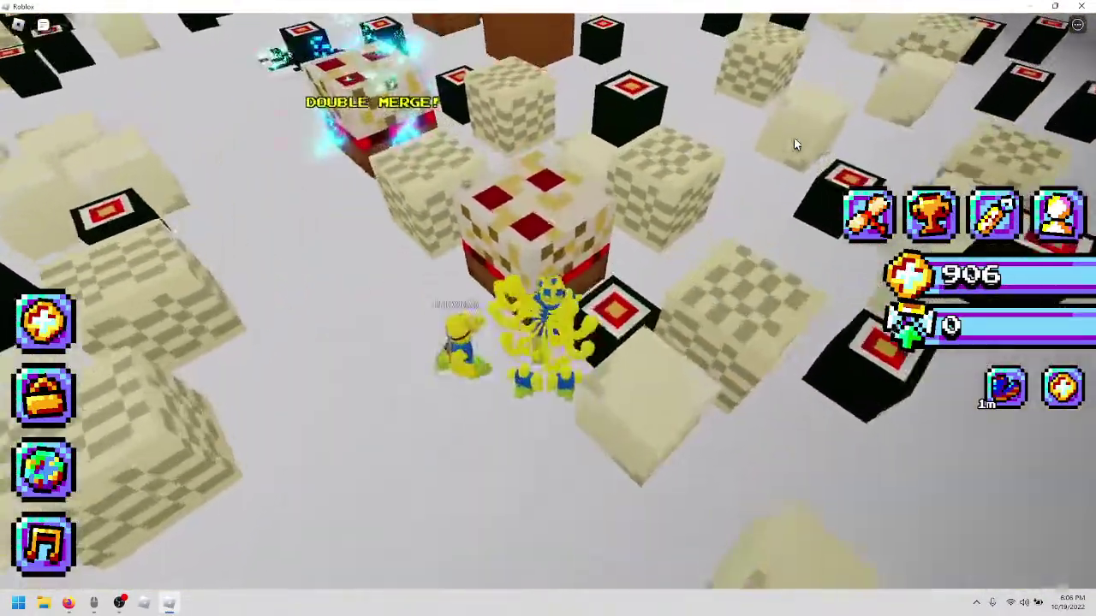
key("w")
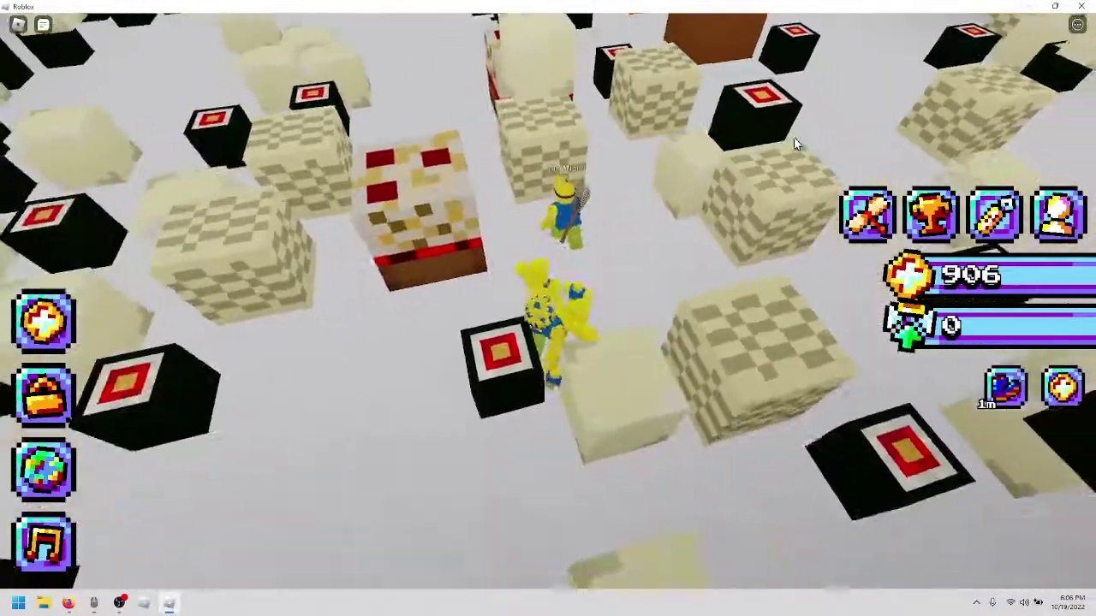
key("w")
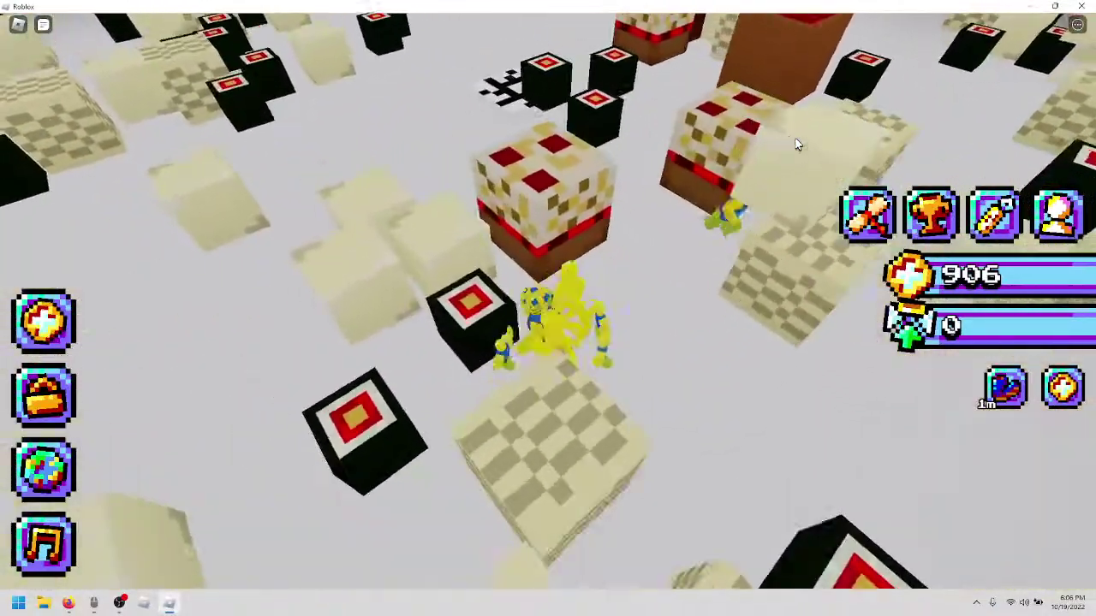
key("w")
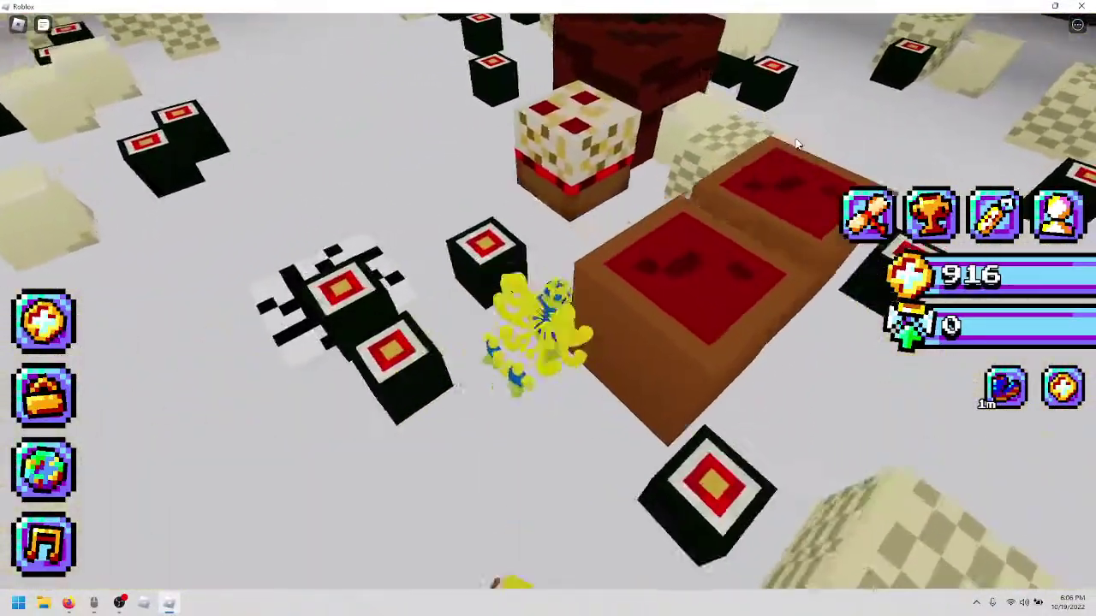
key("w")
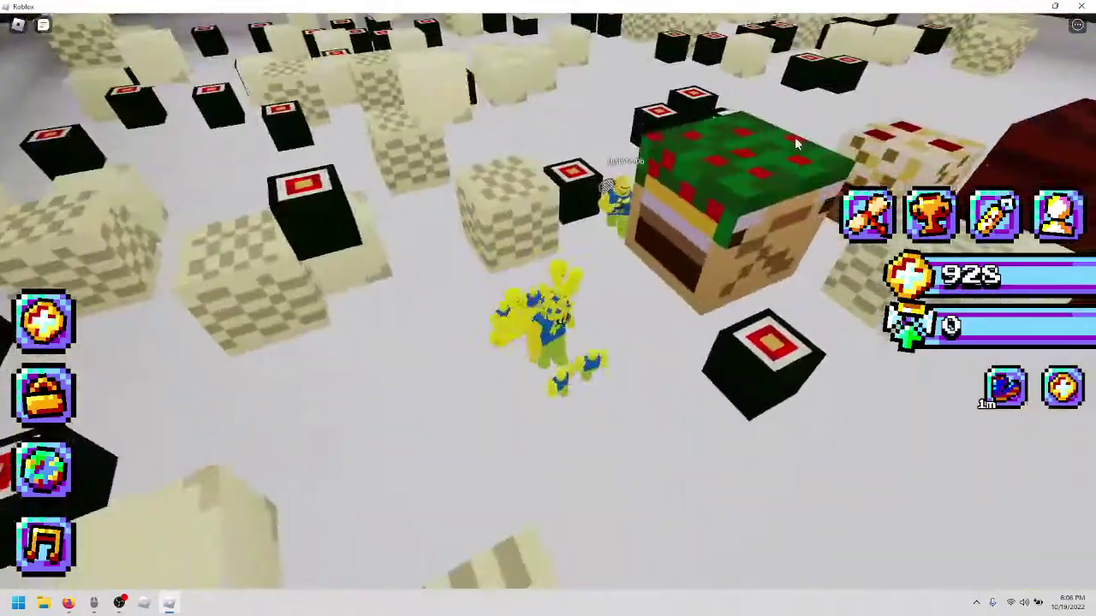
key("w")
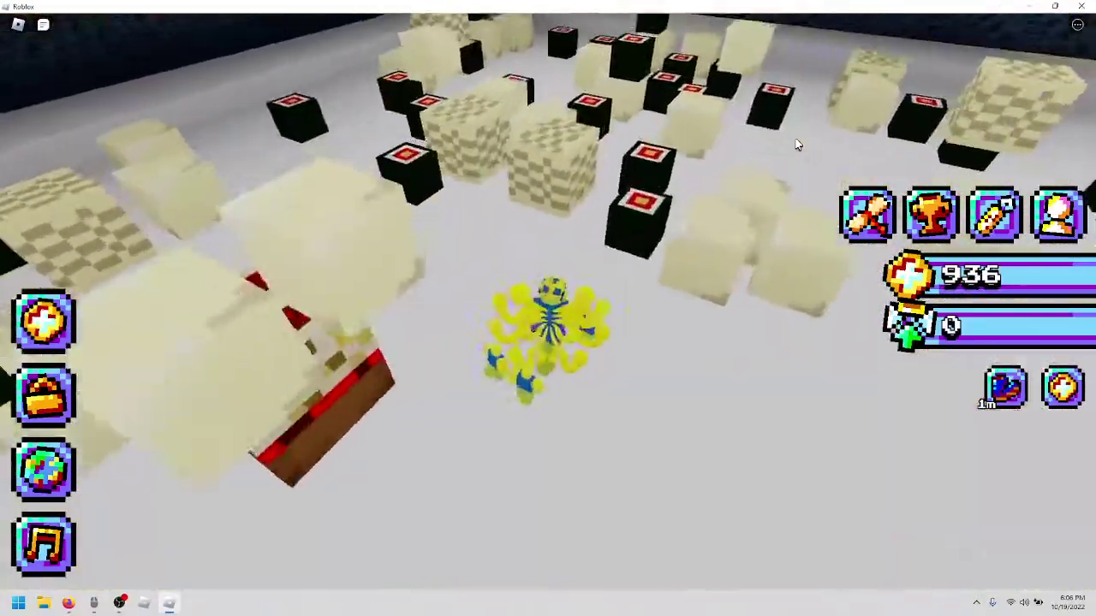
key("w")
key("w")
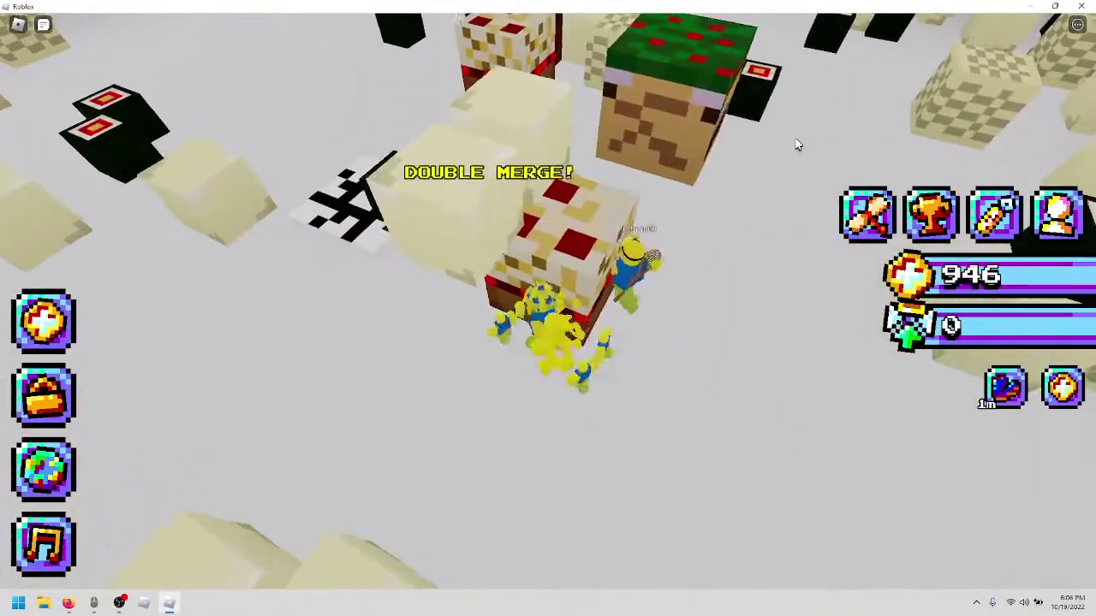
key("w")
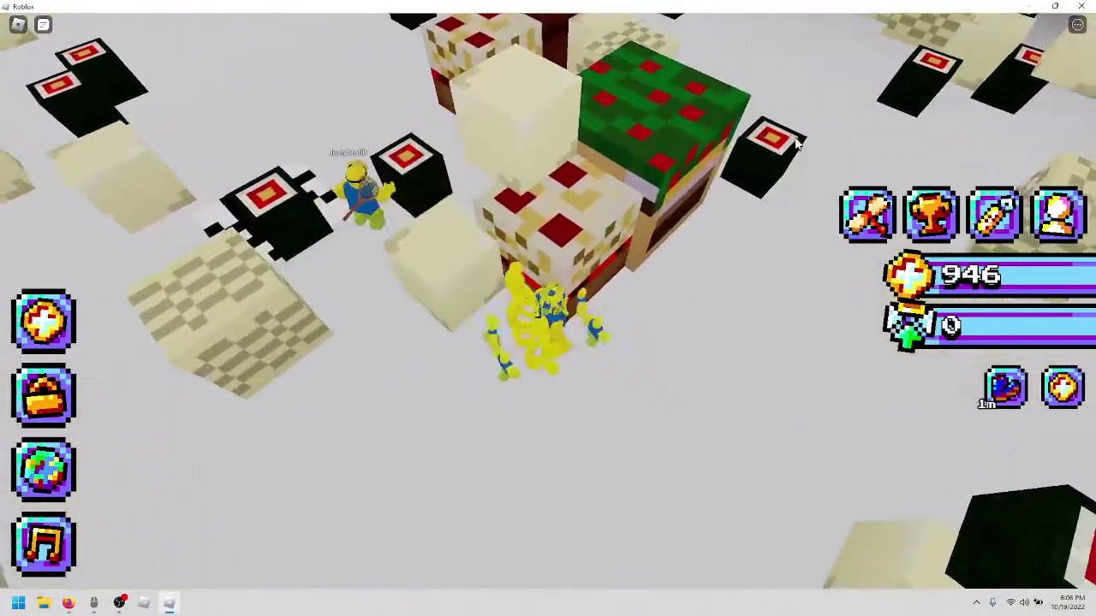
key("w")
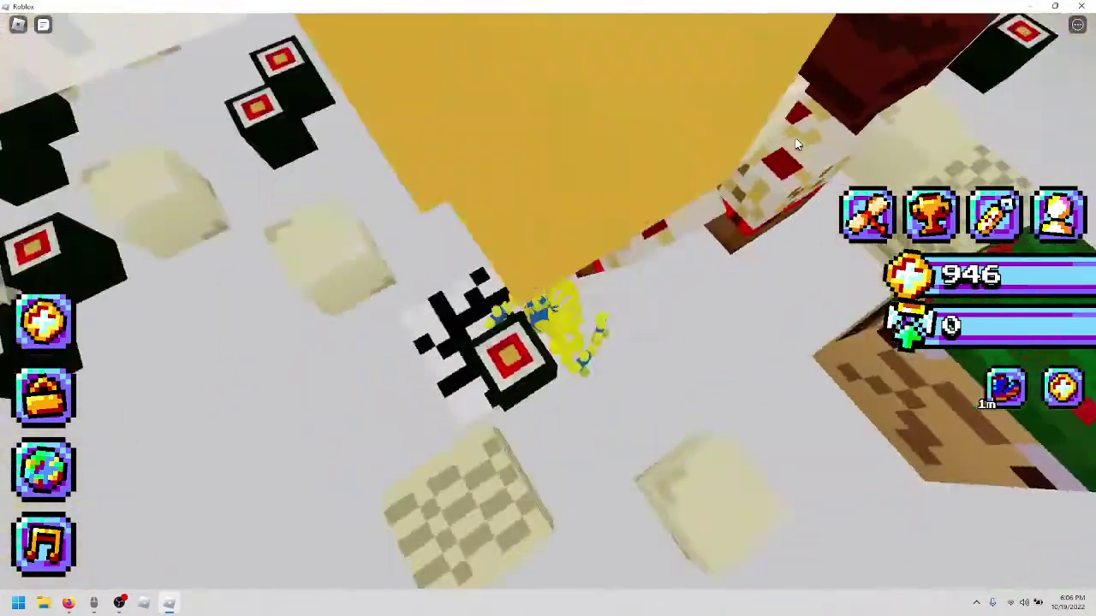
key("w")
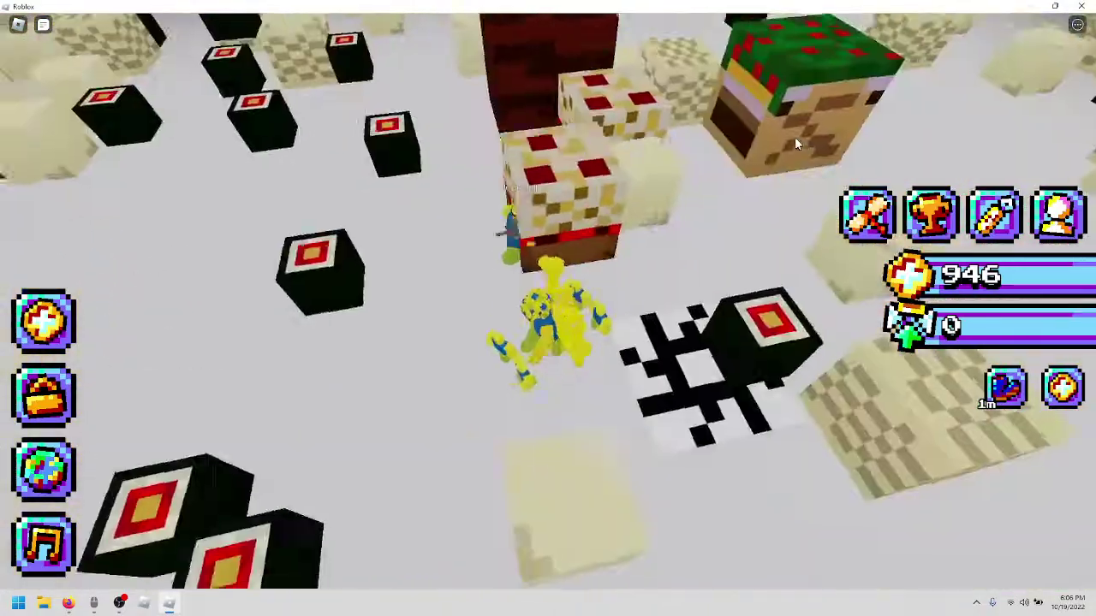
key("w")
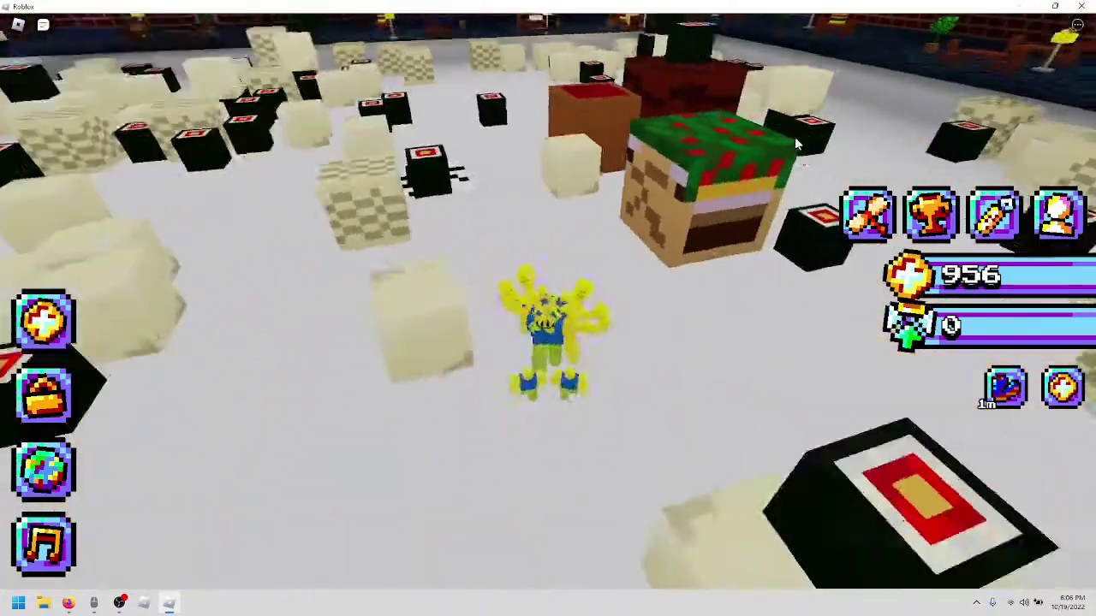
key("w")
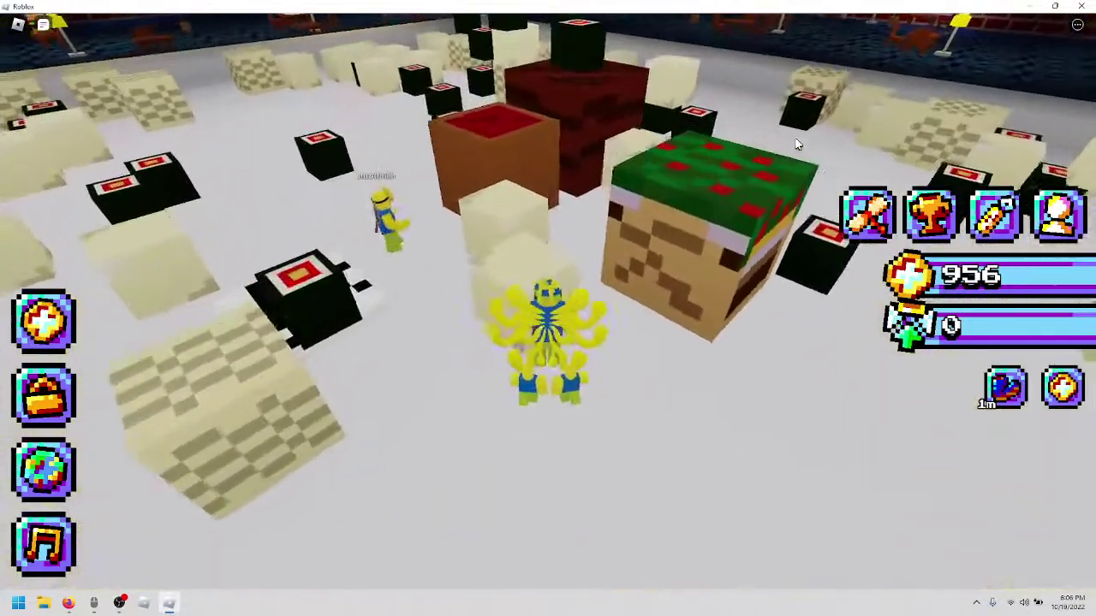
key("w")
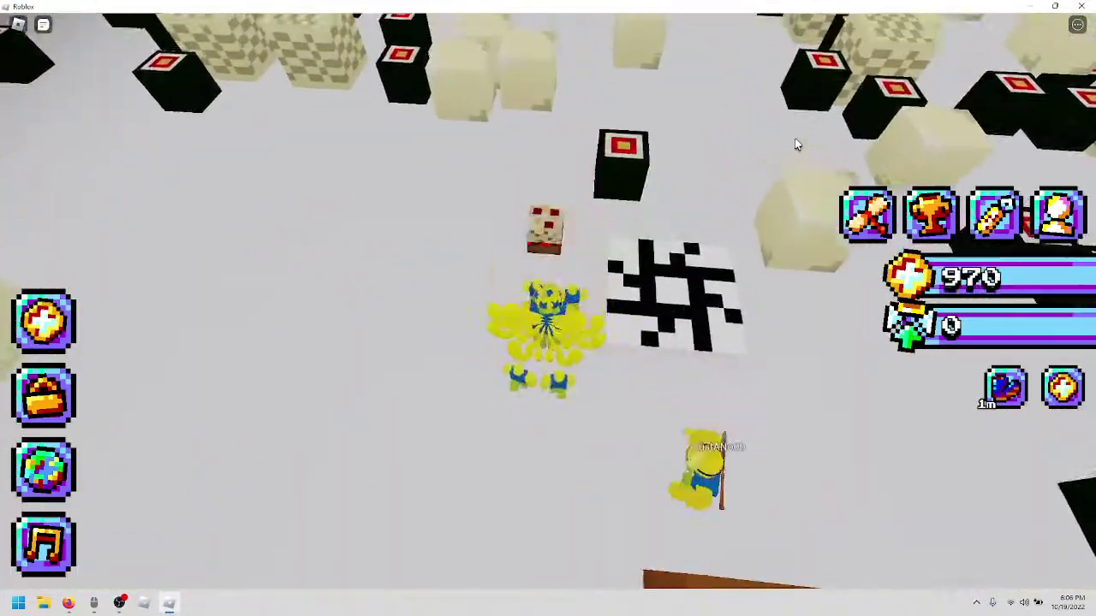
key("w")
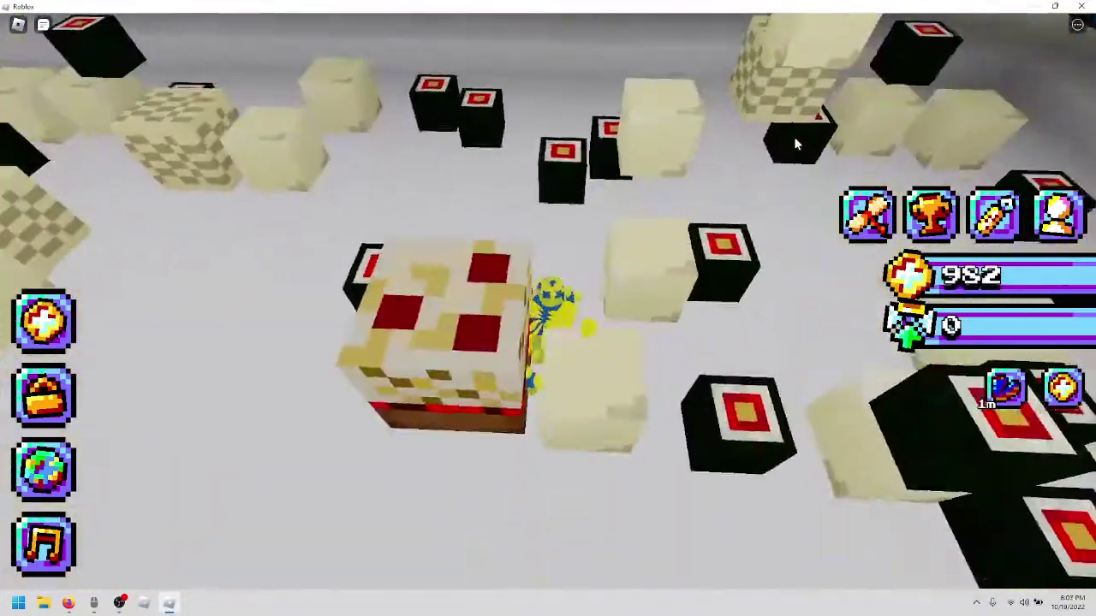
key("w")
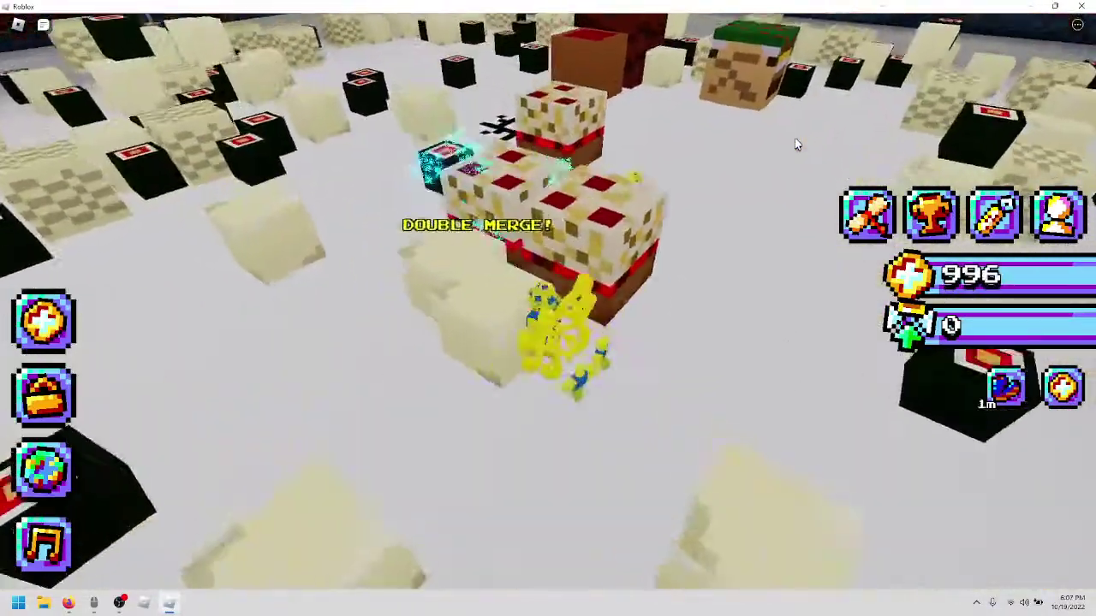
key("w")
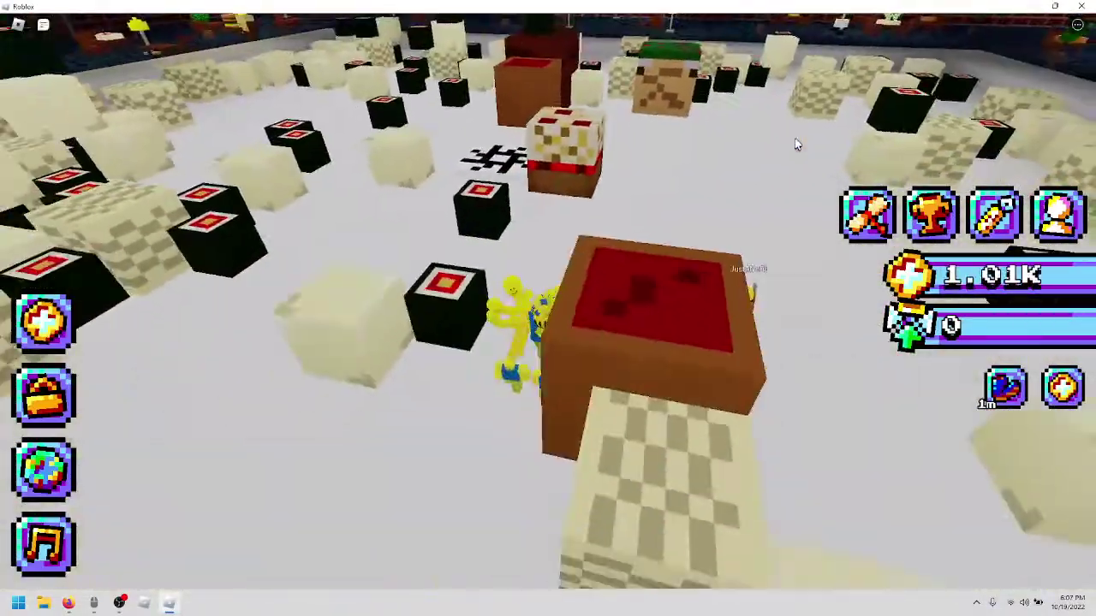
key("w")
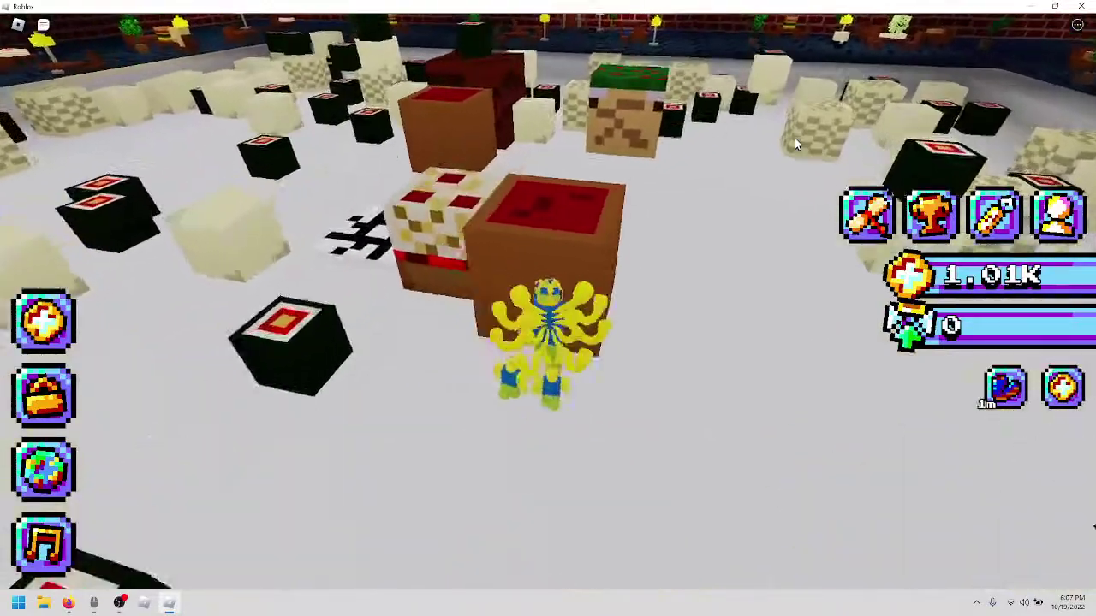
key("w")
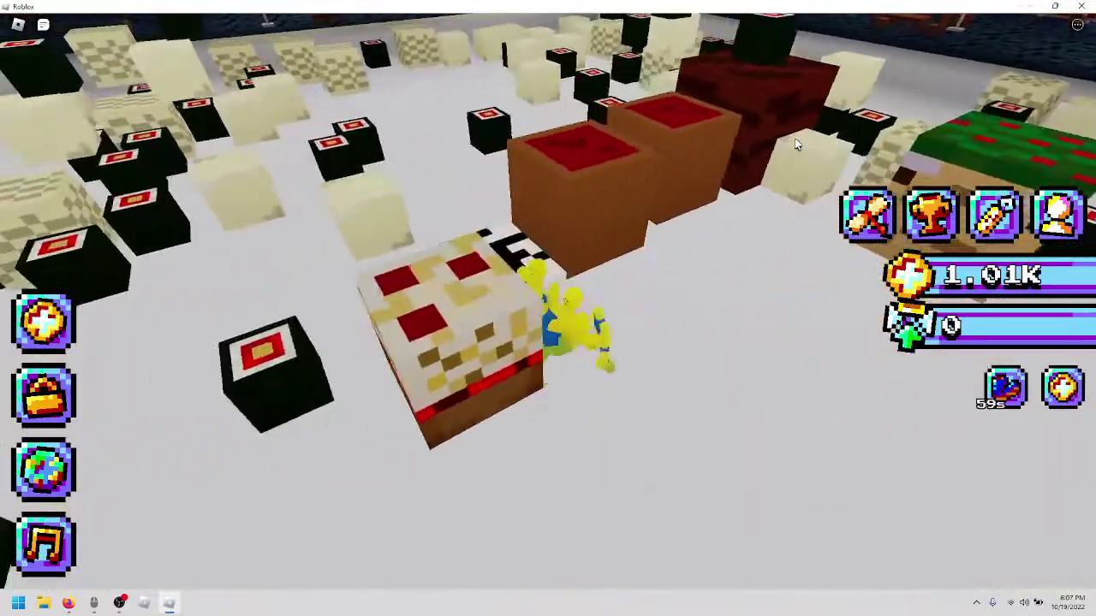
key("w")
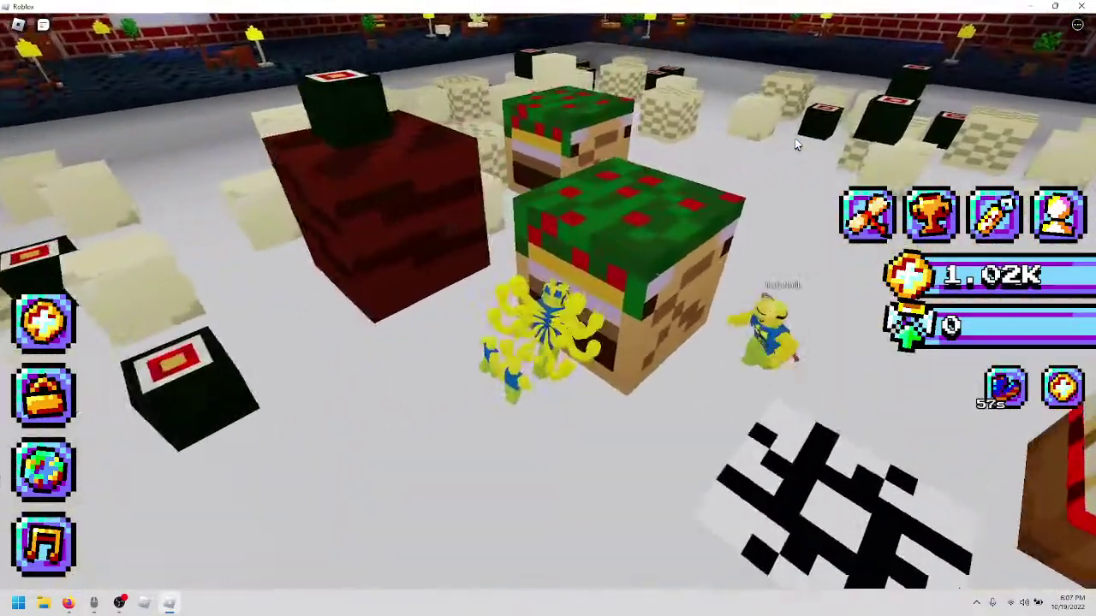
key("w")
Walk through the dessert field merging cakes, raising coins to 1.22K.
key("w")
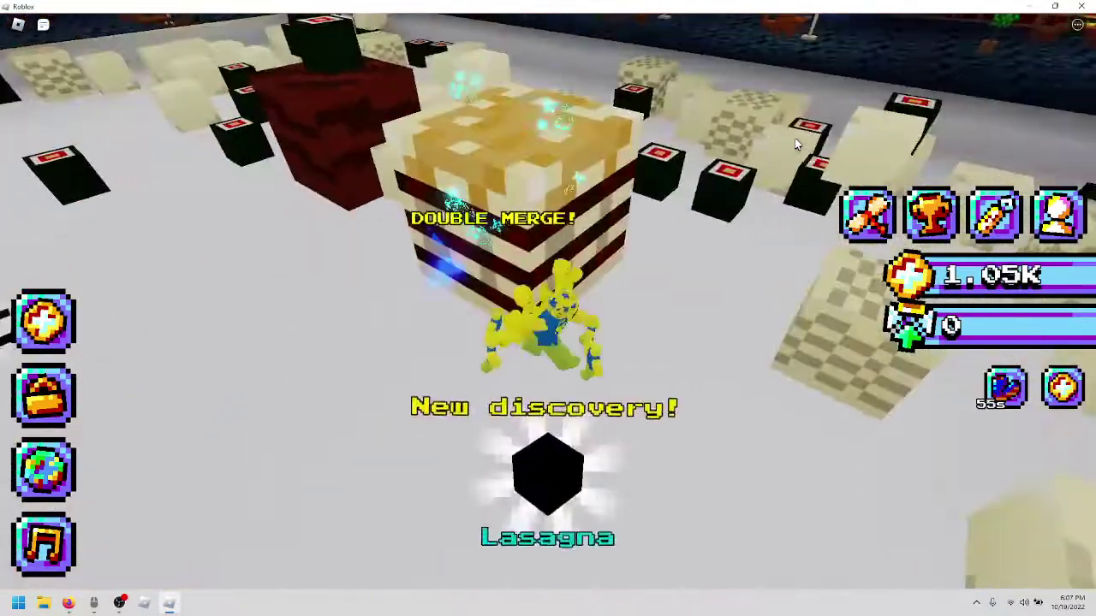
key("w")
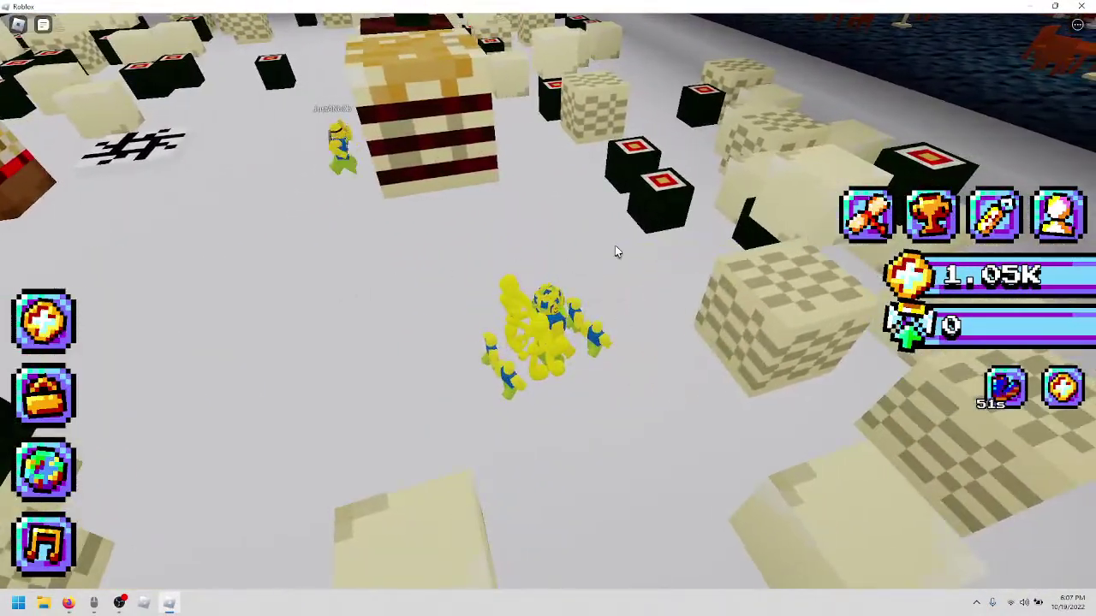
key("w")
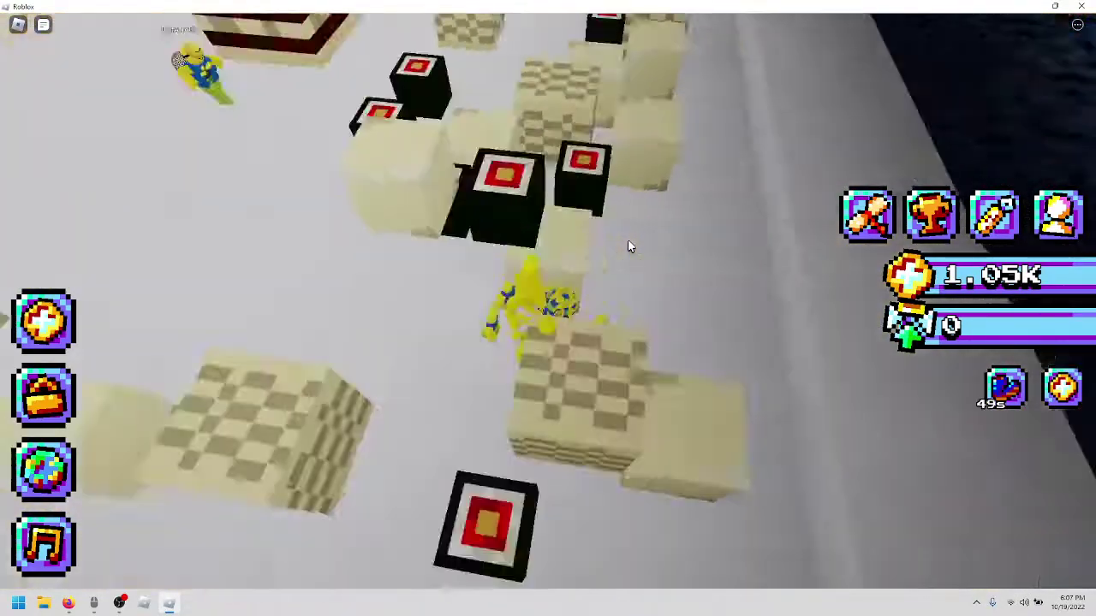
key("w")
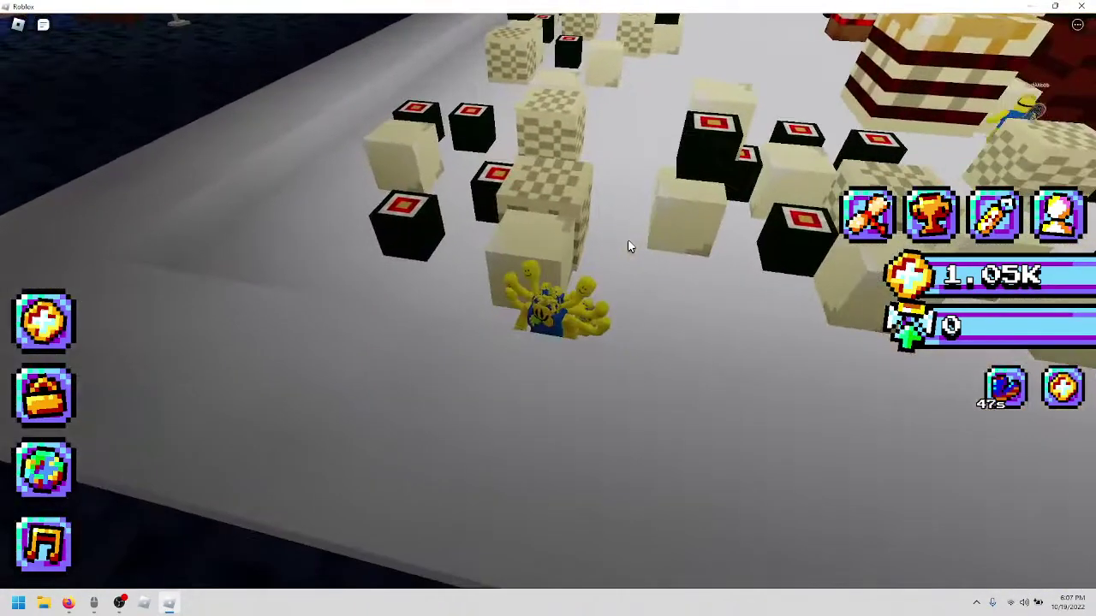
key("w")
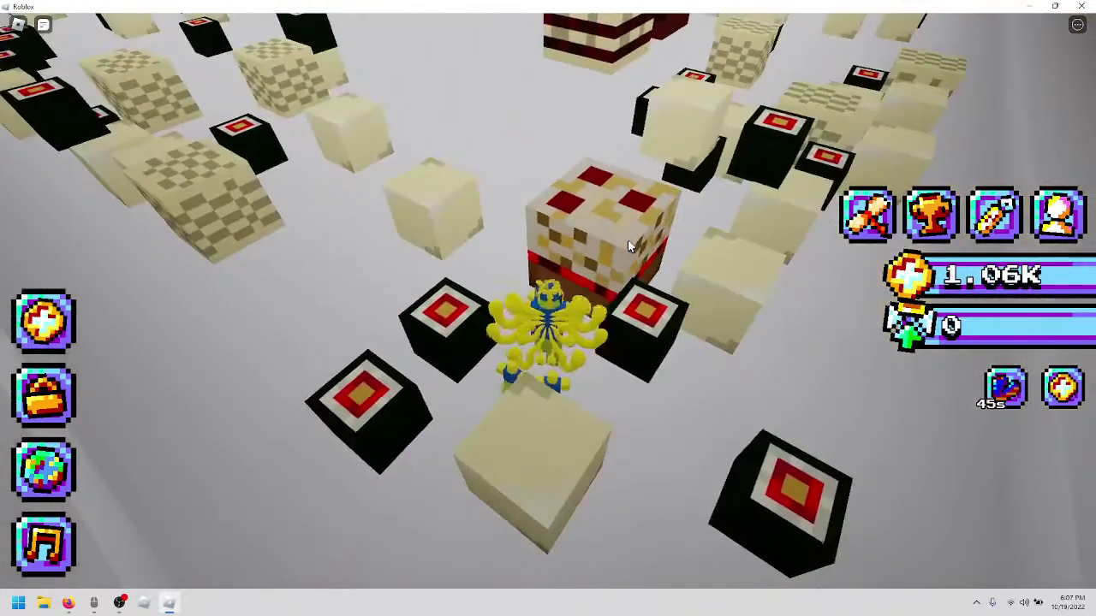
key("w")
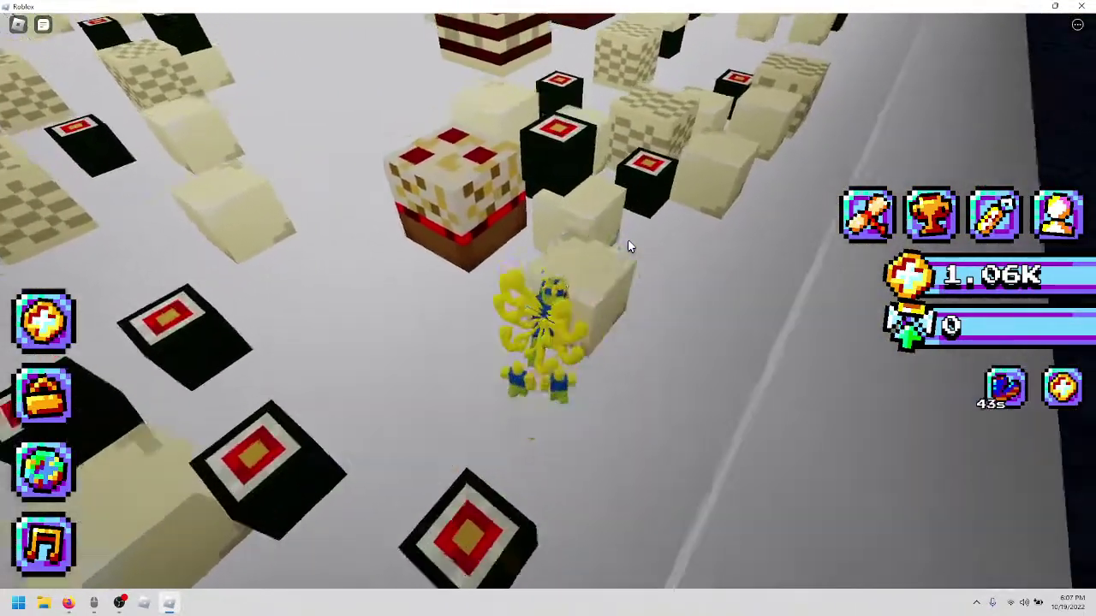
key("w")
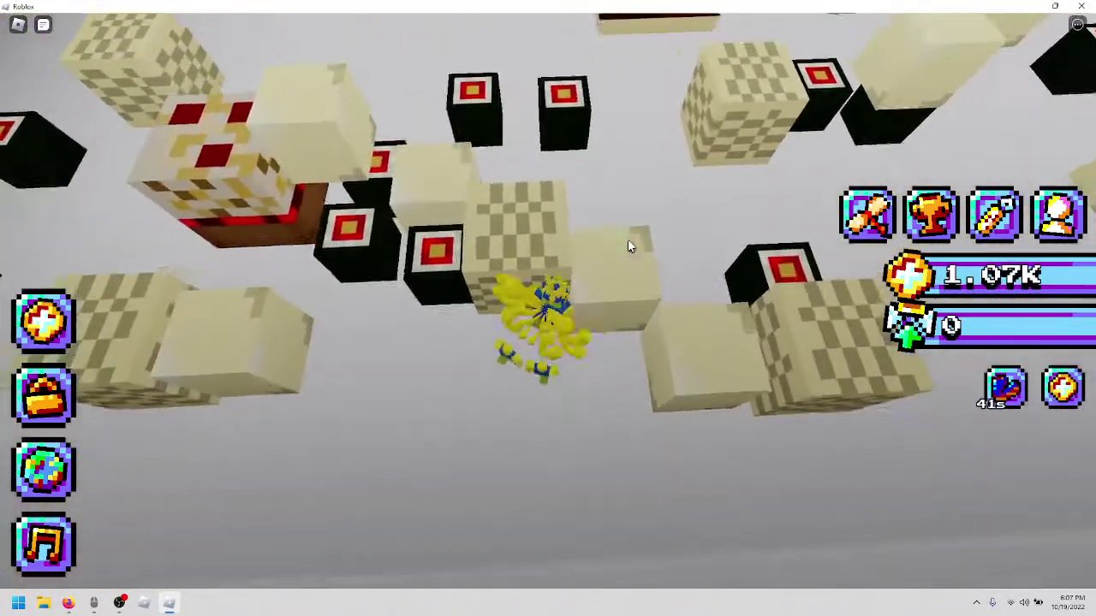
key("w")
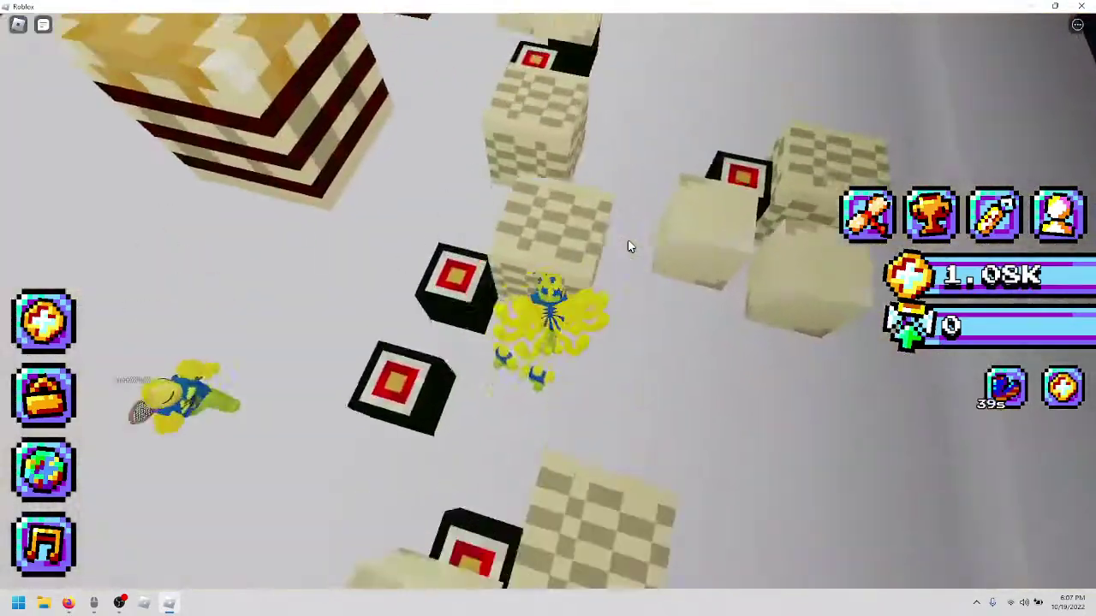
key("w")
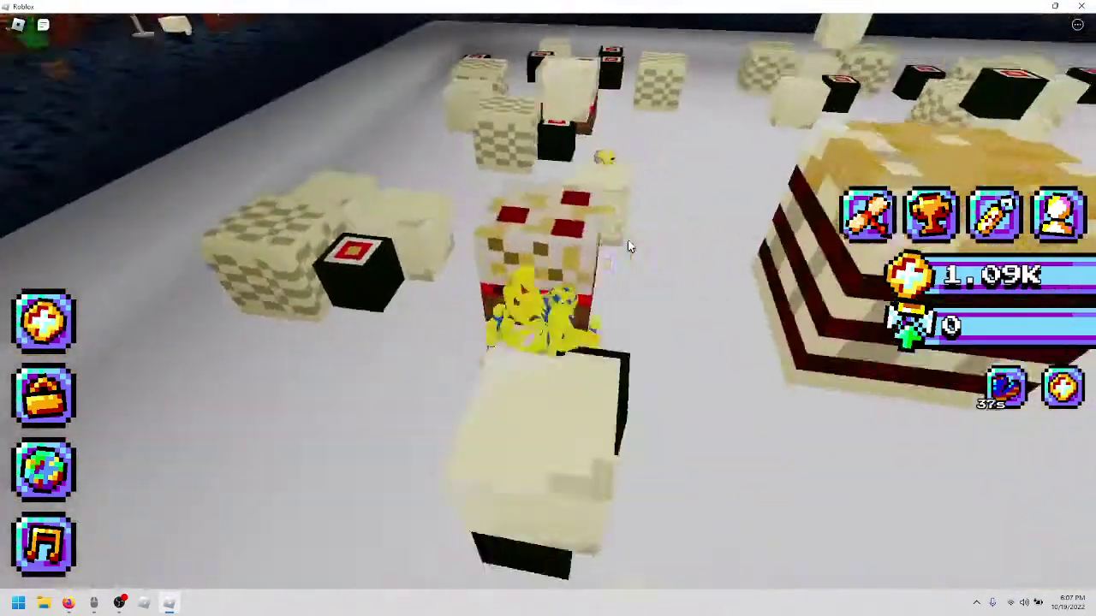
key("w")
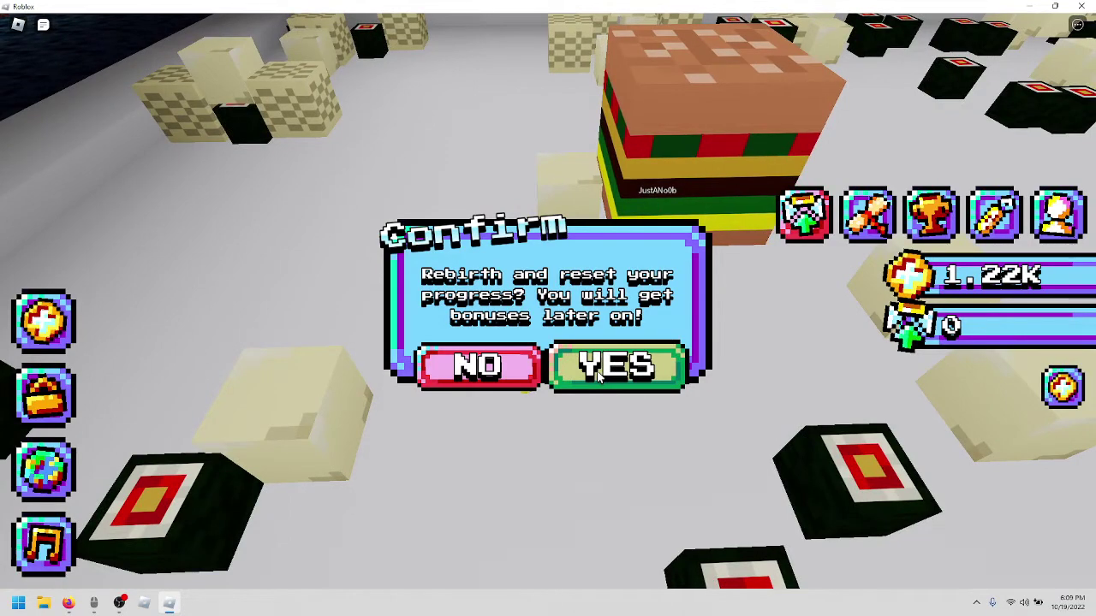
Accept the rebirth with YES and dismiss the Woah! bonus notice with OKAY.
left_click(599, 376)
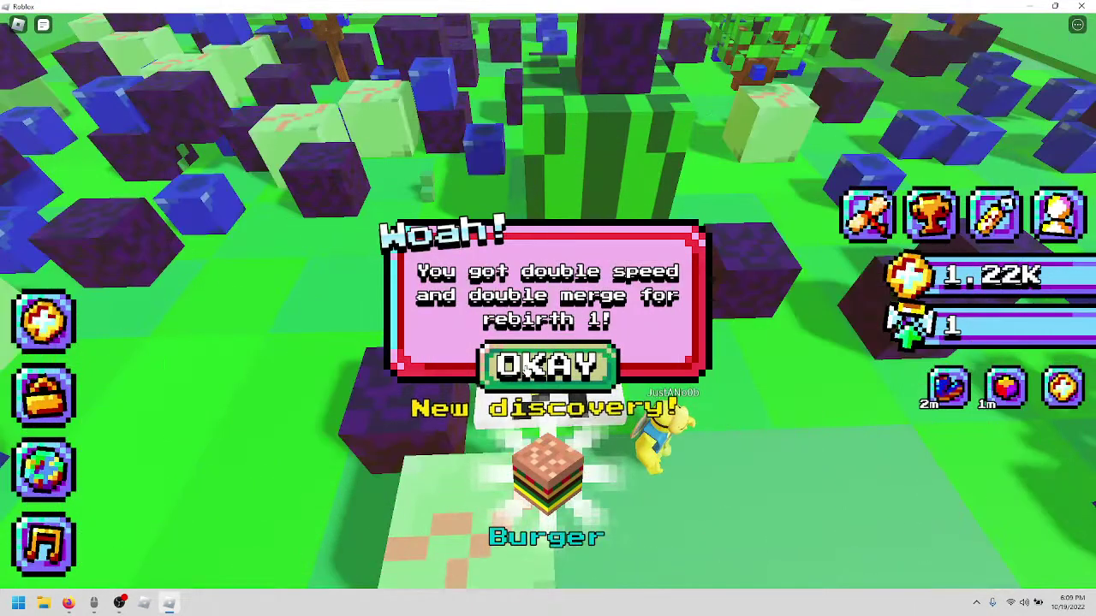
left_click(548, 367)
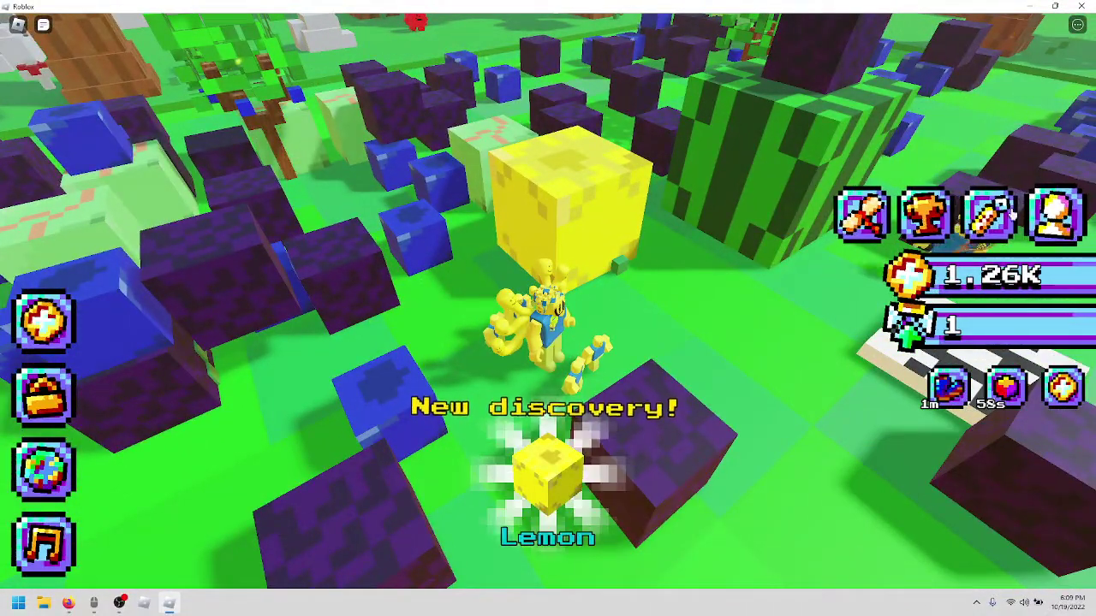
Glance at the Worlds list, then walk into fruit blocks to discover Blackberry and Plum.
left_click(45, 466)
scroll(547, 325, "down", 3)
scroll(761, 333, "up", 3)
scroll(762, 332, "up", 3)
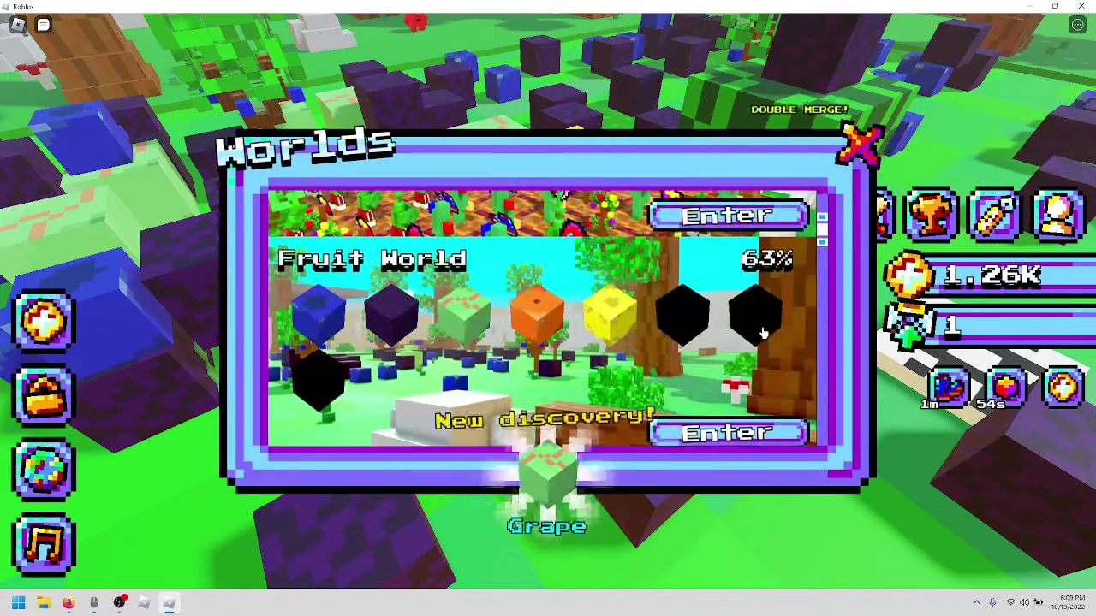
scroll(744, 332, "down", 3)
scroll(729, 330, "up", 3)
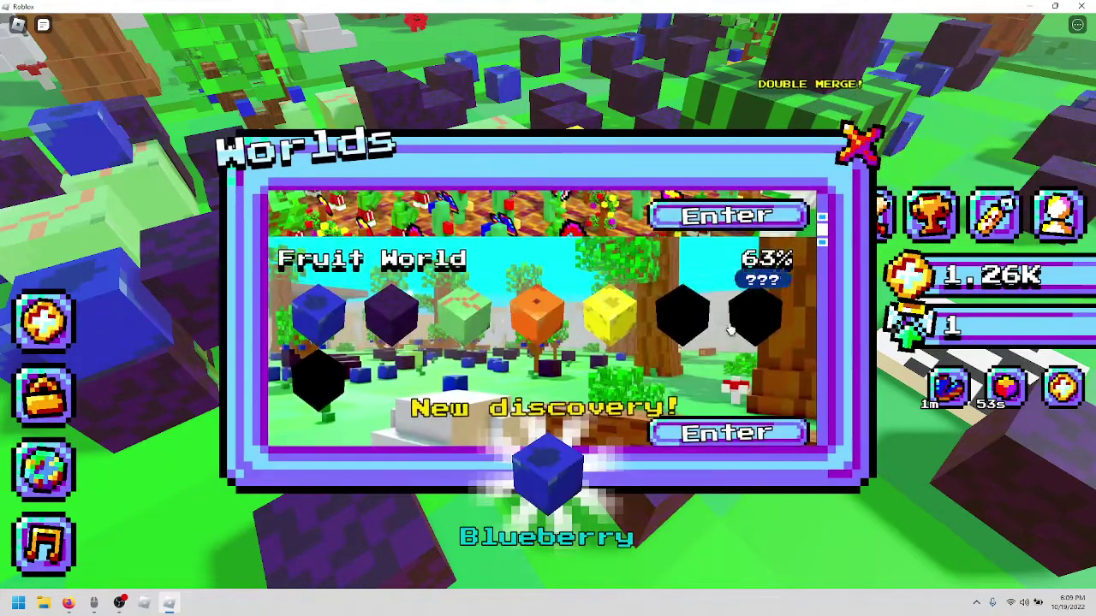
left_click(859, 144)
left_click_drag(548, 342, 739, 286)
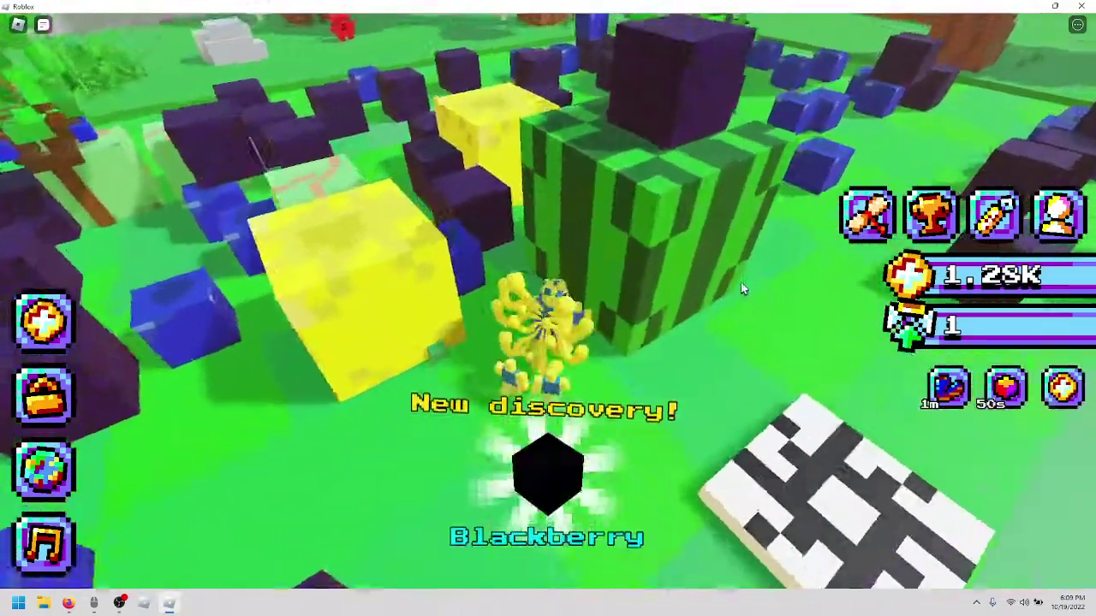
key("w")
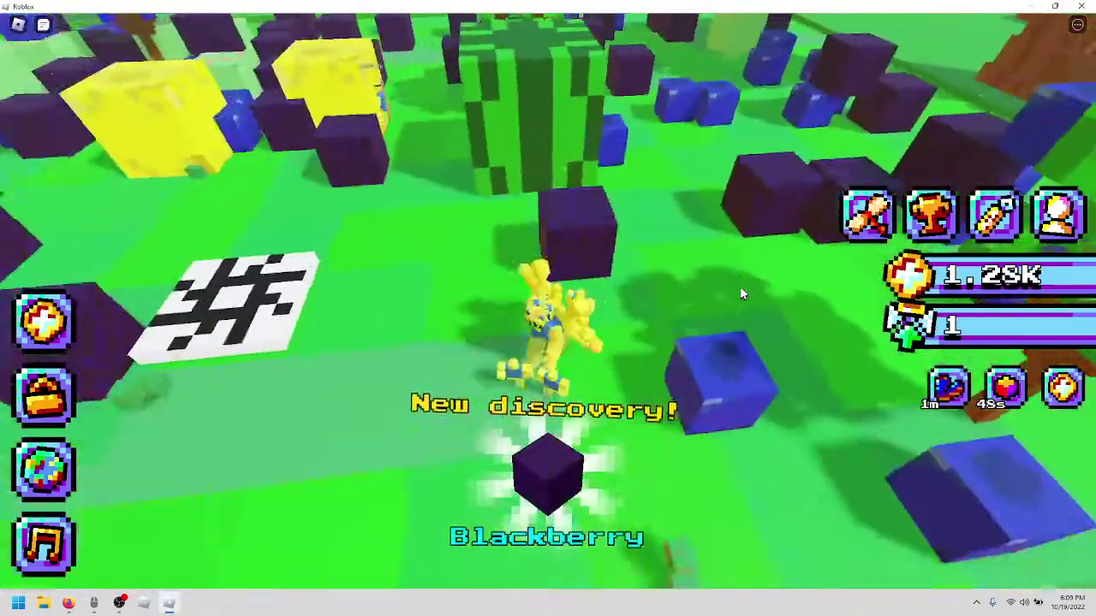
key("w")
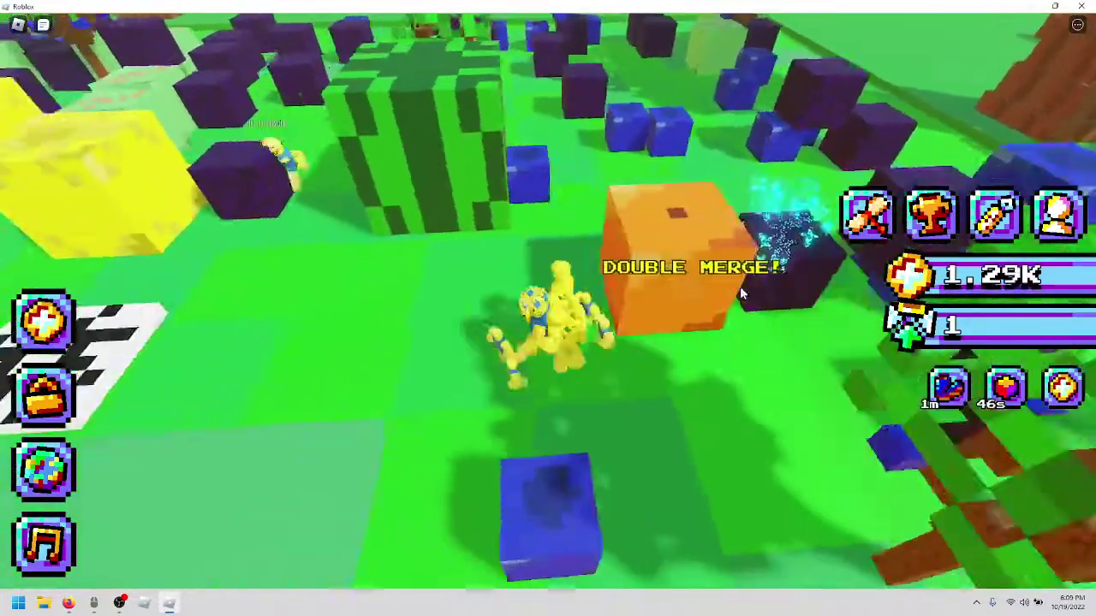
key("w")
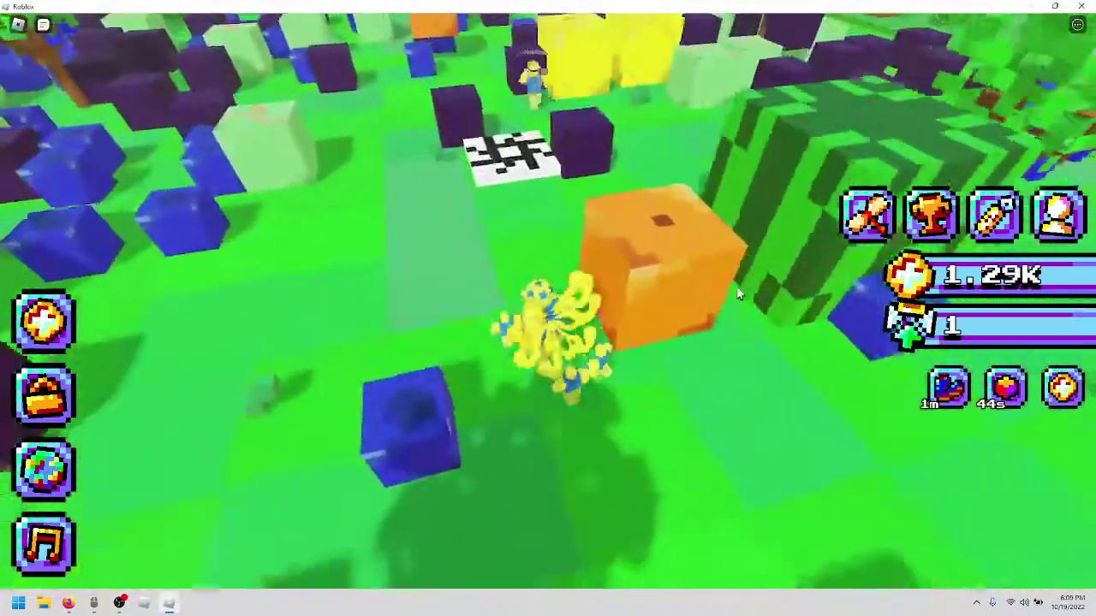
key("w")
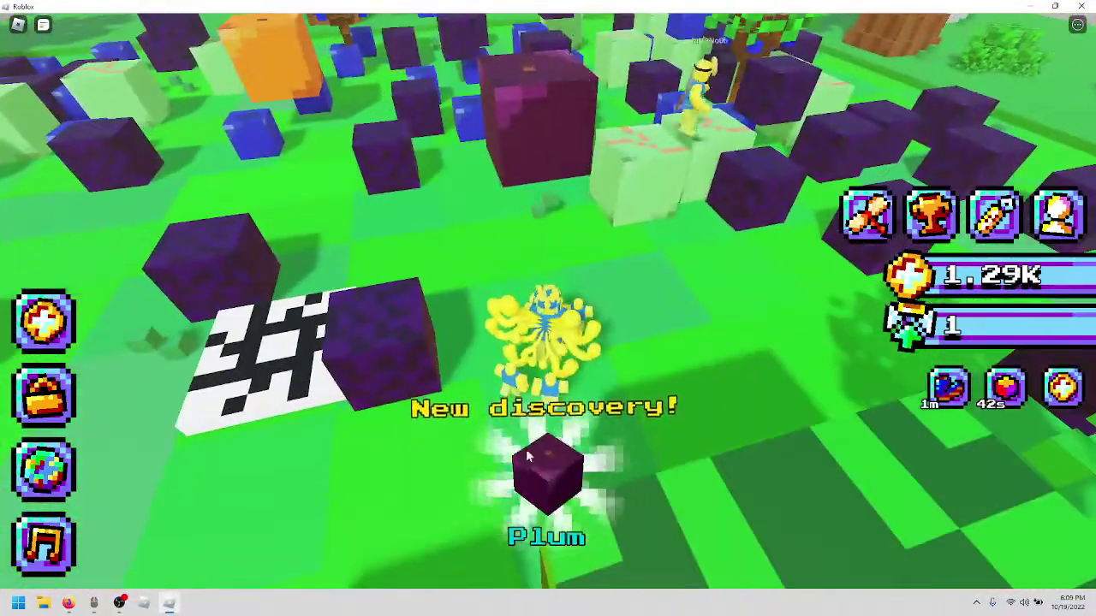
Check Fruit World's 75% progress in the Worlds list and briefly open the store.
left_click(43, 467)
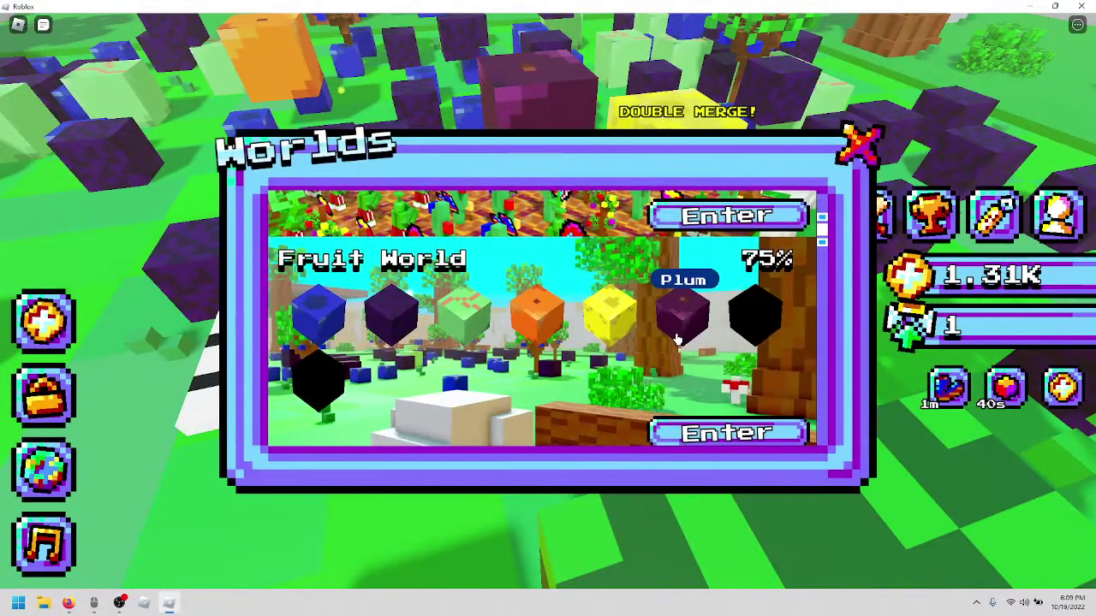
left_click(860, 140)
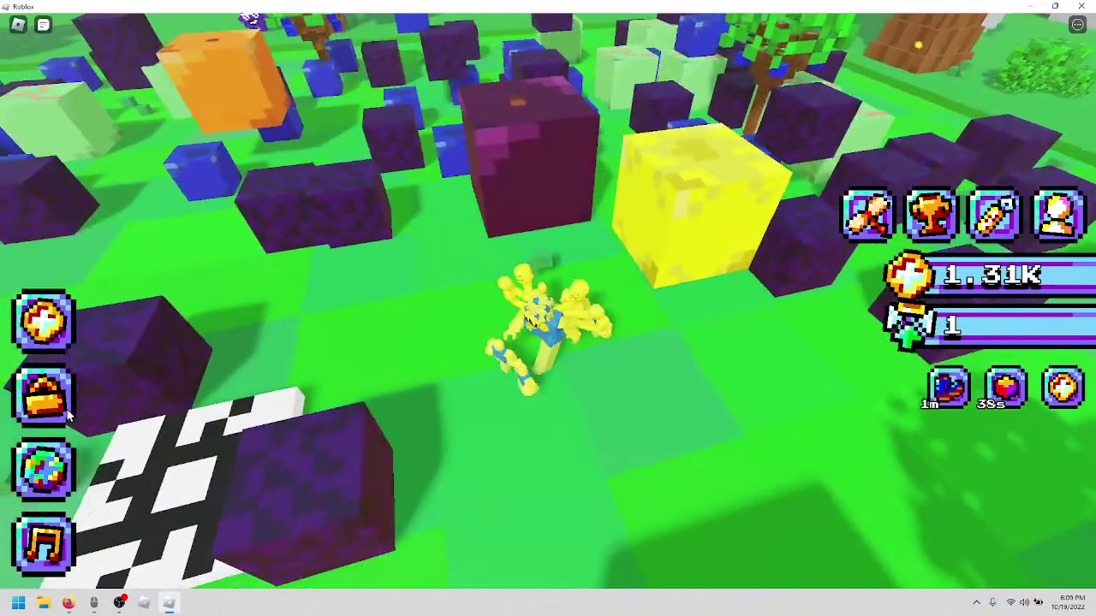
left_click(44, 395)
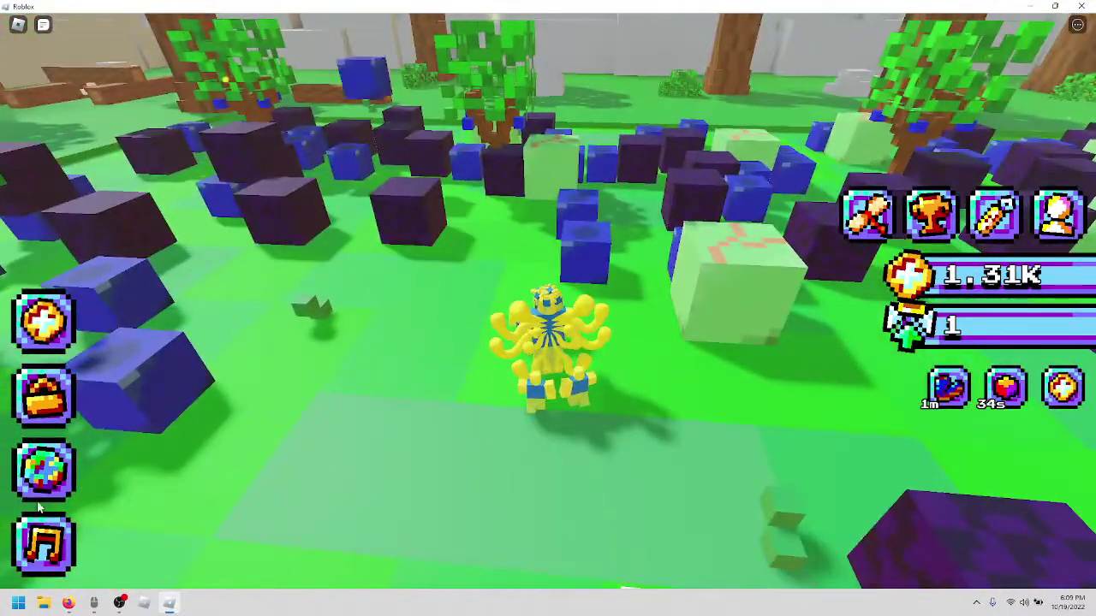
View Fruit World's discoveries in the Worlds list, then close it with X.
left_click(45, 466)
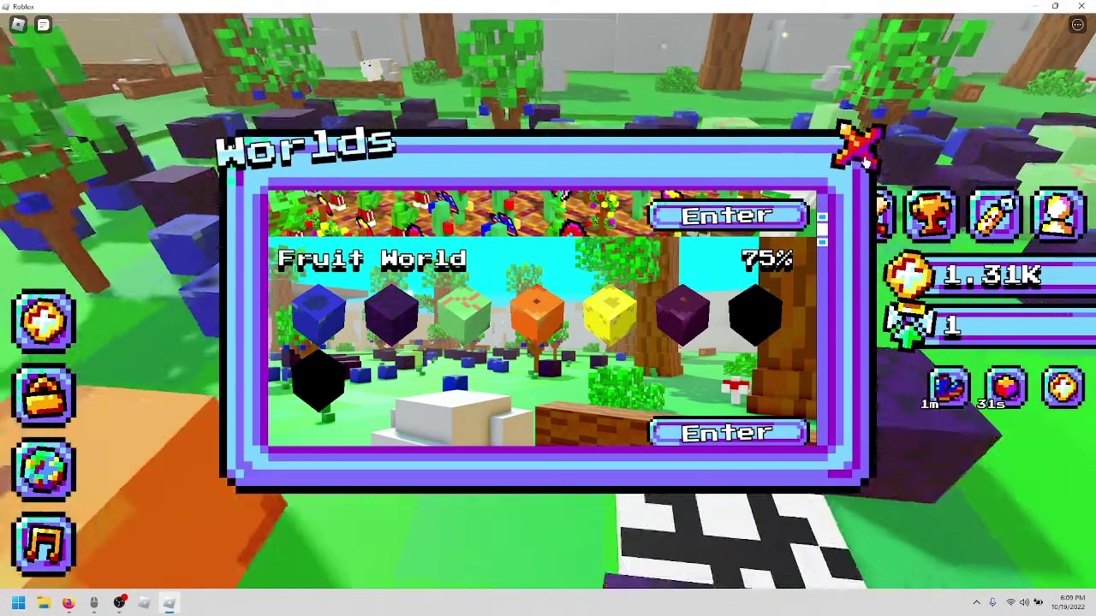
left_click(860, 141)
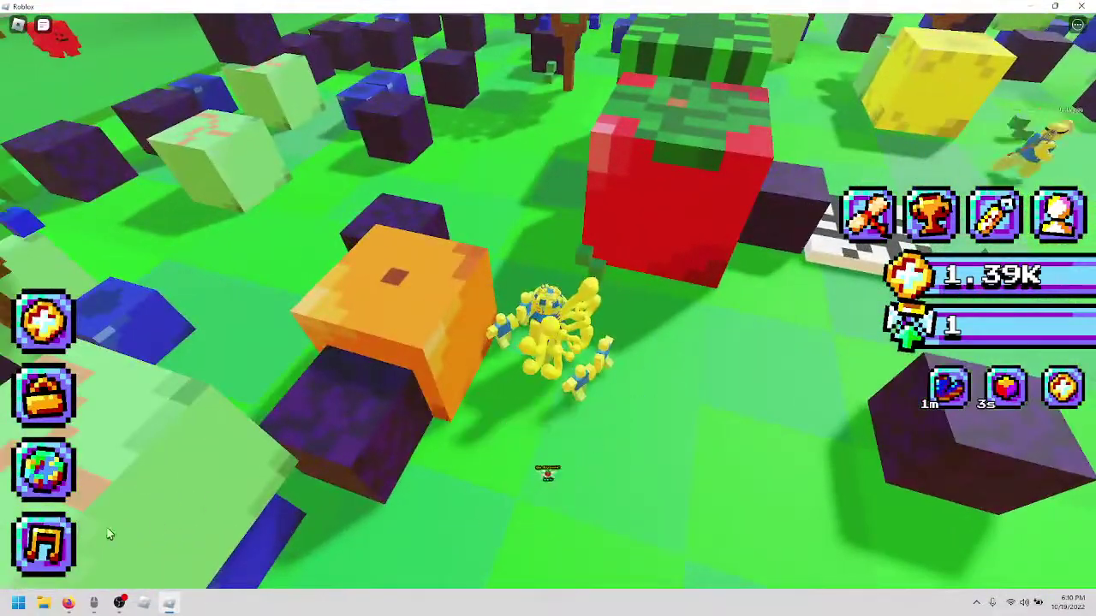
Review Fruit World in the Worlds list, then walk past the lemon blocks merging fruit.
left_click(44, 466)
left_click(863, 152)
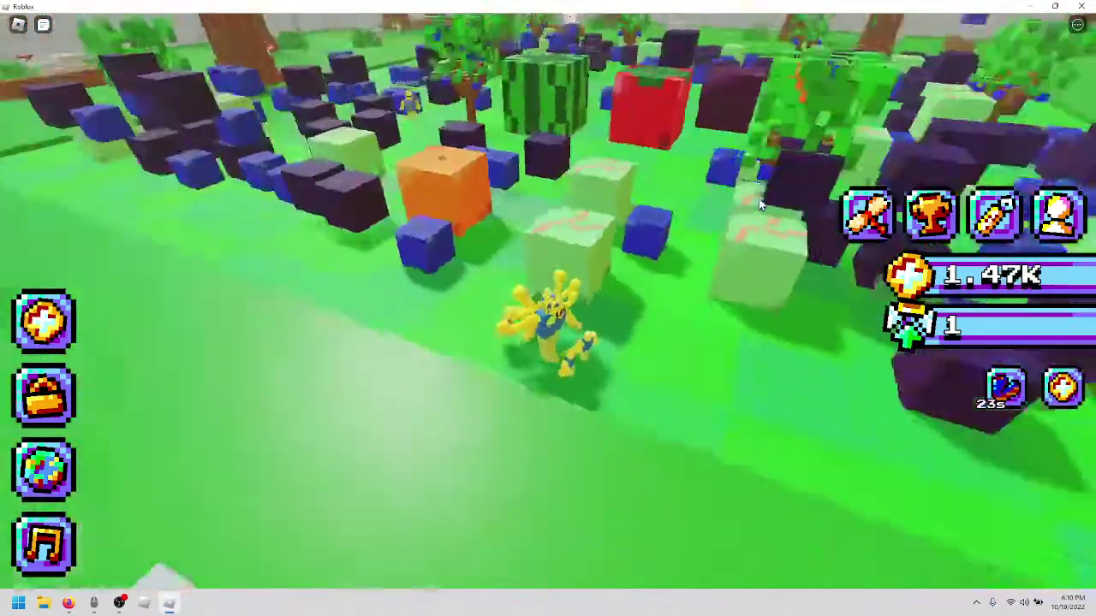
key("w")
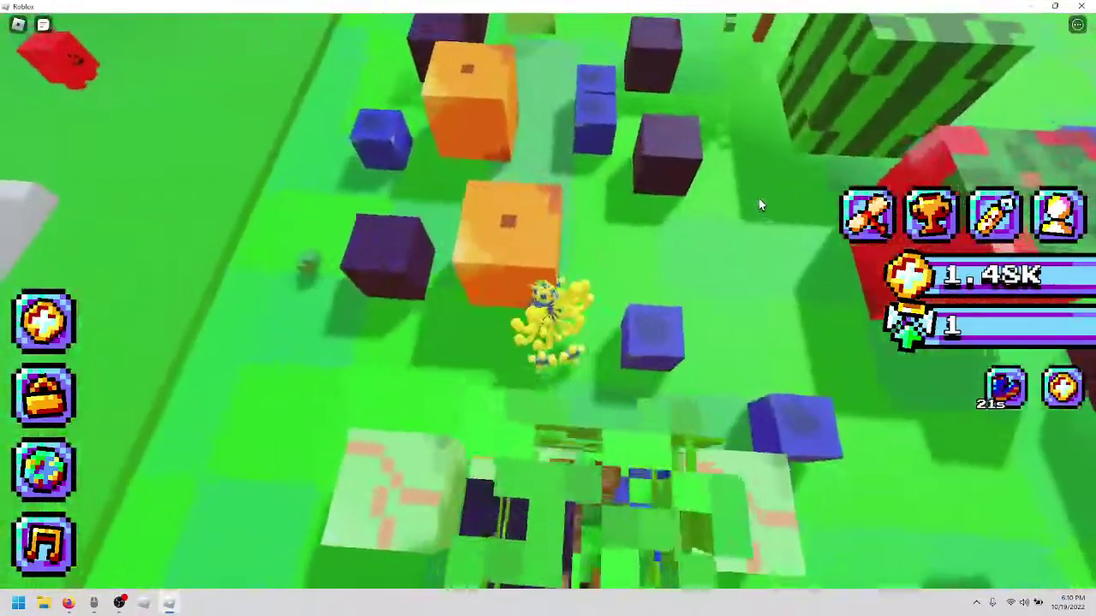
key("w")
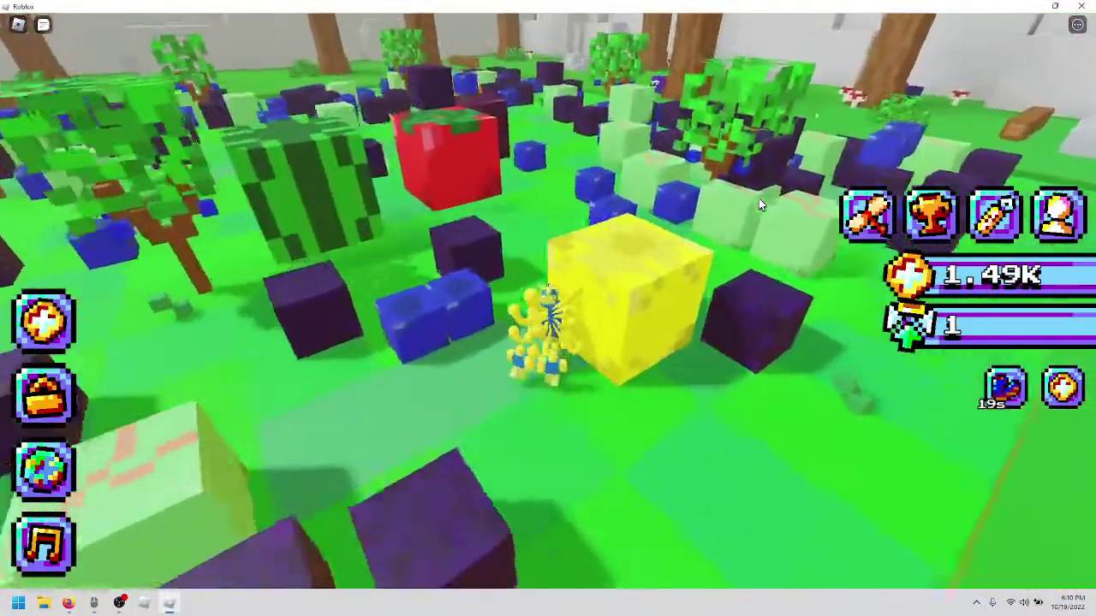
key("w")
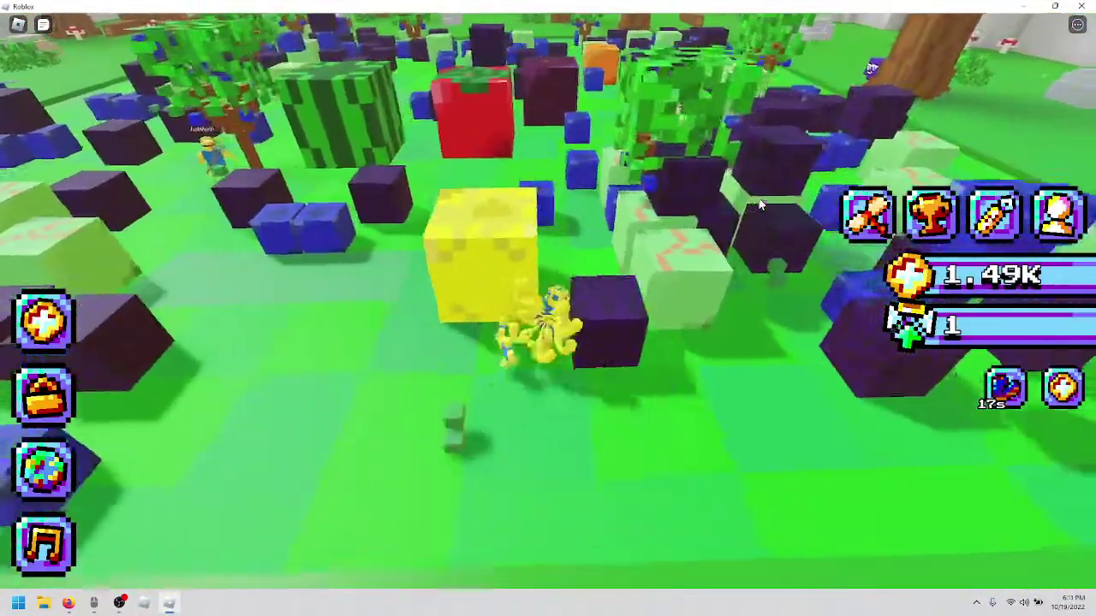
key("w")
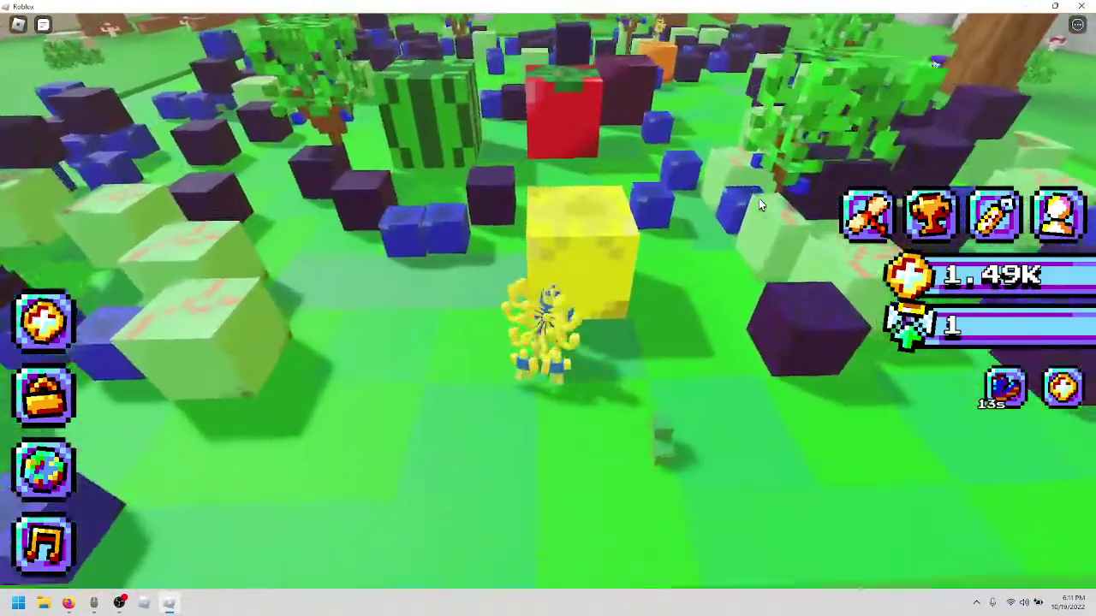
key("w")
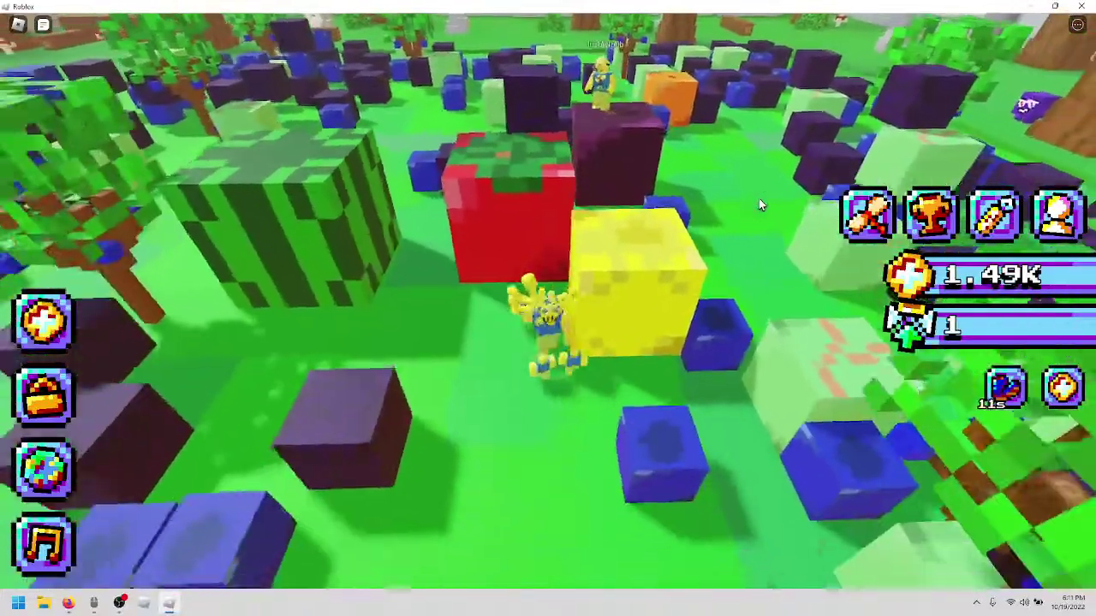
key("w")
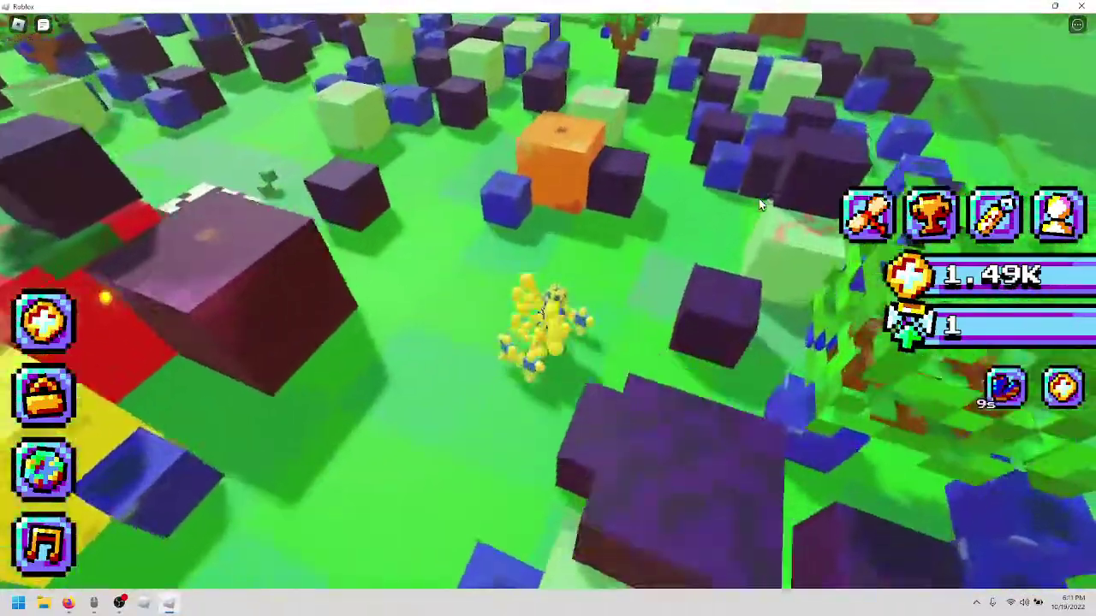
key("w")
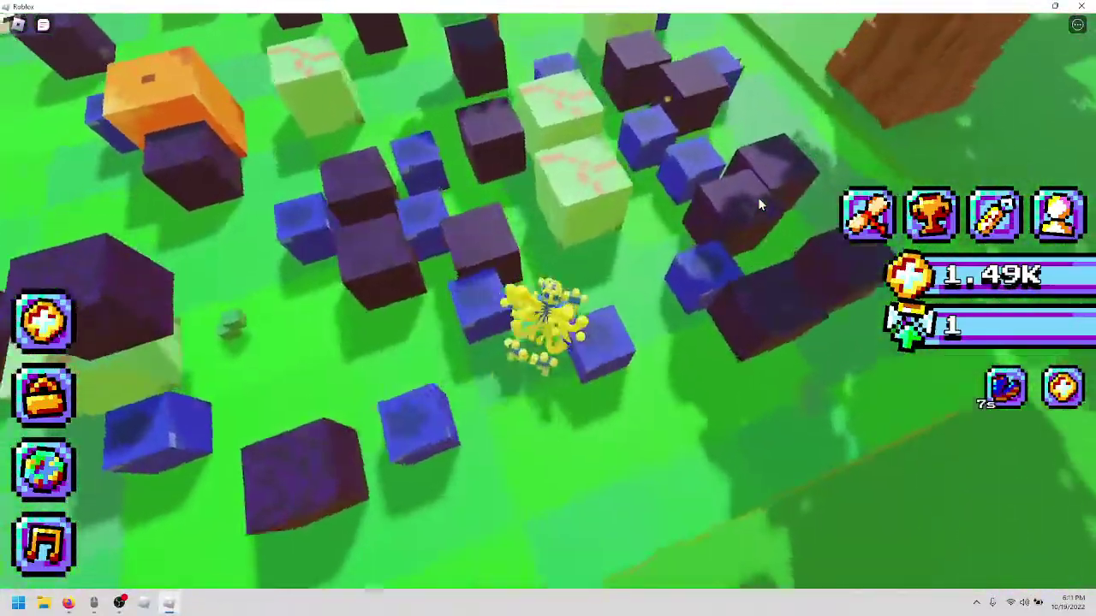
key("w")
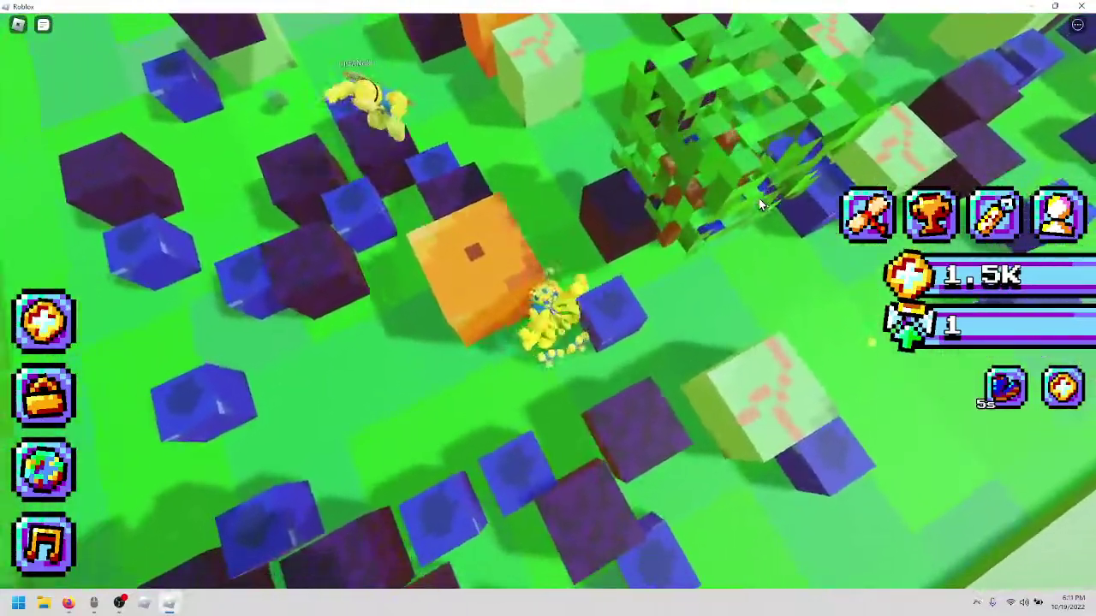
Keep merging red and yellow blocks until Watermelon is discovered at 1.58K coins.
key("w")
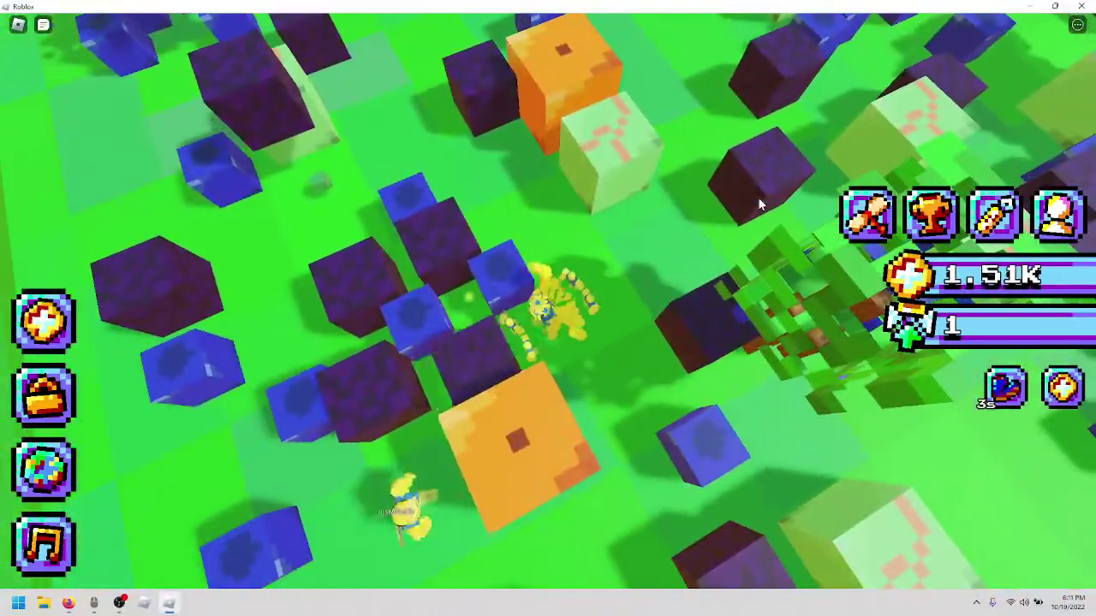
key("w")
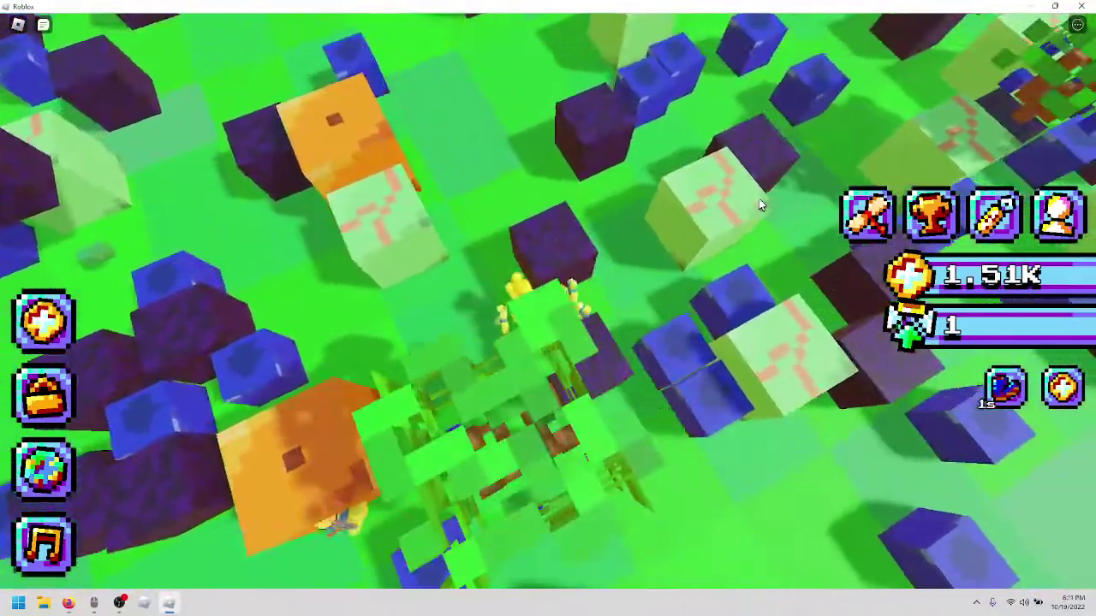
key("w")
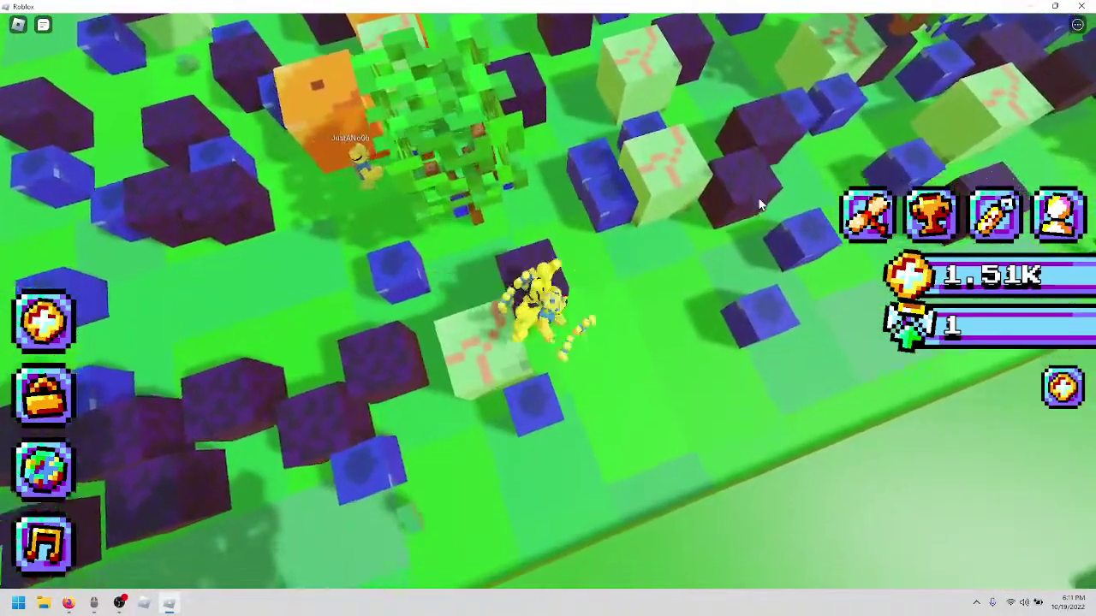
key("w")
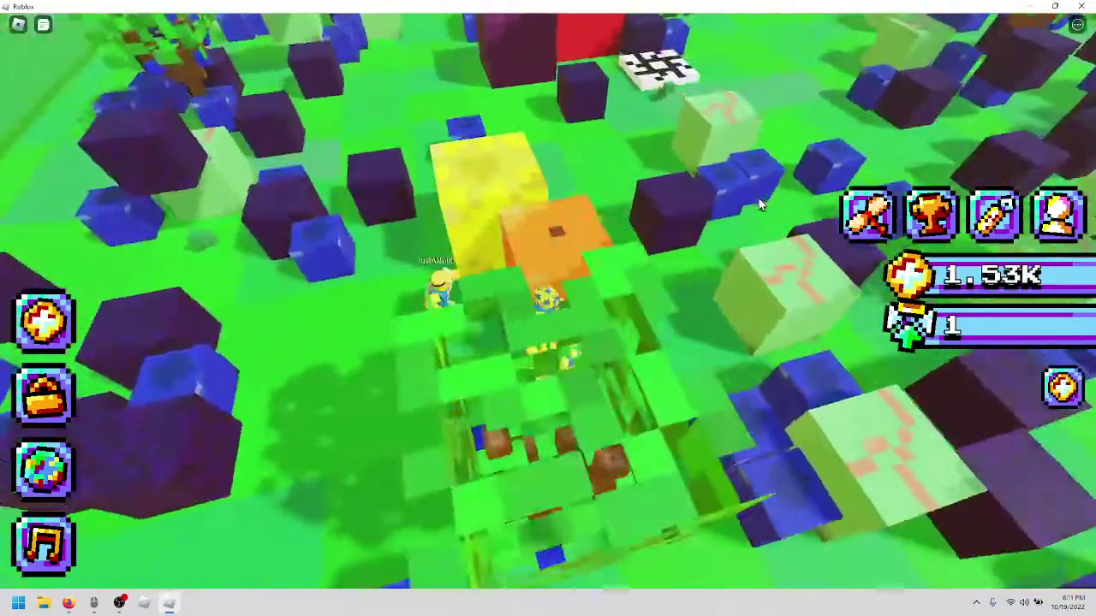
key("w")
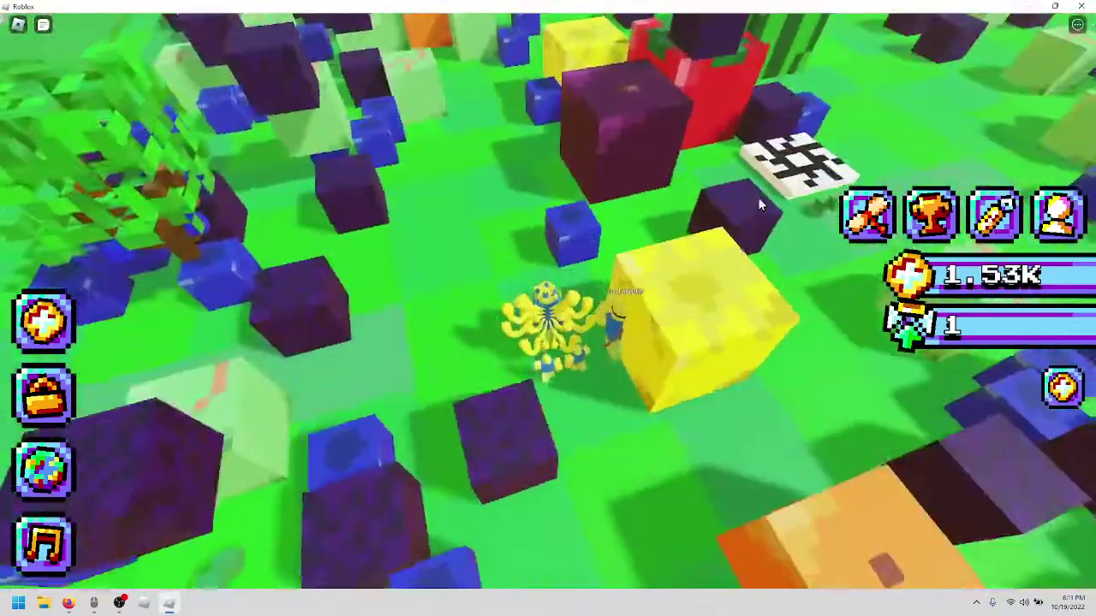
key("w")
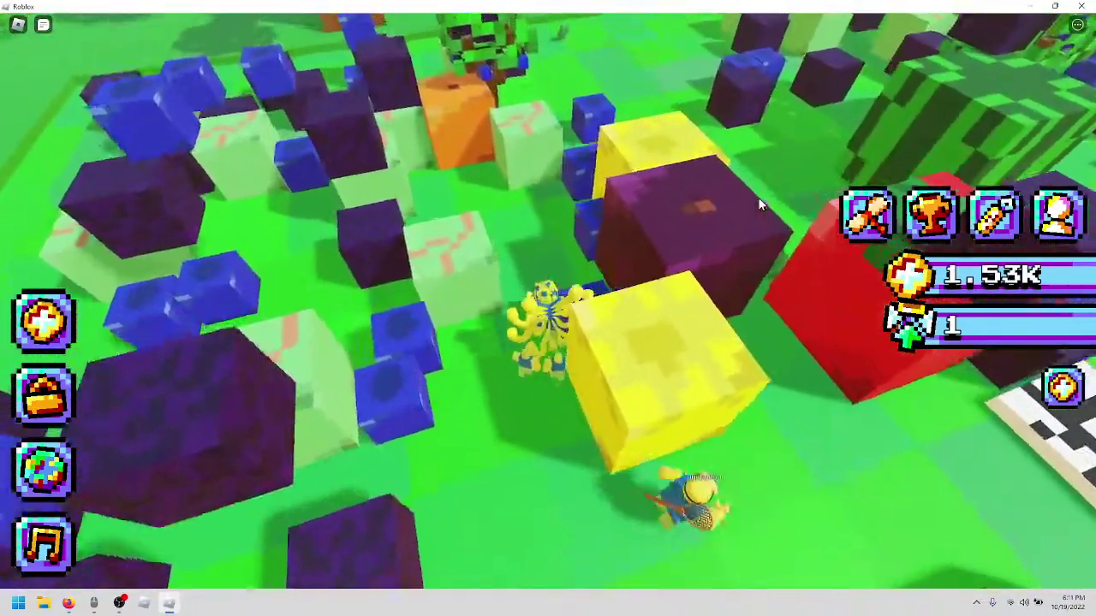
key("w")
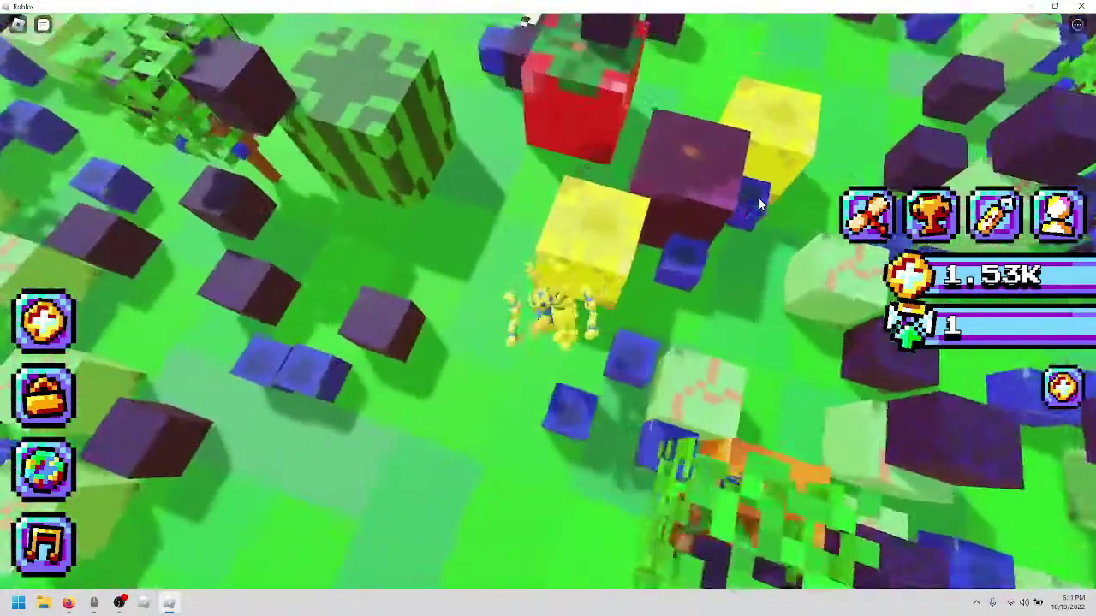
key("w")
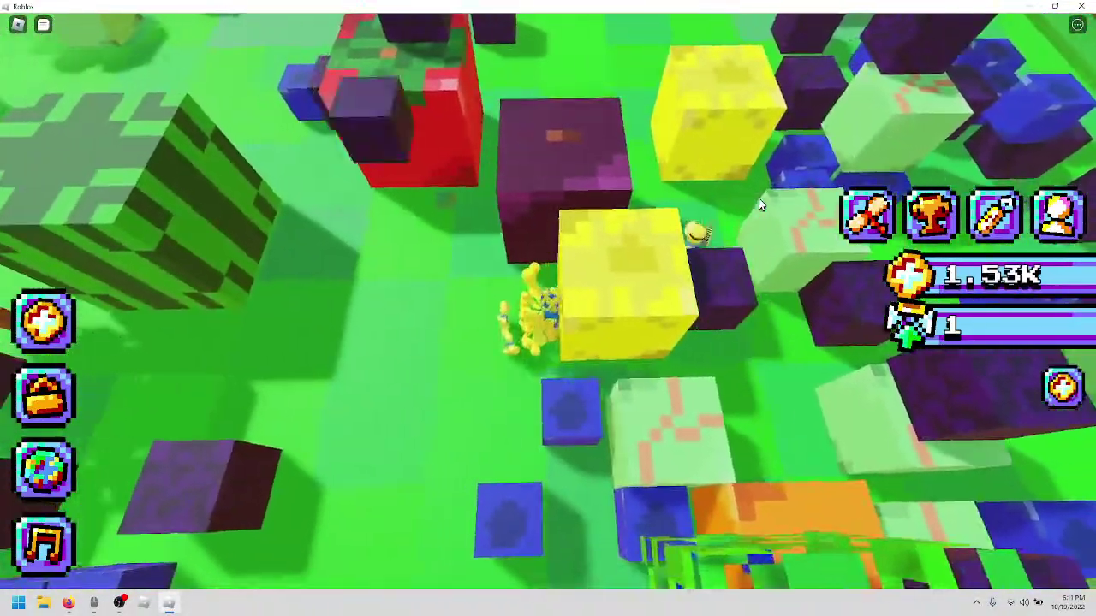
key("w")
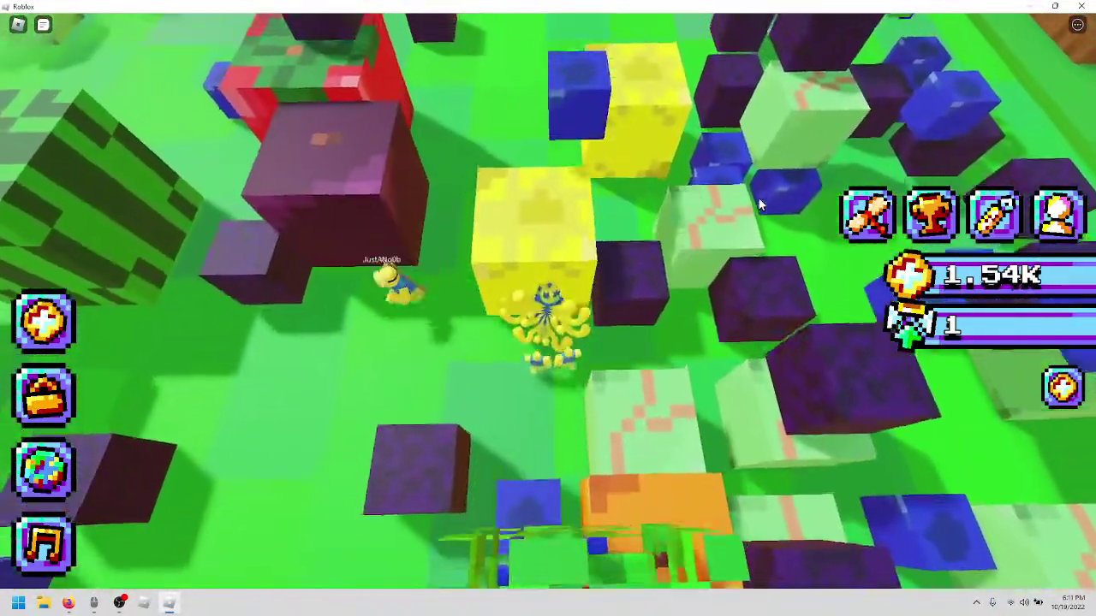
key("w")
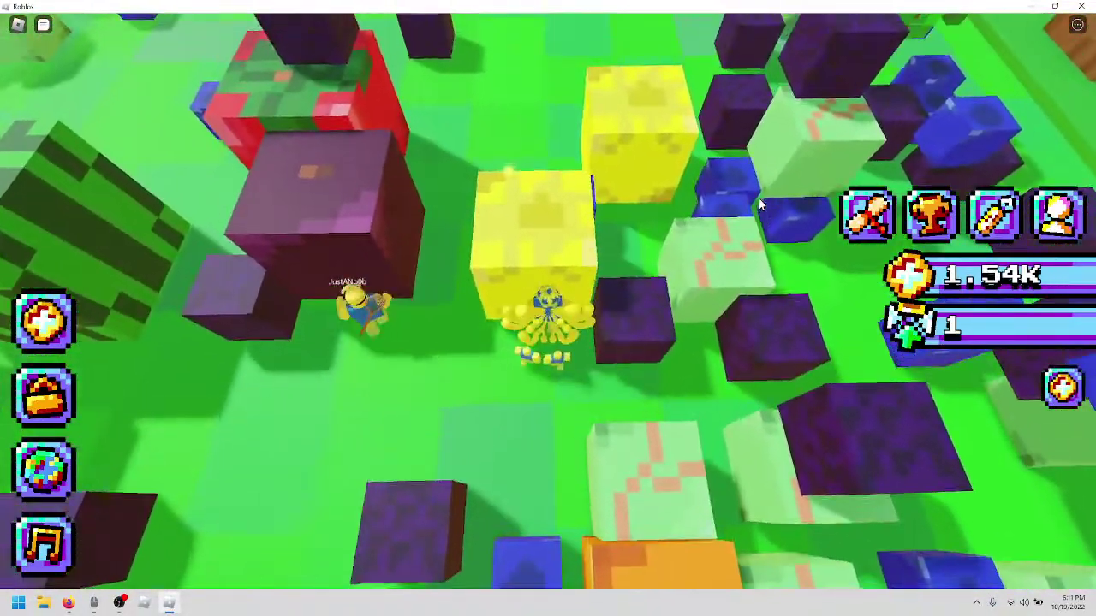
key("w")
key("w")
key("w")
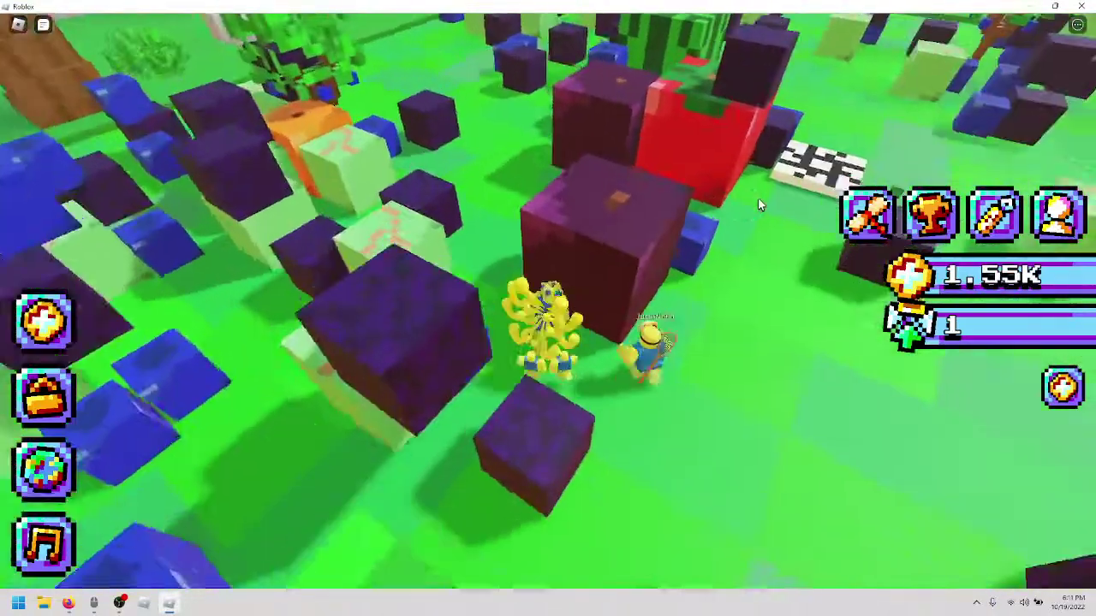
key("w")
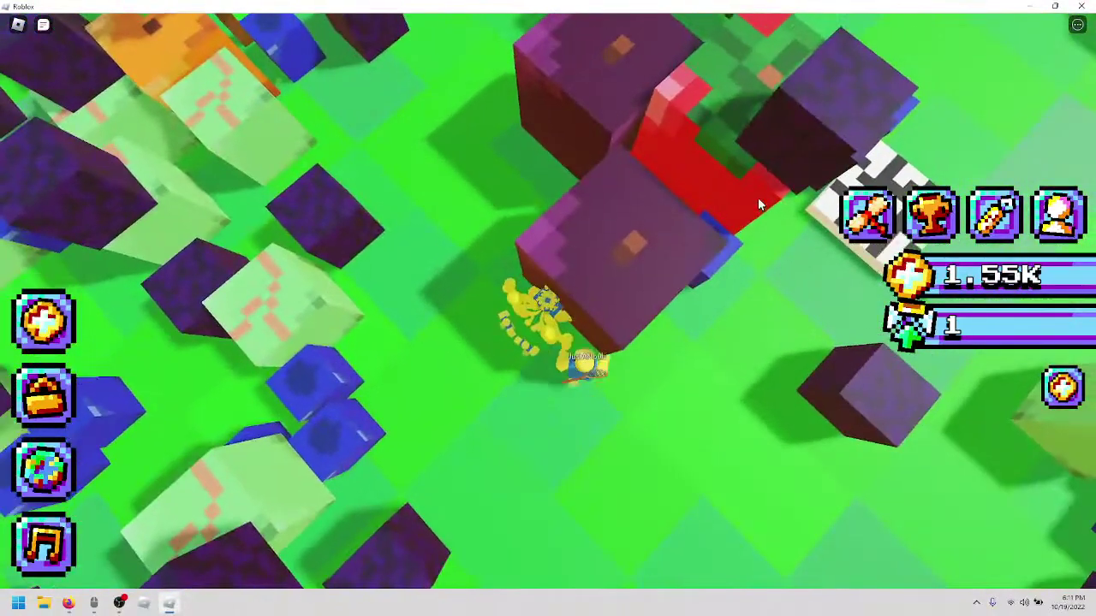
key("w")
key("w")
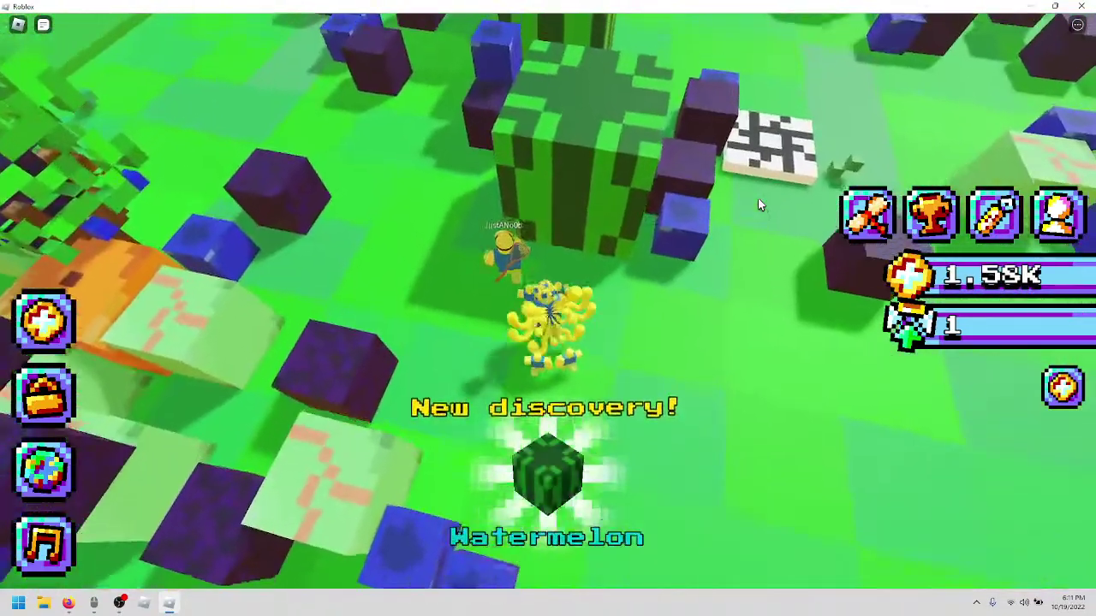
Open the Worlds list for the completion reward, then close it with X.
left_click(45, 467)
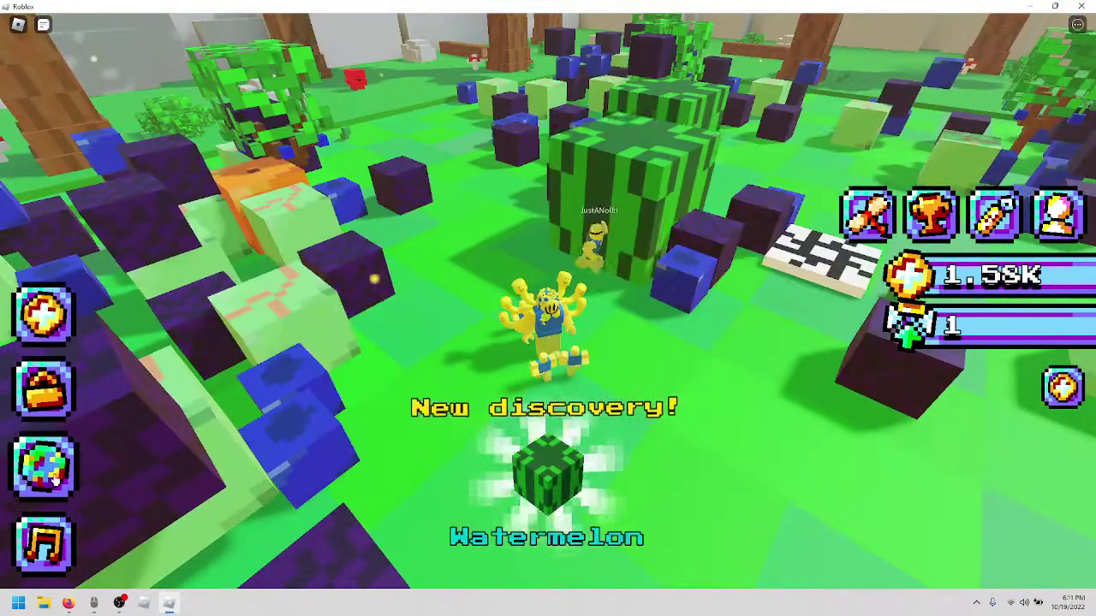
left_click(45, 467)
scroll(511, 372, "down", 3)
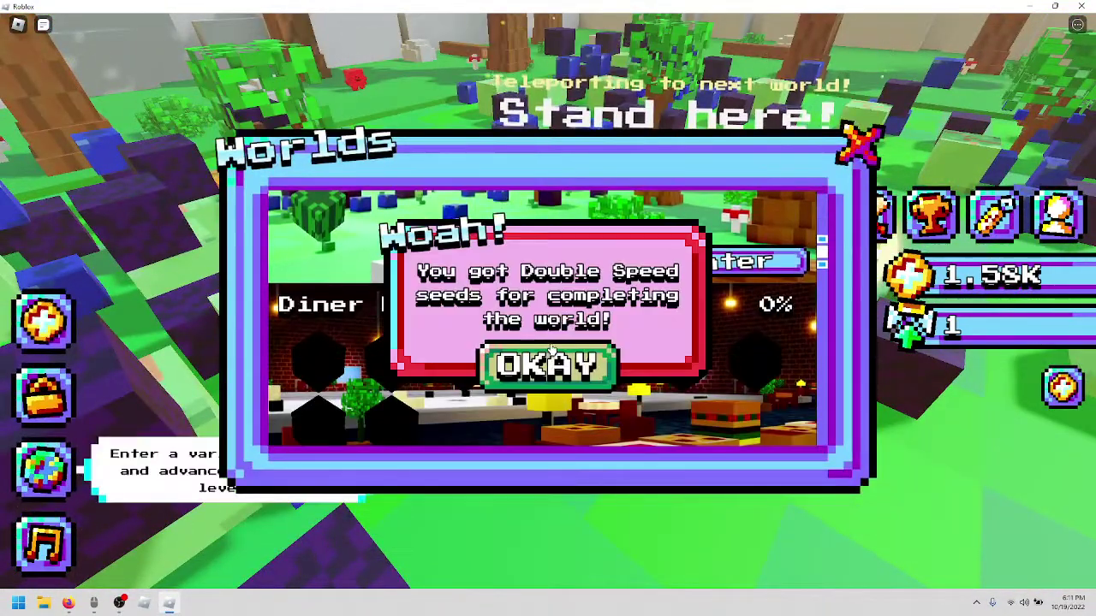
scroll(575, 357, "down", 2)
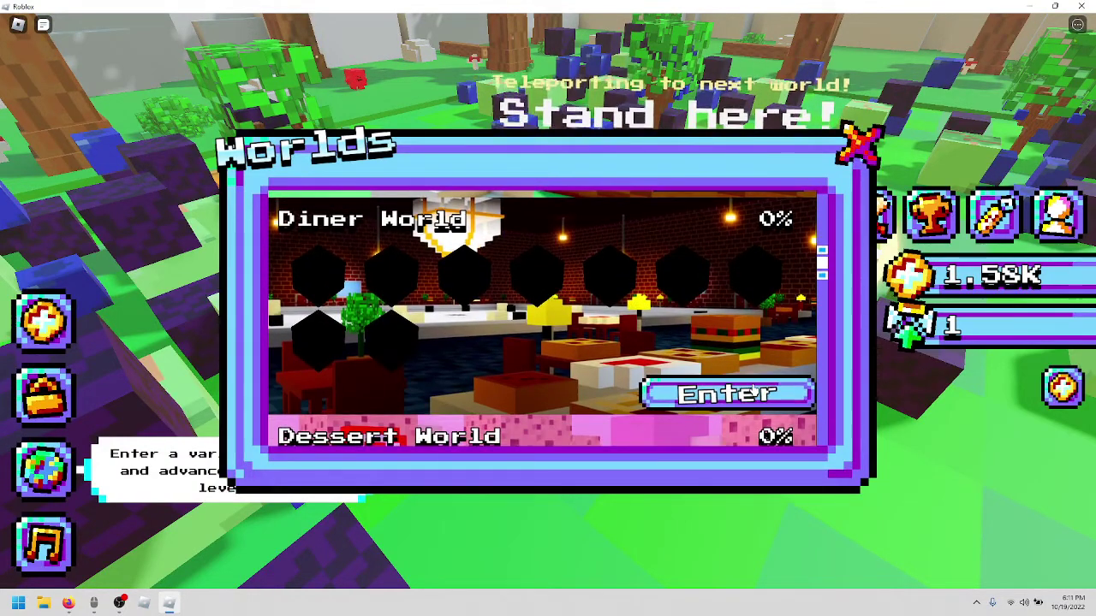
scroll(770, 291, "up", 5)
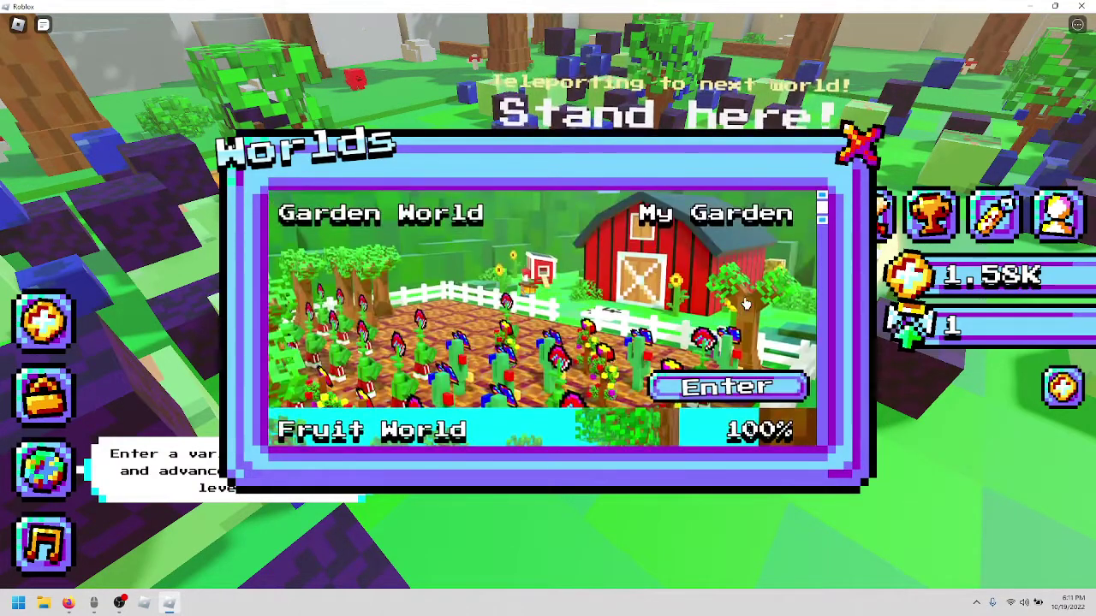
left_click(856, 146)
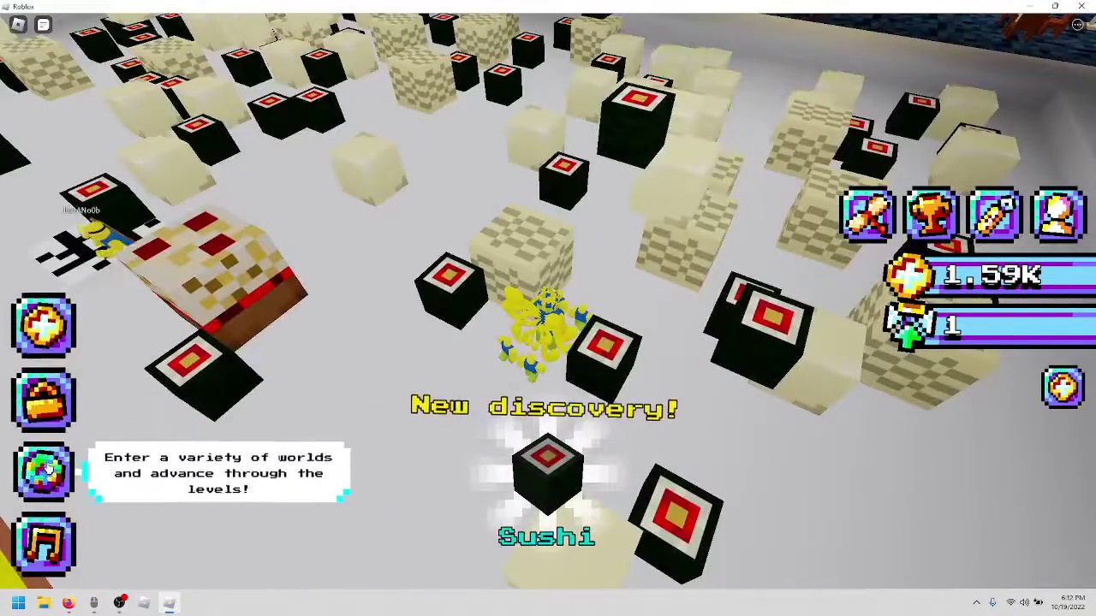
Open and close the Worlds panel in the new diner world.
left_click(50, 466)
scroll(548, 316, "down", 3)
scroll(702, 283, "up", 3)
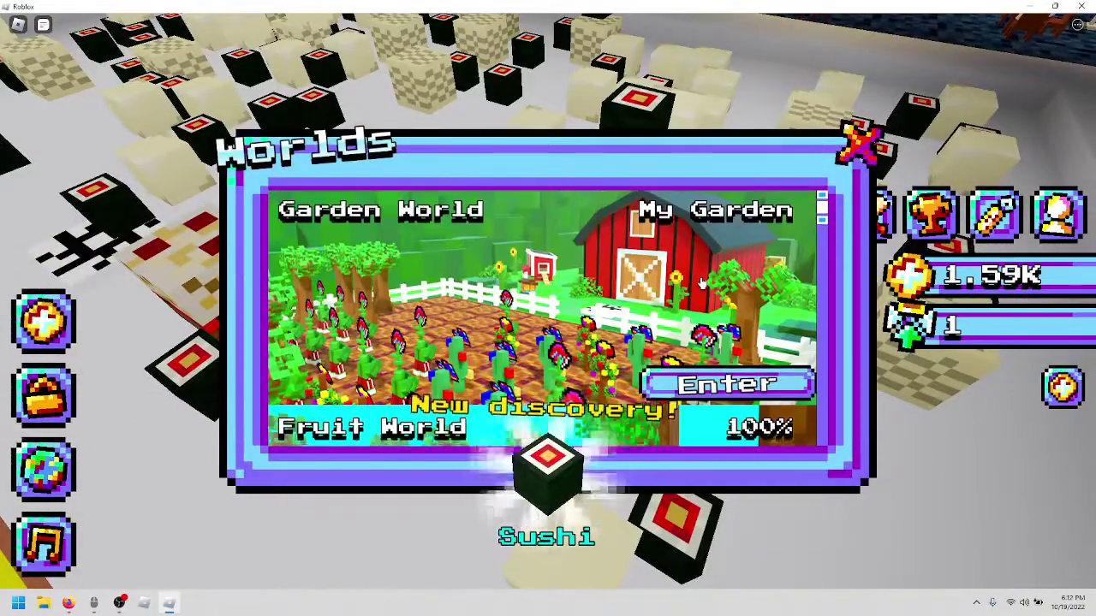
left_click(852, 142)
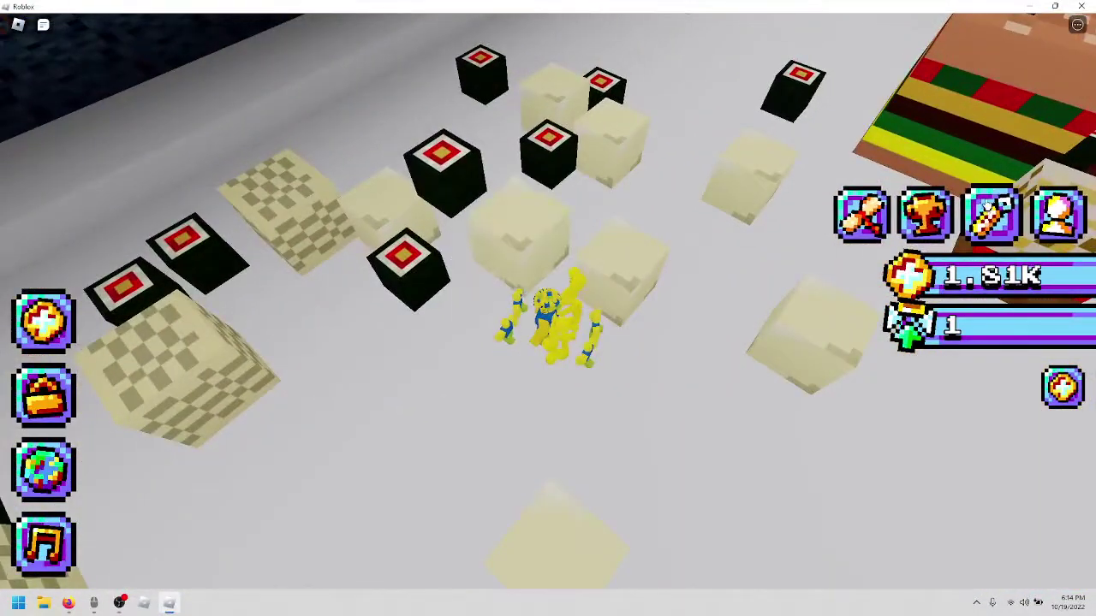
Open and close the code redemption dialog, dismissing the Double Speed reward.
left_click(992, 210)
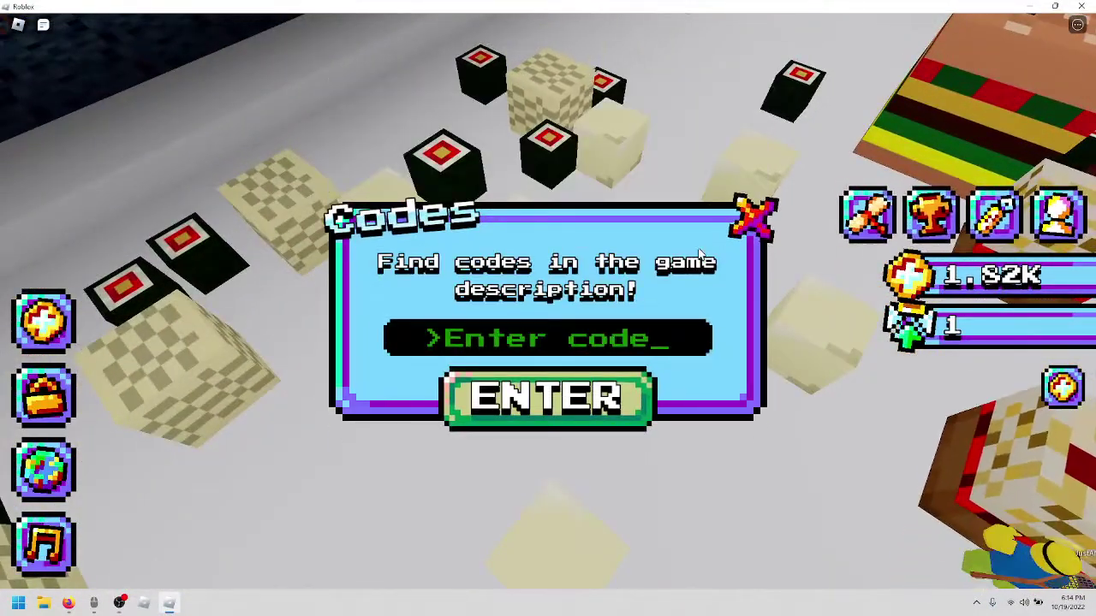
left_click(755, 216)
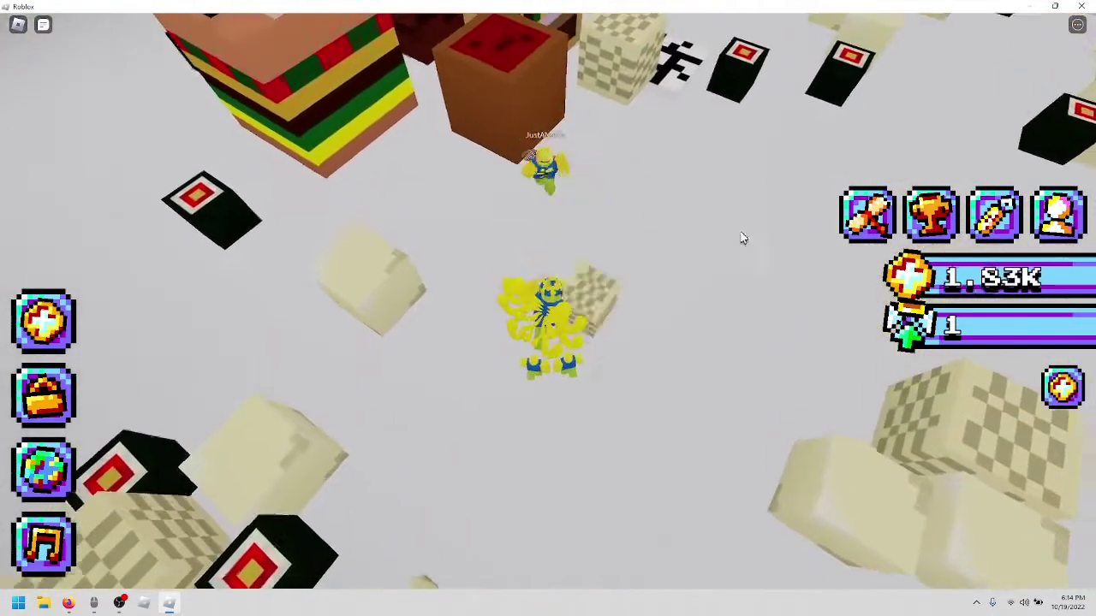
left_click(867, 214)
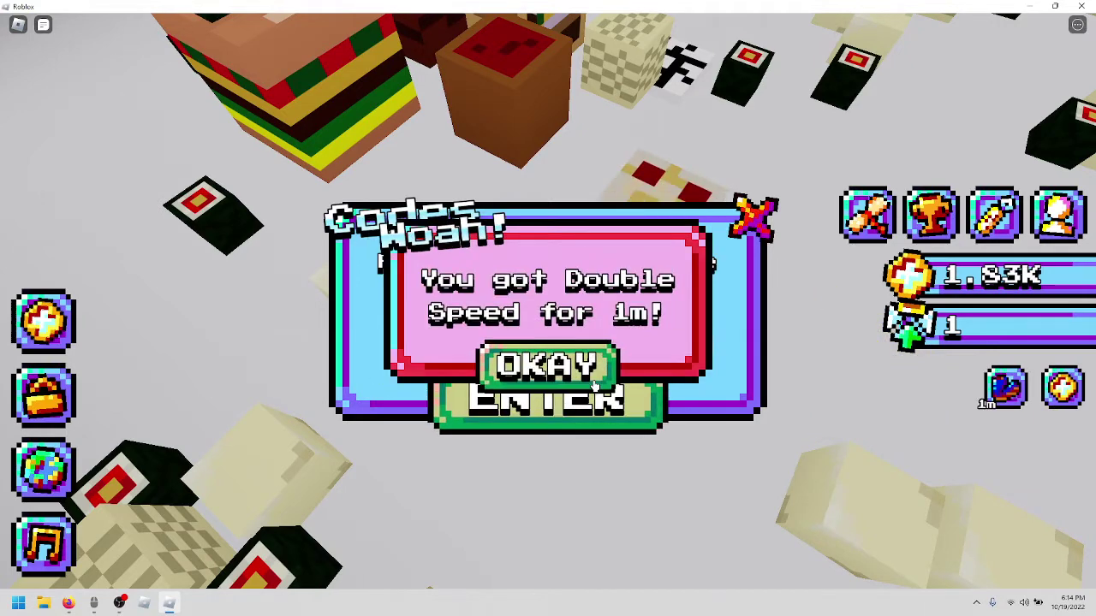
left_click(754, 212)
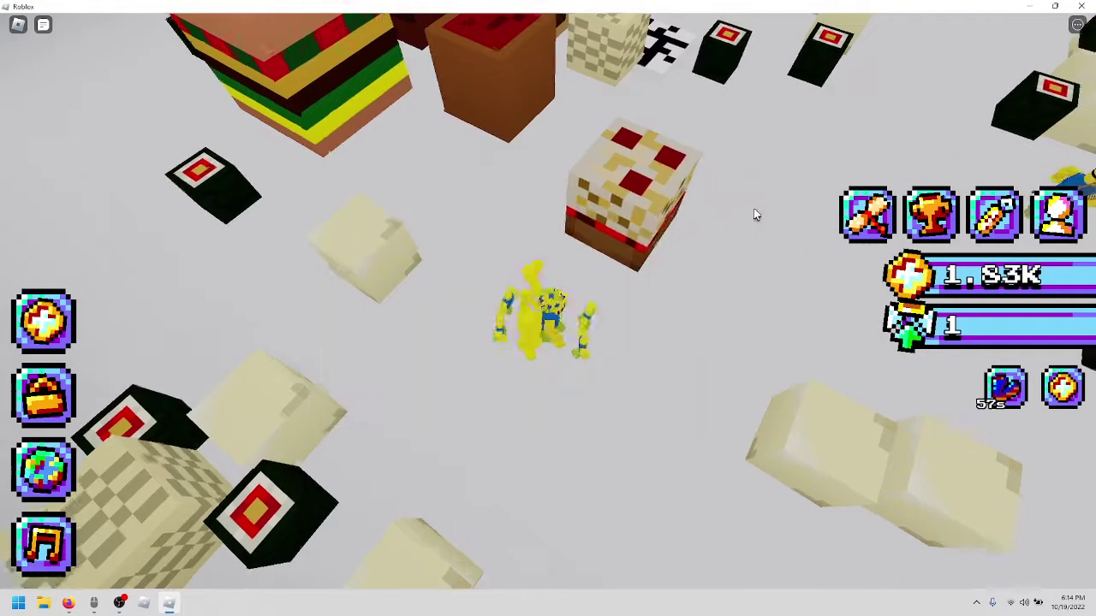
Merge sushi and pizza blocks in the arena, then drag the Roblox window's title bar.
left_click_drag(753, 212, 739, 227)
key("w")
key("w")
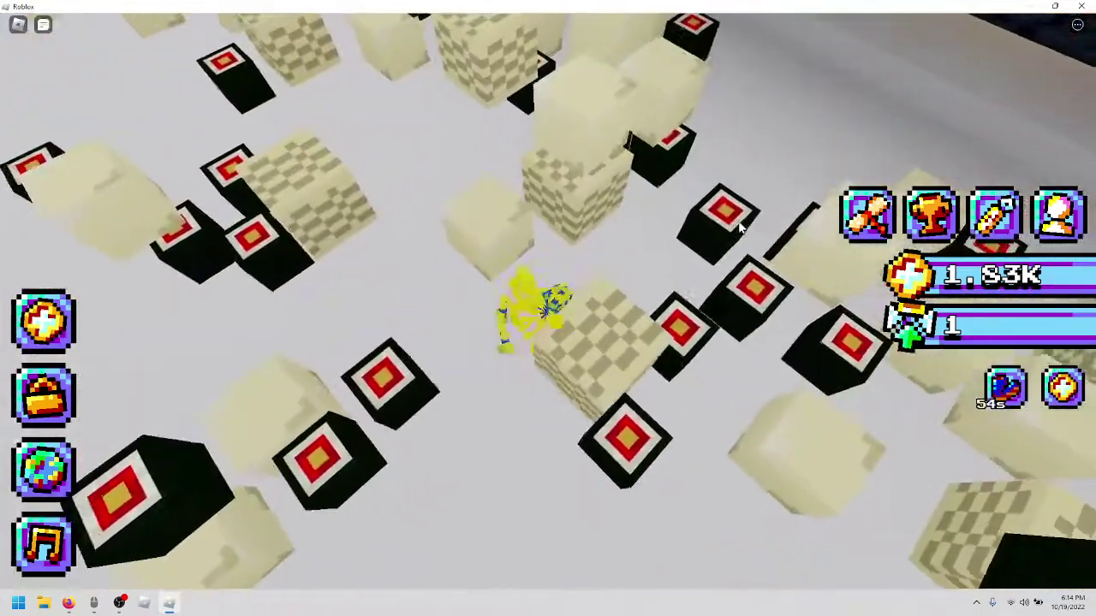
key("w")
key("w")
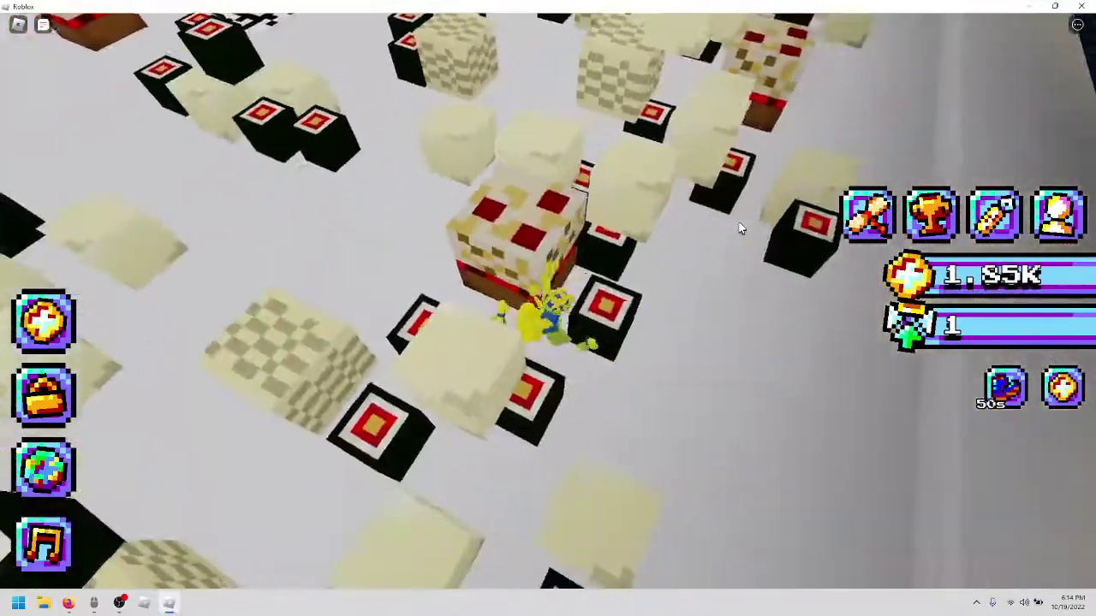
key("w")
key("w")
key("w")
key("w")
key("w")
scroll(741, 227, "down", 5)
key("w")
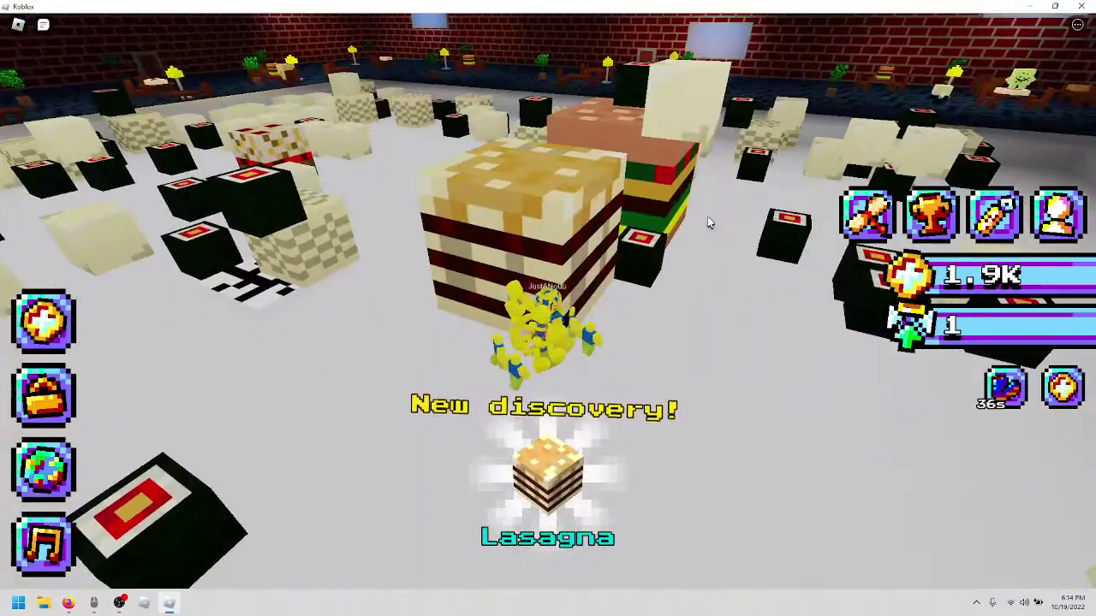
left_click_drag(662, 5, 548, 2)
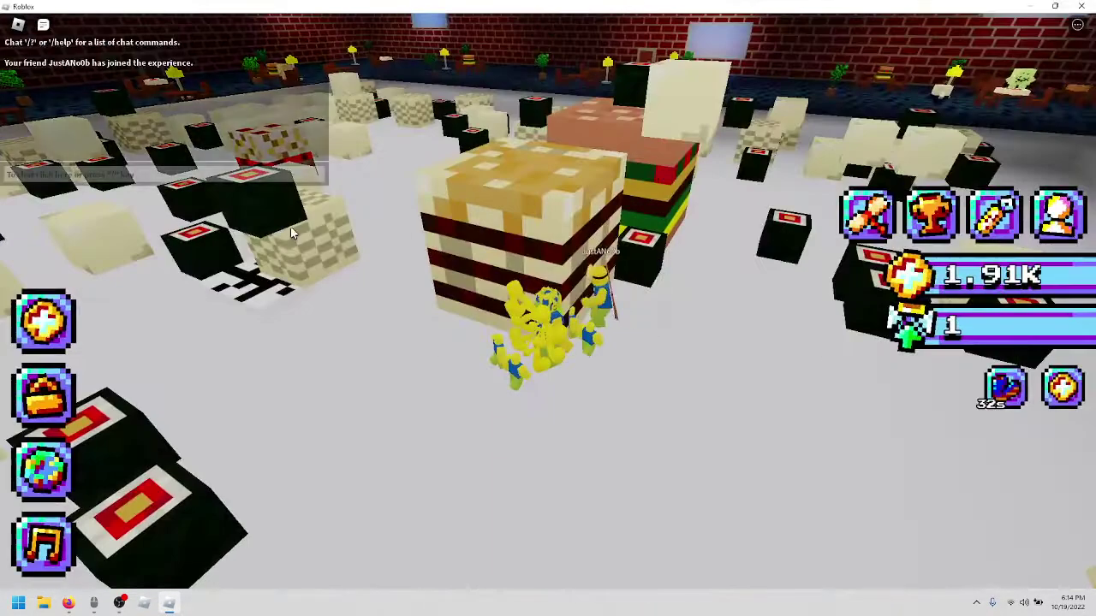
Restore down Roblox to read the About tab's redeem codes, then maximize the game again.
double_click(512, 5)
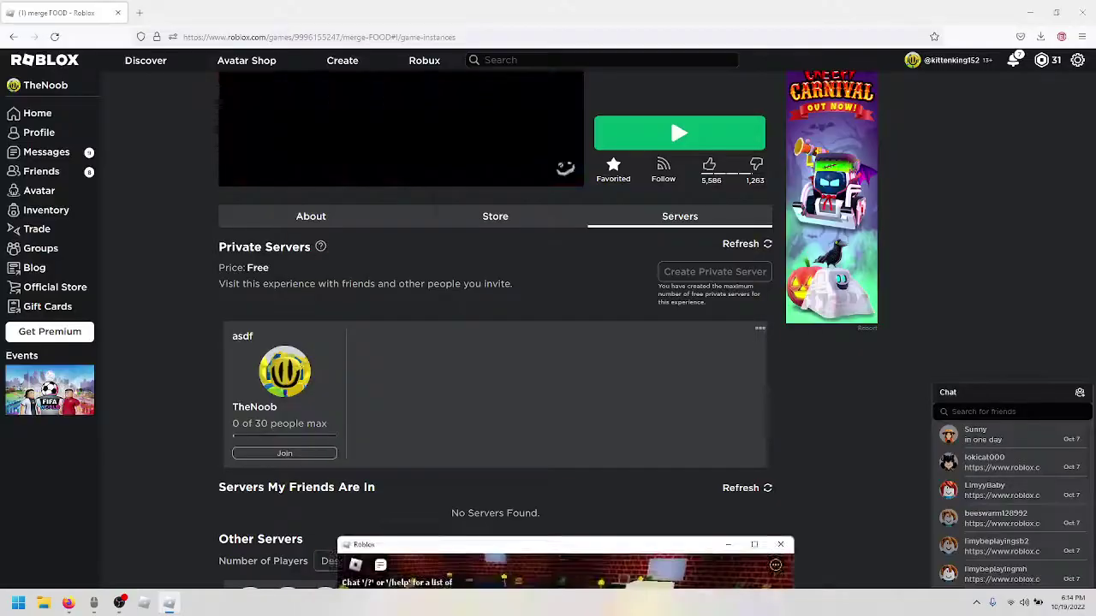
left_click(316, 220)
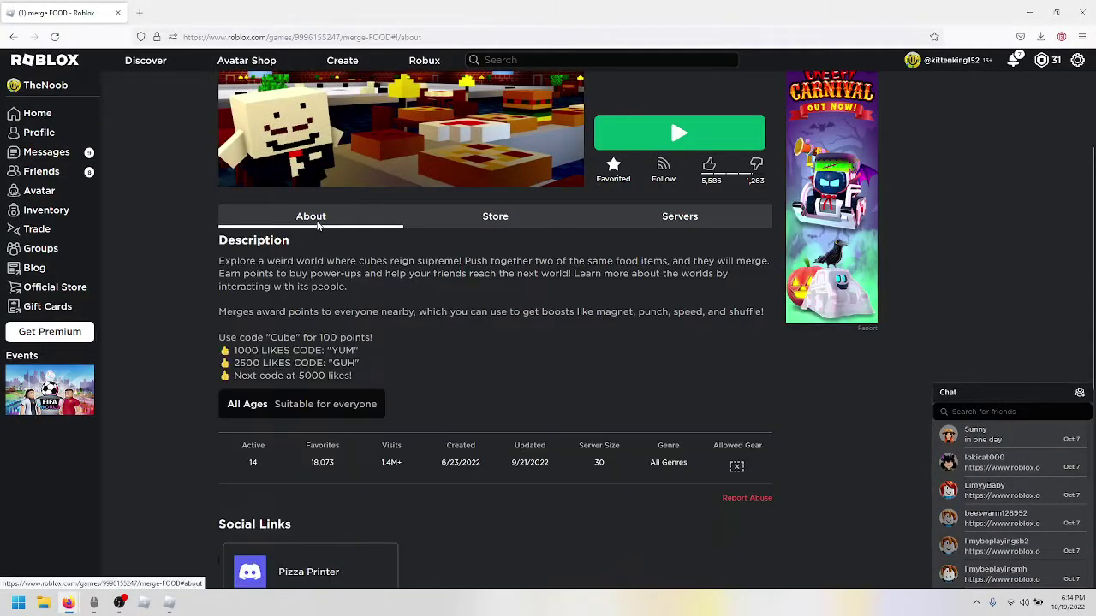
scroll(408, 402, "down", 1)
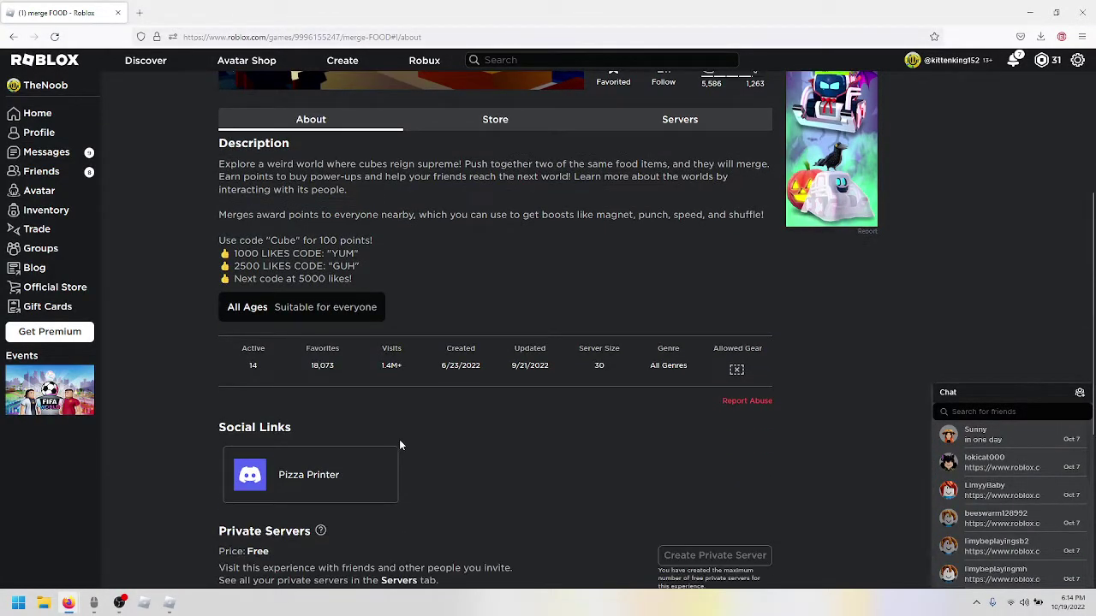
left_click(169, 605)
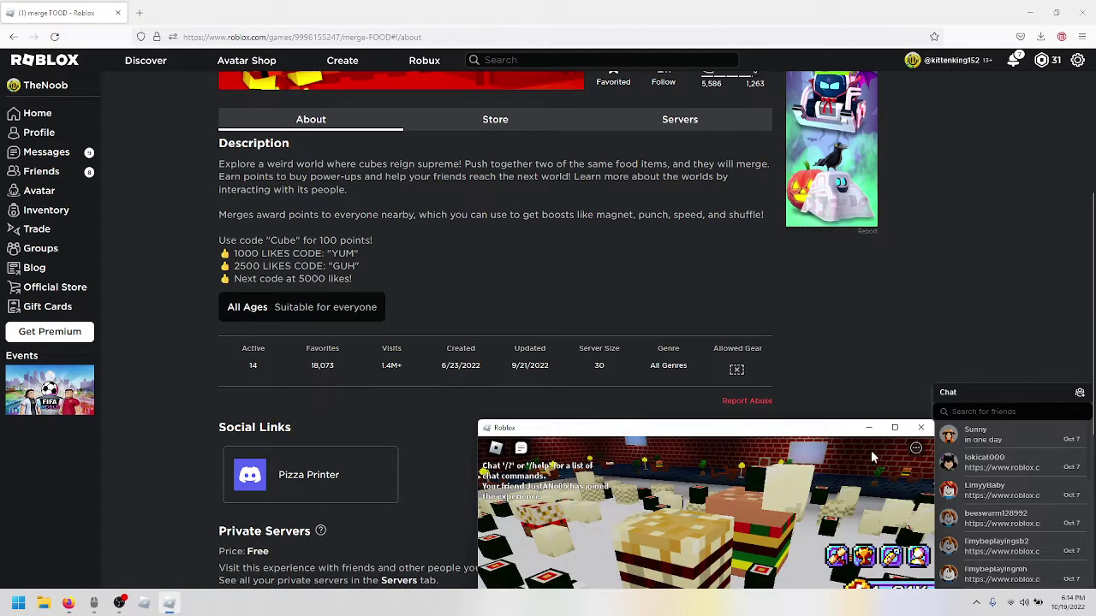
left_click(892, 428)
Redeem a game code for 100 bonus points, then close the Codes dialog.
left_click(998, 216)
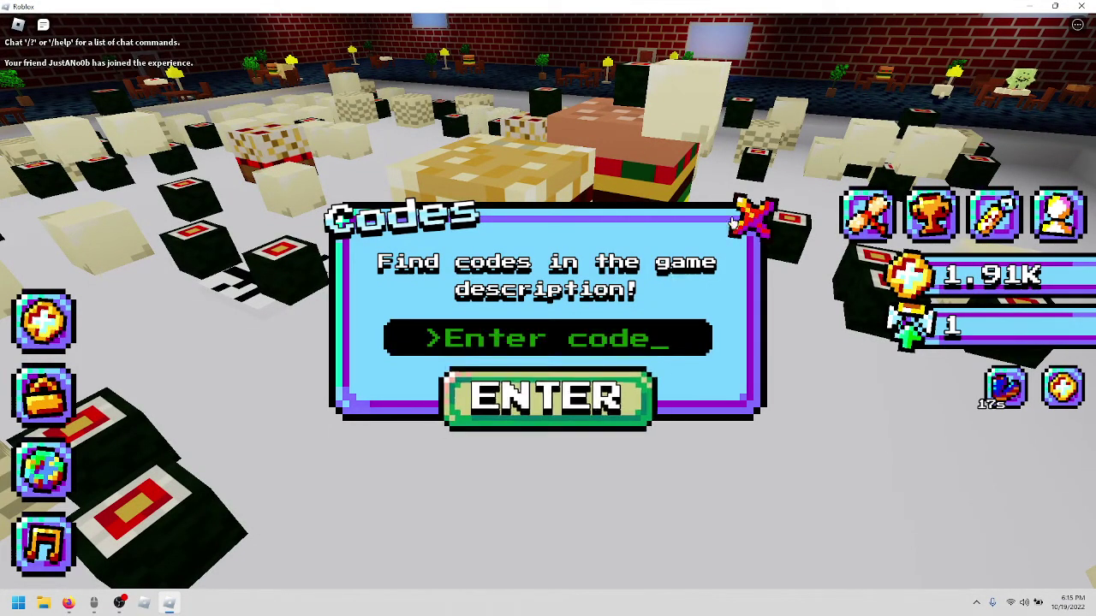
left_click(582, 395)
left_click(552, 366)
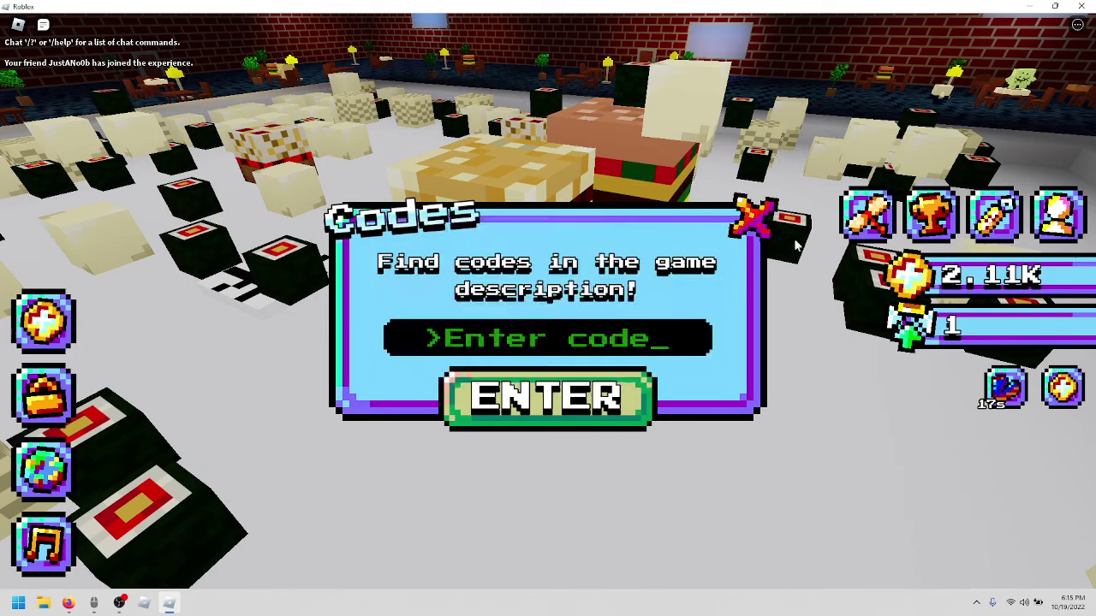
left_click(754, 220)
View the leaderboards, then decline the invite-friends prompt.
left_click(932, 214)
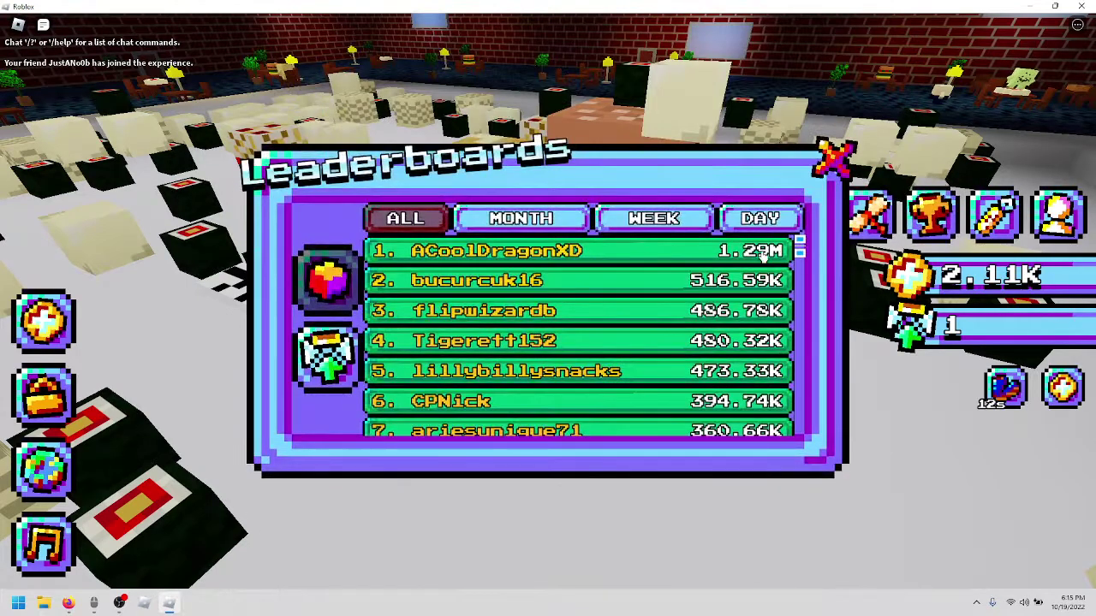
left_click(843, 159)
left_click(995, 214)
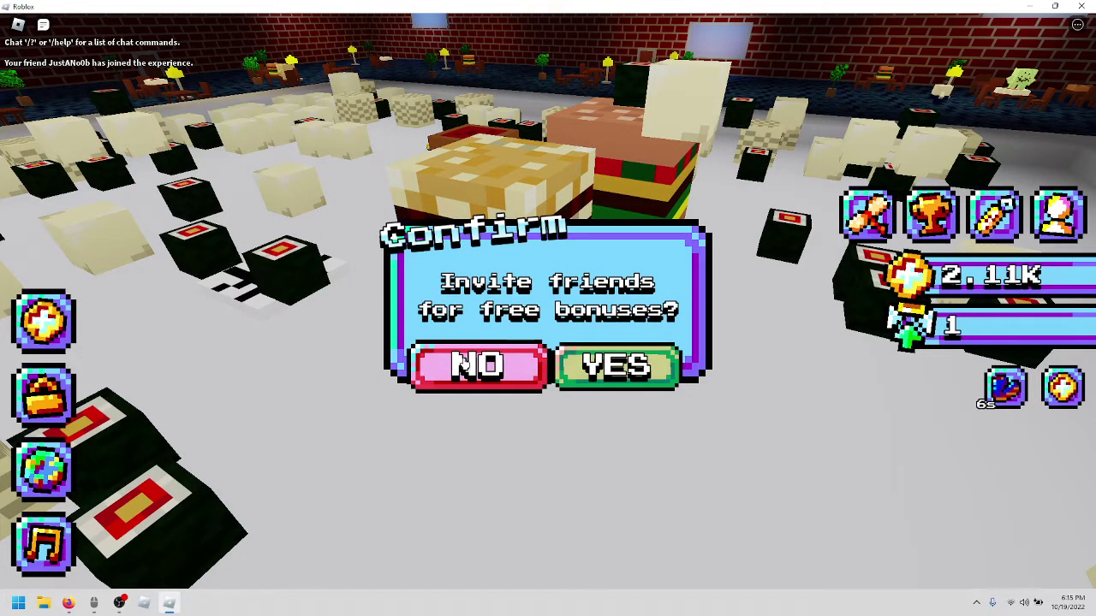
left_click(464, 366)
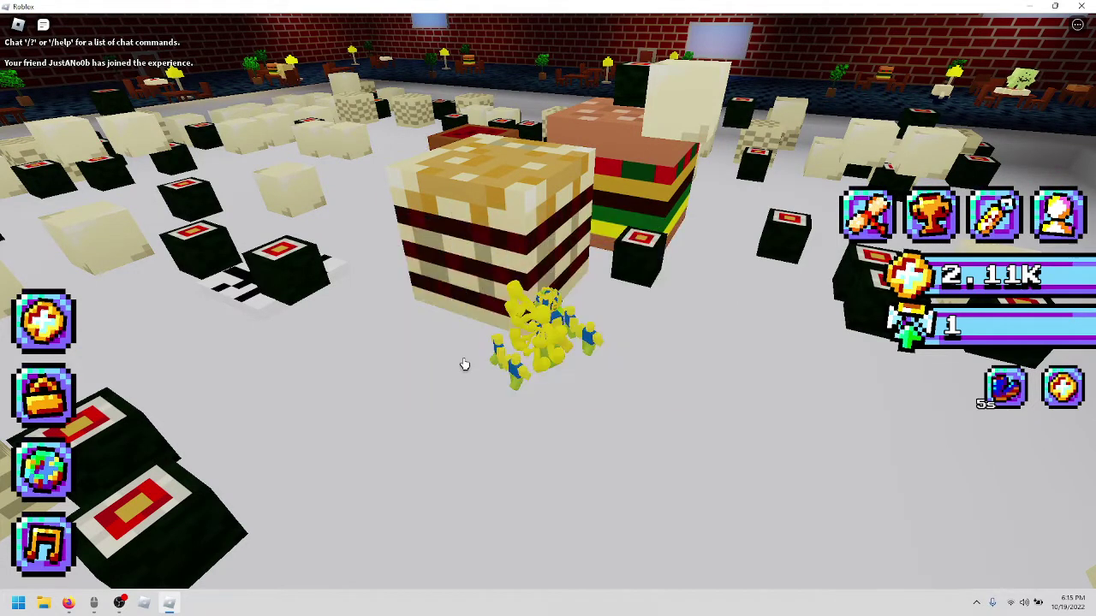
left_click(51, 330)
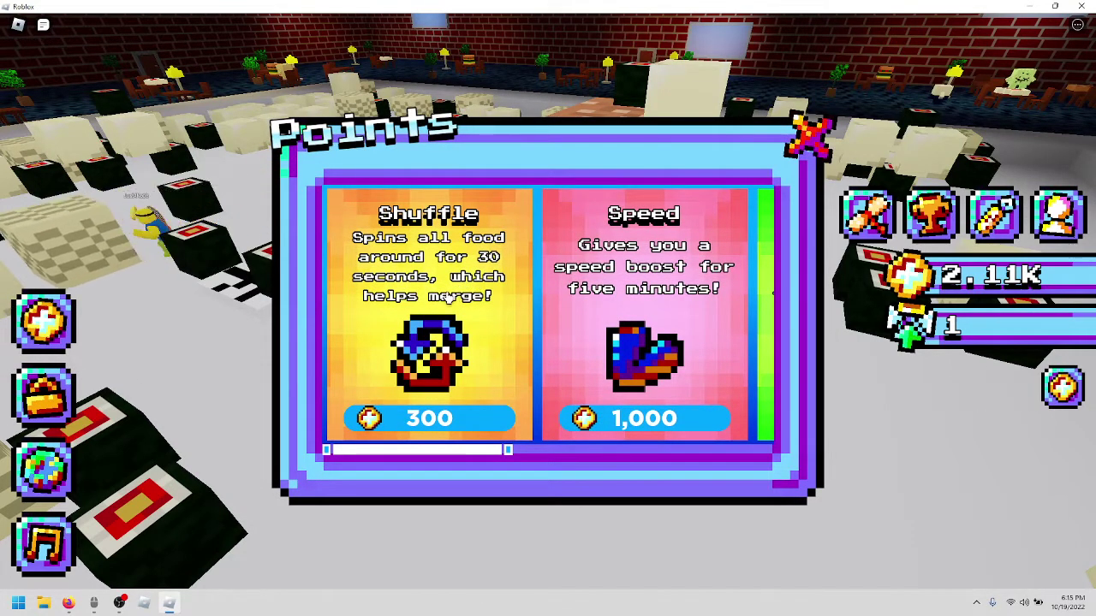
scroll(441, 298, "down", 1)
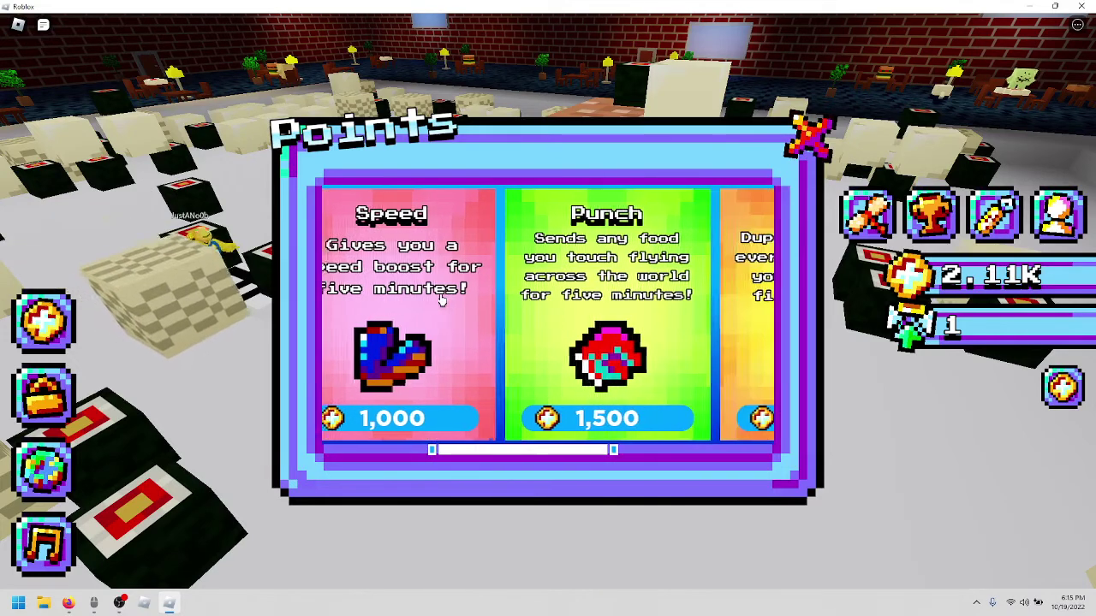
scroll(441, 299, "down", 1)
scroll(441, 299, "down", 2)
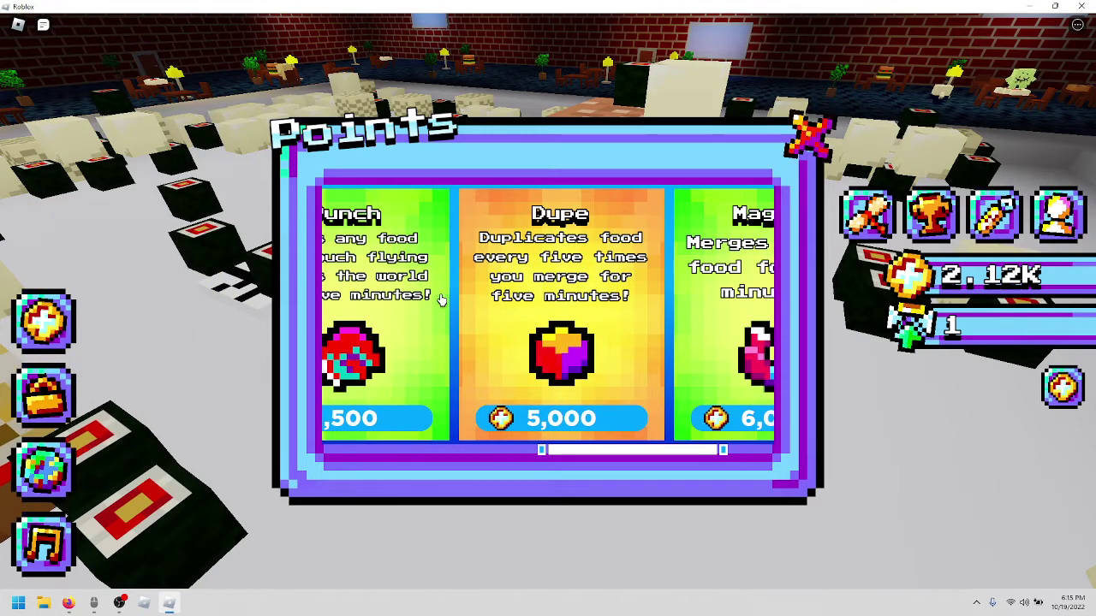
scroll(441, 300, "down", 1)
scroll(441, 299, "down", 1)
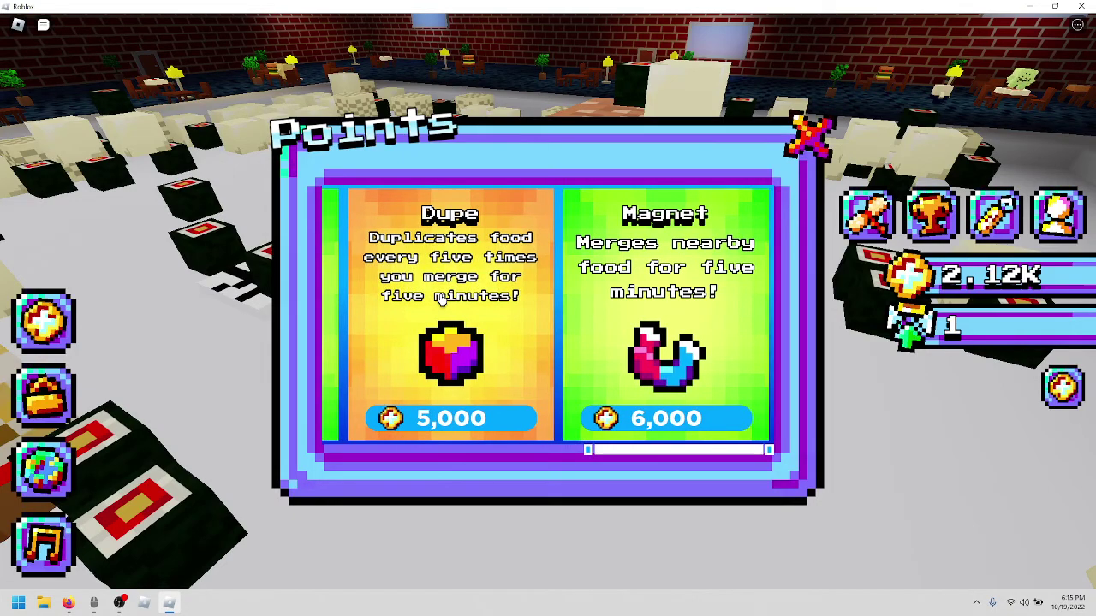
scroll(441, 300, "up", 2)
scroll(440, 300, "up", 2)
left_click(46, 465)
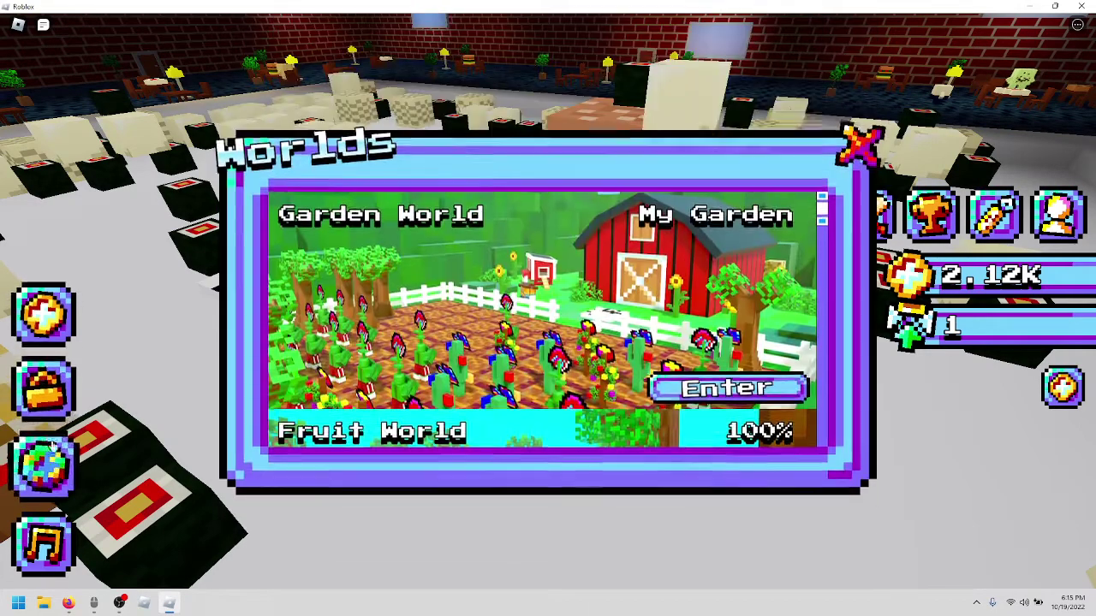
left_click(44, 390)
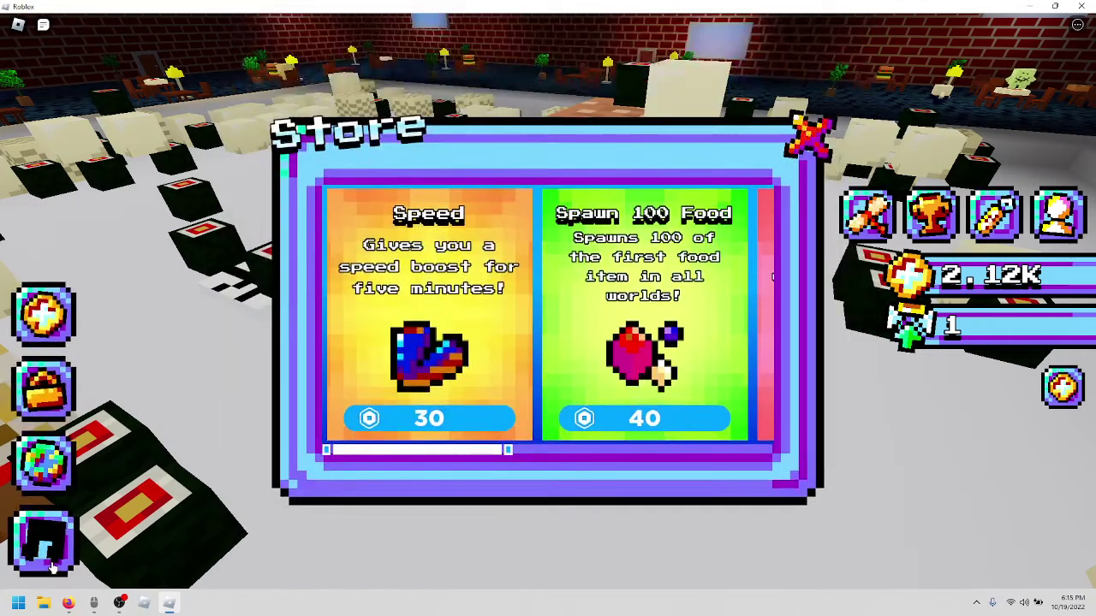
scroll(689, 332, "down", 2)
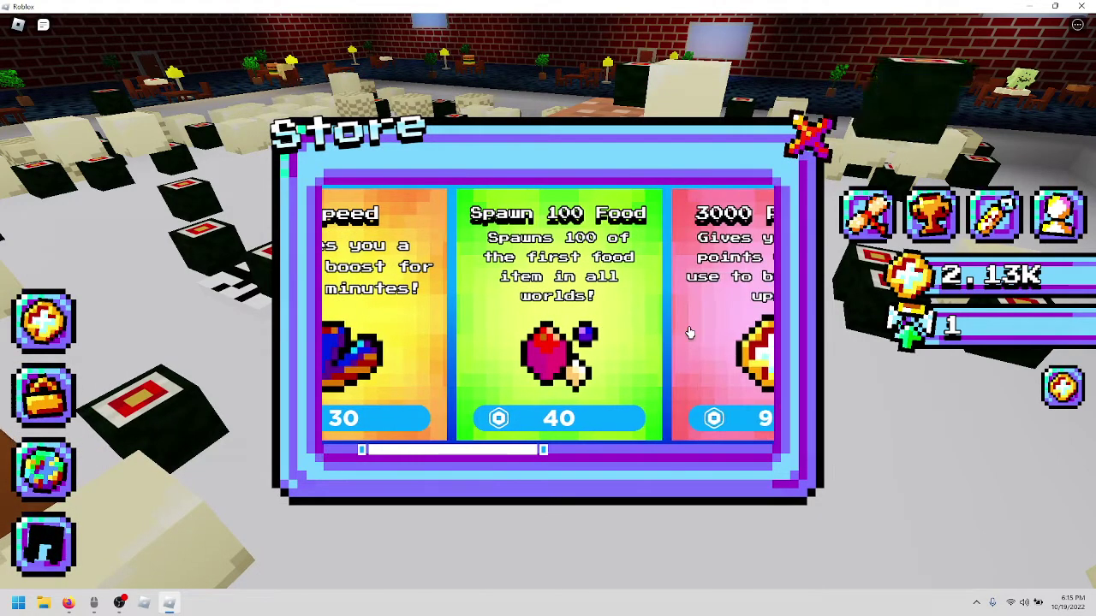
scroll(689, 332, "down", 2)
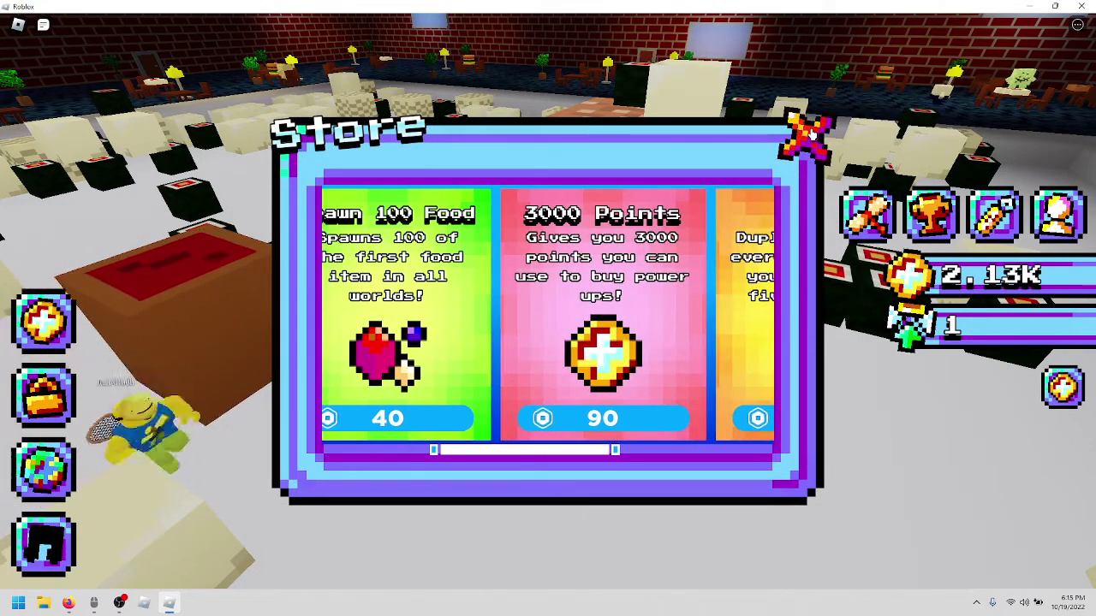
left_click(812, 132)
mouse_move(547, 342)
left_mouse_down()
mouse_move(599, 310)
mouse_move(548, 283)
left_mouse_up()
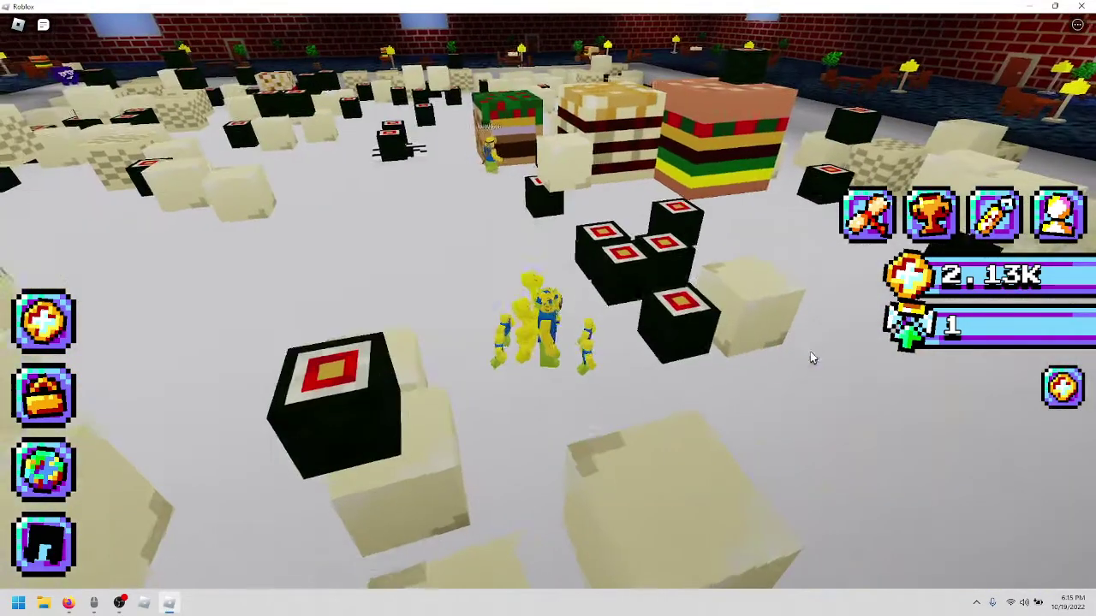
Turn the camera and walk among the food blocks, merging into a cake block.
mouse_move(809, 351)
left_mouse_down()
mouse_move(487, 247)
mouse_move(493, 260)
left_mouse_up()
key("w")
key("w")
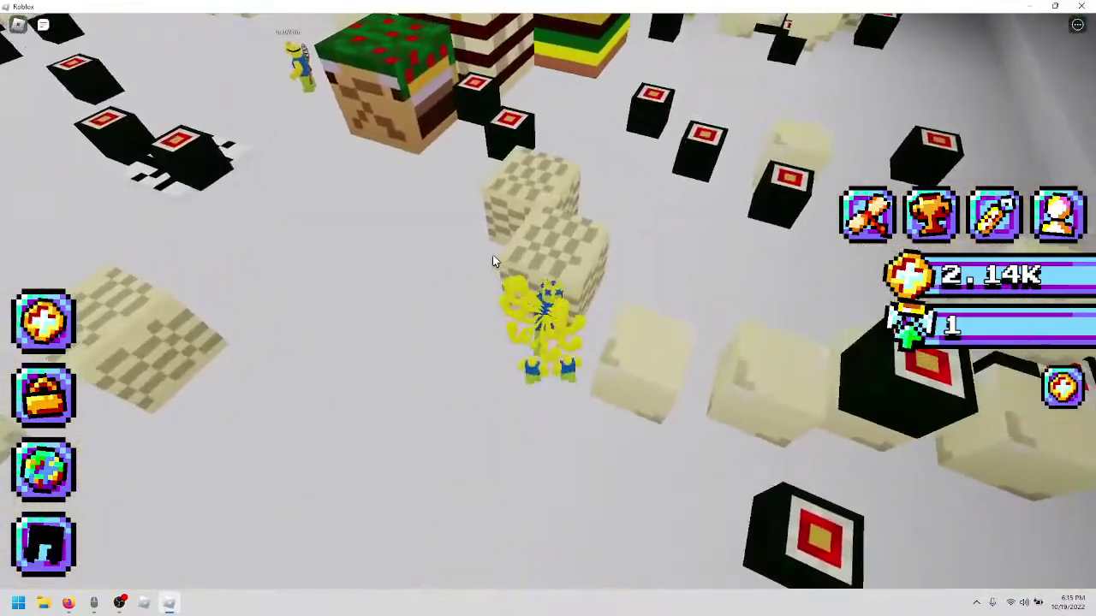
key("w")
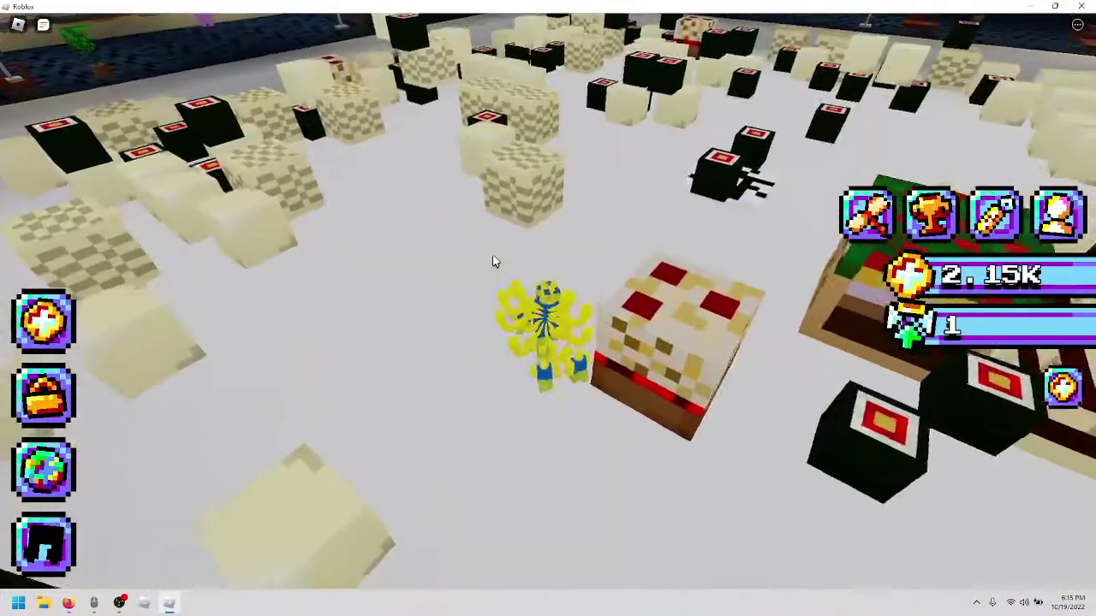
key("w")
key("w")
key("w")
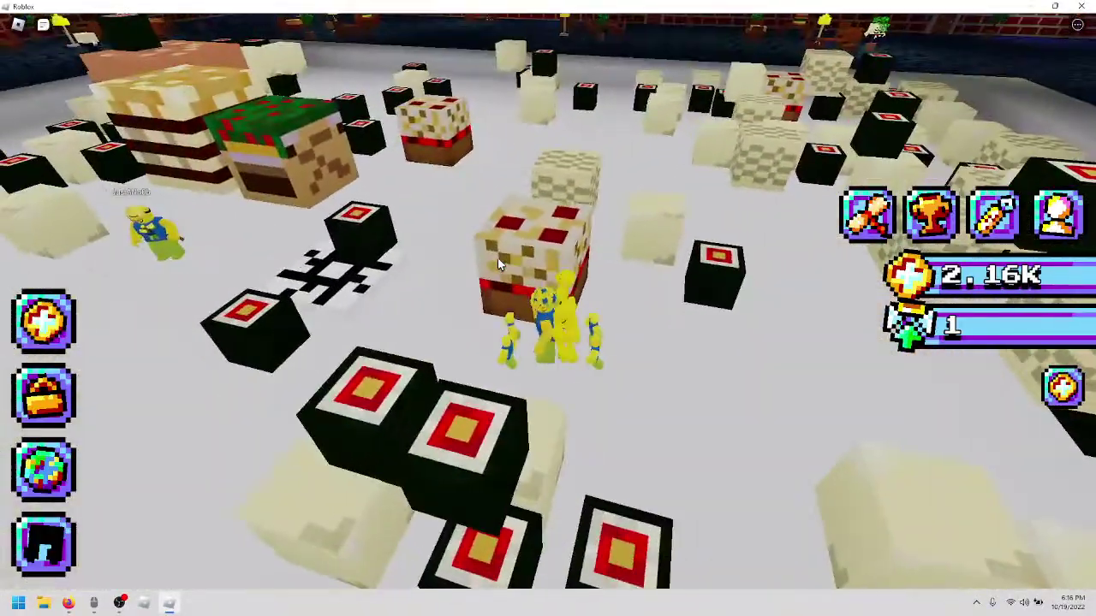
key("w")
key("w")
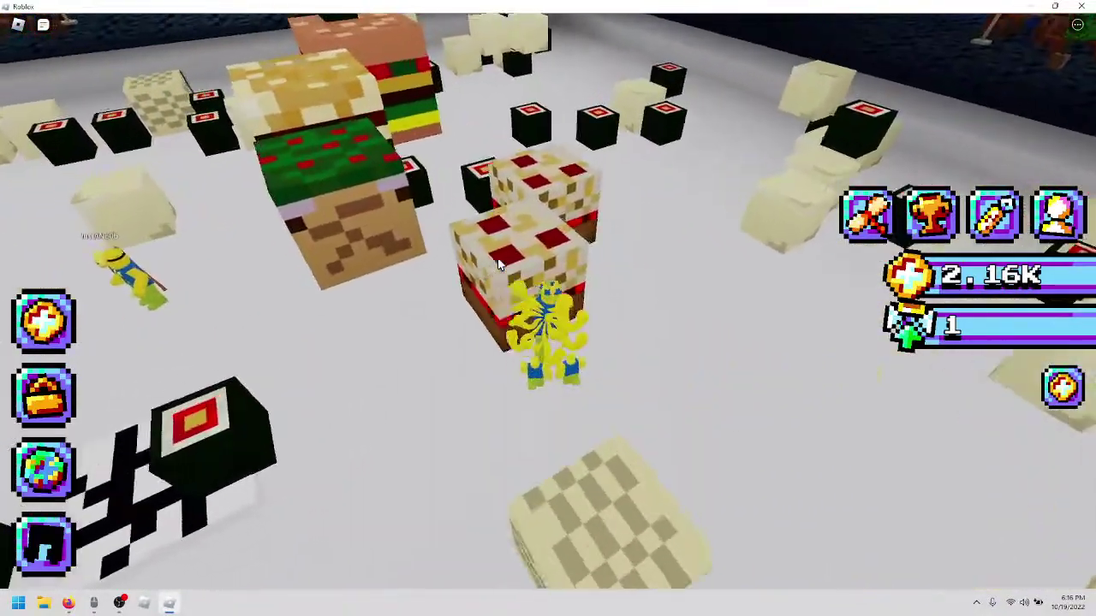
key("w")
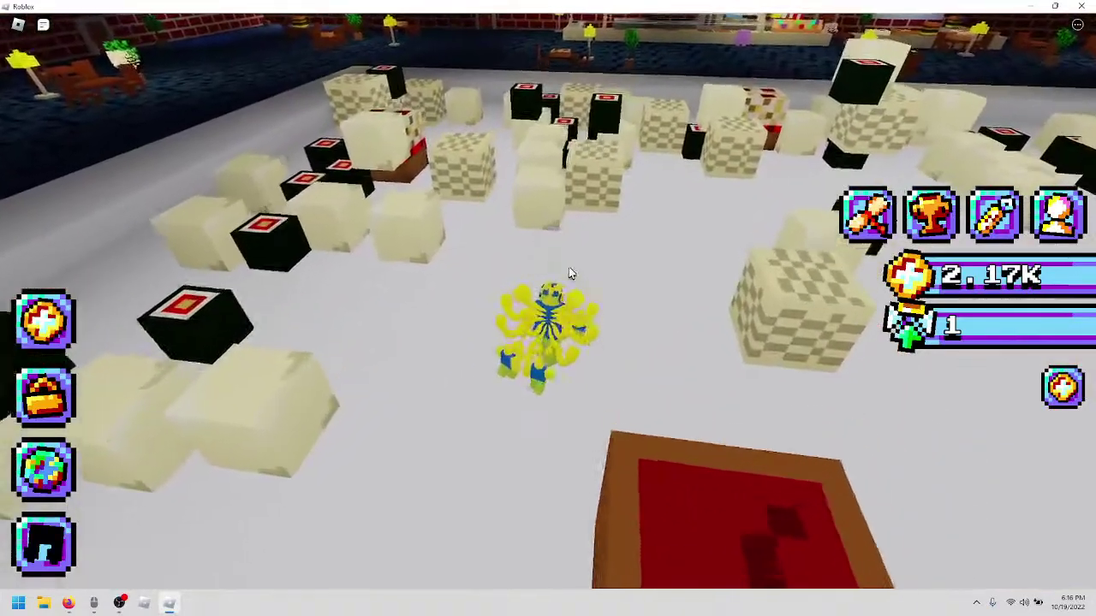
Keep walking past the red cake toward the green cake, collecting coins to 2.2K.
key("w")
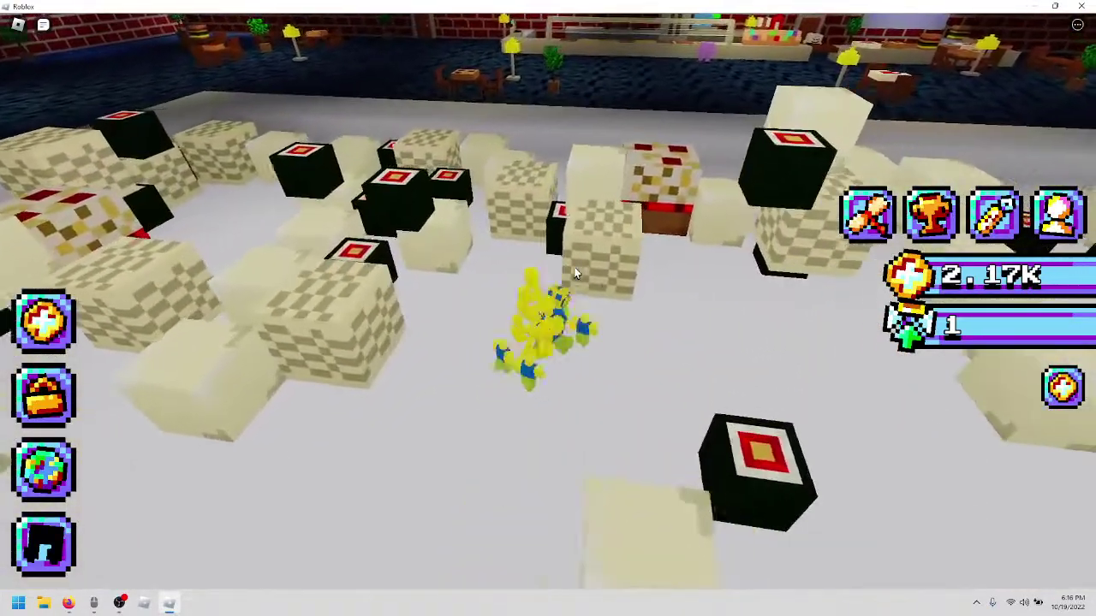
key("w")
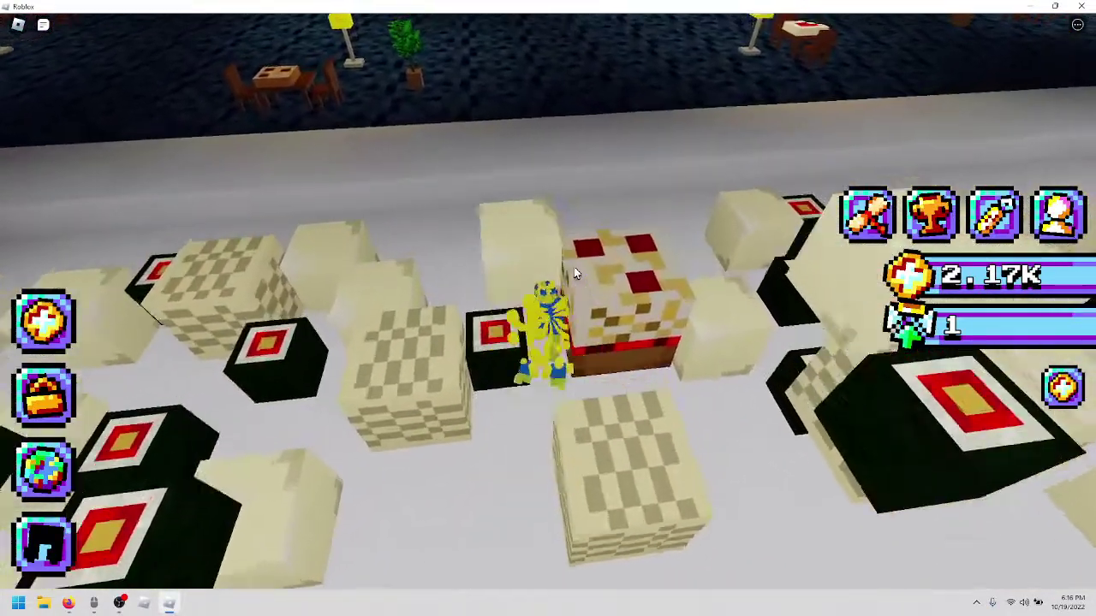
key("w")
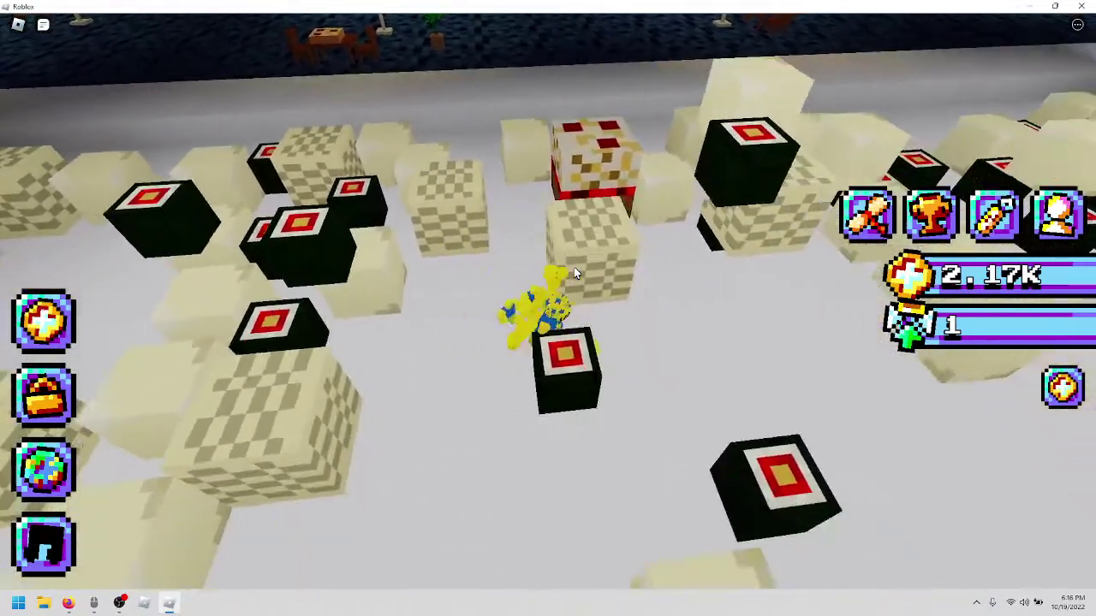
key("w")
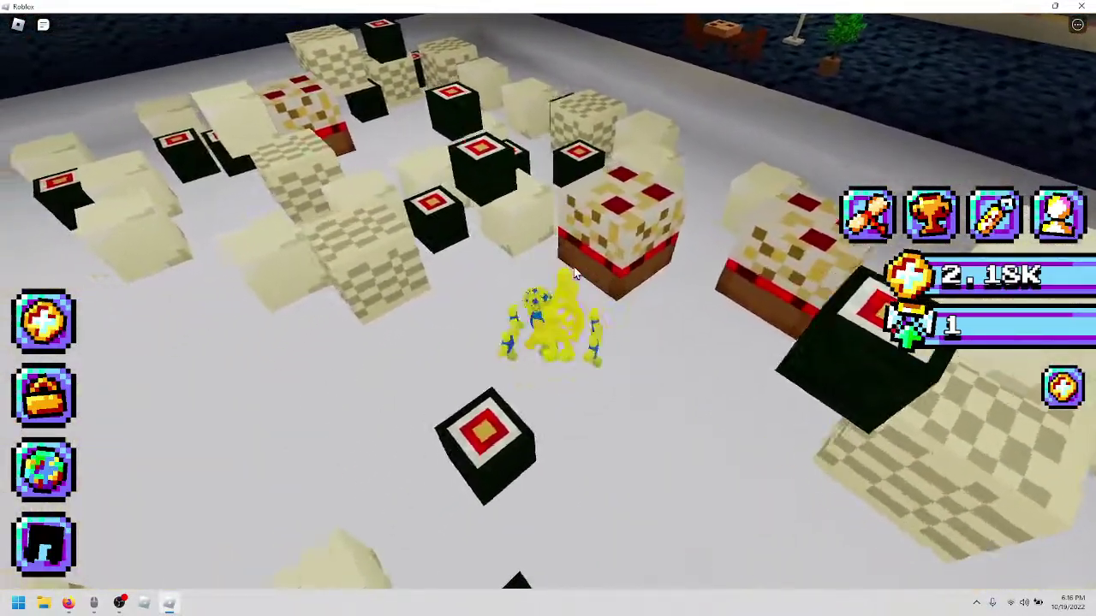
key("w")
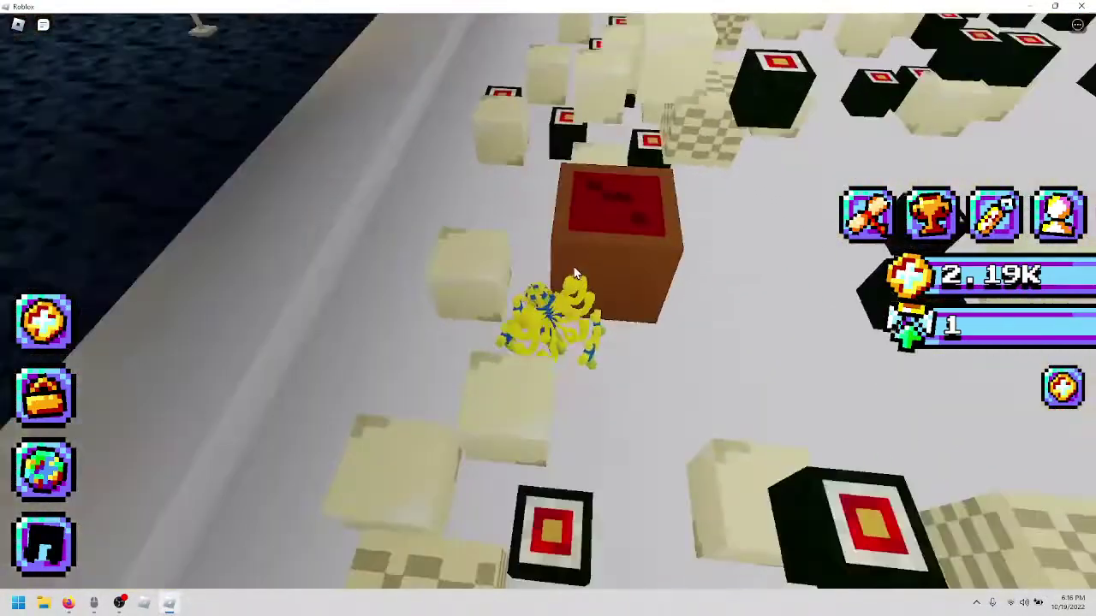
key("w")
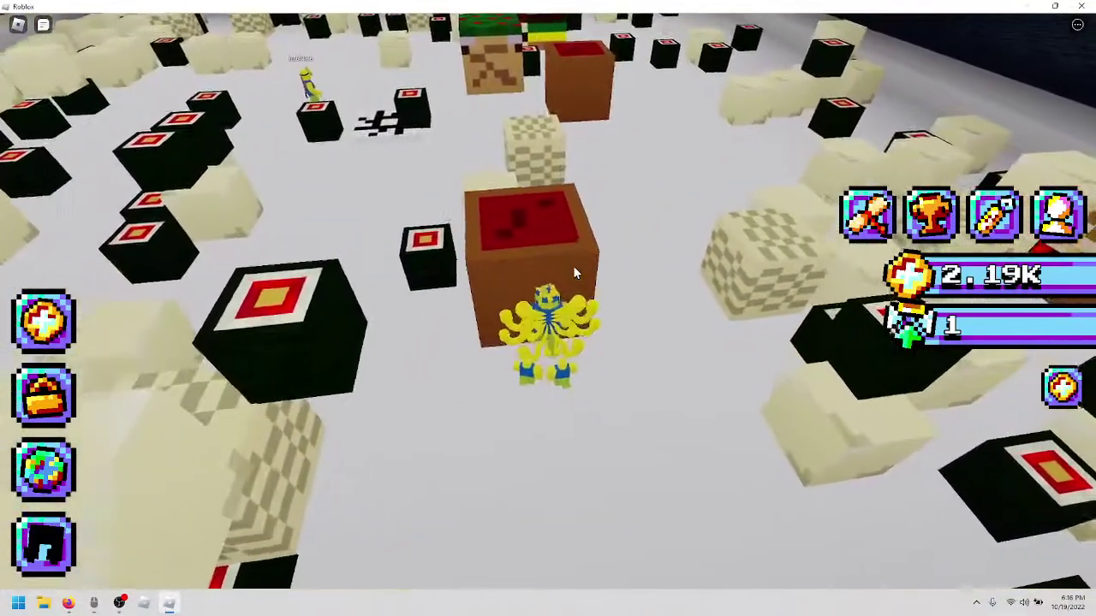
key("w")
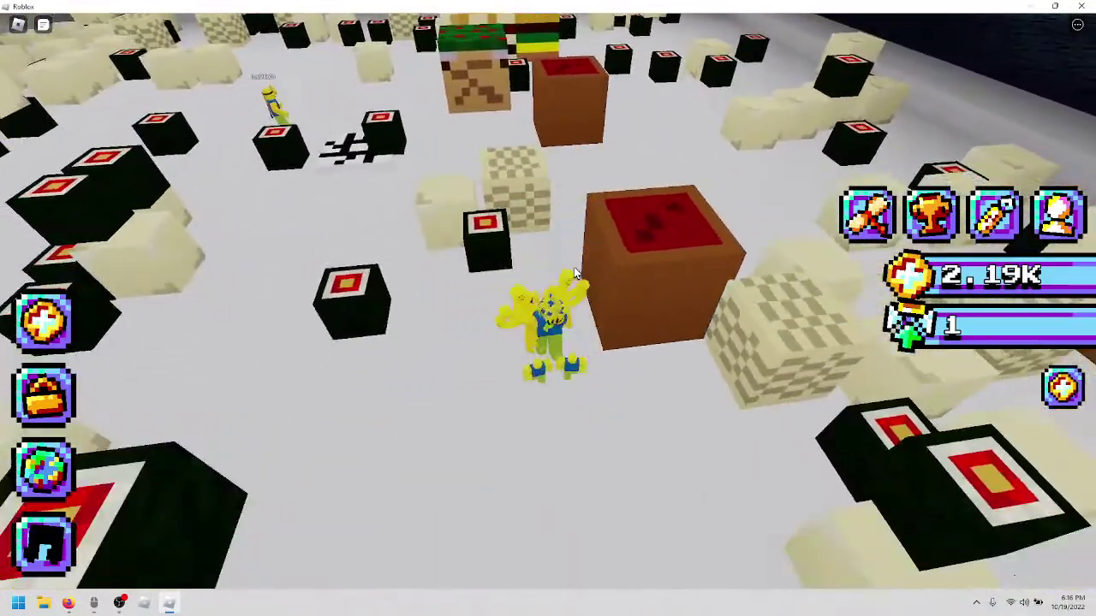
key("w")
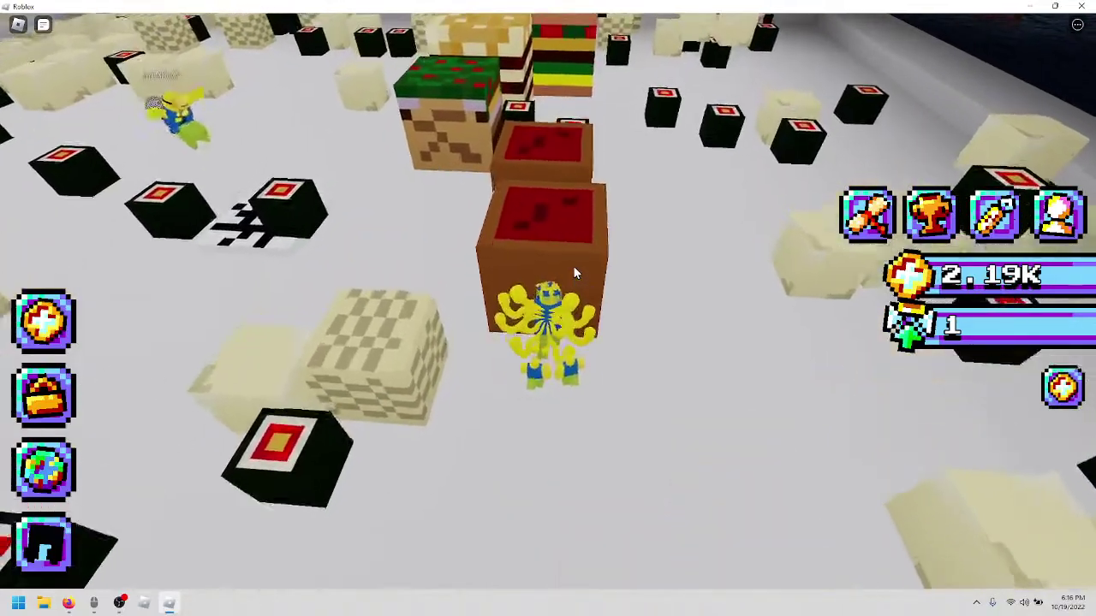
key("w")
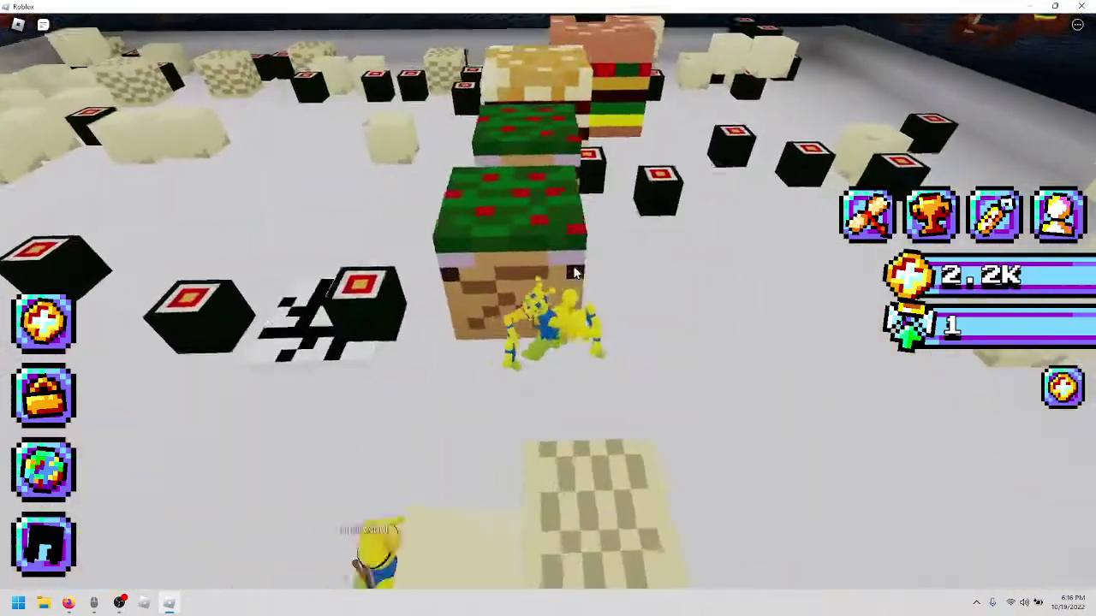
Walk through the dessert blocks collecting coins and circle the brown block.
key("w")
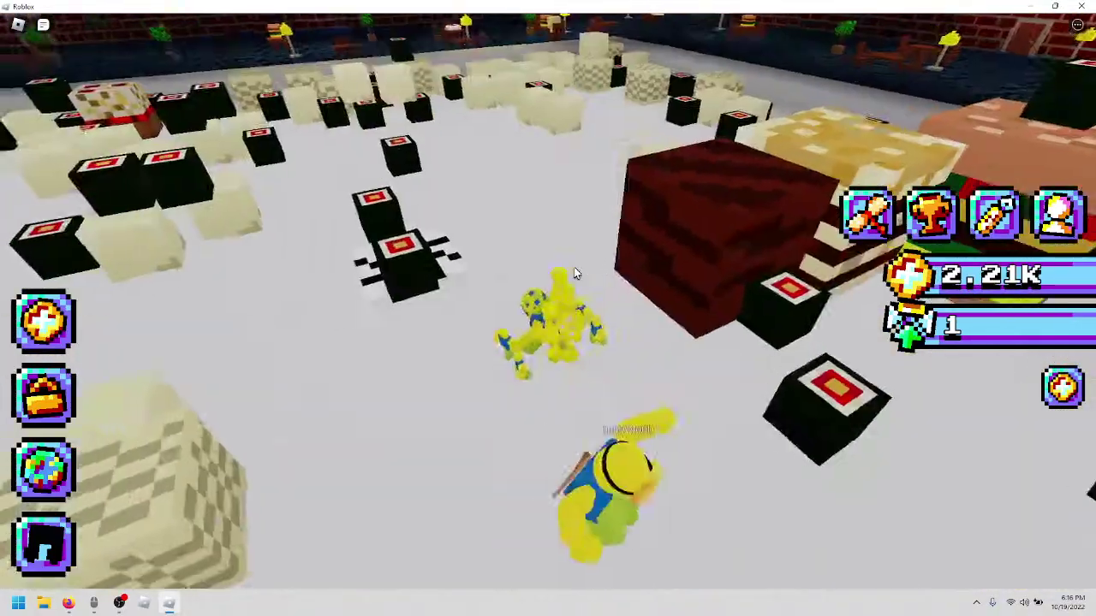
key("w")
key("w")
key("w")
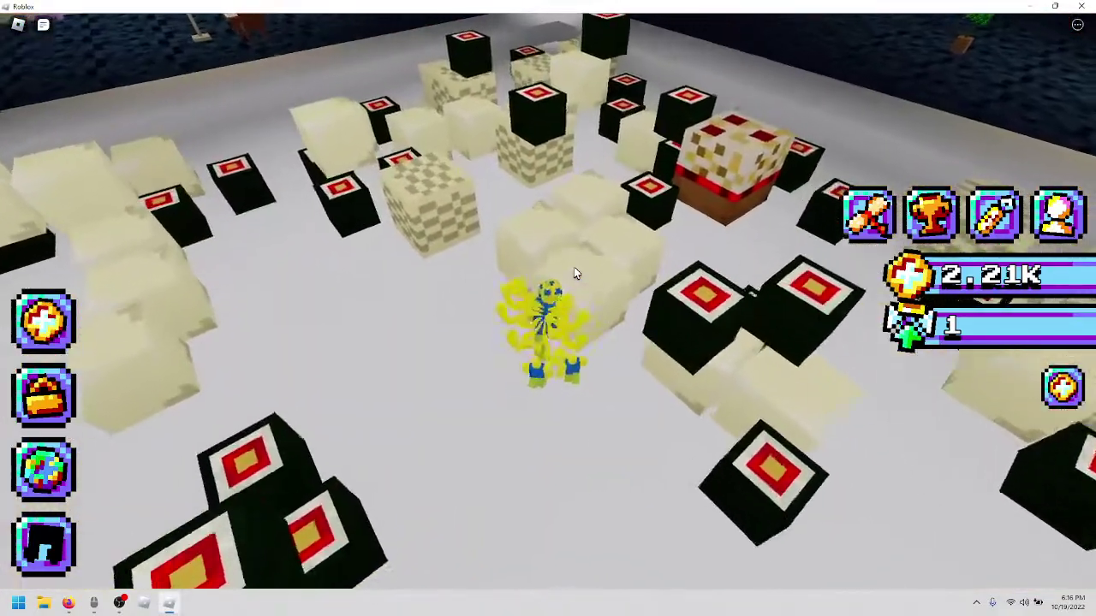
key("w")
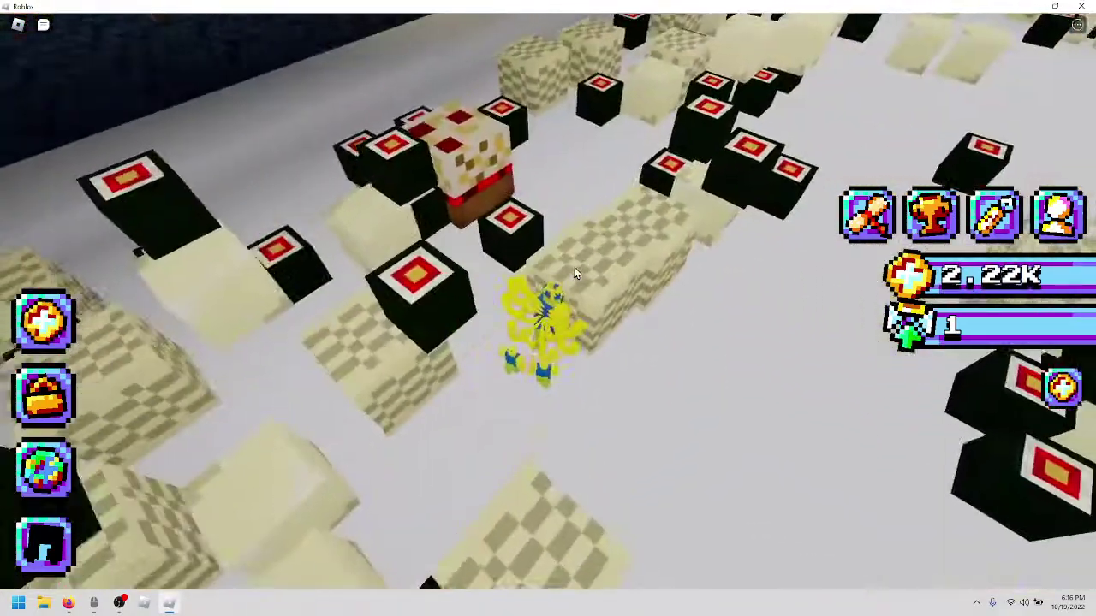
key("w")
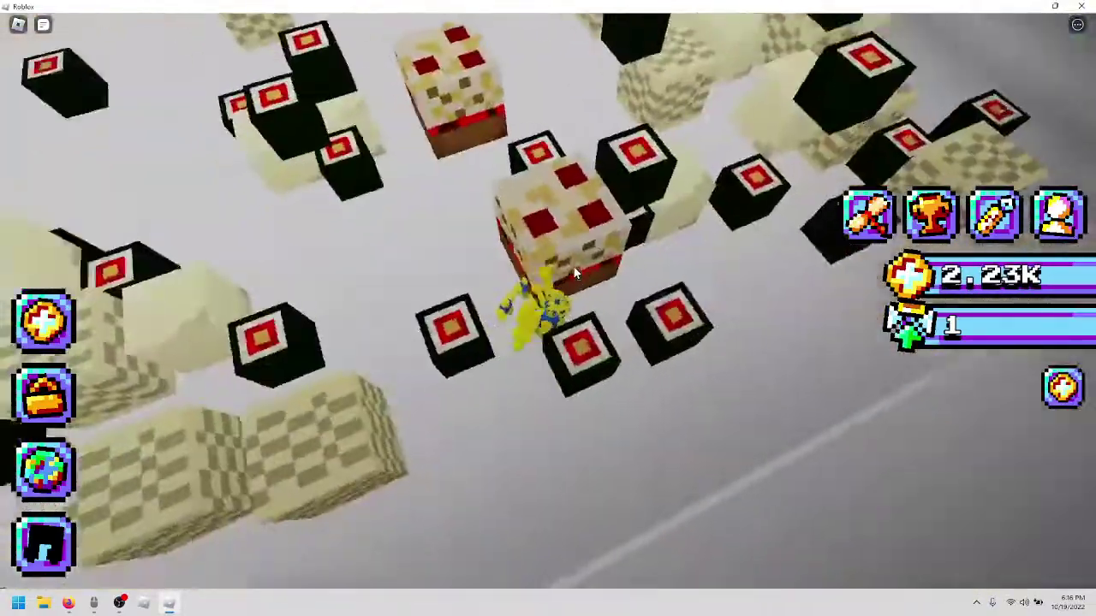
key("w")
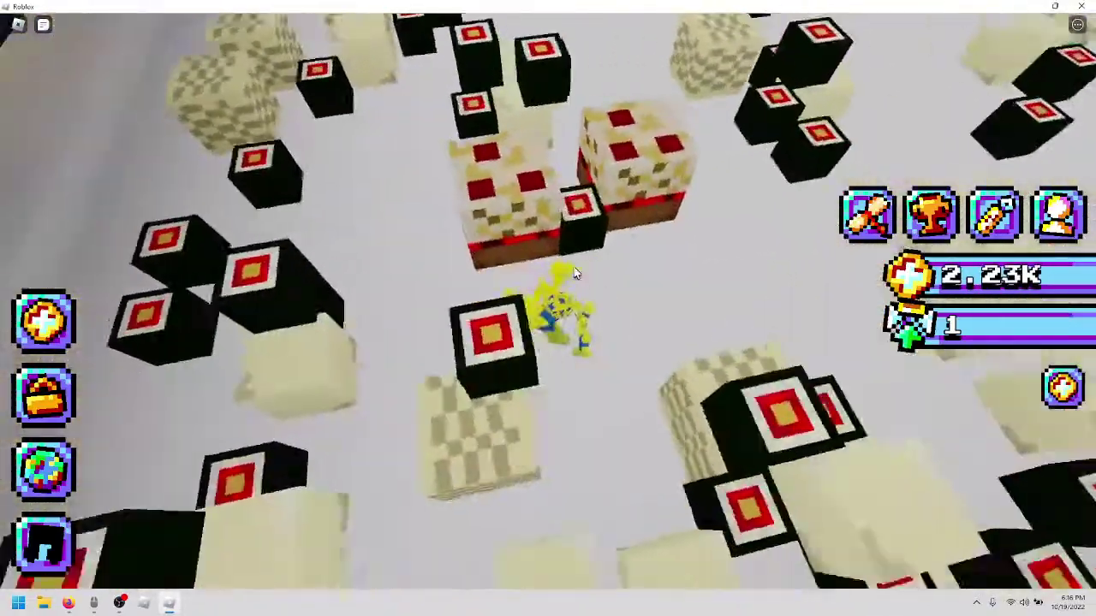
key("w")
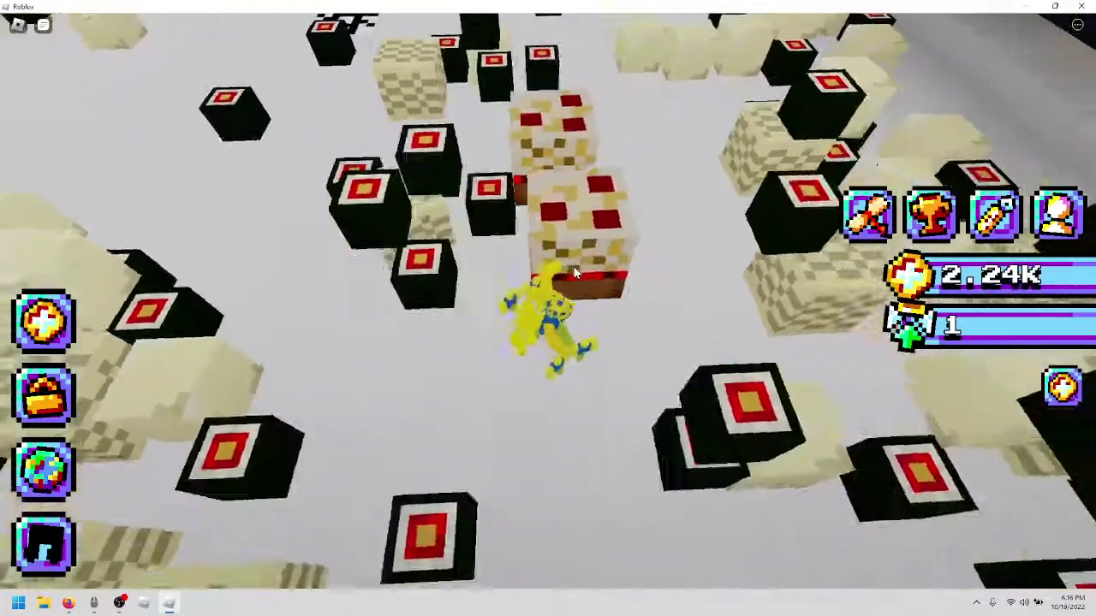
key("w")
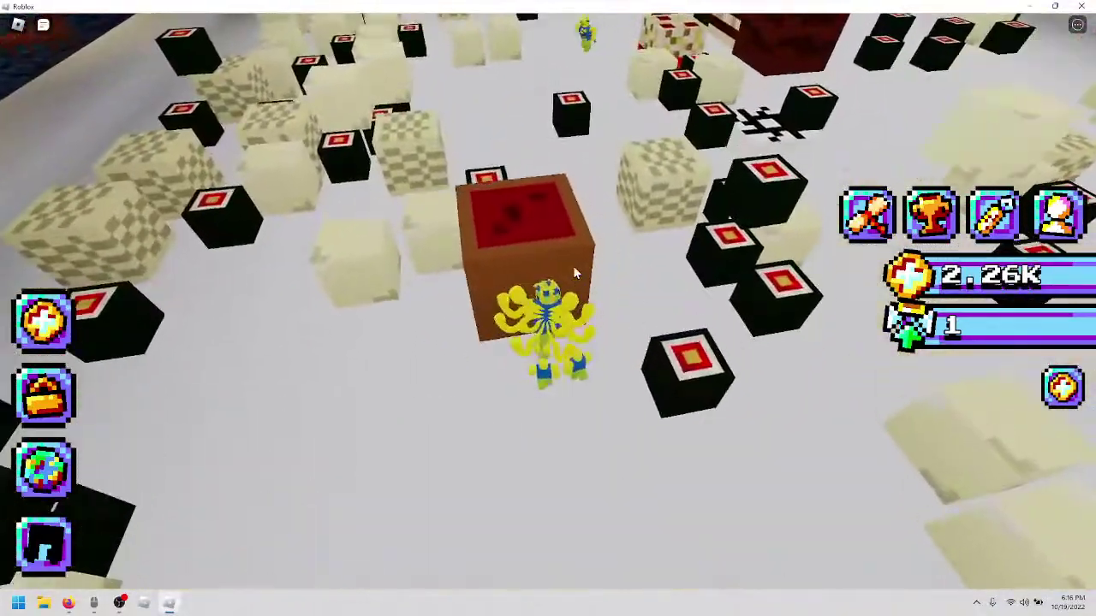
key("w")
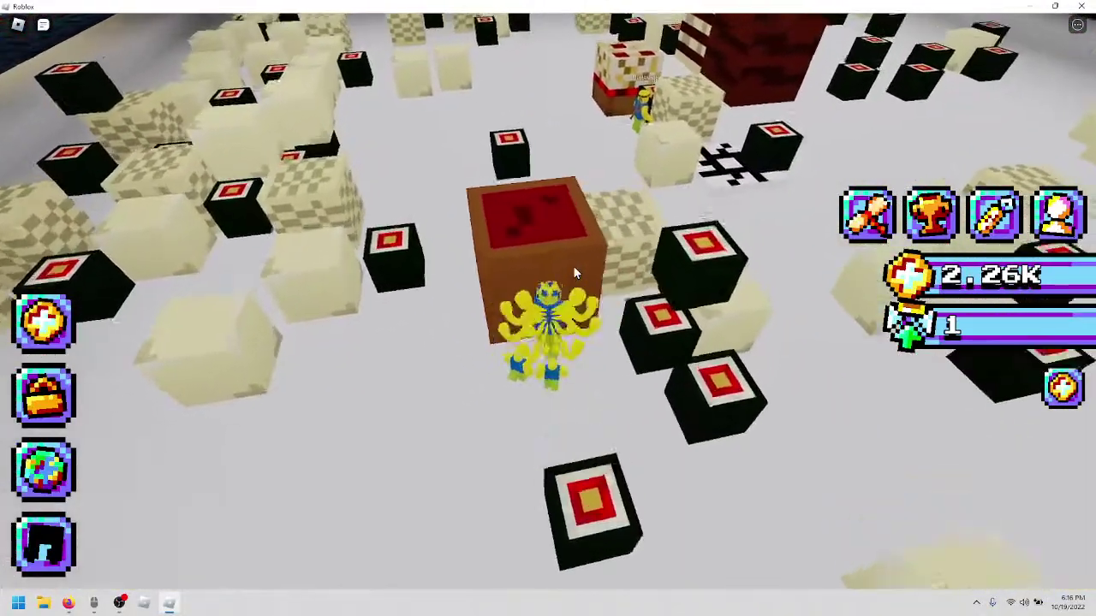
key("w")
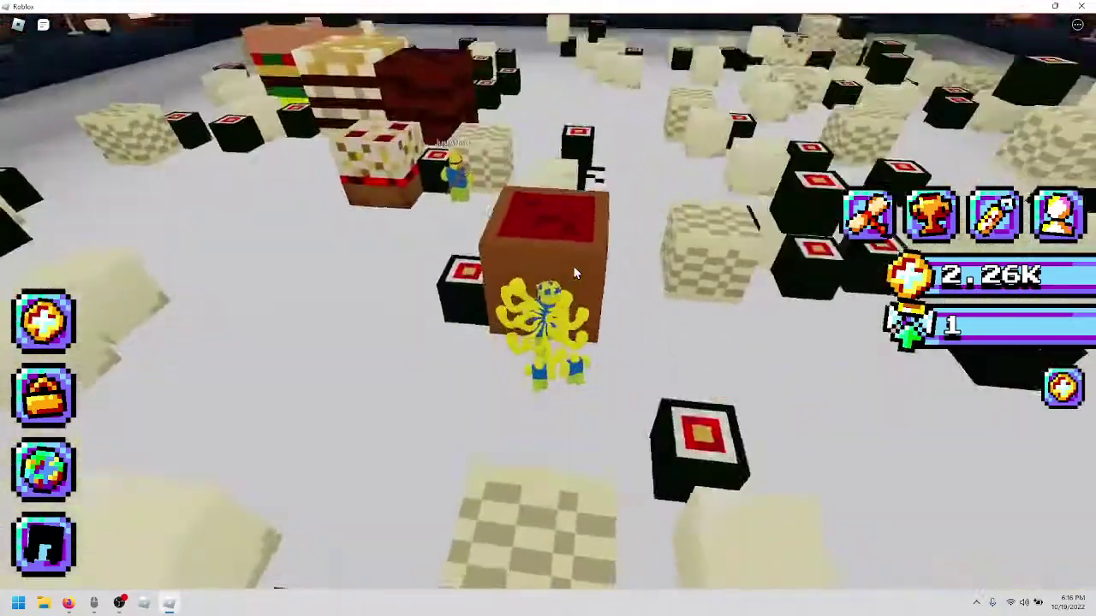
key("w")
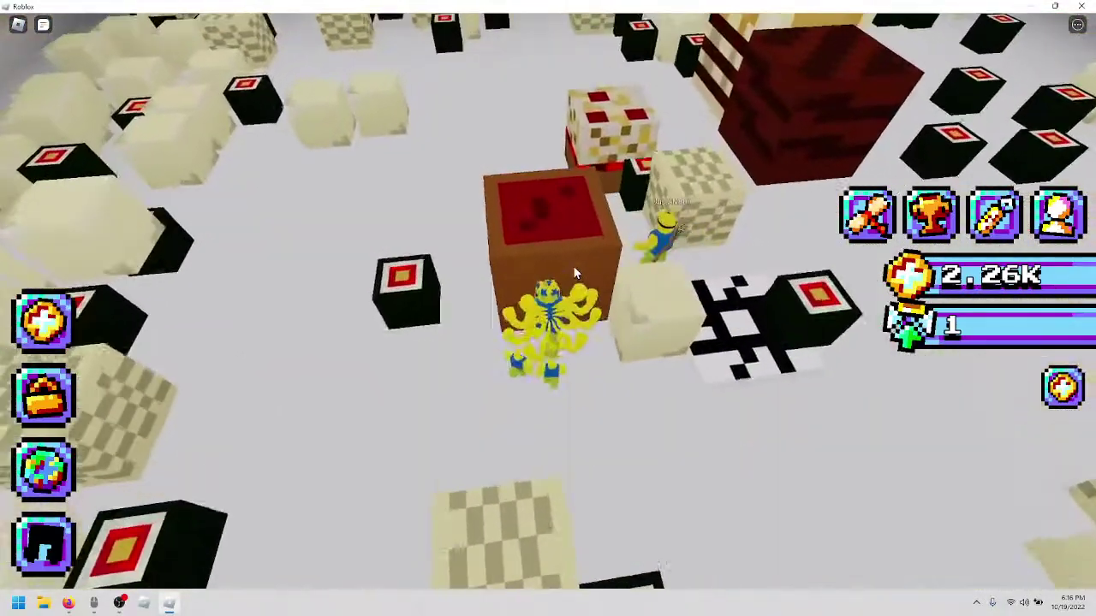
key("w")
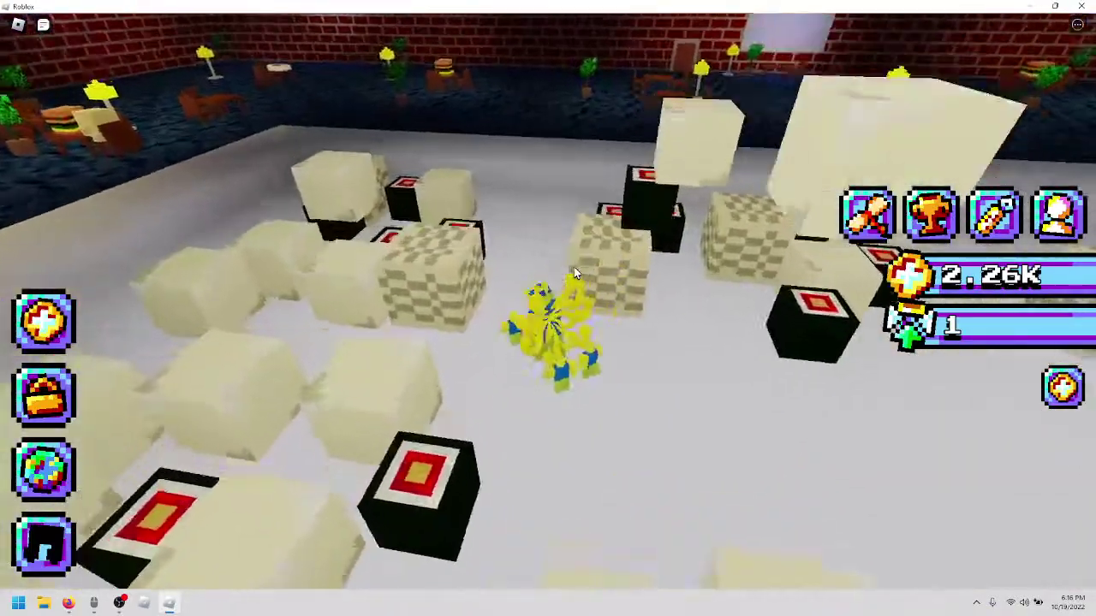
Keep roaming the block field toward the cakes, raising coins to 2.28K.
key("w")
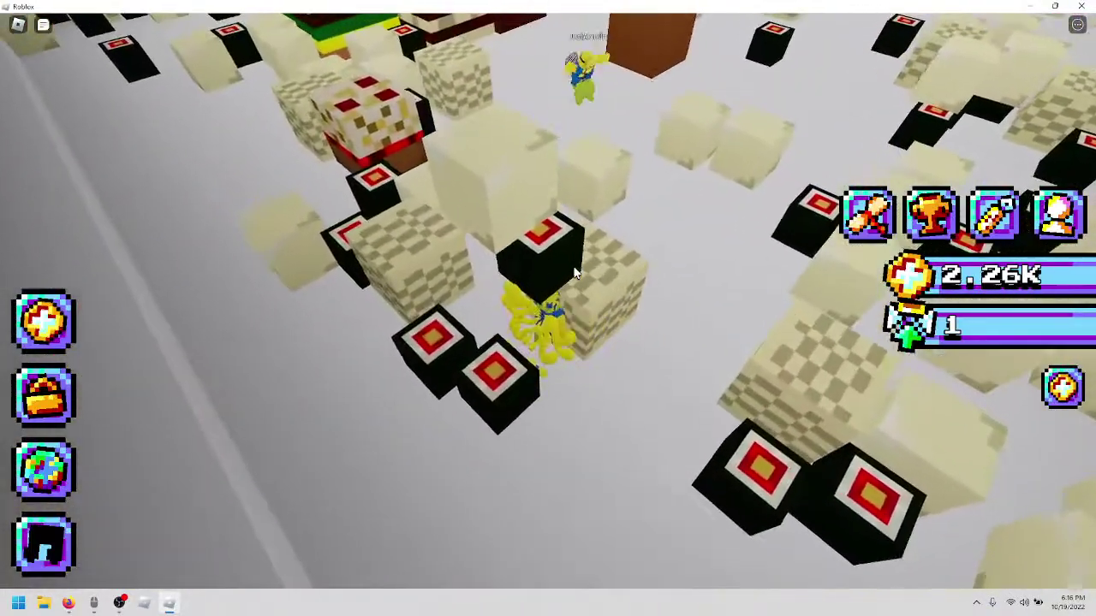
key("w")
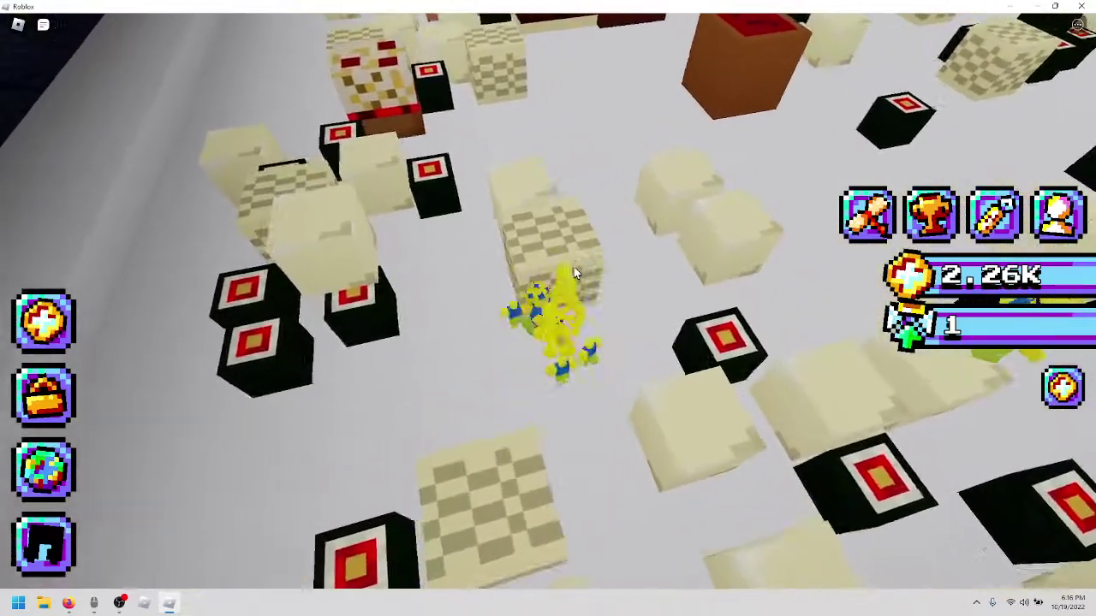
key("w")
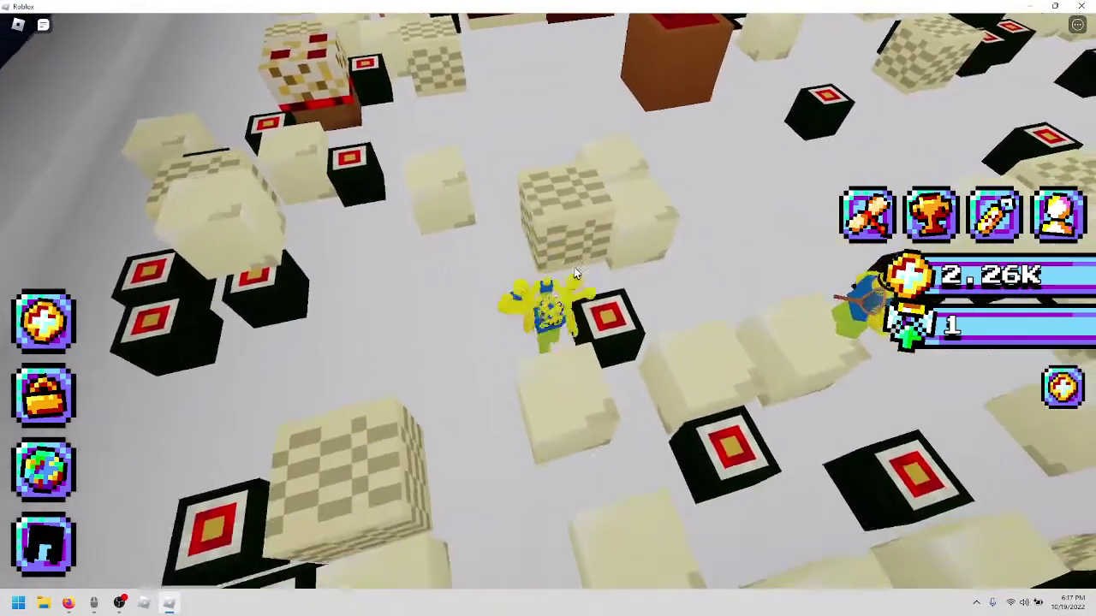
key("w")
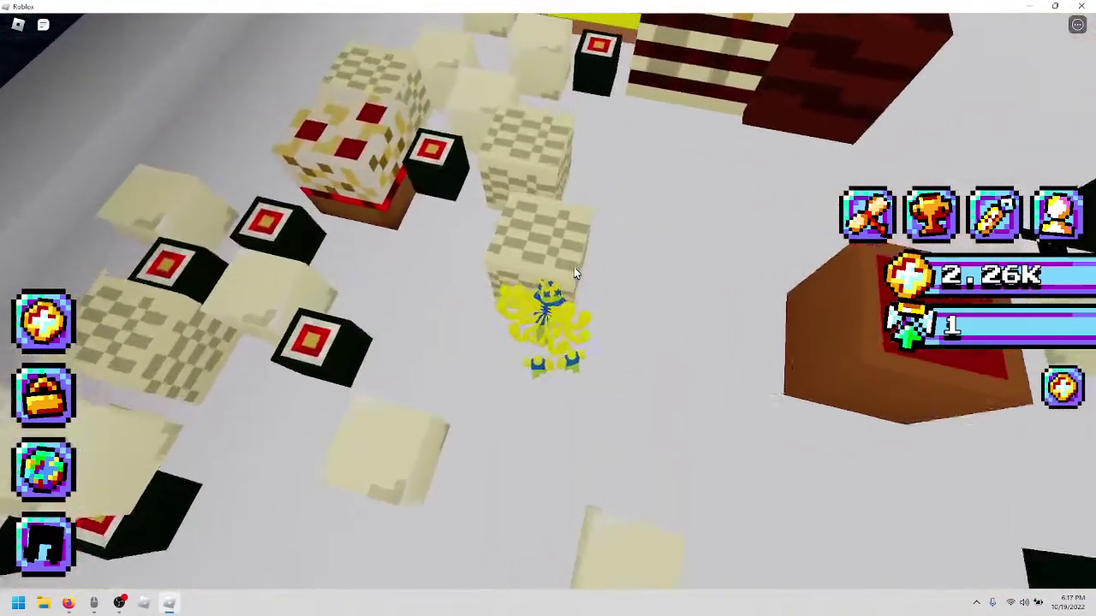
key("w")
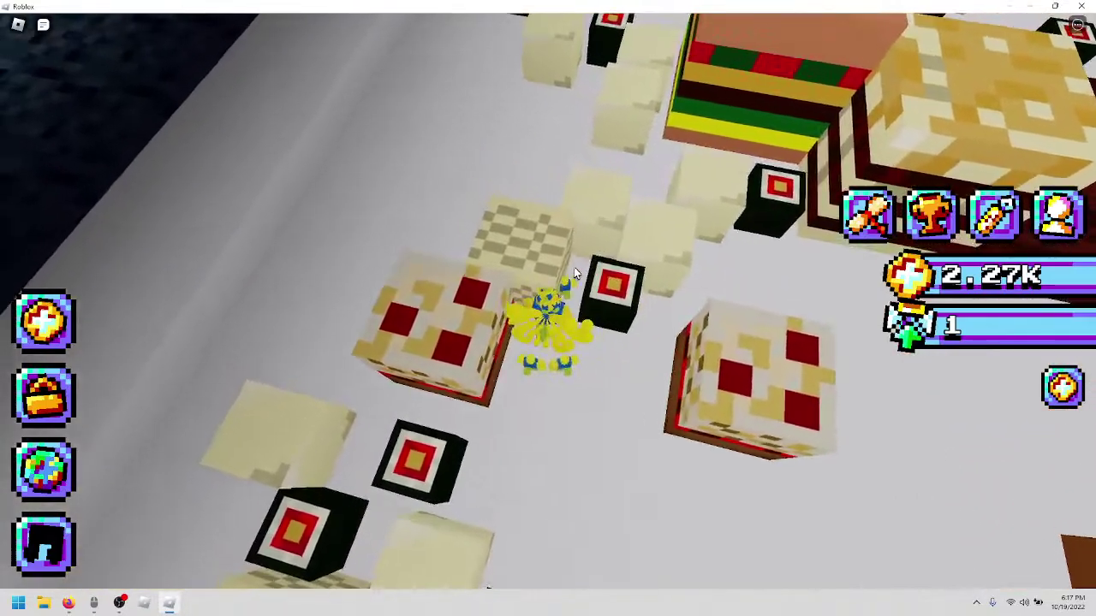
key("w")
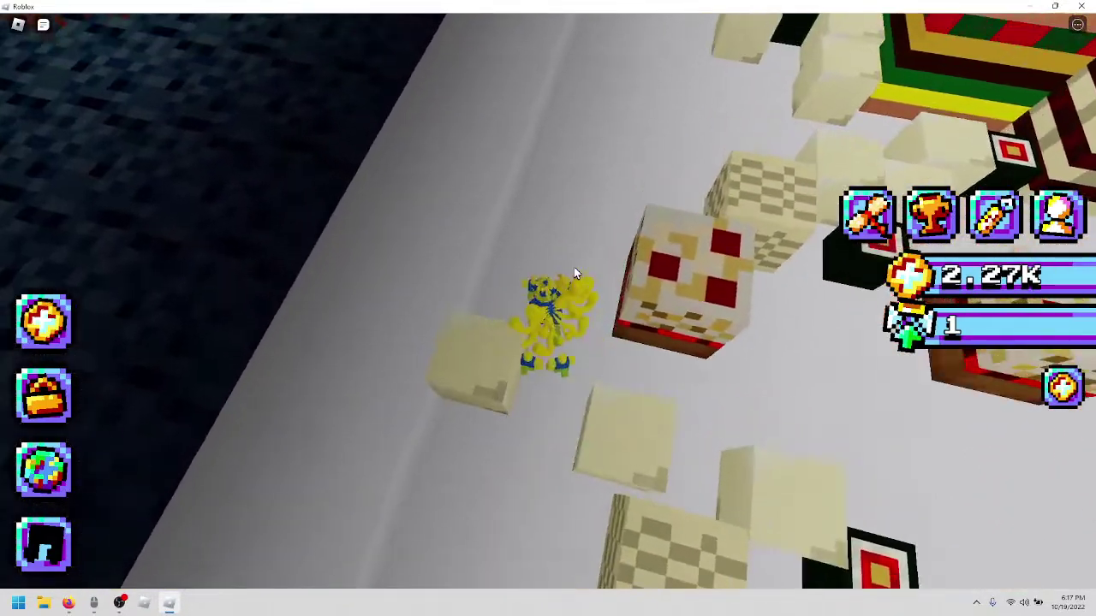
key("w")
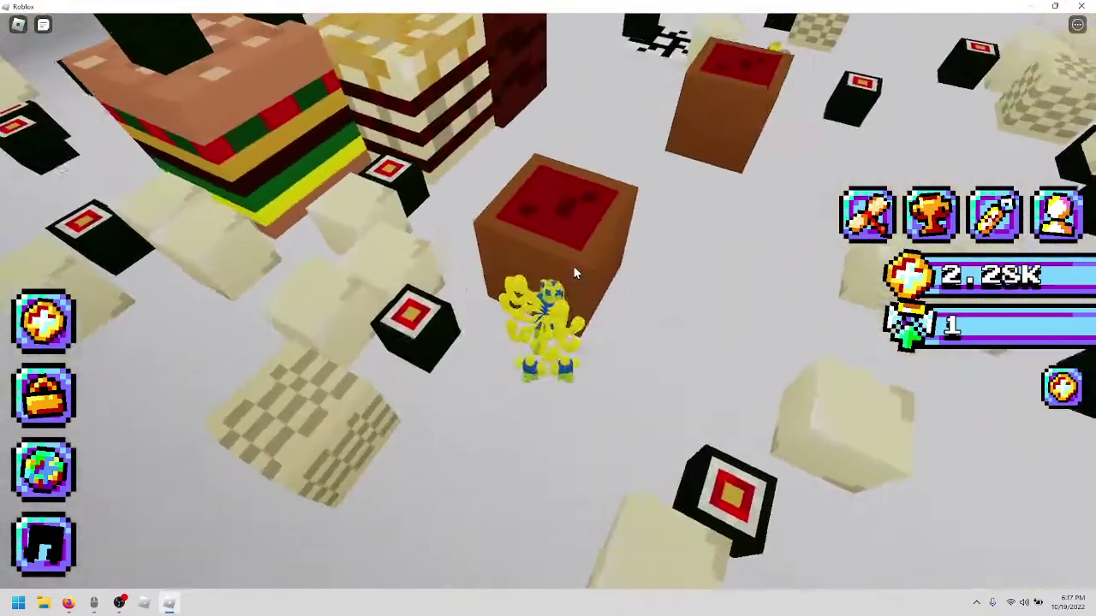
Walk between the brown block and the red-spotted cake, collecting coins.
key("w")
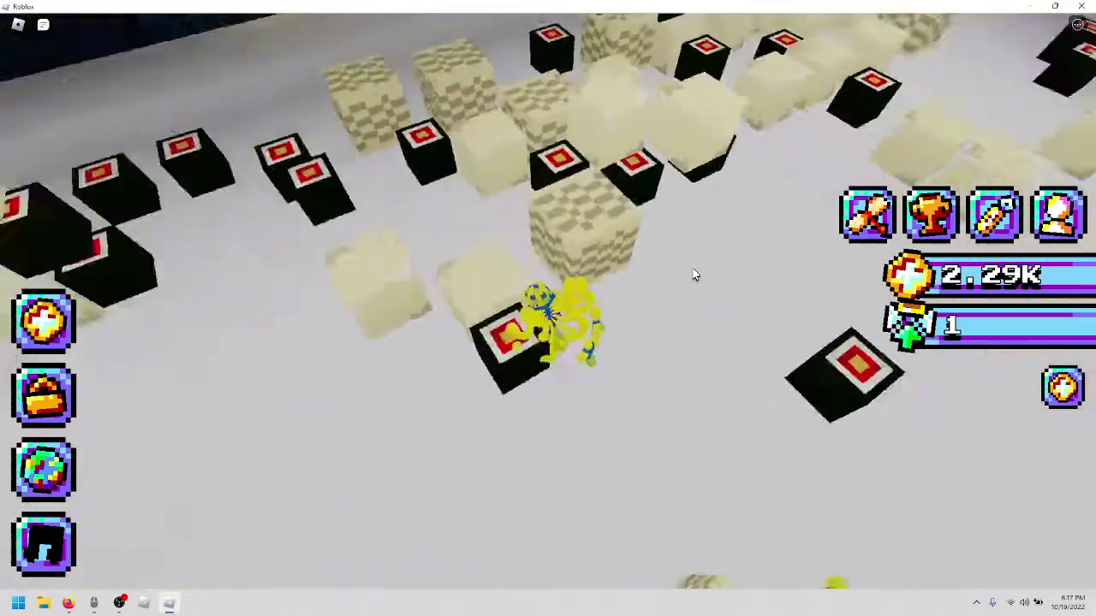
key("w")
key("w")
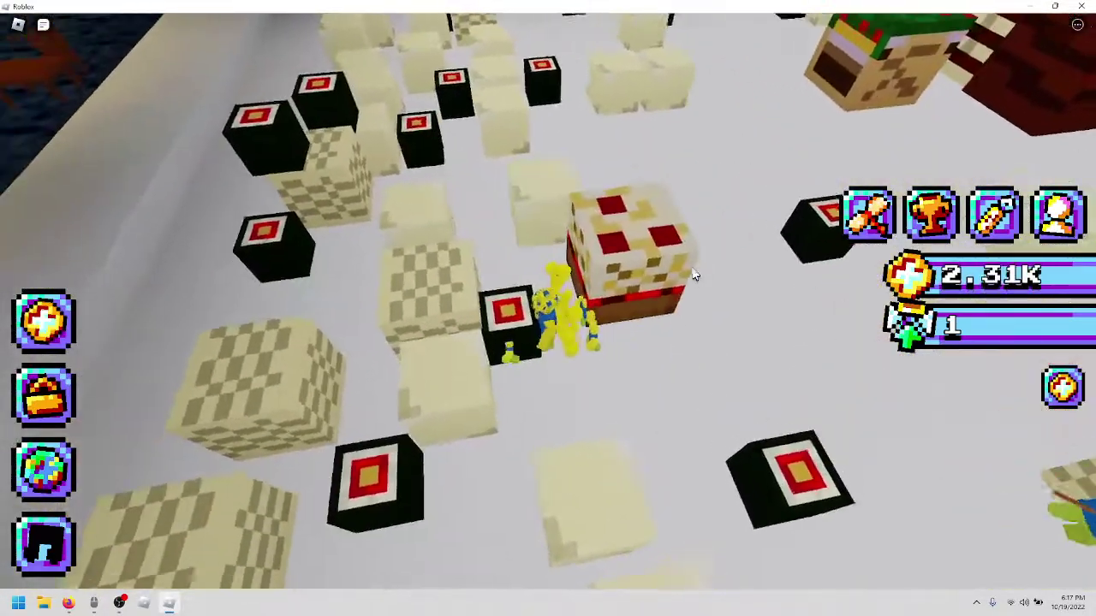
key("w")
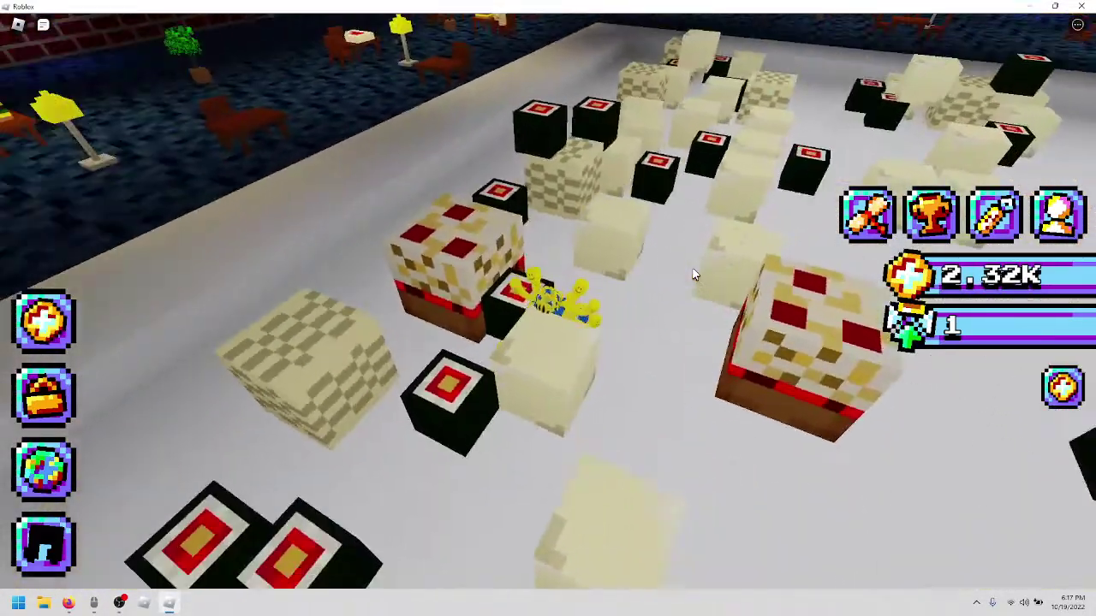
key("w")
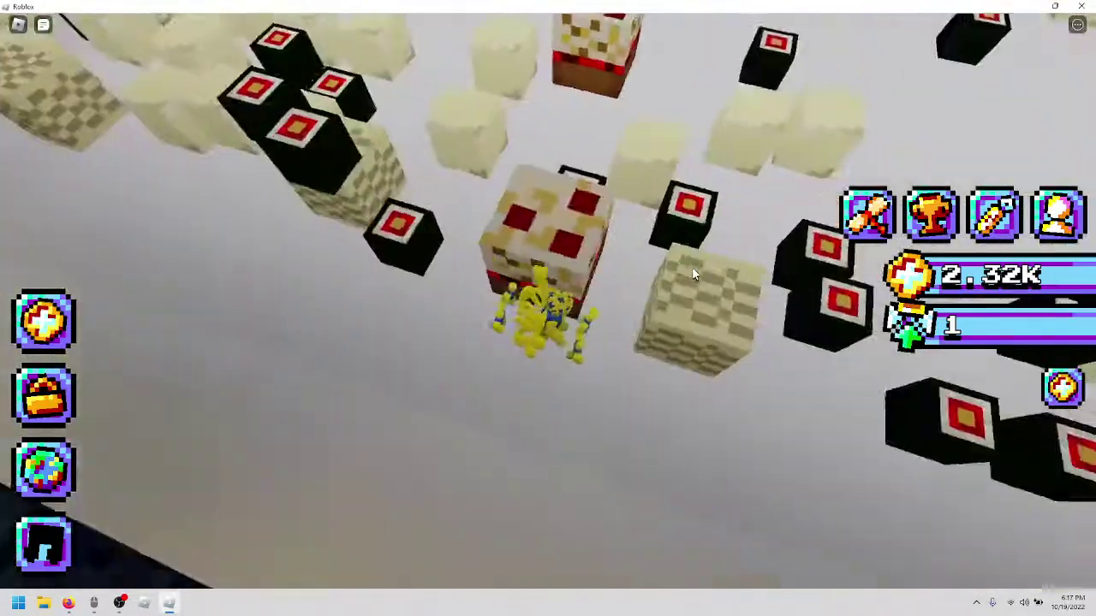
key("w")
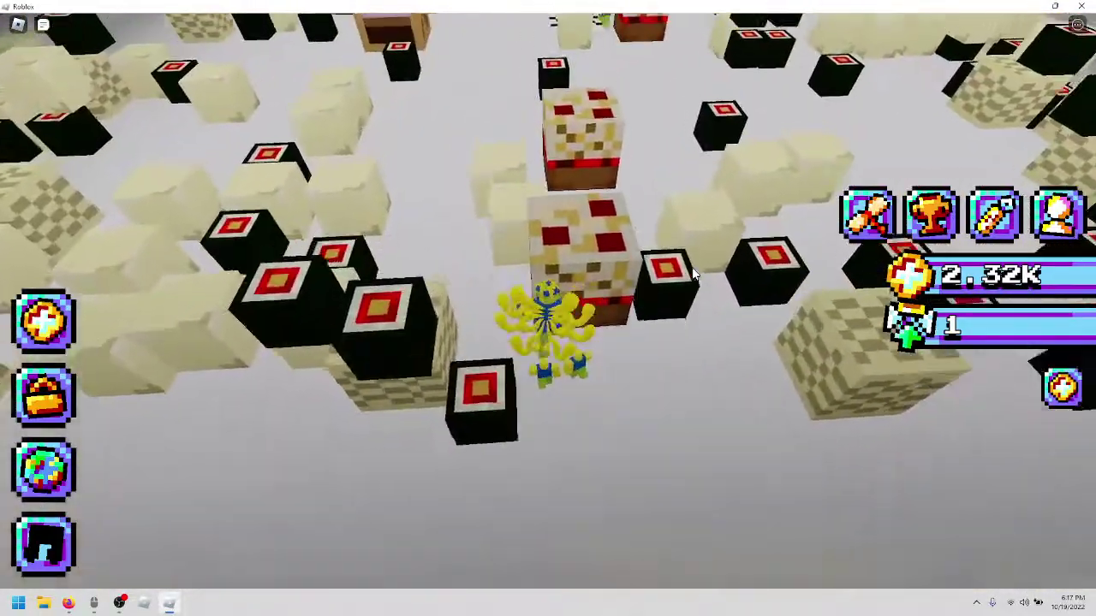
key("w")
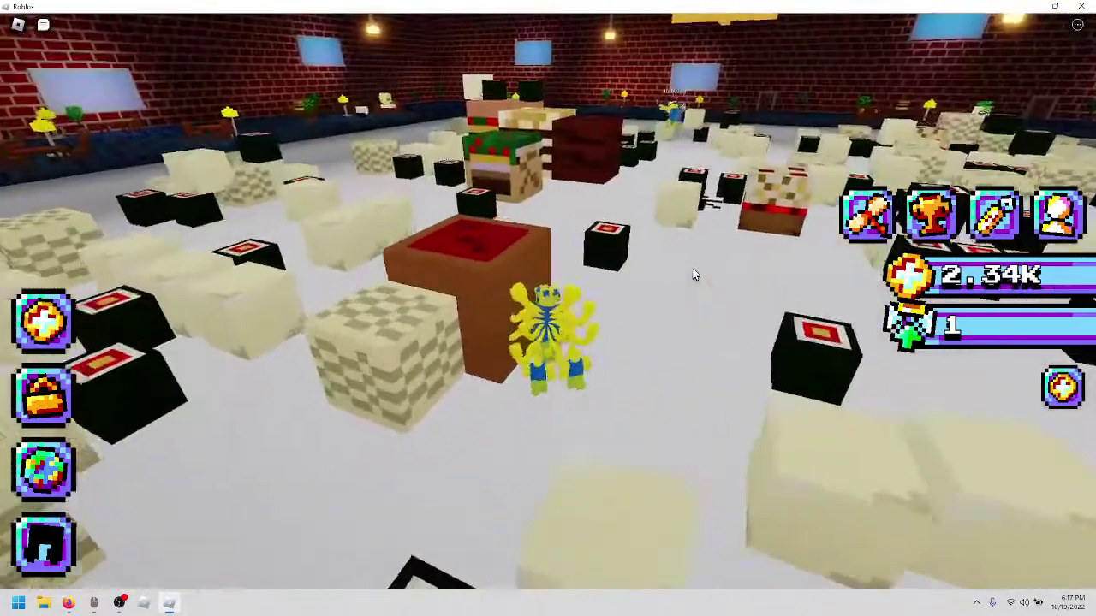
key("w")
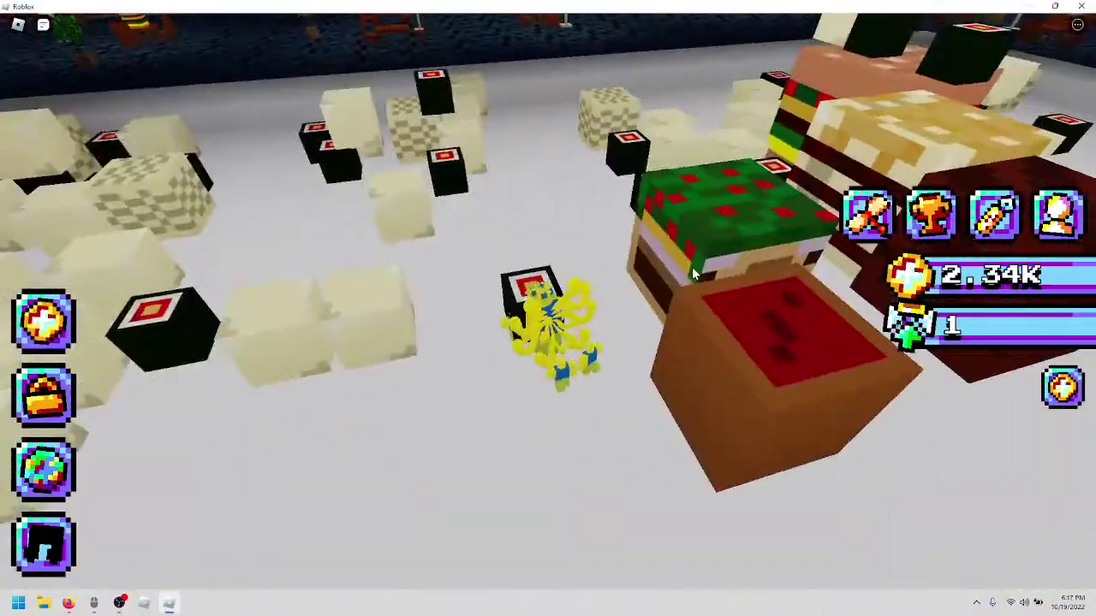
Head toward the larger desserts and matching cake blocks, reaching 2.36K coins.
key("w")
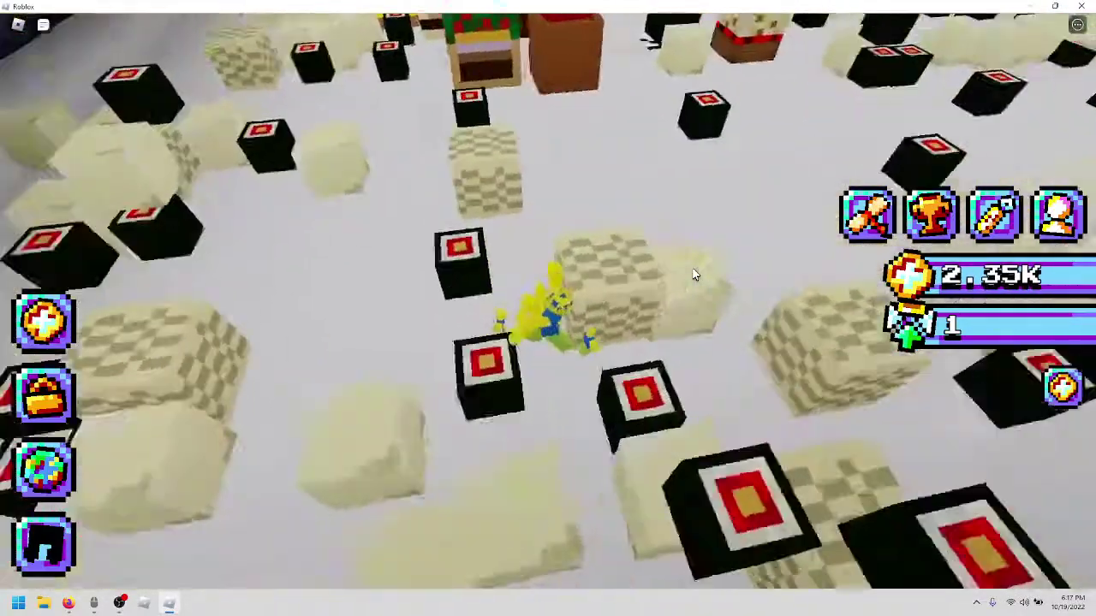
key("w")
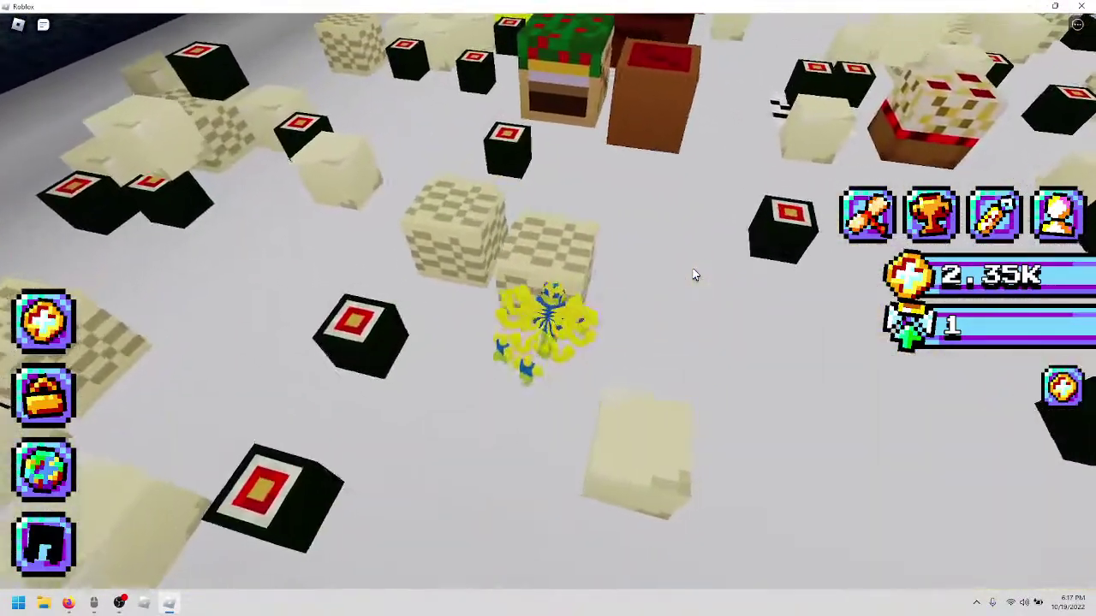
key("w")
key("w")
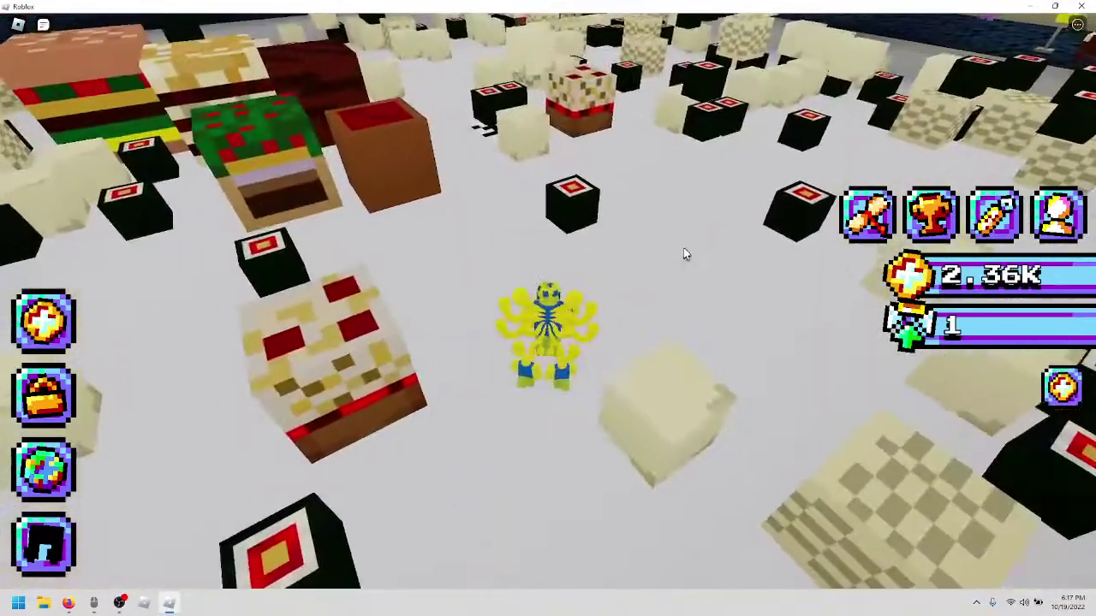
key("w")
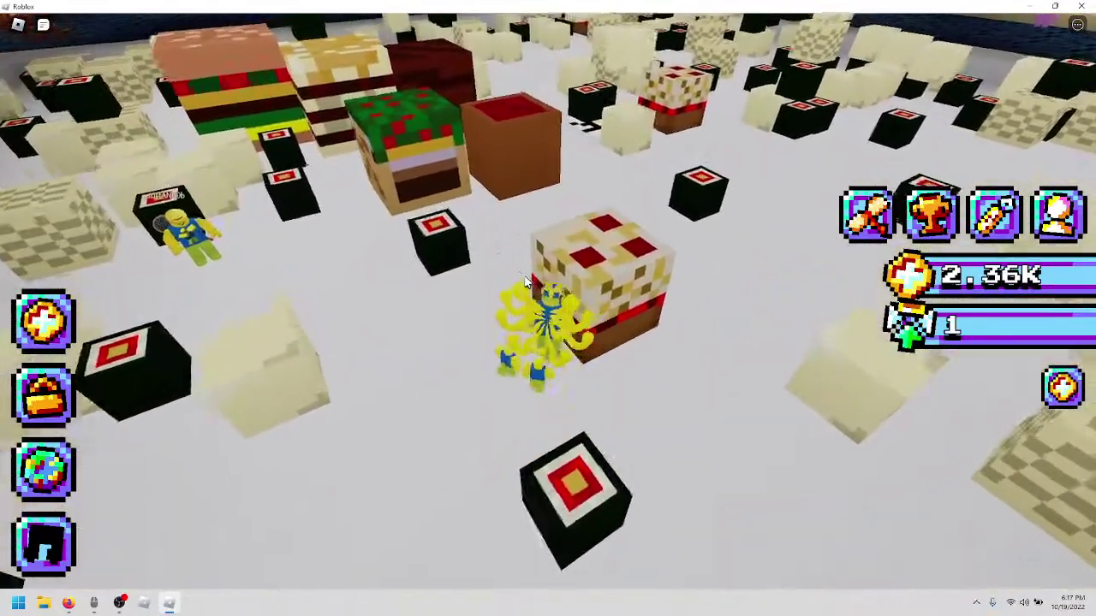
key("w")
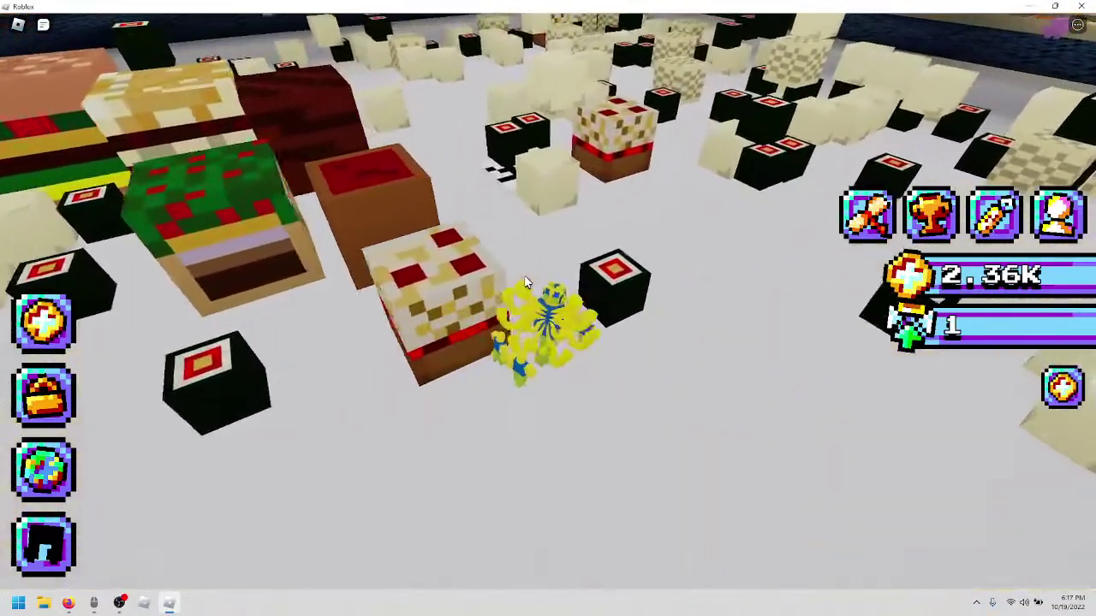
key("w")
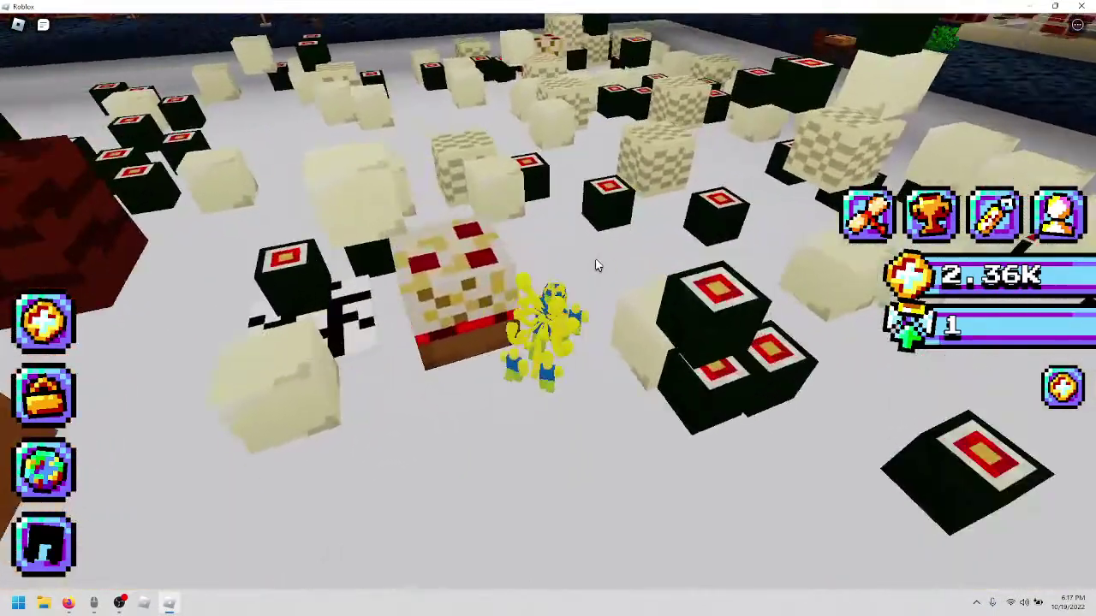
key("w")
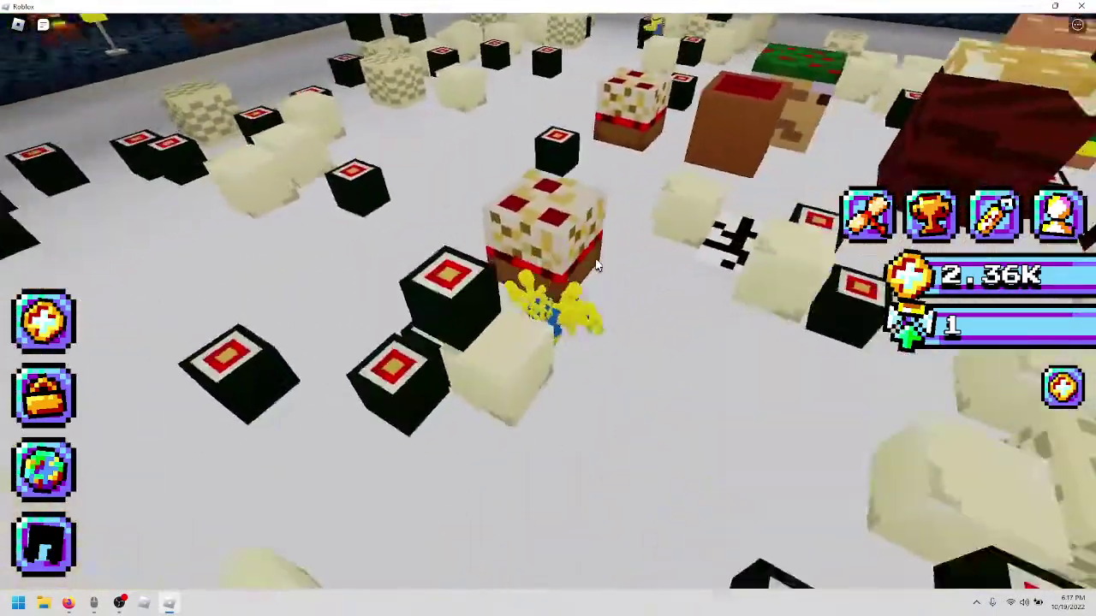
Merge green cake and burger blocks until Burger is discovered and Diner World completes.
key("w")
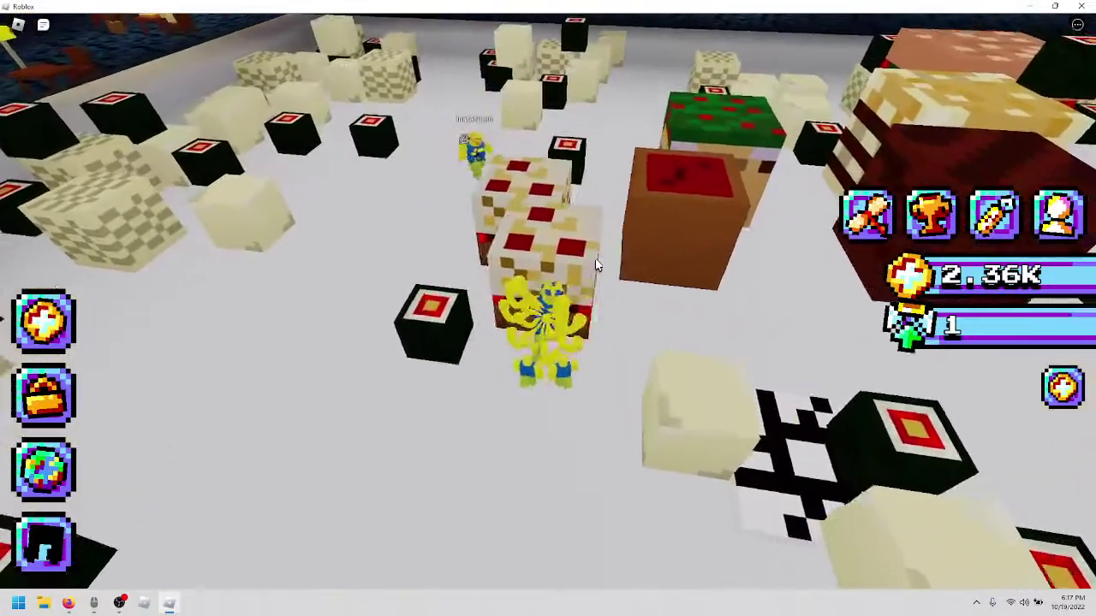
key("w")
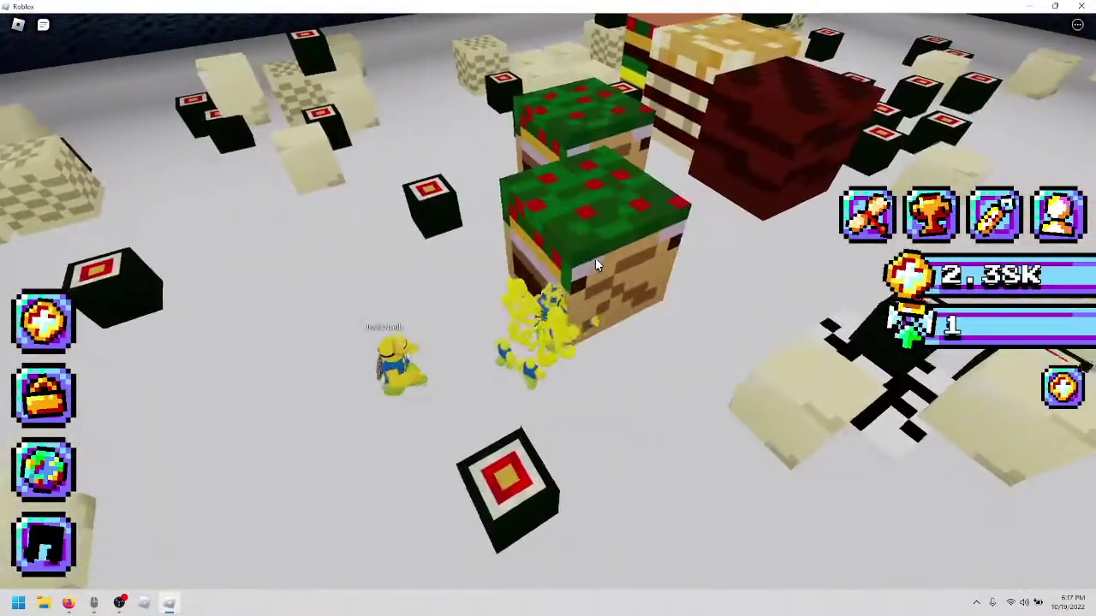
key("w")
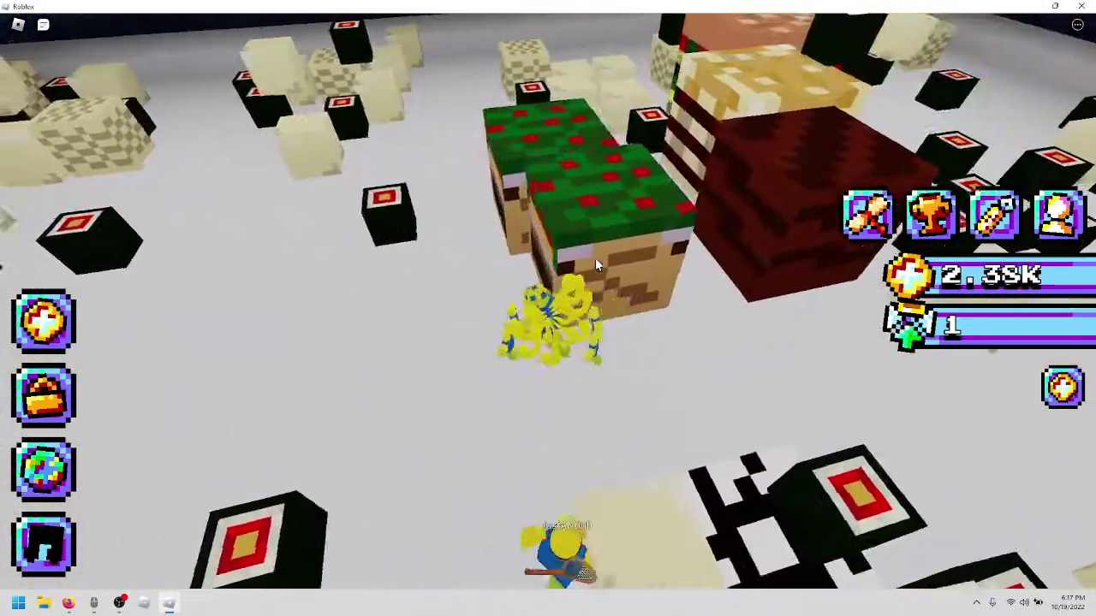
key("w")
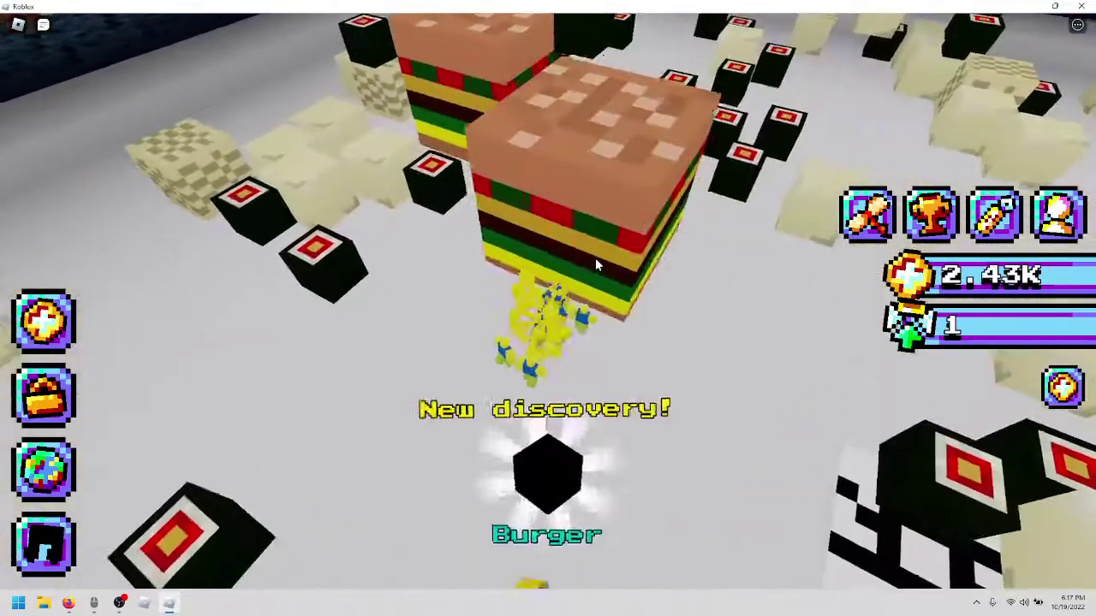
key("w")
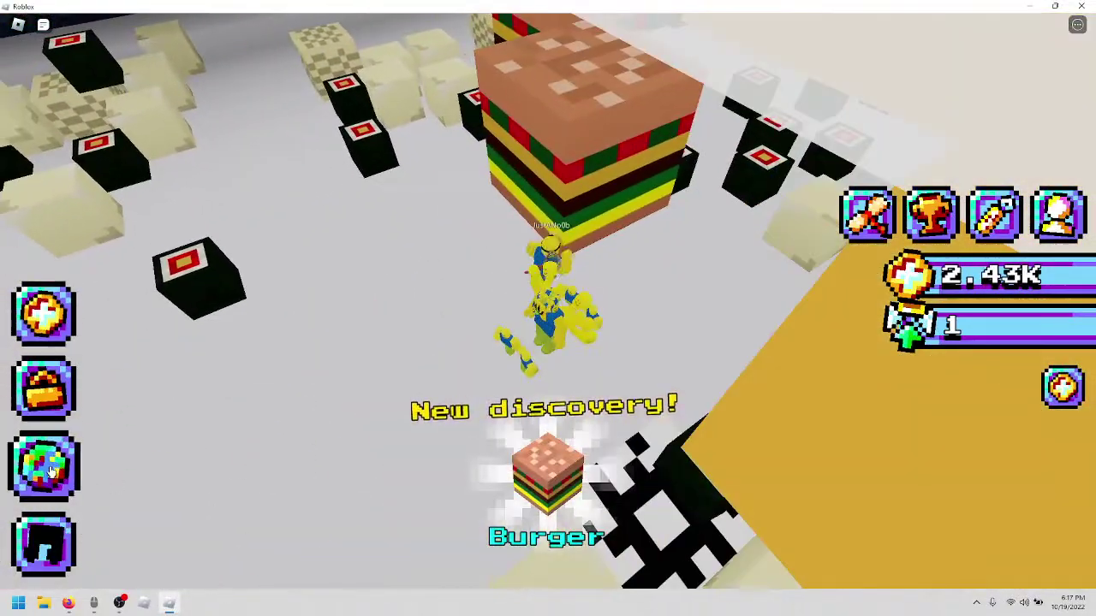
scroll(548, 342, "down", 3)
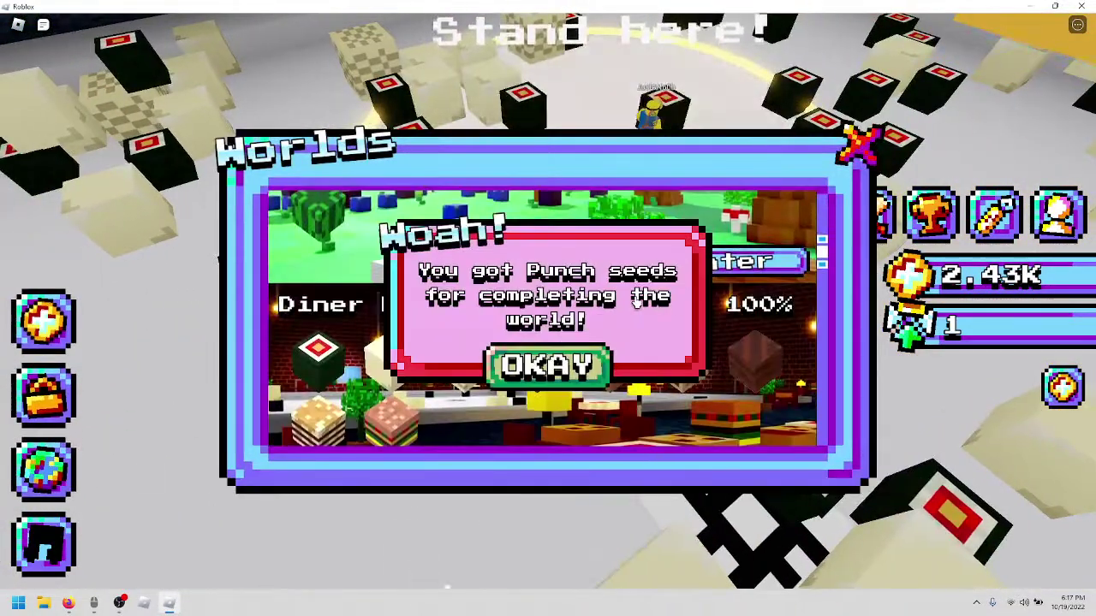
Claim the Punch seeds reward, teleport to Garden World, and reopen the worlds list.
left_click(861, 144)
left_click(548, 367)
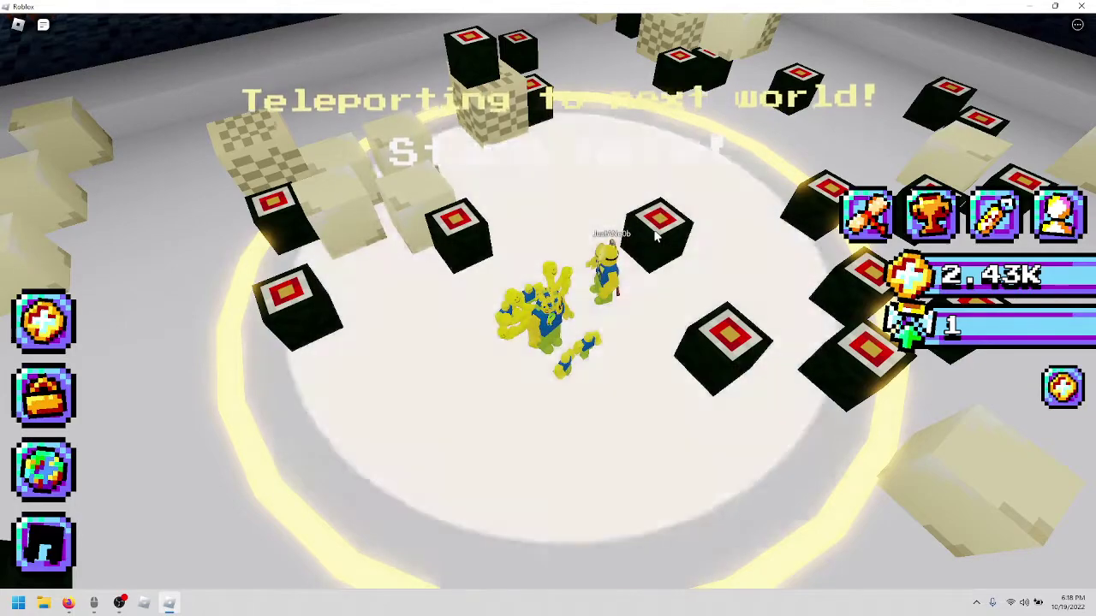
left_click(44, 466)
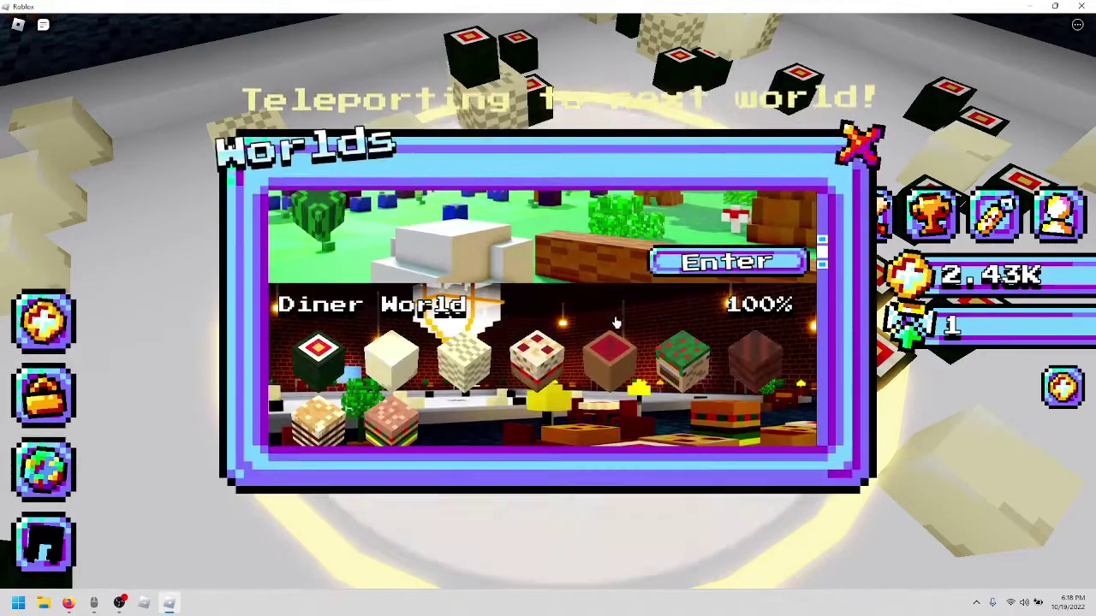
scroll(548, 342, "down", 3)
left_click(734, 358)
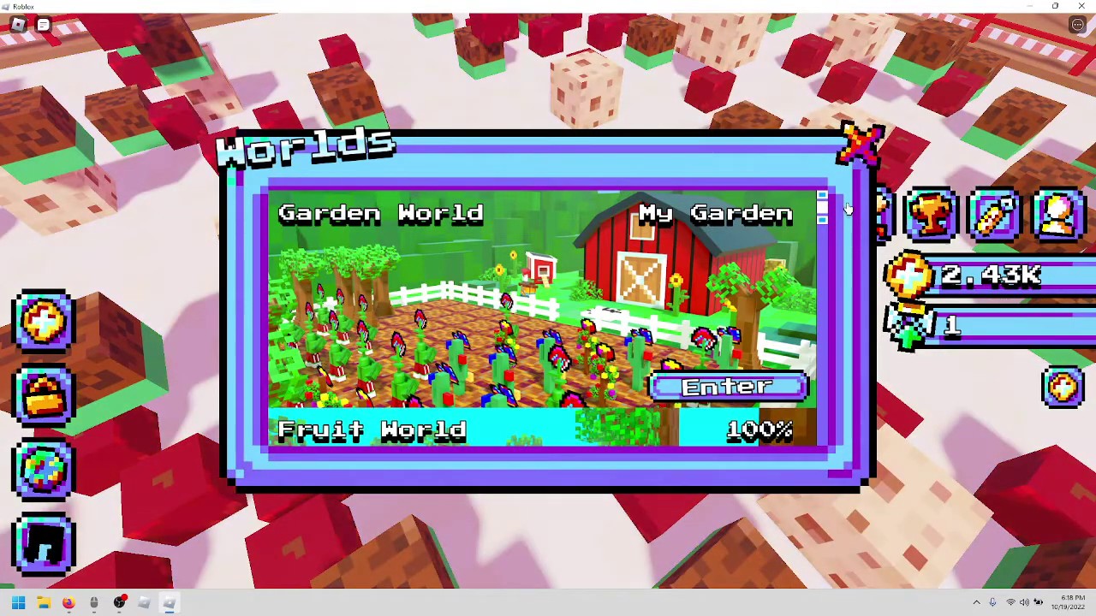
left_click(852, 141)
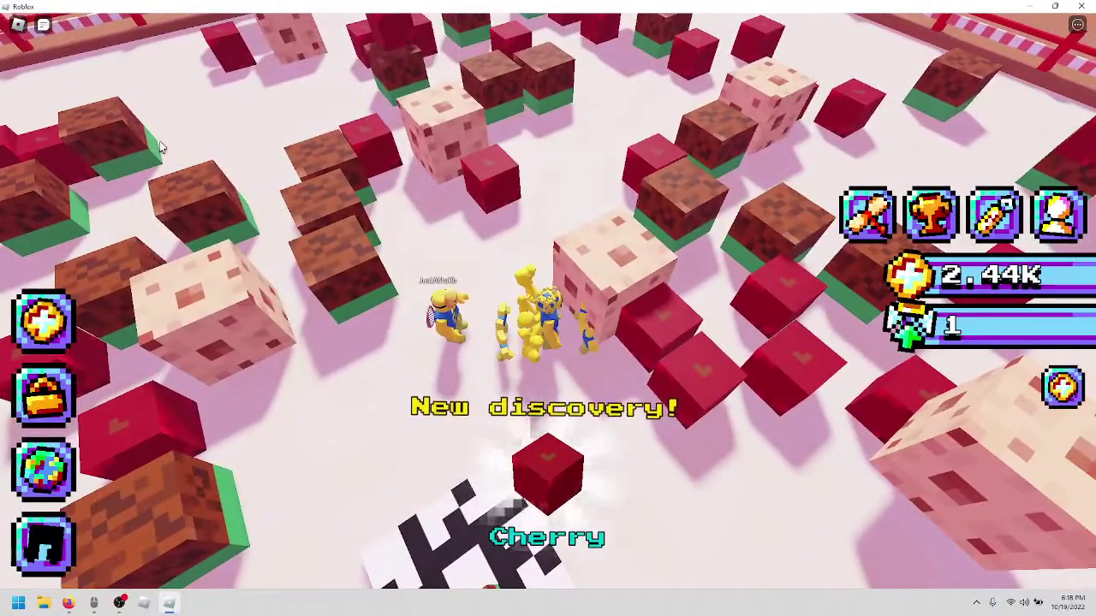
left_click(51, 462)
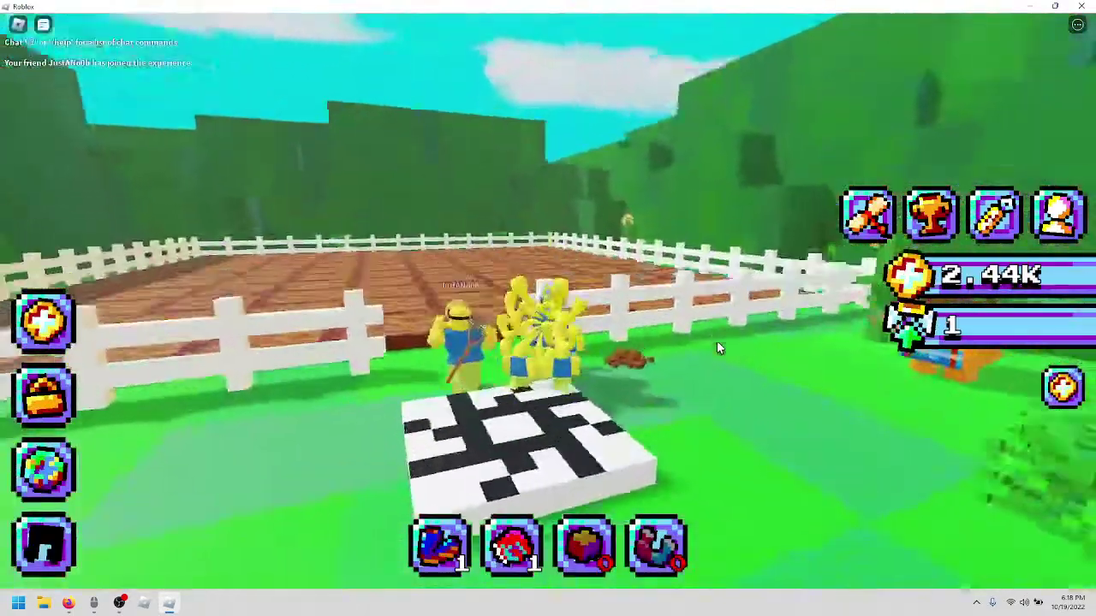
Walk to the corner of the fenced plot and plant a seed there.
key("w")
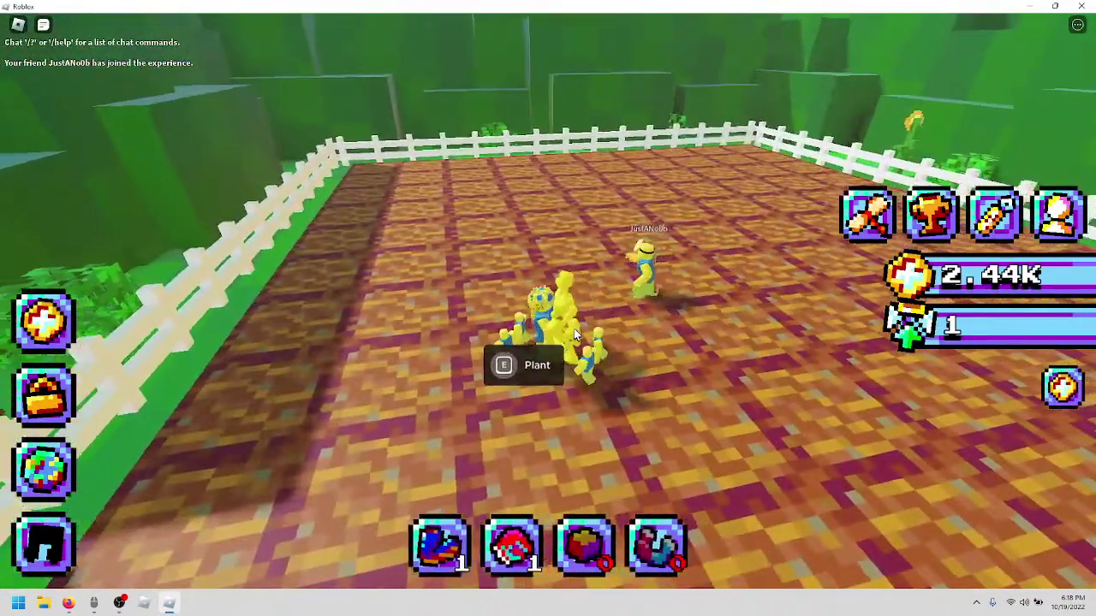
left_click_drag(574, 328, 451, 558)
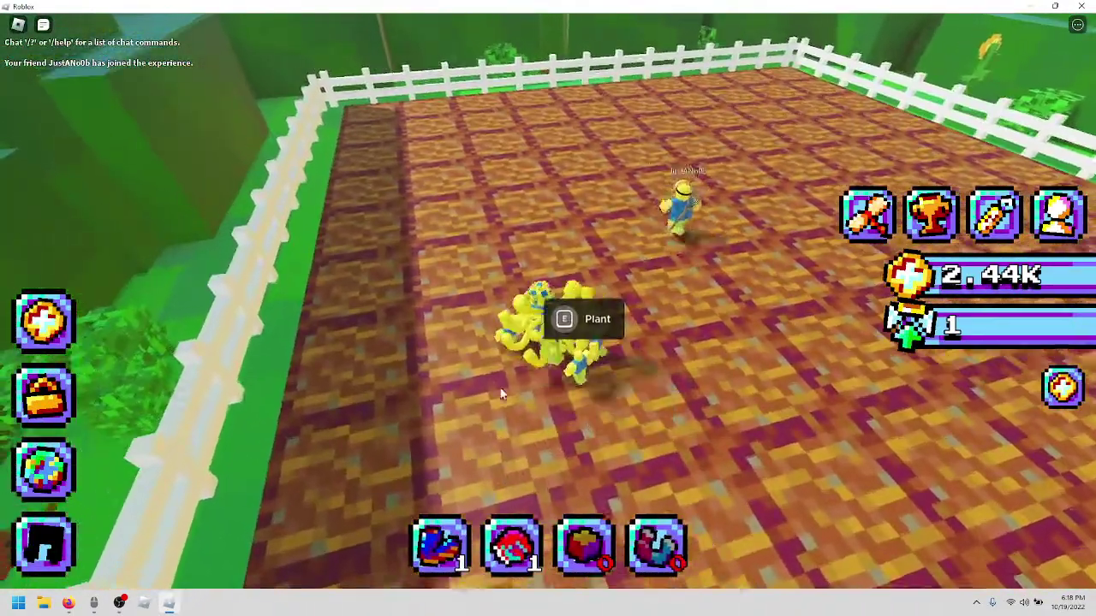
key("w")
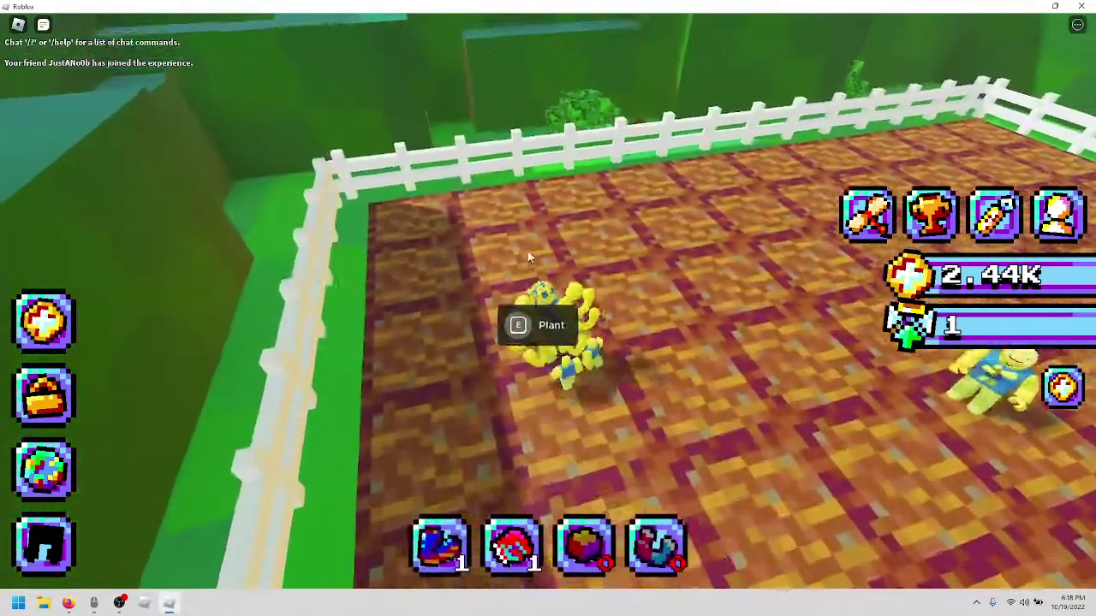
key("w")
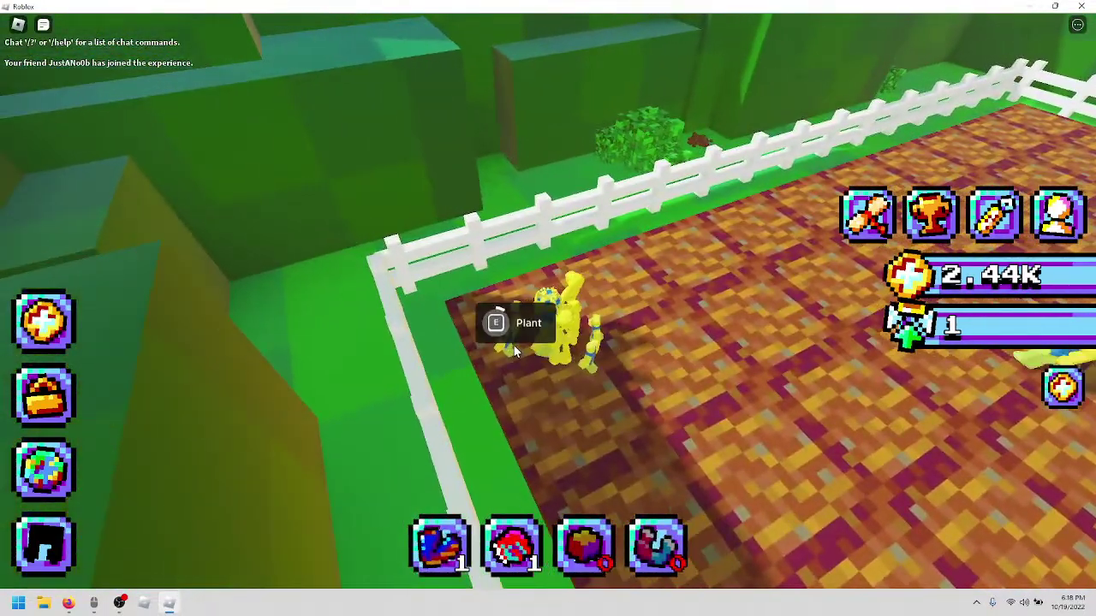
left_click(514, 356)
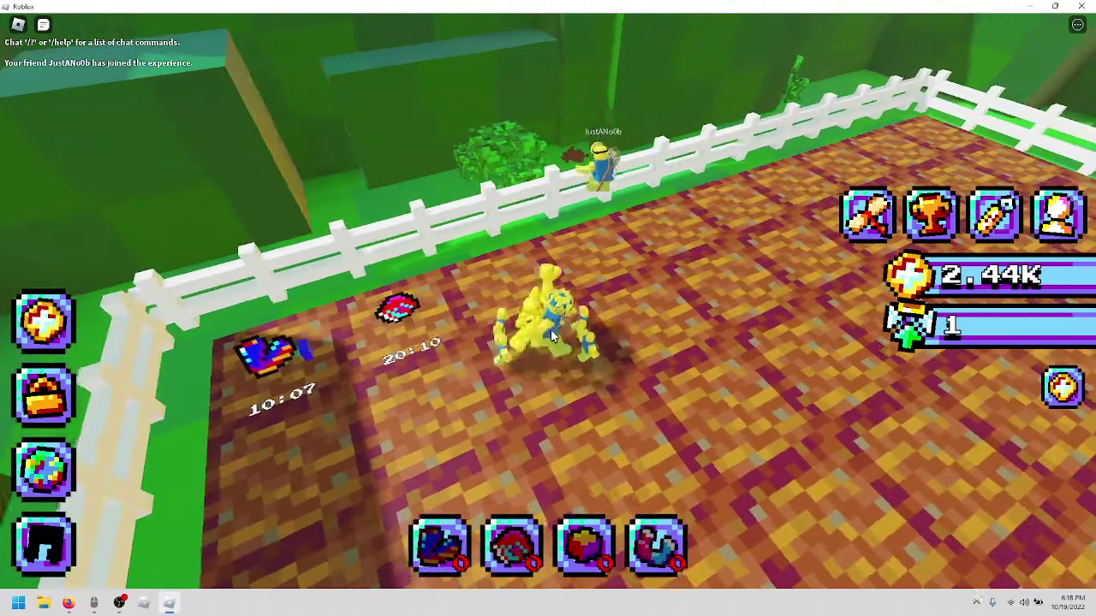
Walk across the garden to Goldie the villager beside the barn.
left_click_drag(550, 329, 630, 335)
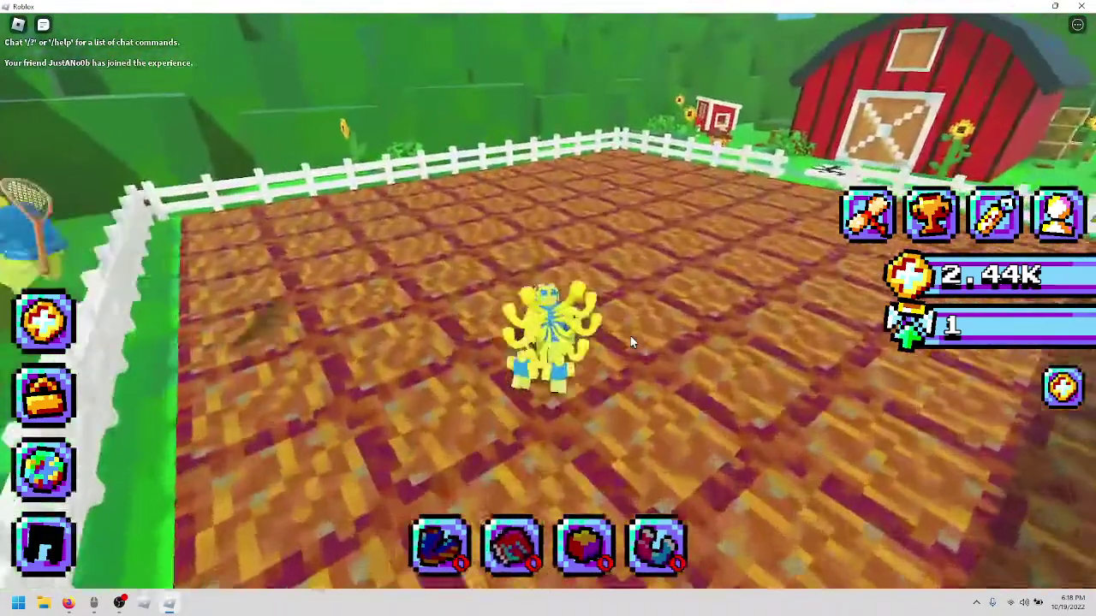
key("w")
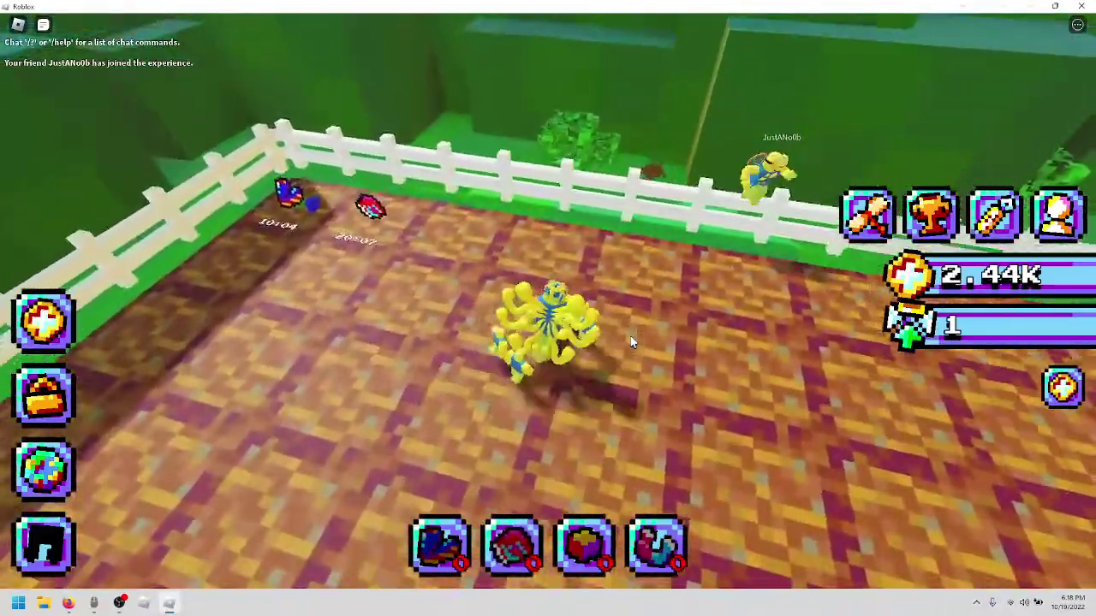
key("w")
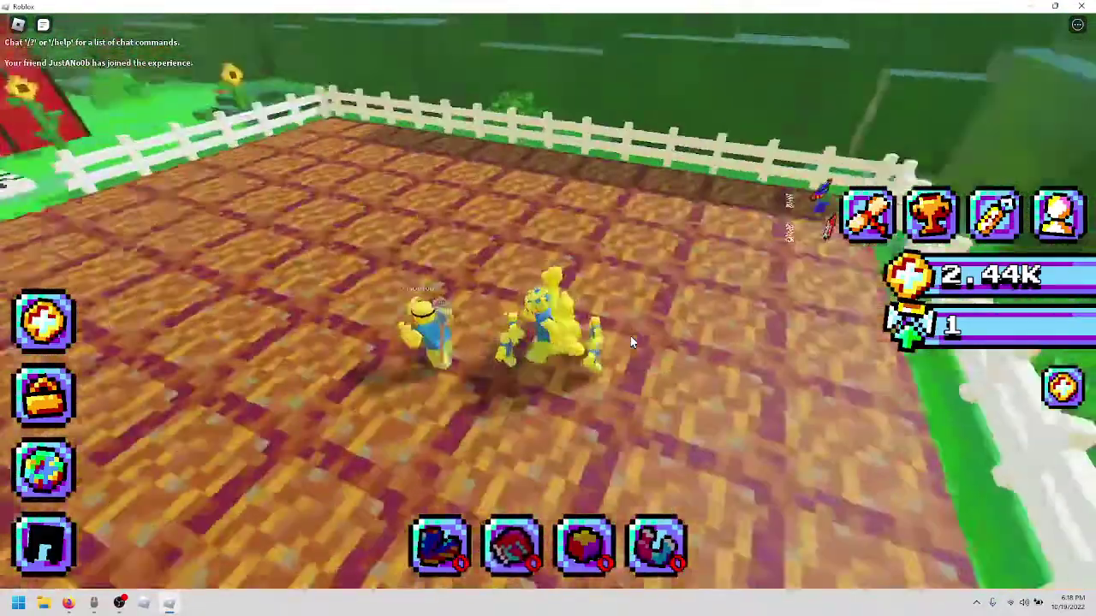
key("w")
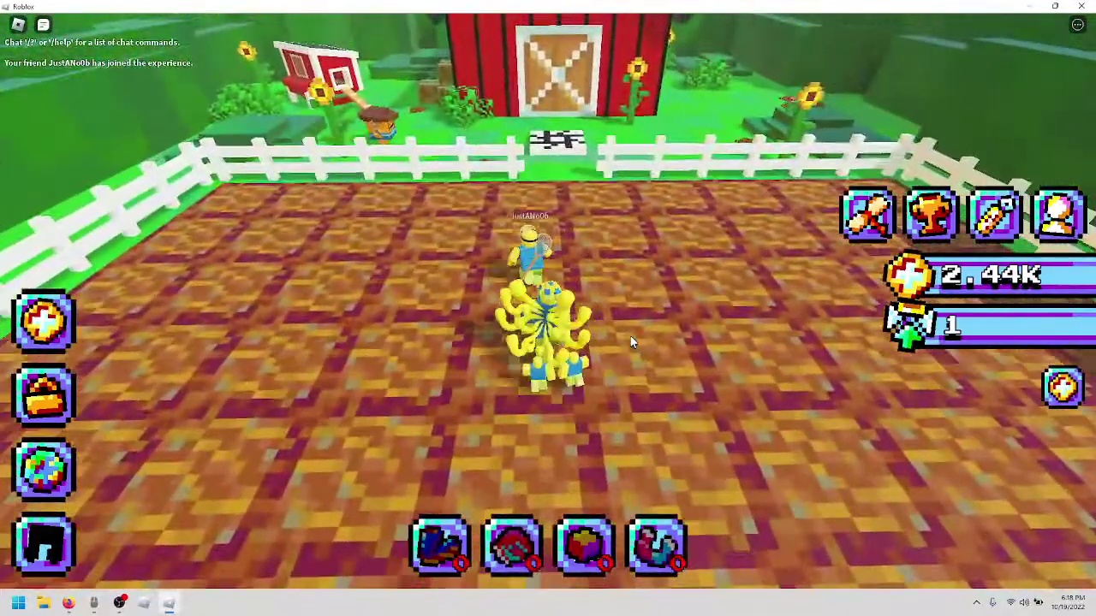
key("w")
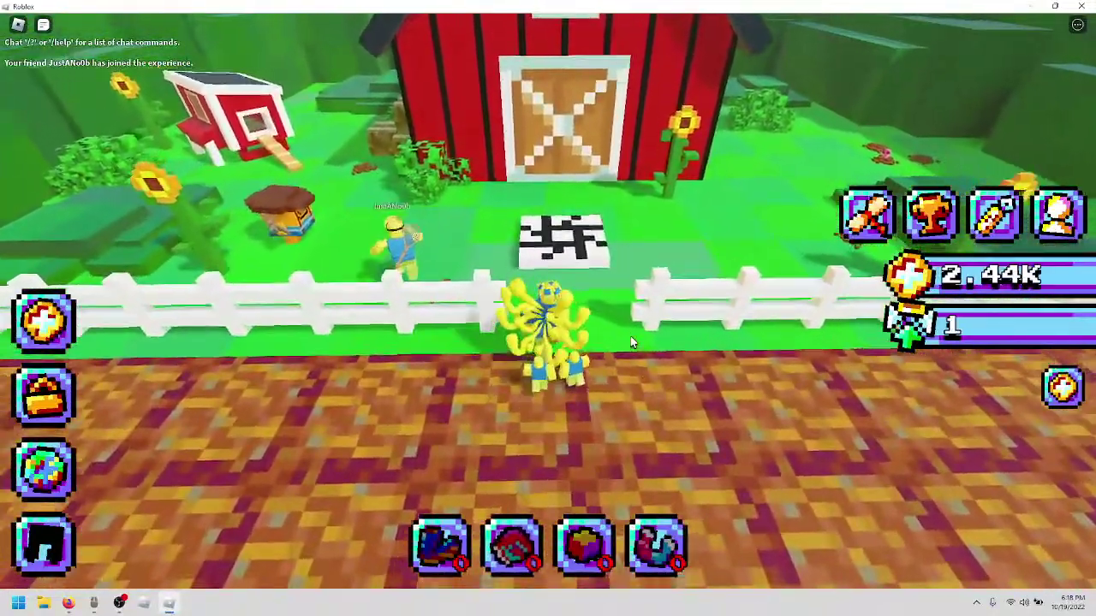
key("w")
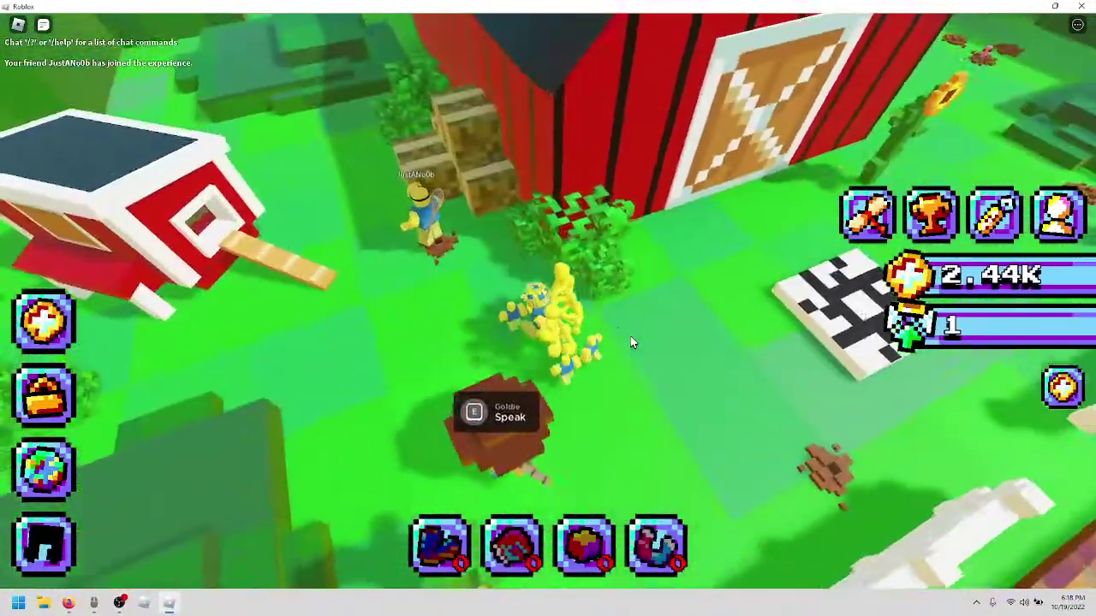
Talk to the villager, then walk along the path around the barn.
key("e")
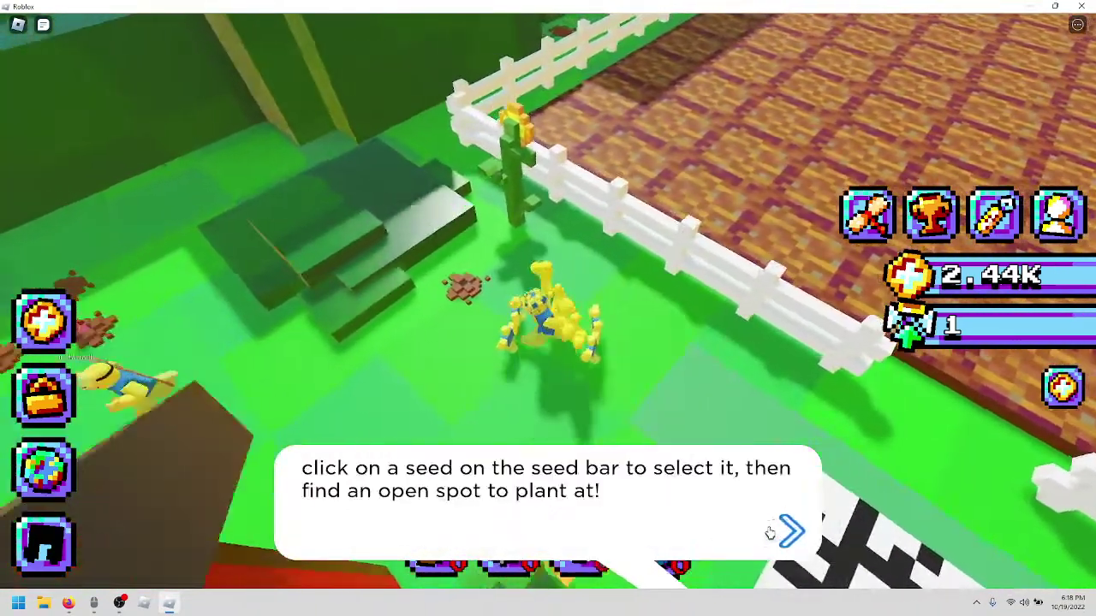
left_click(789, 531)
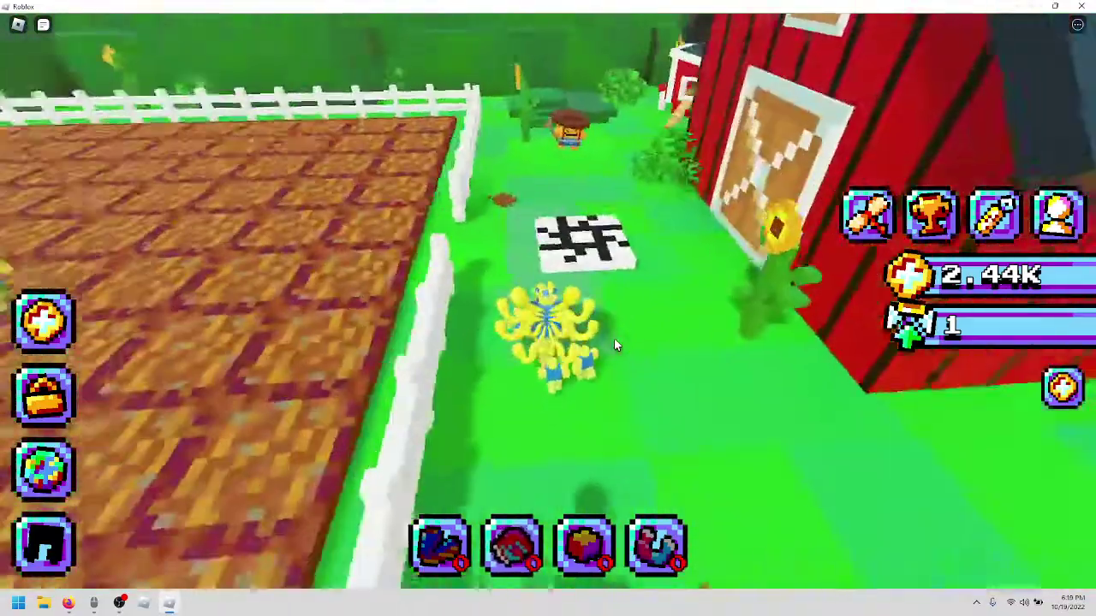
key("w")
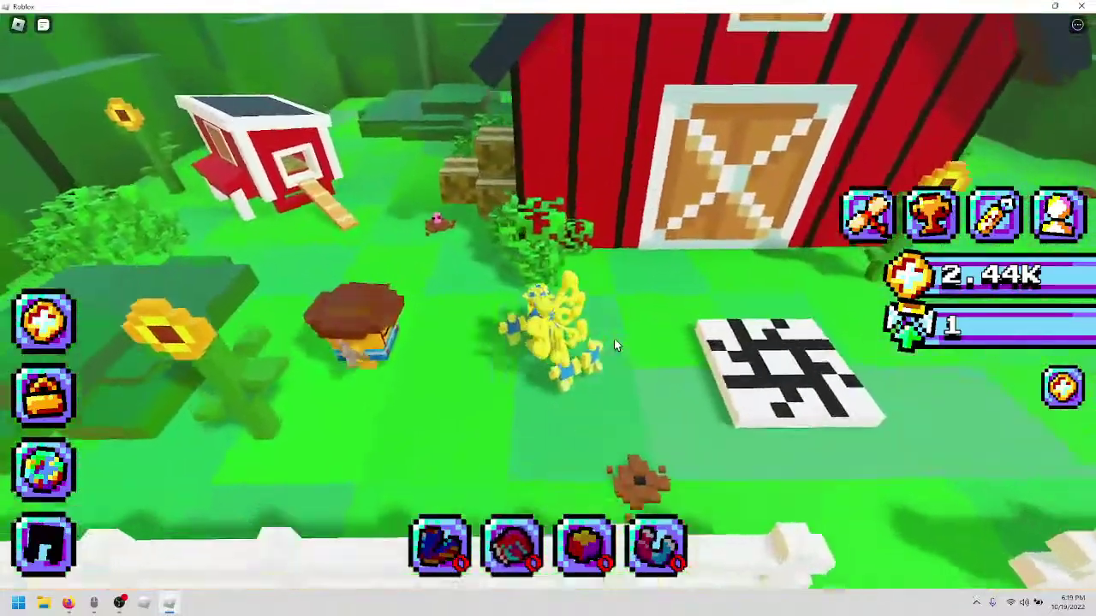
key("w")
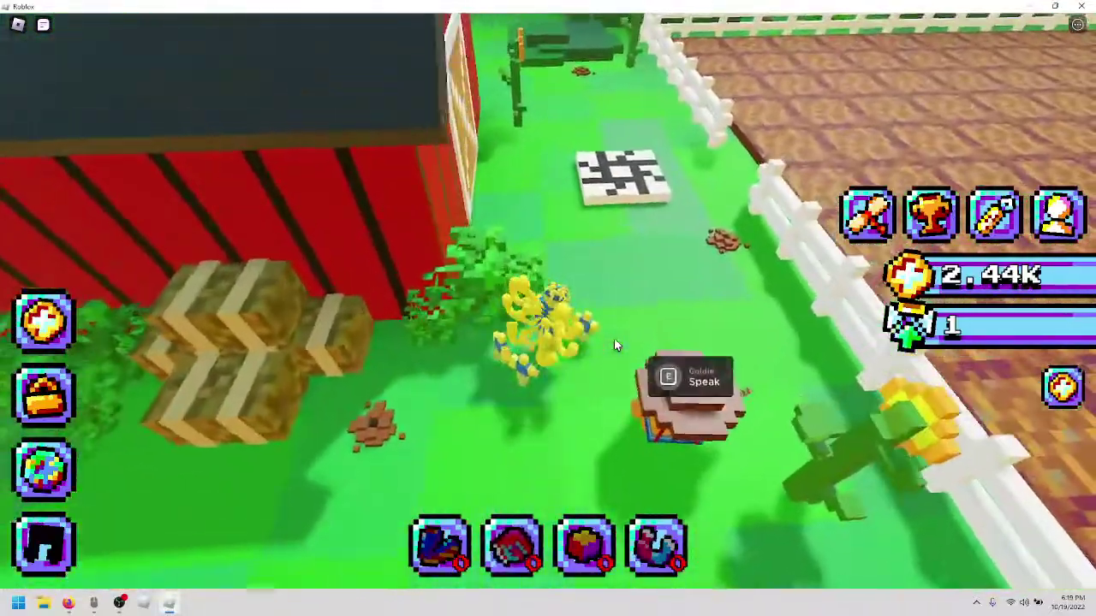
key("w")
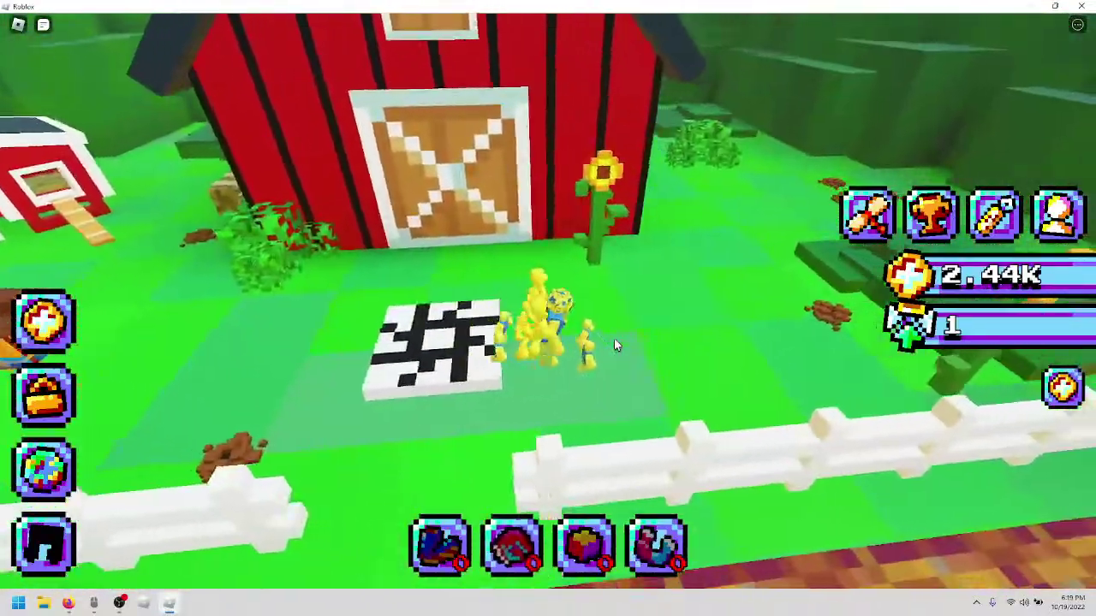
Cross into the fenced dirt plot and walk over to its edge.
key("w")
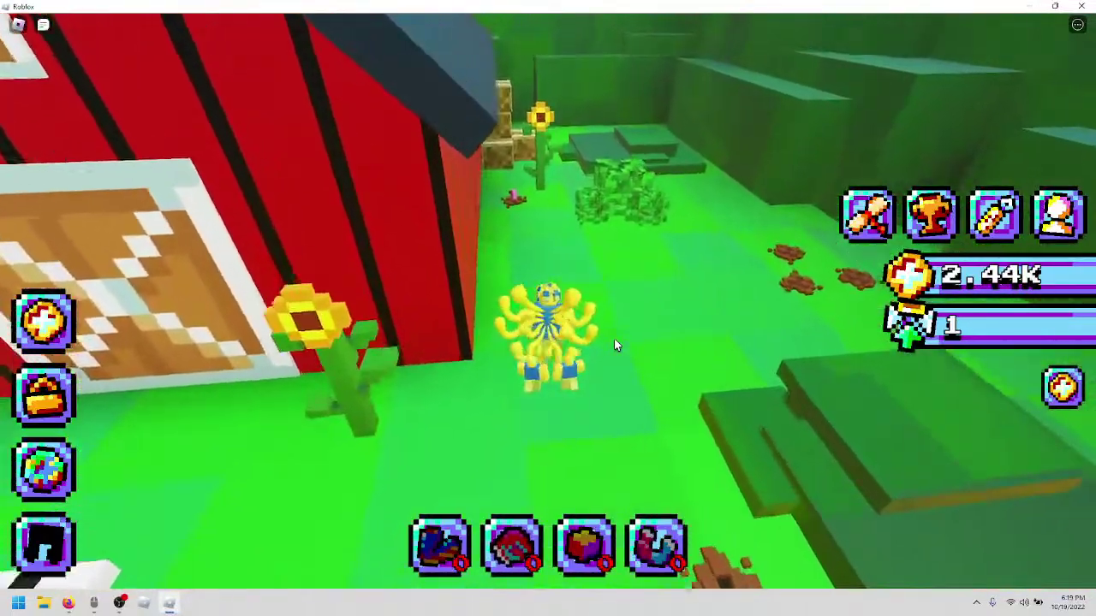
key("w")
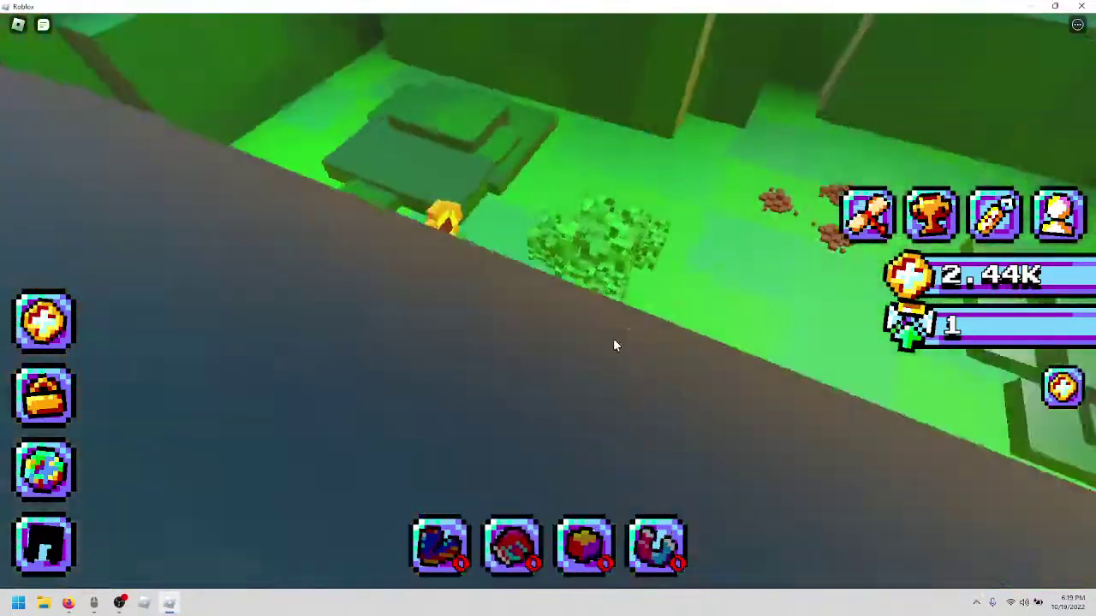
key("w")
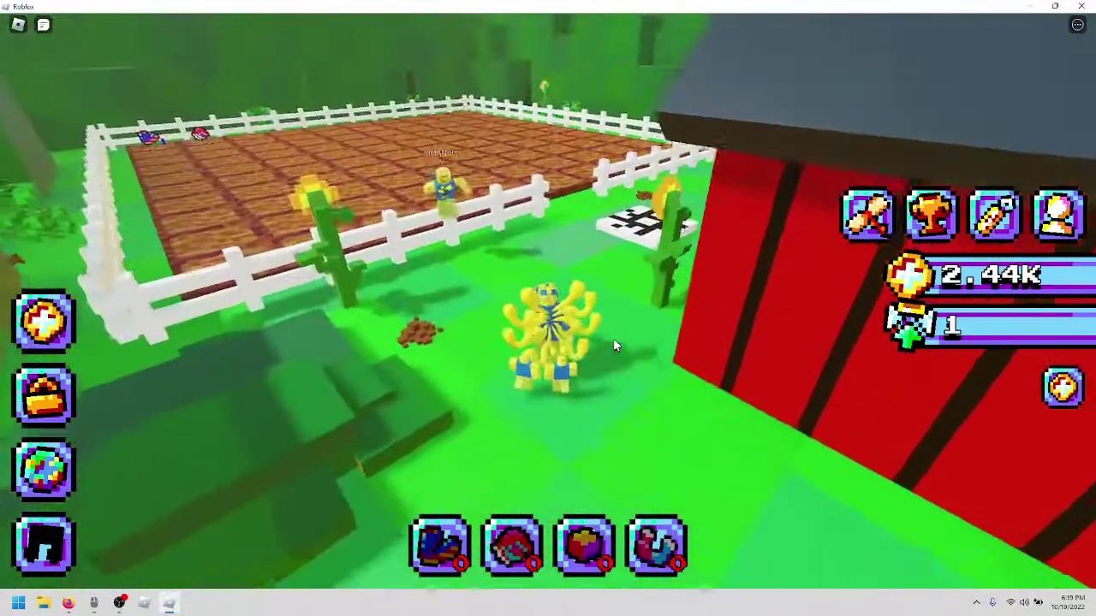
key("w")
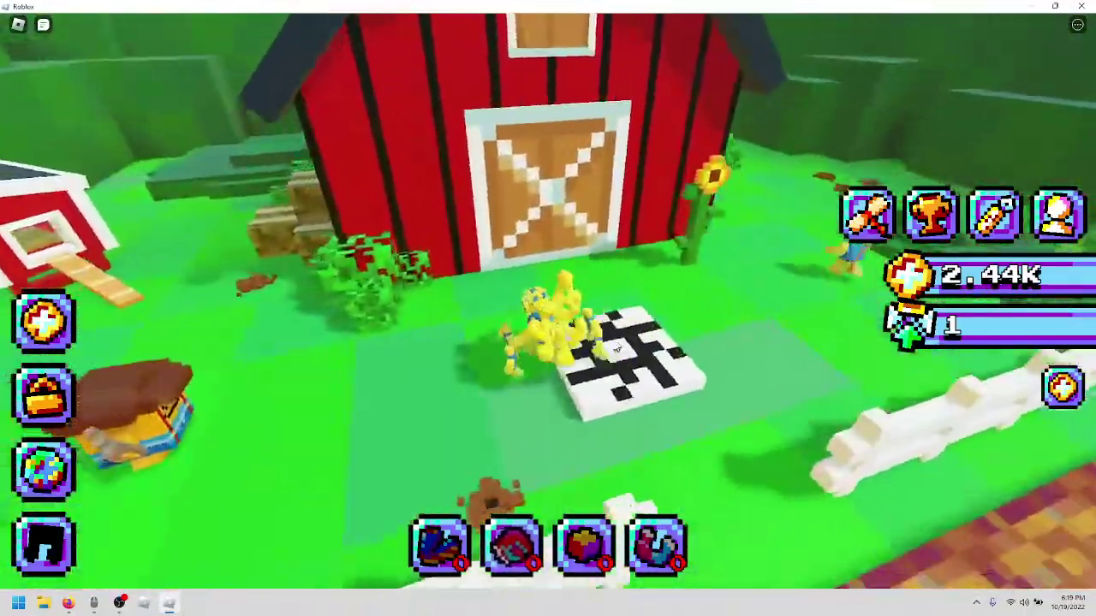
key("w")
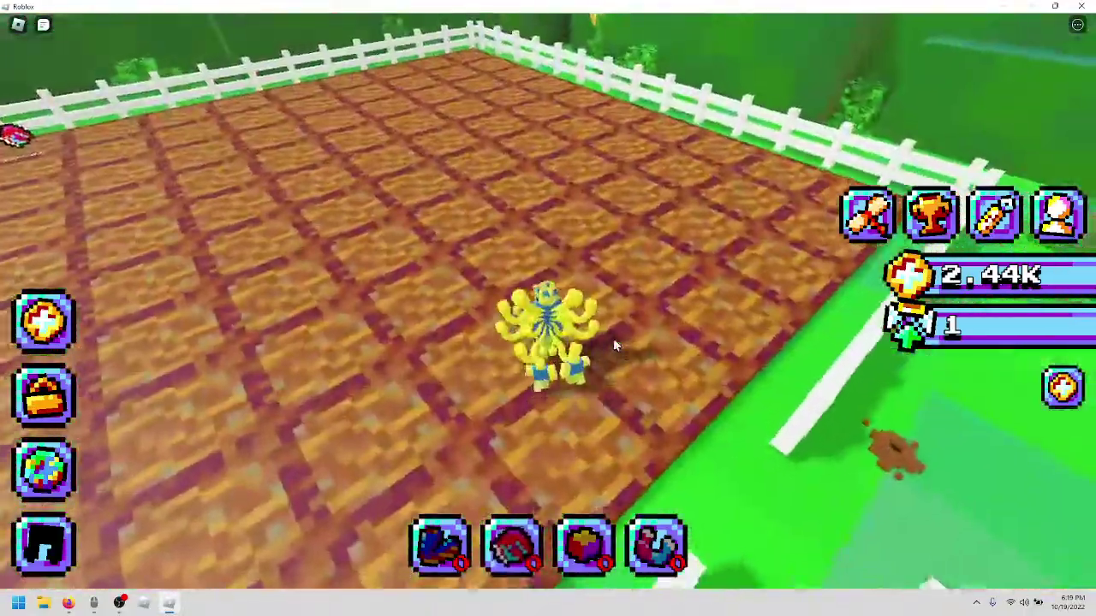
scroll(613, 338, "down", 3)
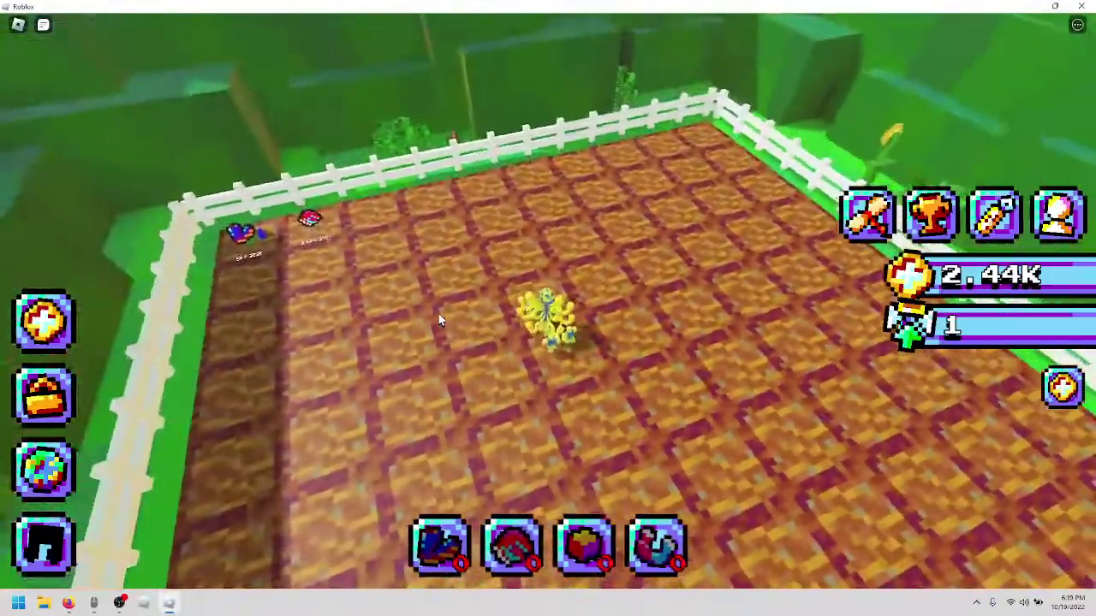
key("w")
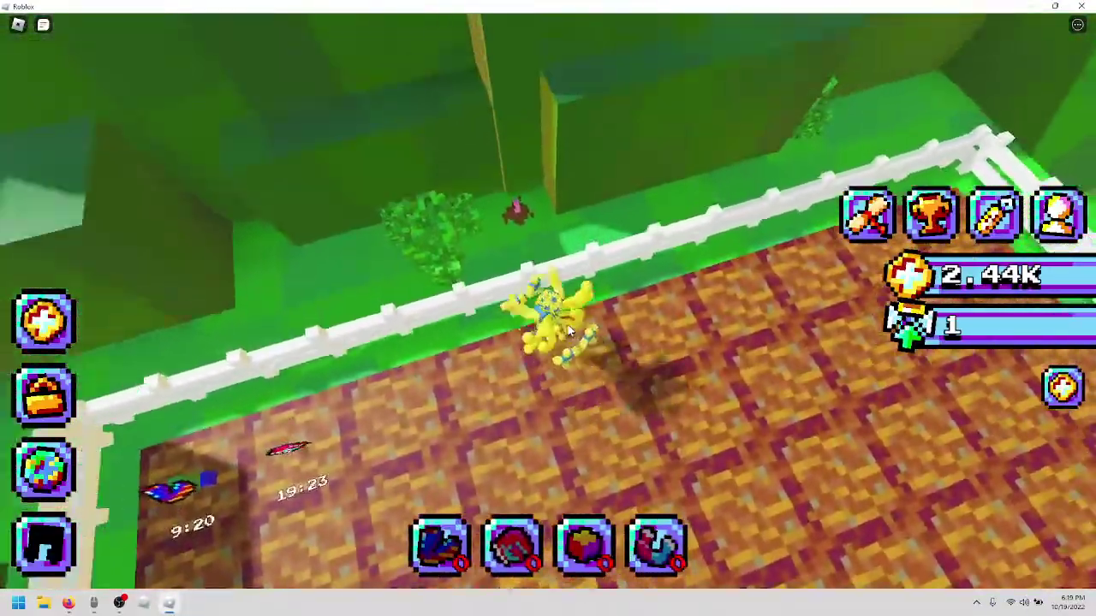
left_click_drag(570, 332, 569, 332)
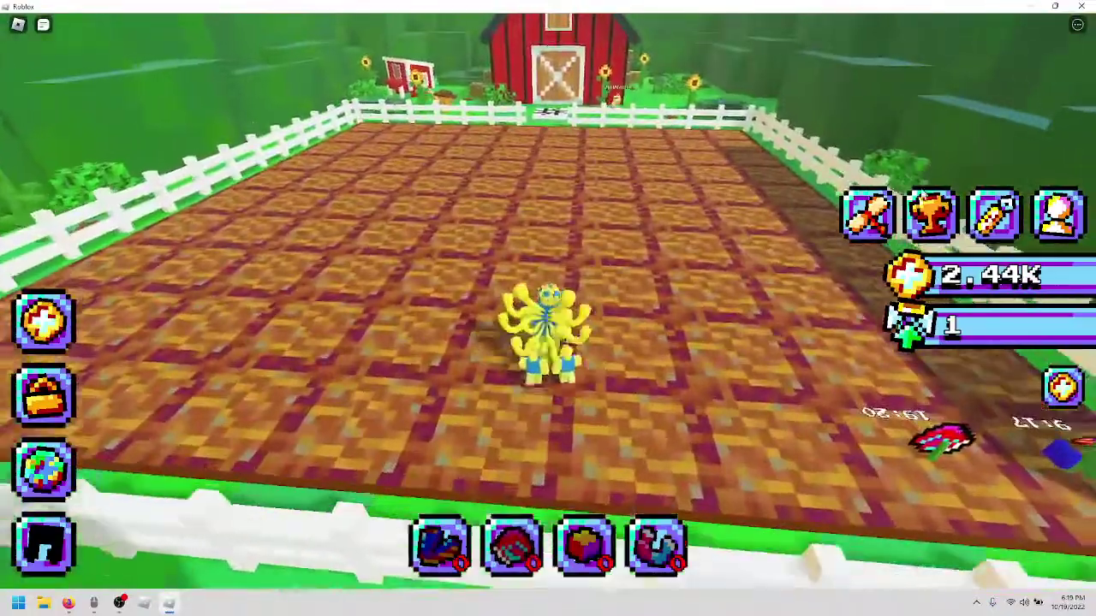
Check the leaderboards and quest progress, with seed planting at 2/3.
left_click(930, 213)
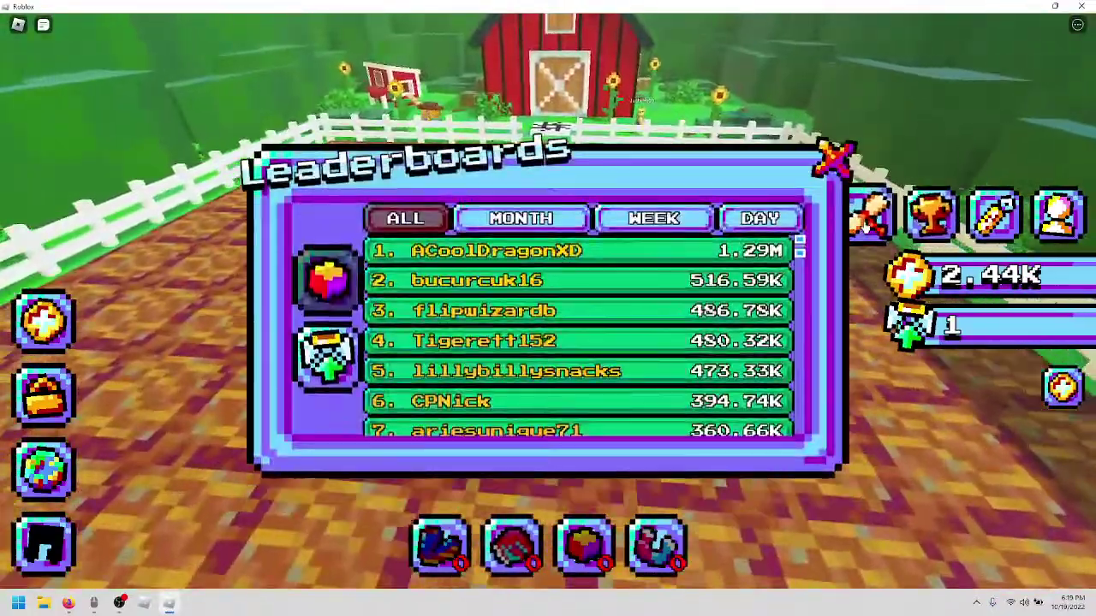
left_click(837, 157)
left_click(872, 213)
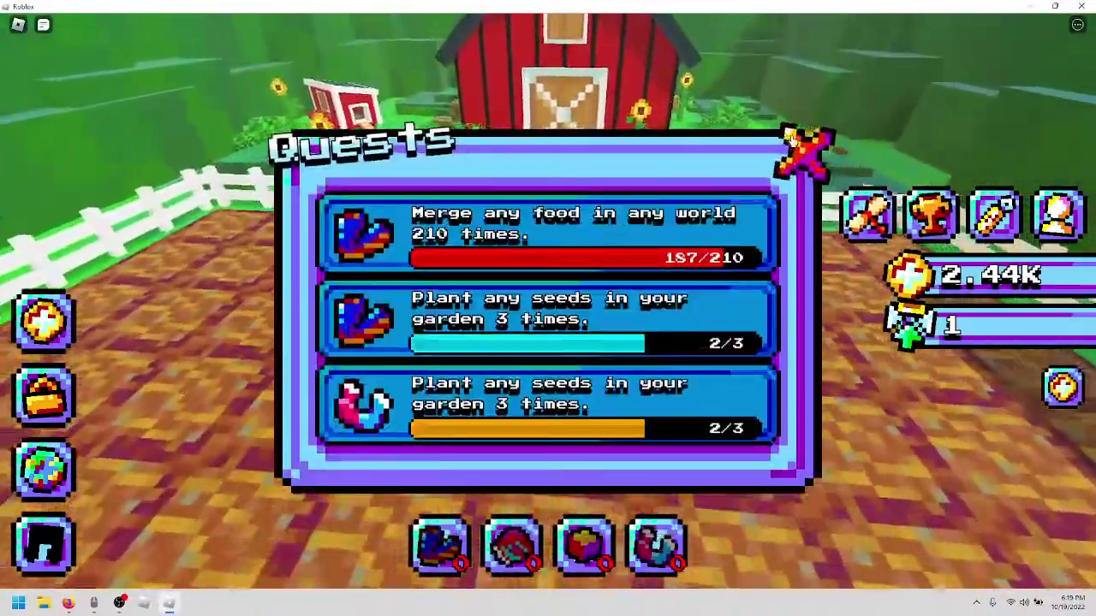
left_click(803, 153)
left_click(872, 212)
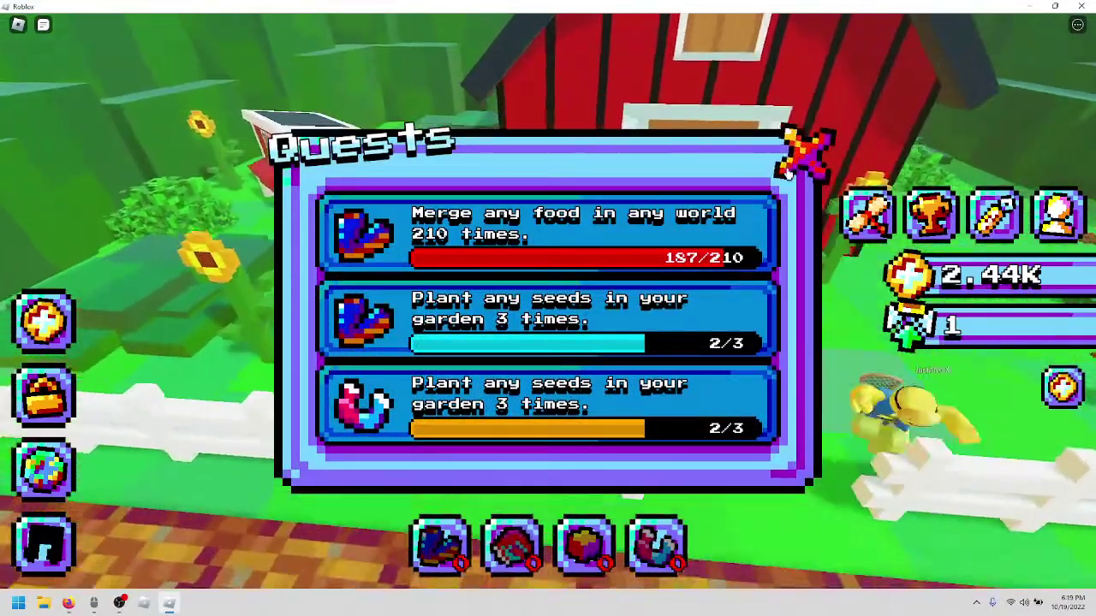
left_click(803, 152)
Walk the character onto the checkered mat in front of the barn.
left_click_drag(599, 300, 708, 253)
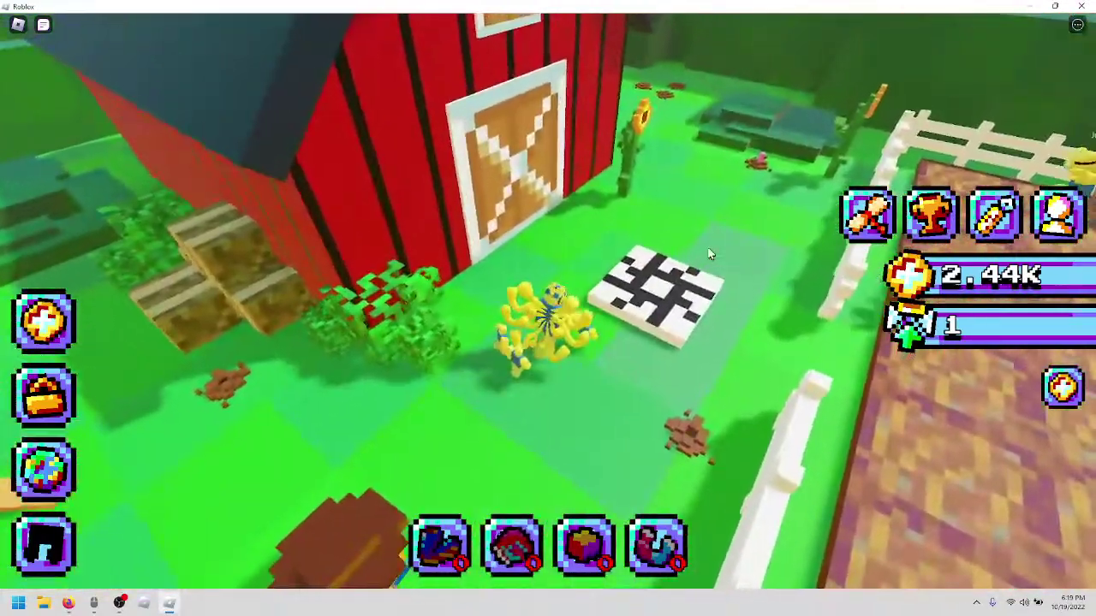
key("w")
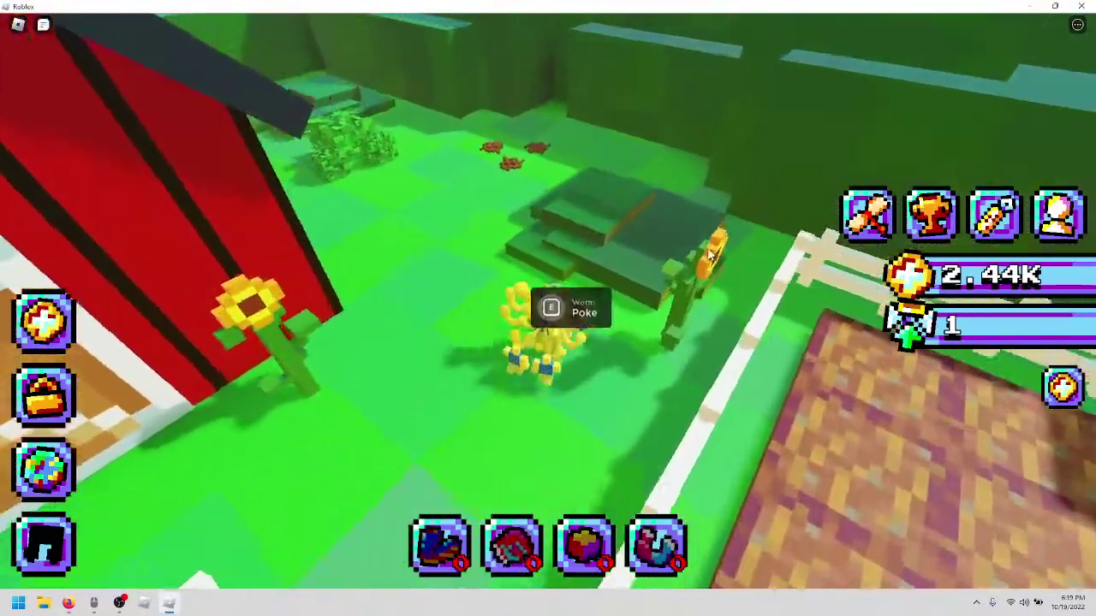
mouse_move(707, 247)
left_mouse_down()
mouse_move(715, 257)
mouse_move(1000, 6)
left_mouse_up()
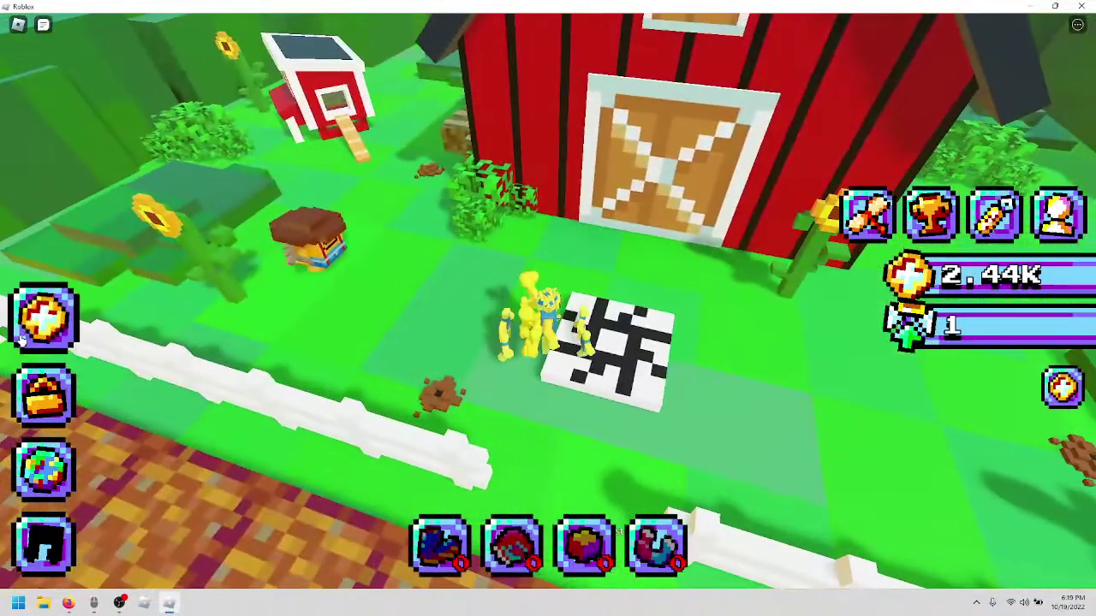
Teleport from the garden back to Dessert World through the worlds list.
left_click(42, 317)
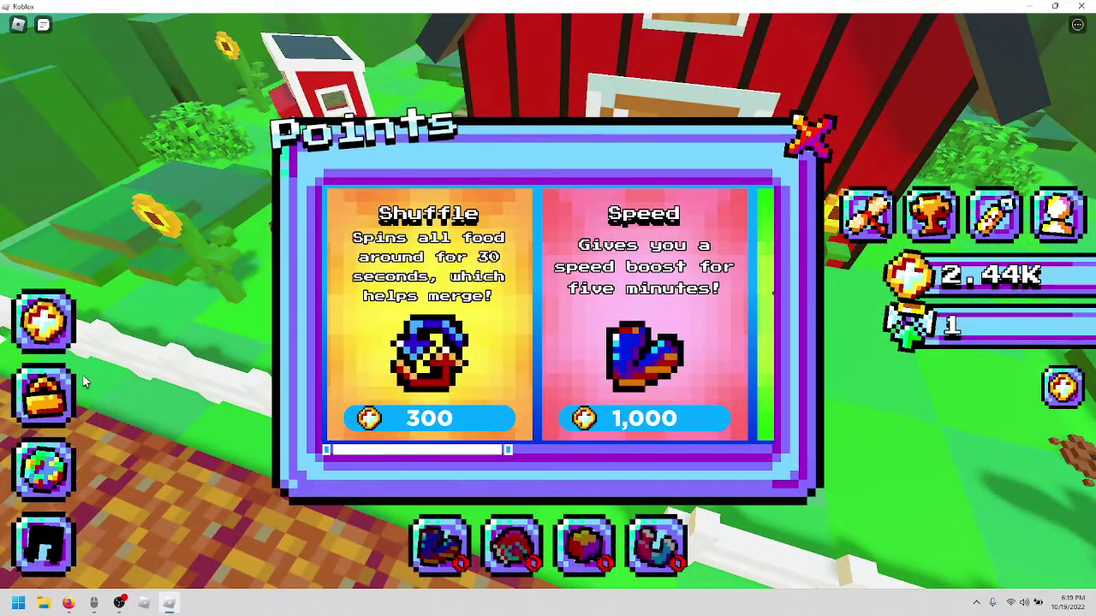
left_click(42, 469)
scroll(600, 325, "down", 5)
scroll(684, 326, "down", 5)
scroll(762, 318, "down", 3)
left_click(727, 355)
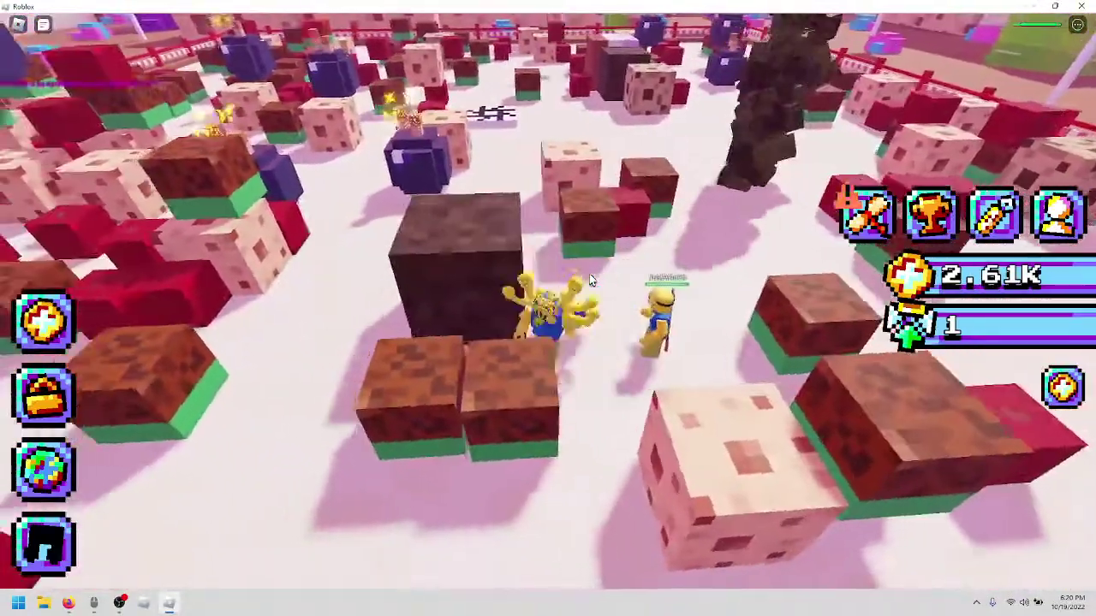
Walk into matching dessert blocks, including the big brown block, until Ice Cream Sandwich appears at 2.67K coins.
key("w")
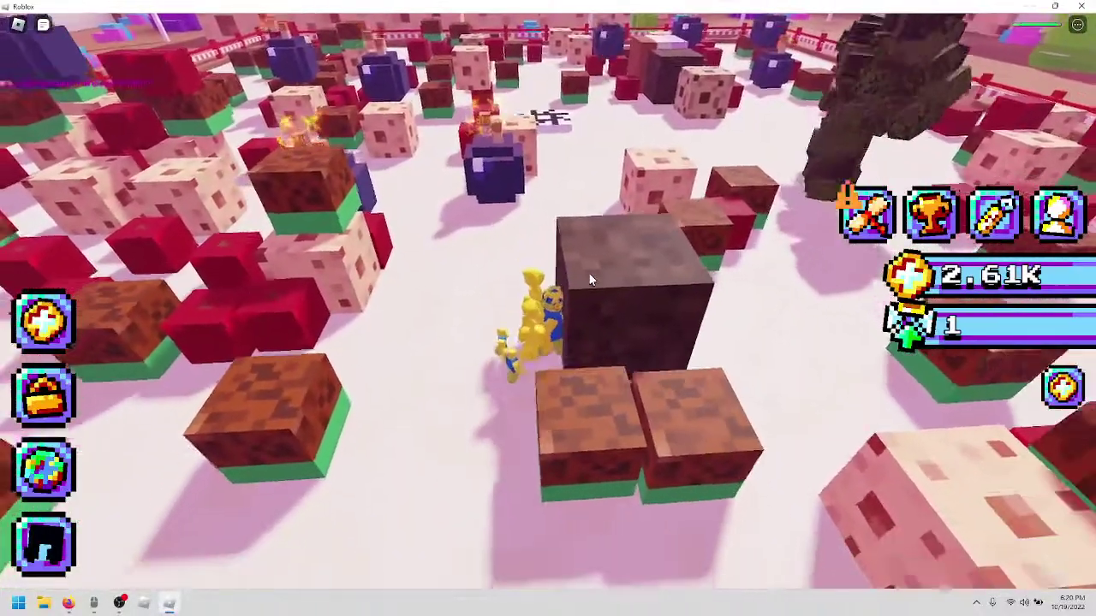
key("w")
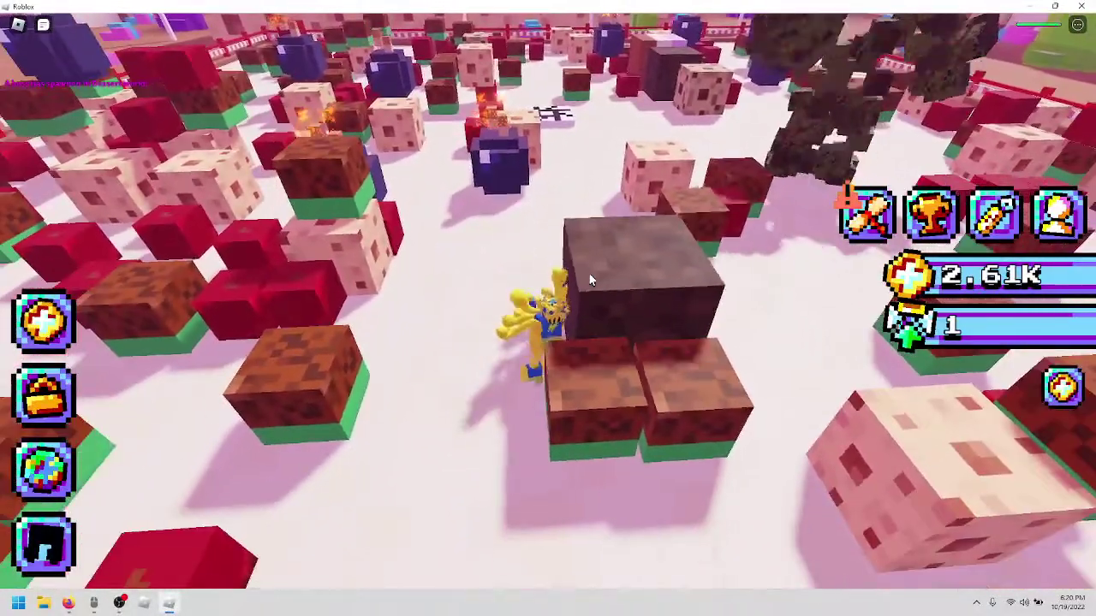
key("w")
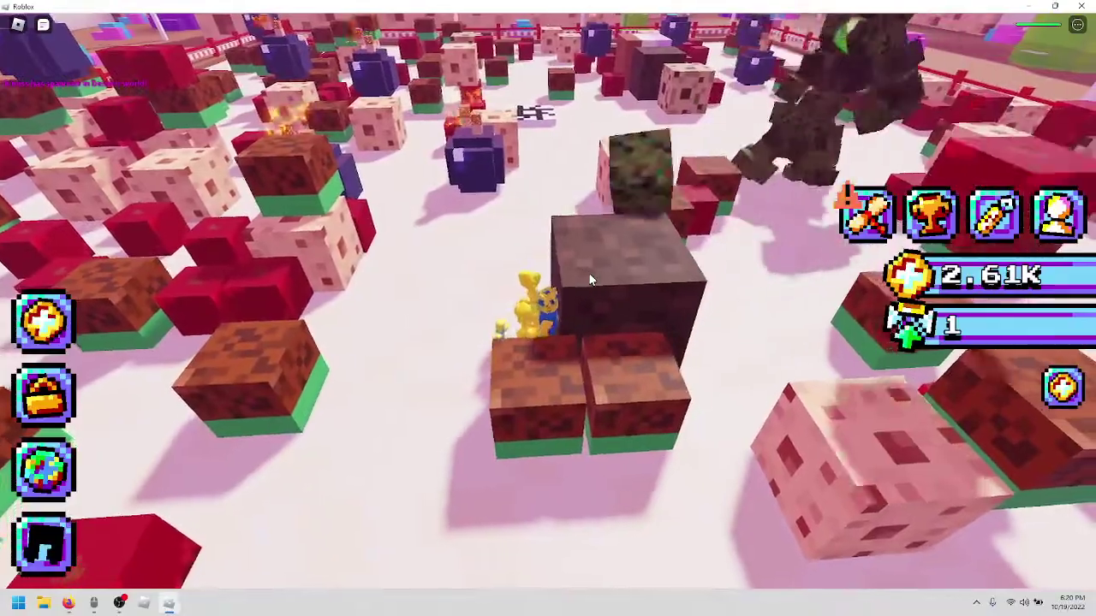
key("w")
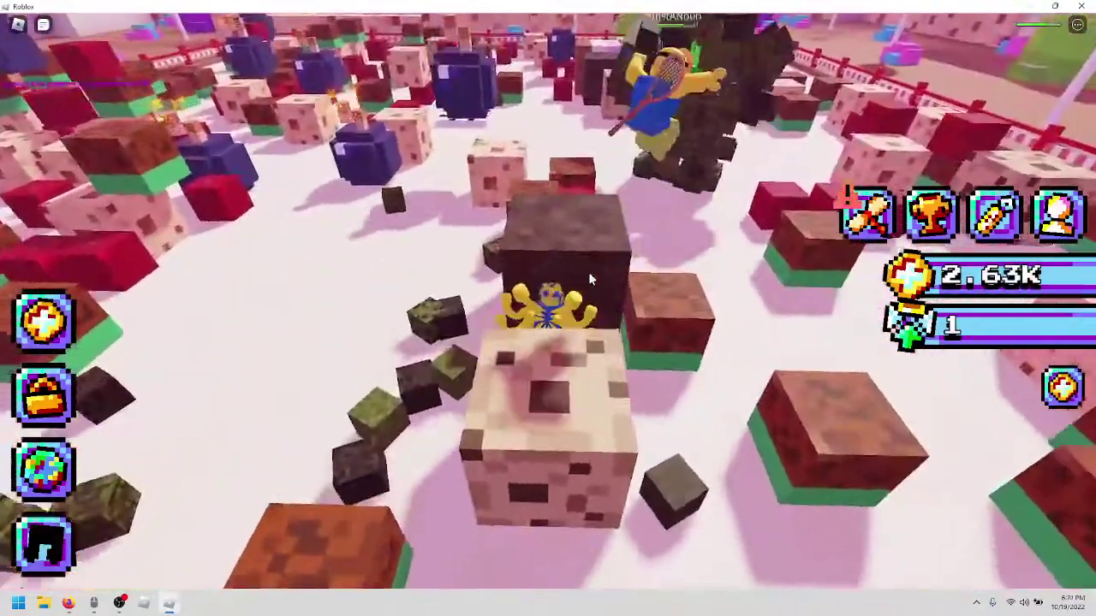
key("w")
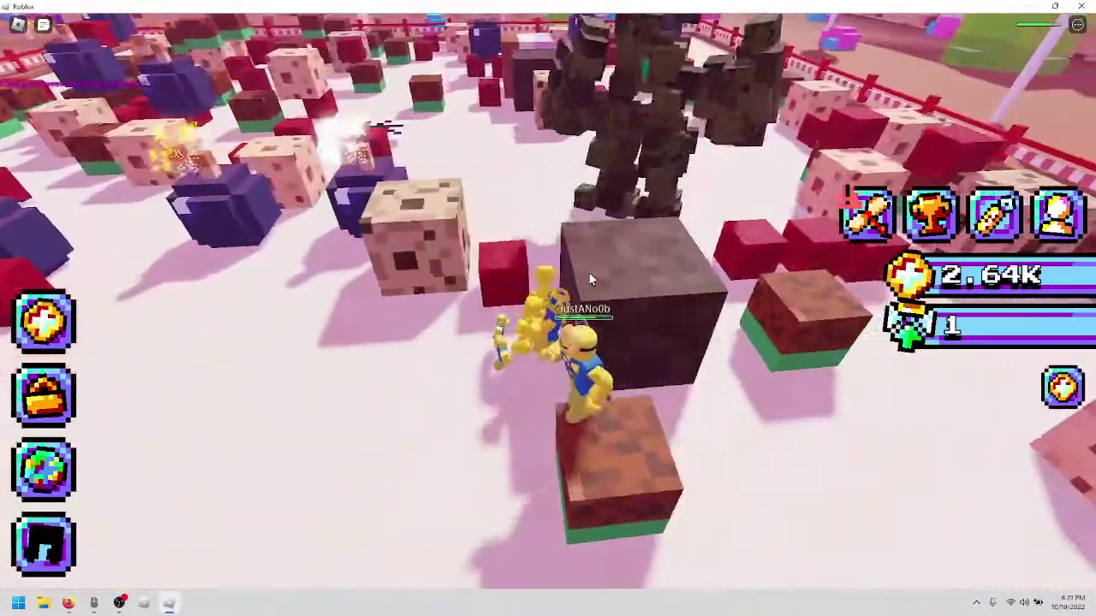
key("w")
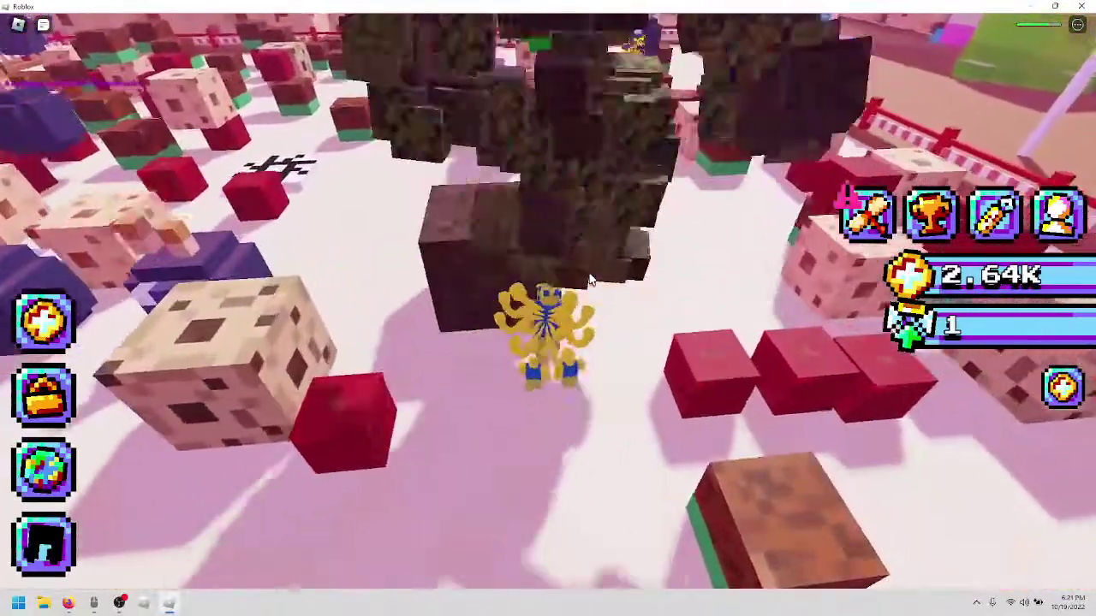
key("w")
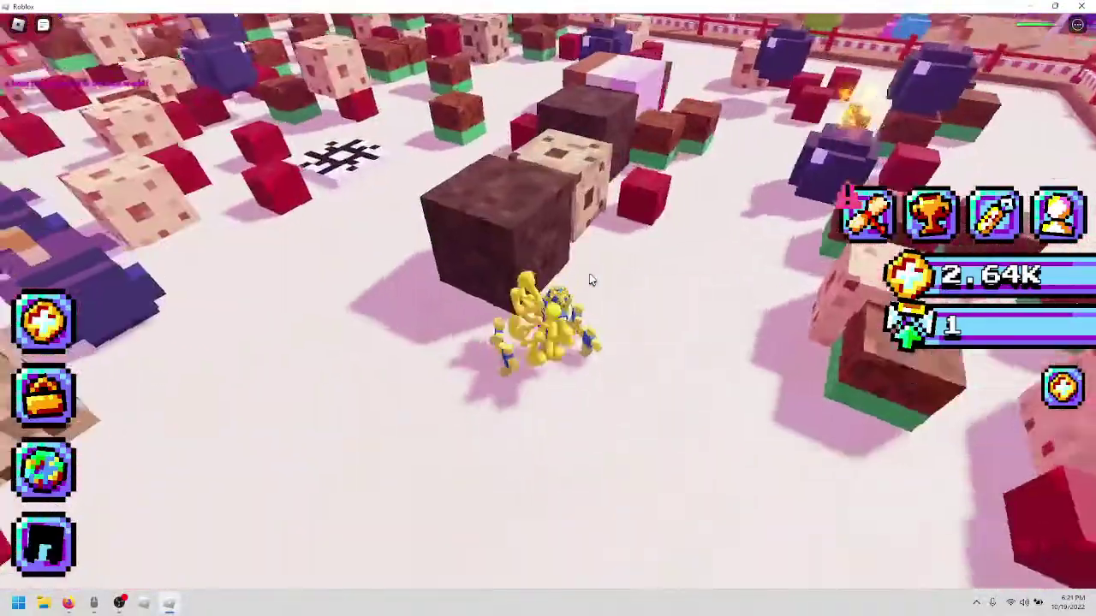
key("w")
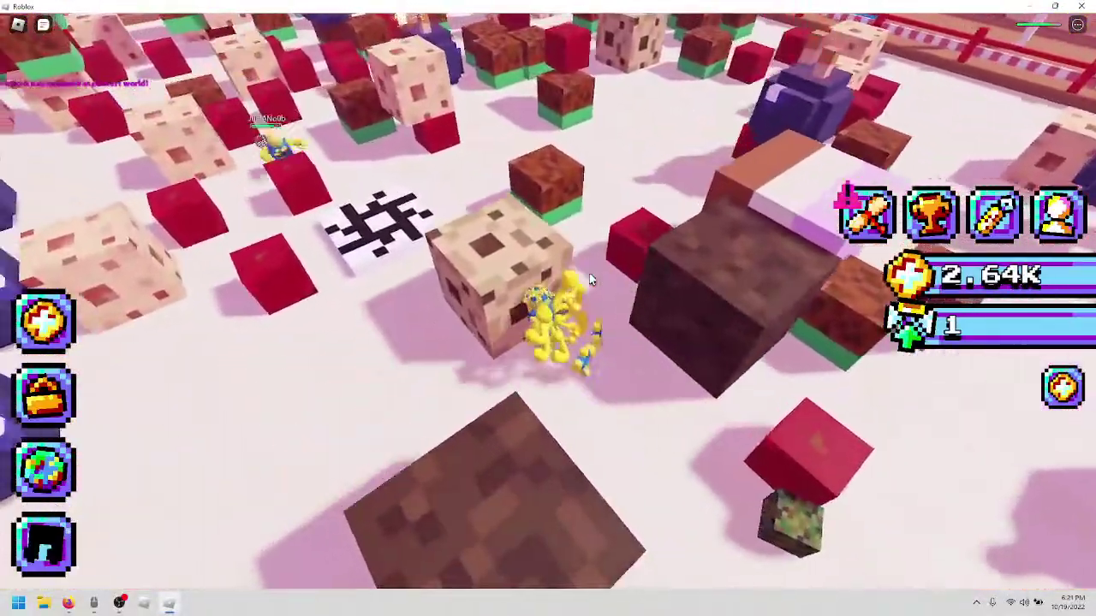
key("w")
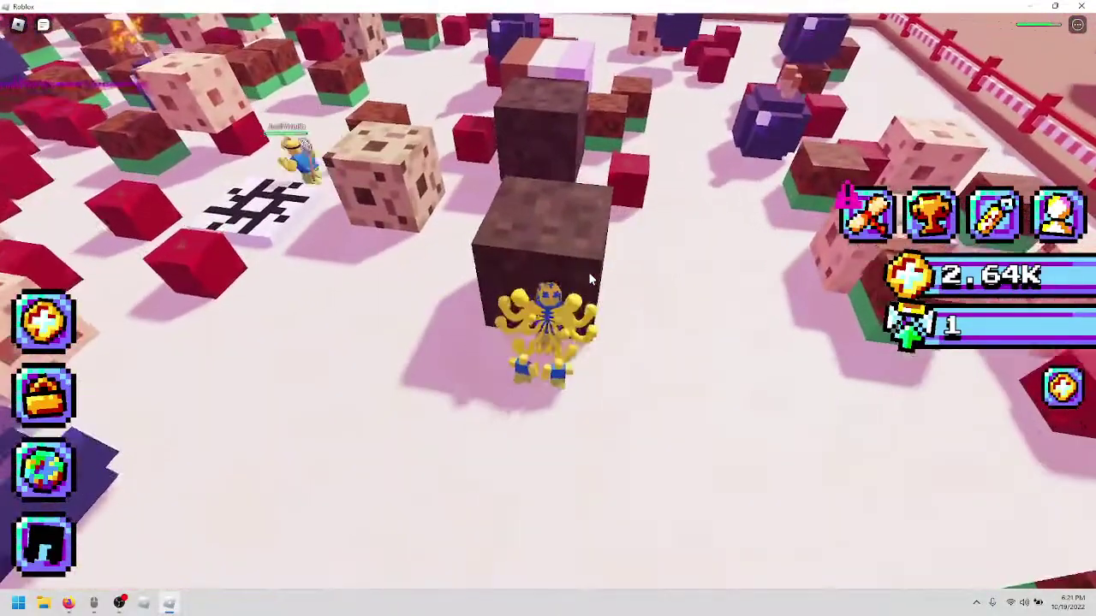
key("w")
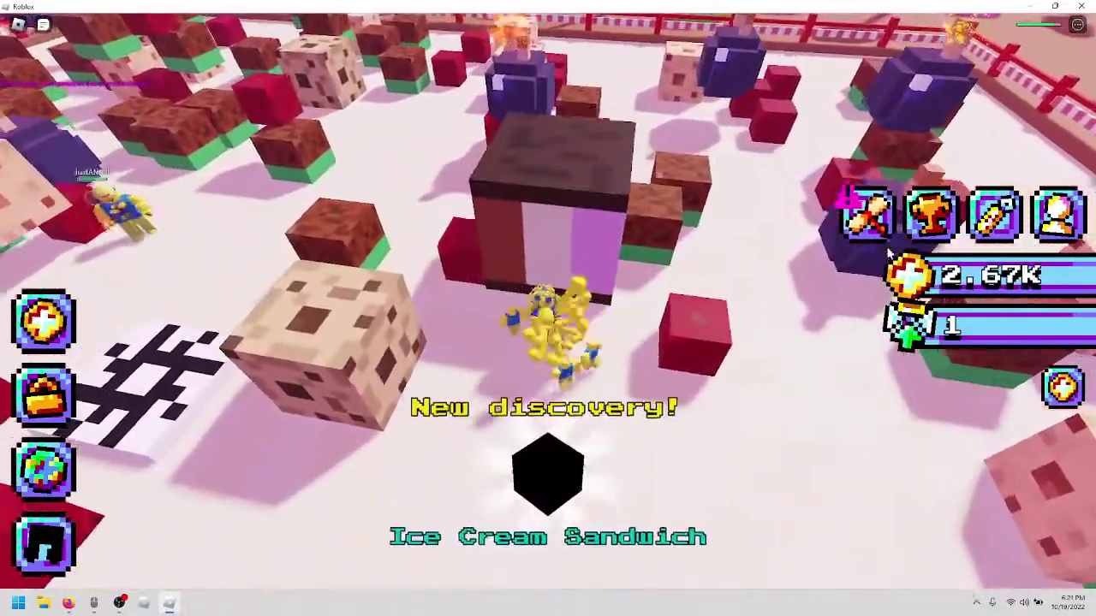
key("w")
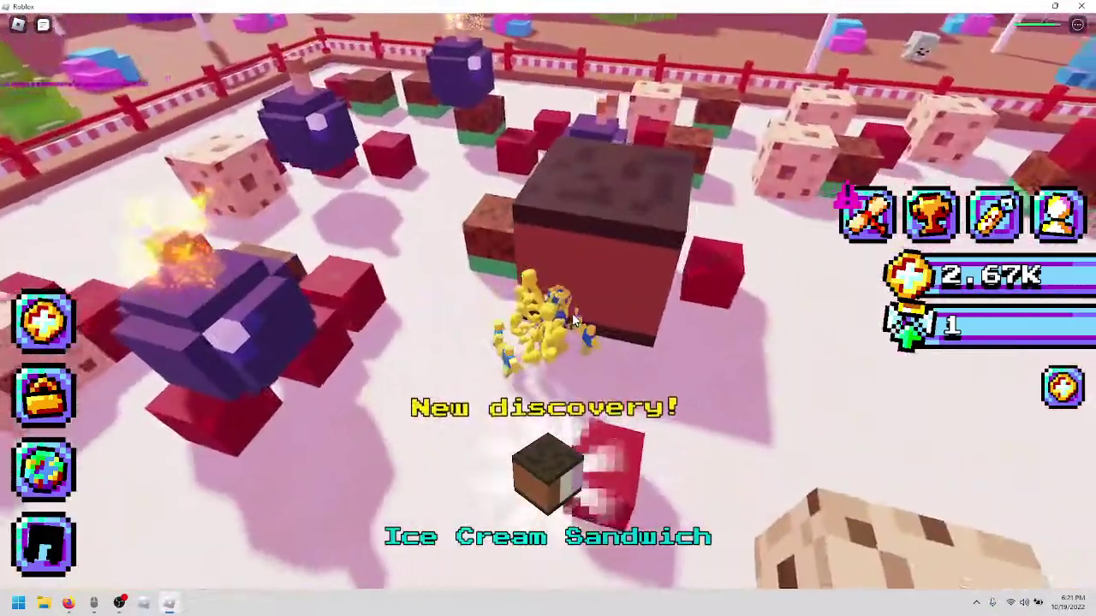
key("w")
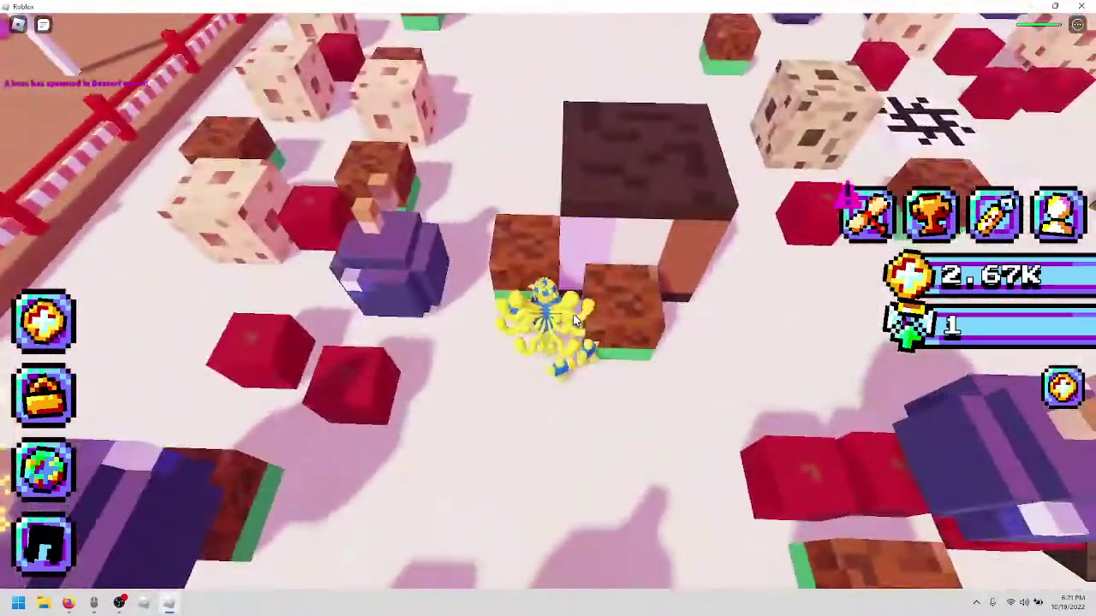
key("w")
Check the quest progress panel, then resume walking through the dessert blocks.
left_click(865, 213)
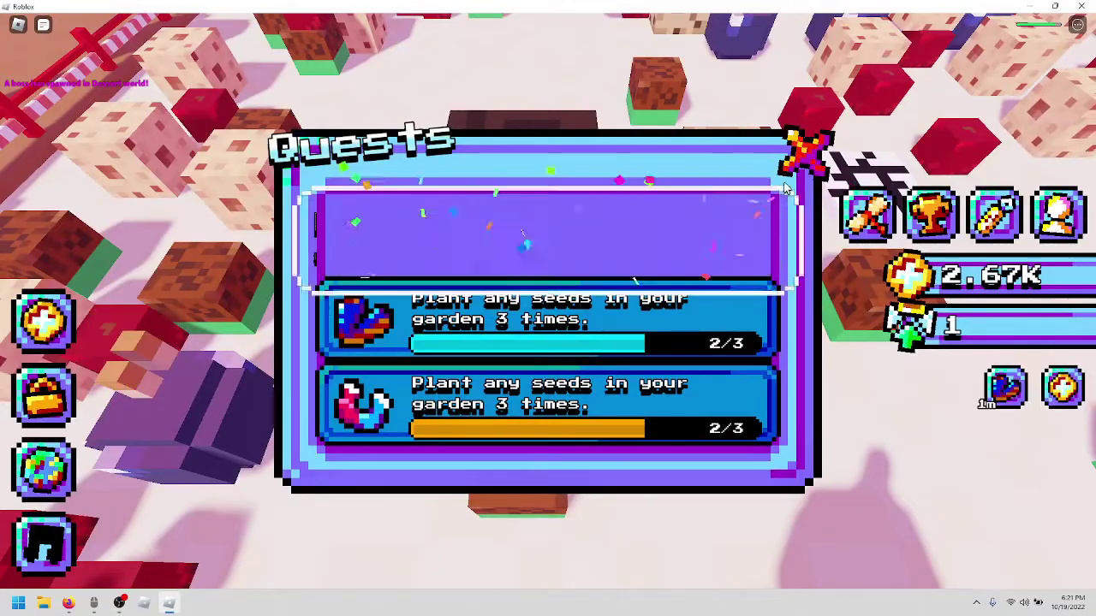
left_click(796, 158)
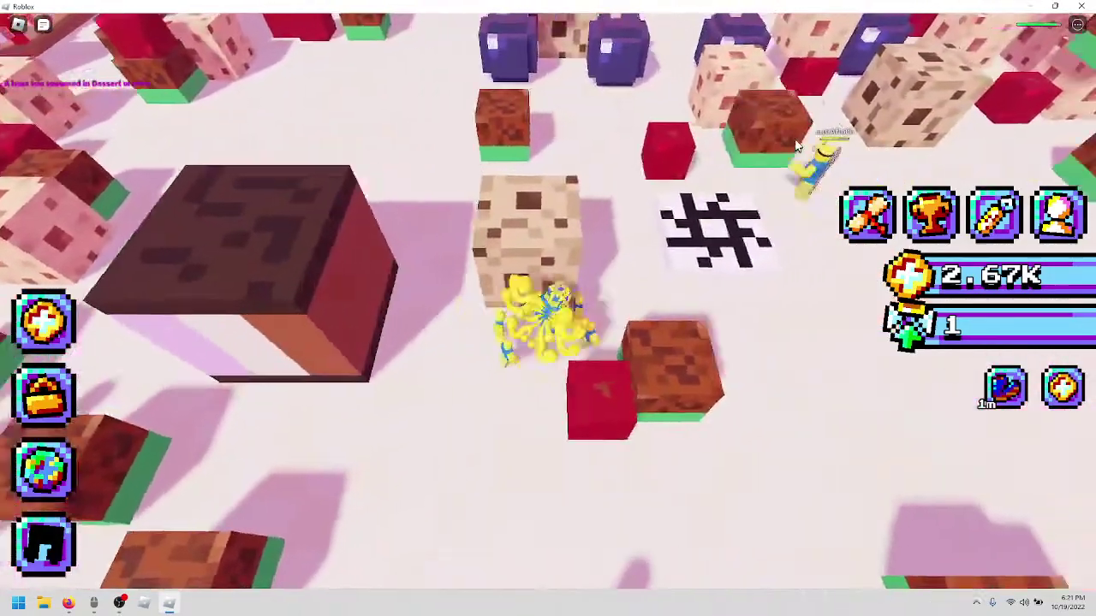
key("w")
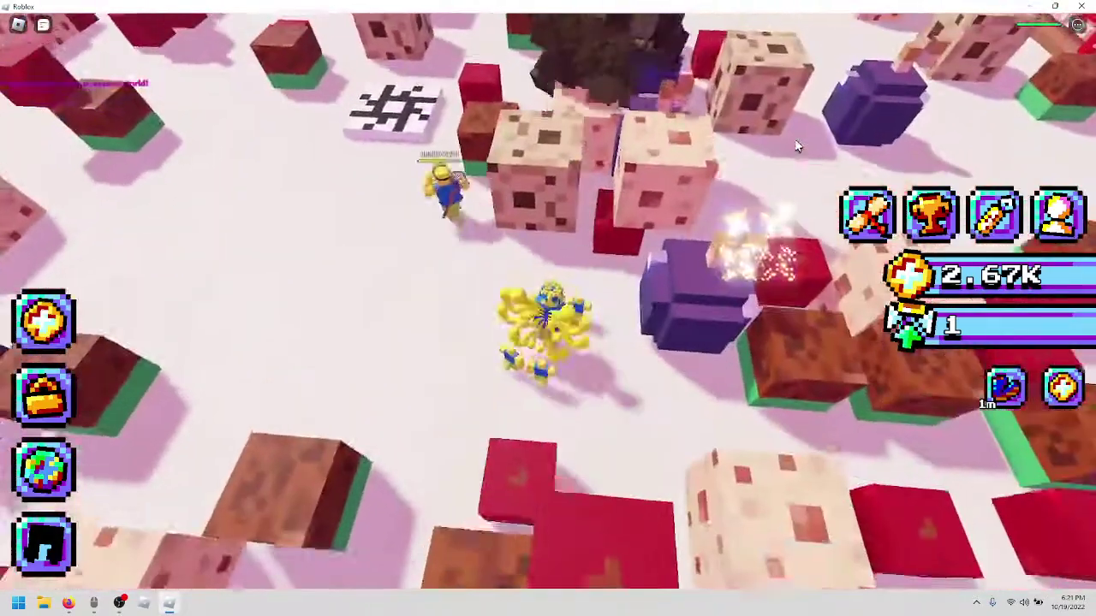
scroll(796, 146, "up", 5)
scroll(796, 146, "down", 6)
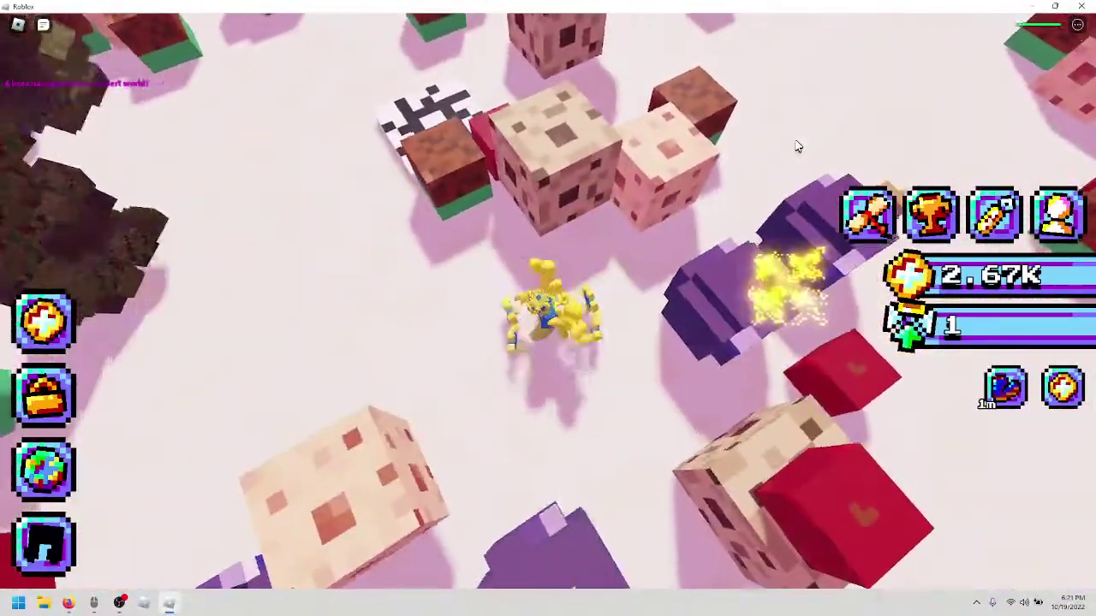
scroll(797, 146, "up", 4)
scroll(796, 146, "down", 4)
scroll(796, 145, "up", 5)
scroll(796, 146, "down", 5)
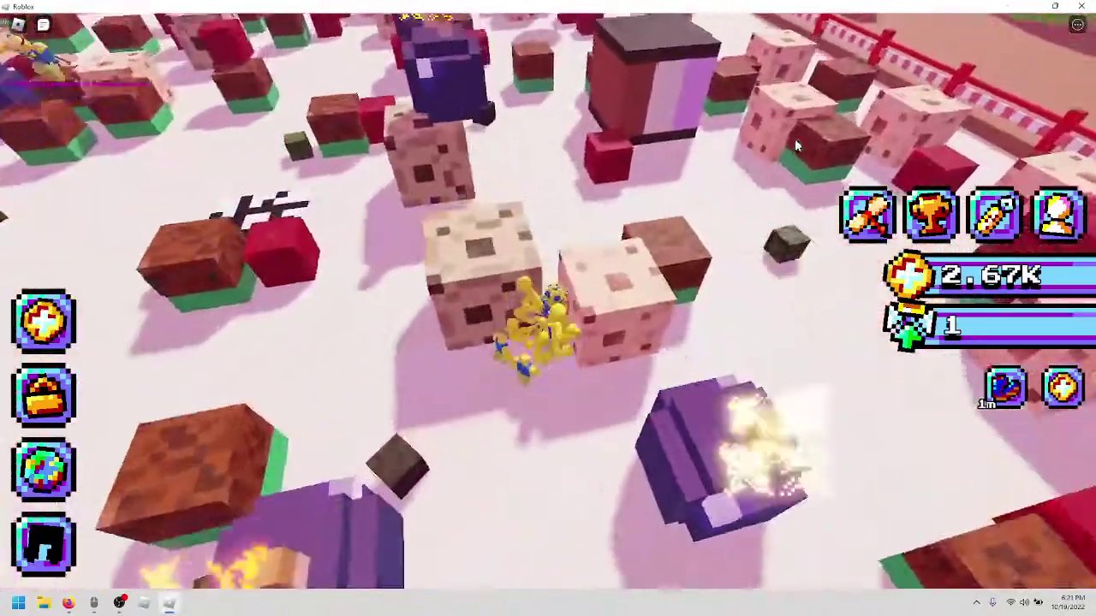
Merge desserts across the arena, lifting coins from 2.67K to 2.68K.
key("w")
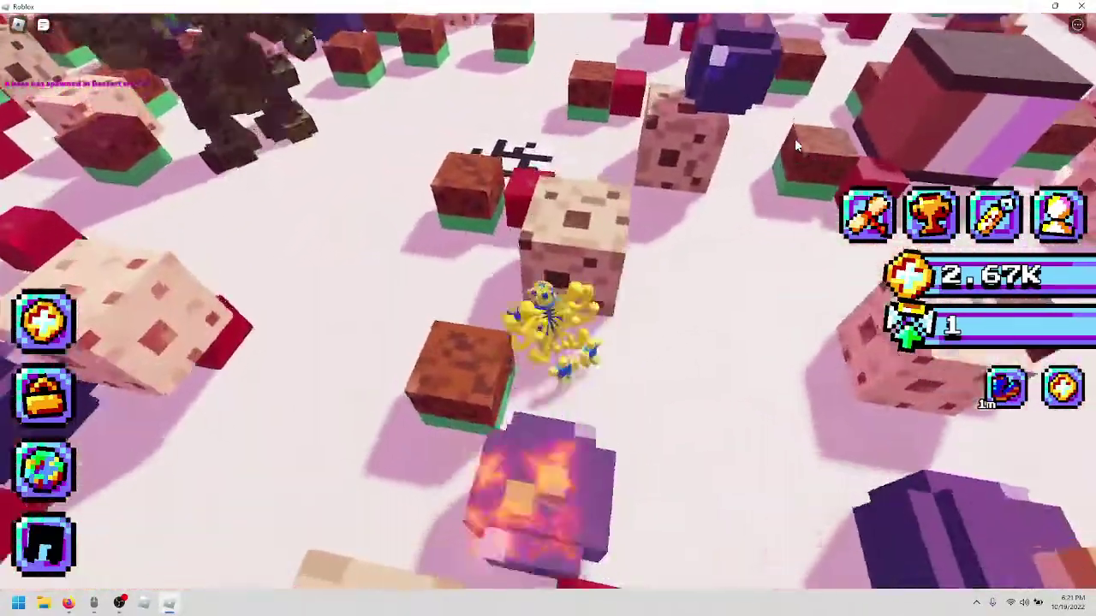
key("w")
key("w")
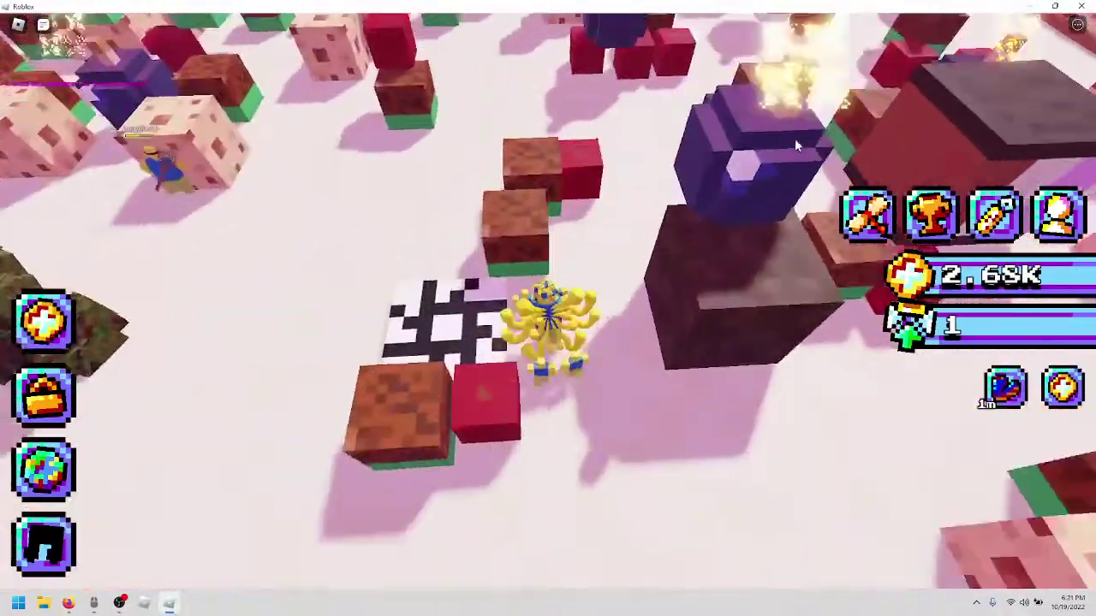
key("w")
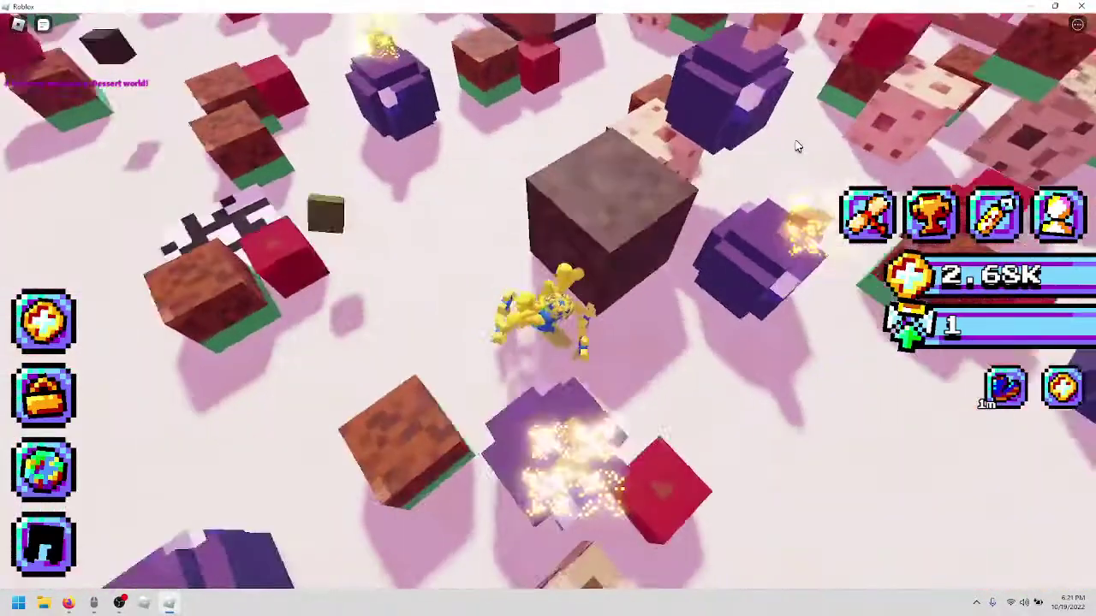
key("w")
key("w")
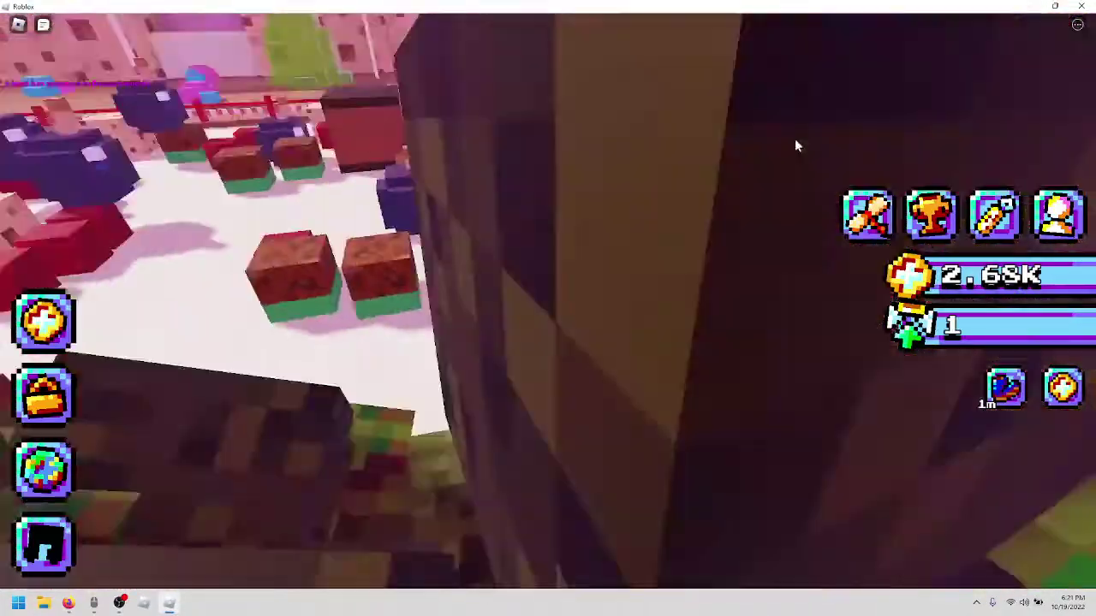
scroll(796, 145, "down", 3)
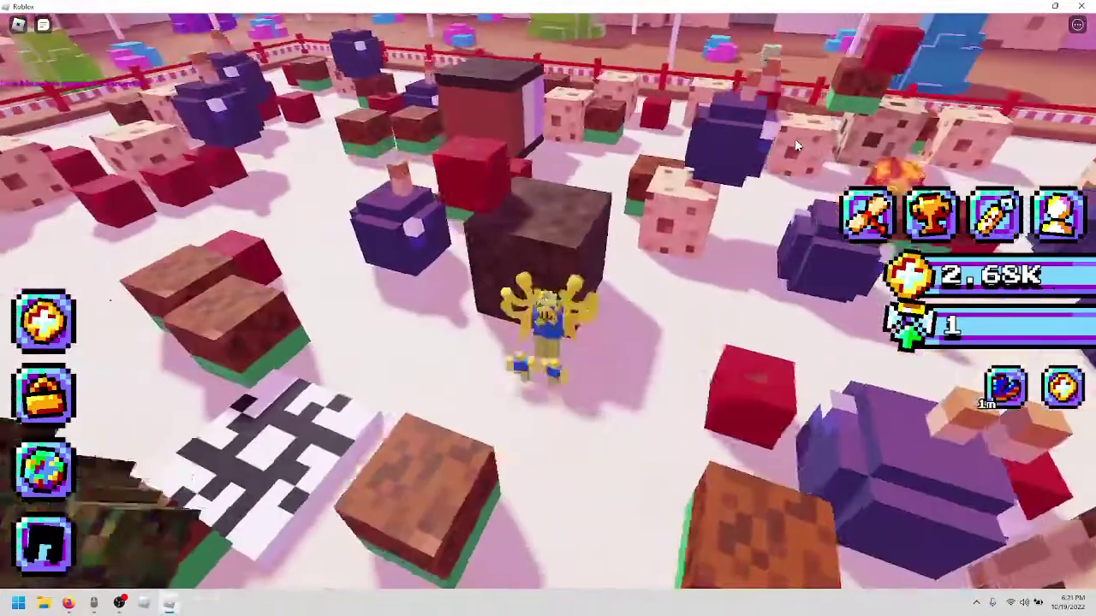
key("w")
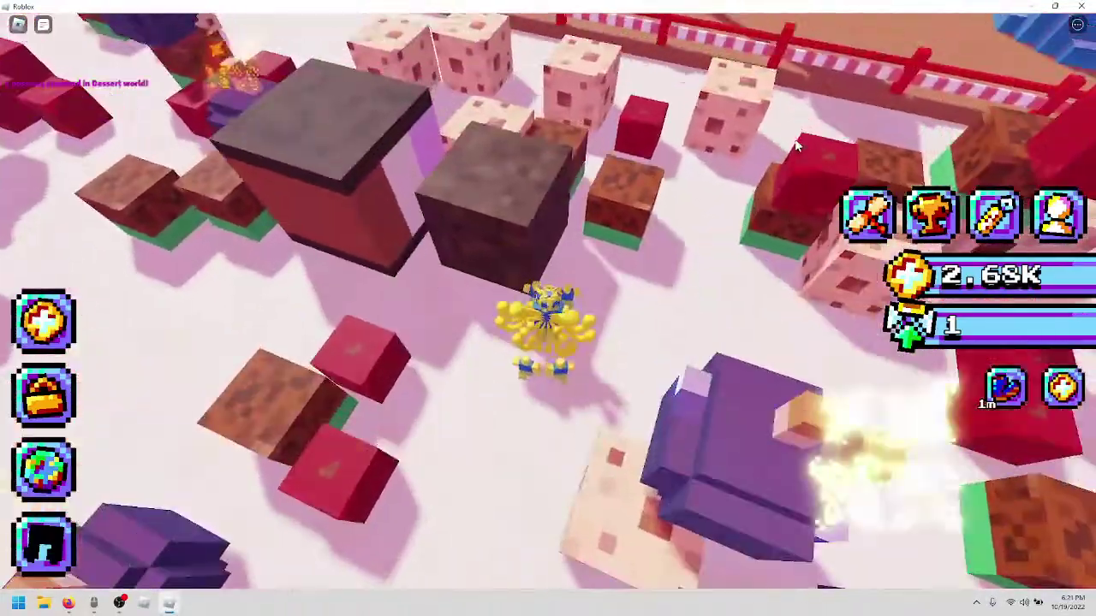
key("w")
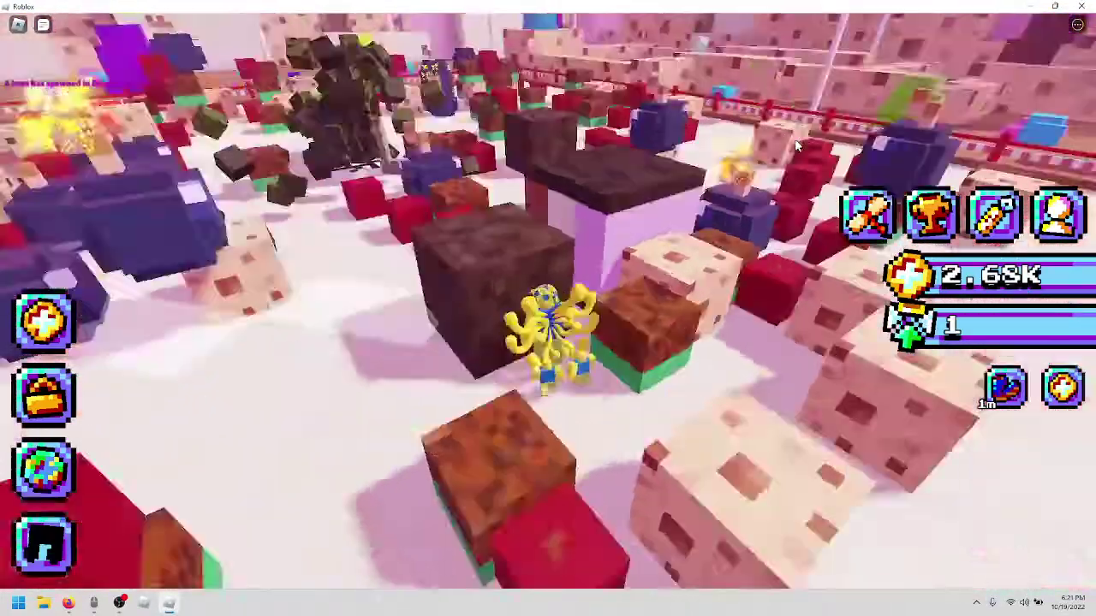
scroll(796, 146, "down", 5)
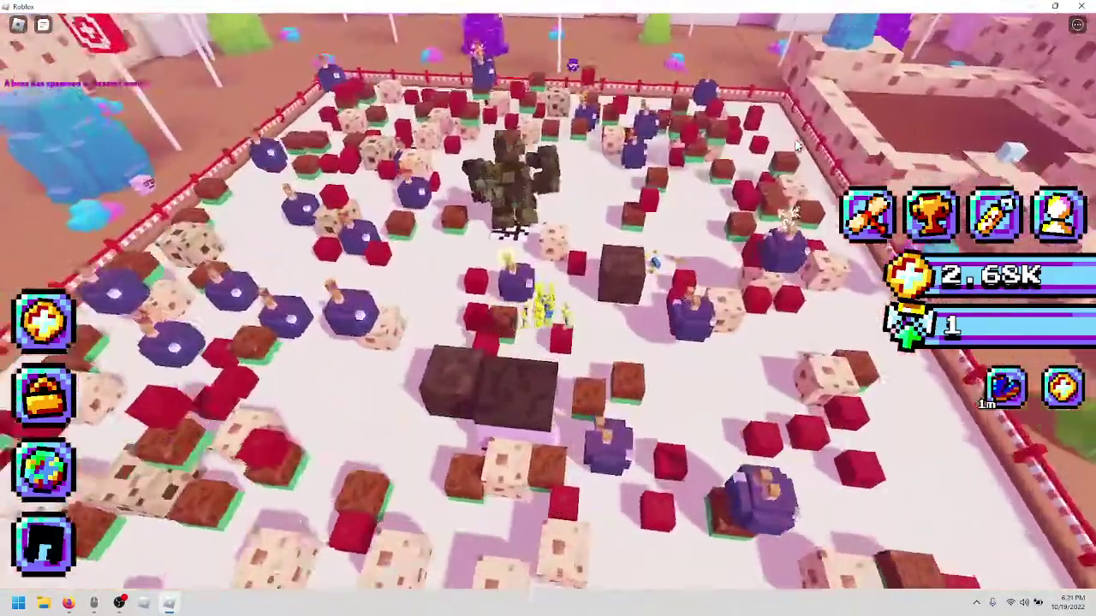
scroll(796, 146, "up", 5)
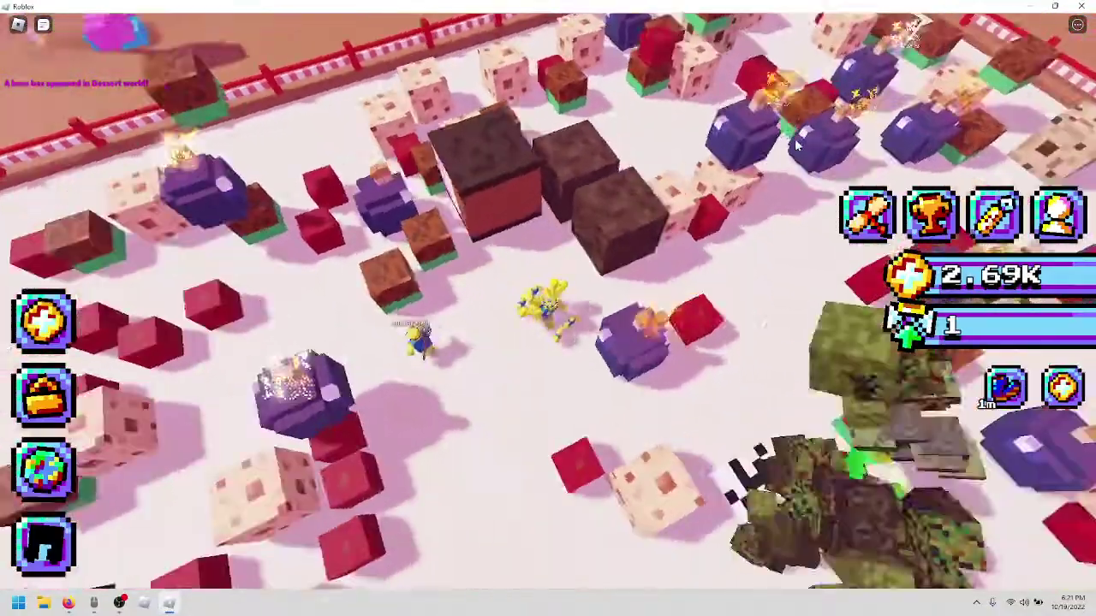
scroll(796, 146, "down", 4)
scroll(796, 145, "up", 4)
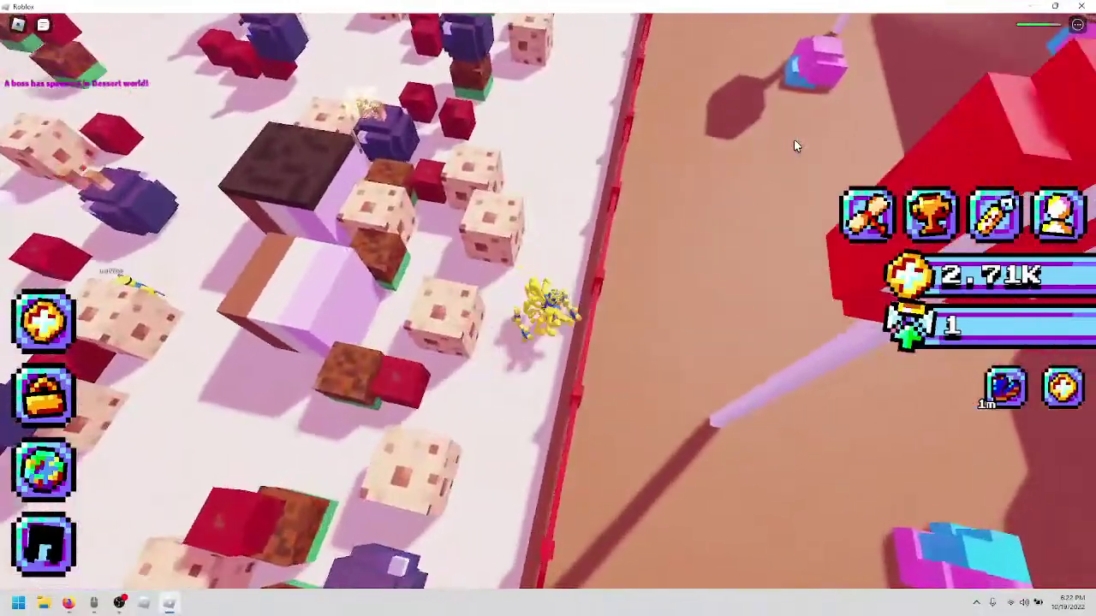
Turn the camera to face the other way while merging toward the Milkshake discovery.
left_click_drag(796, 145, 794, 145)
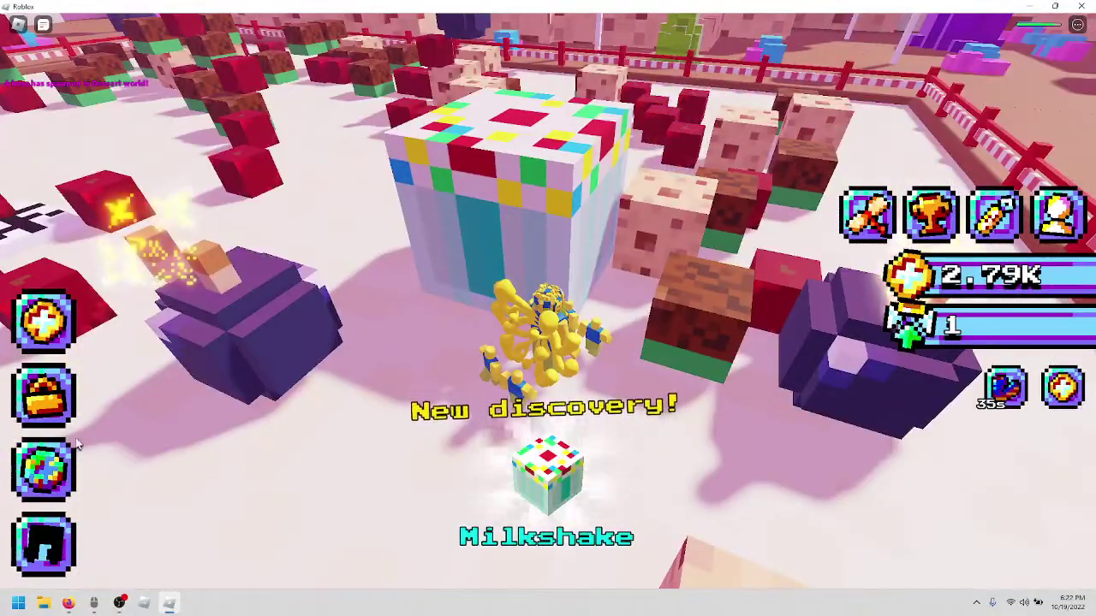
Open the worlds list, then close it to return to Dessert World.
left_click(45, 467)
scroll(548, 342, "up", 3)
left_click(859, 139)
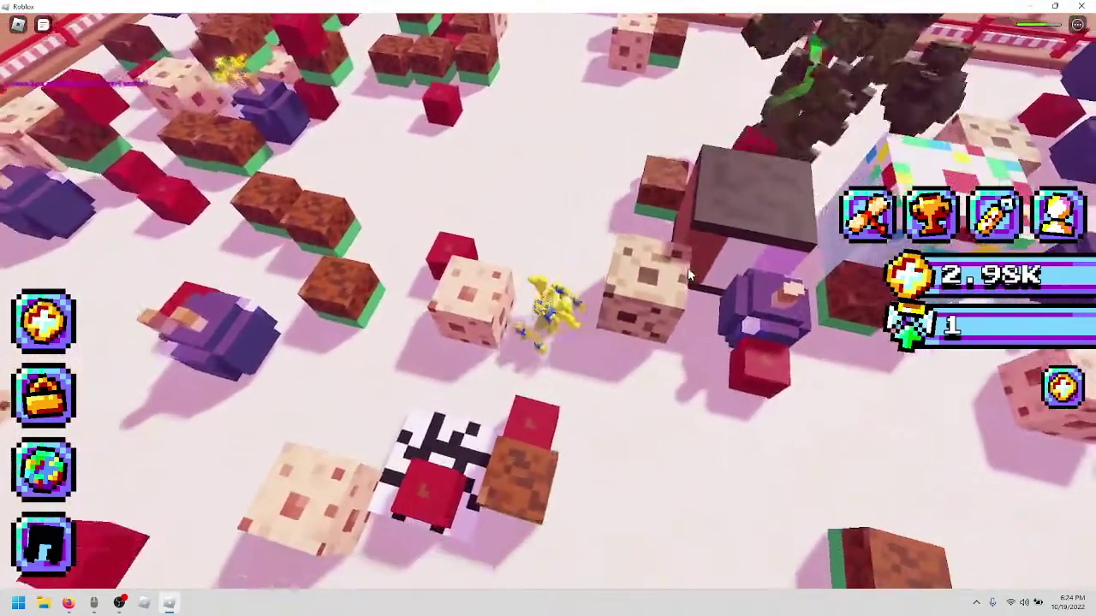
Walk over dessert blocks to merge them, swinging the view away from the boss golem.
key("w")
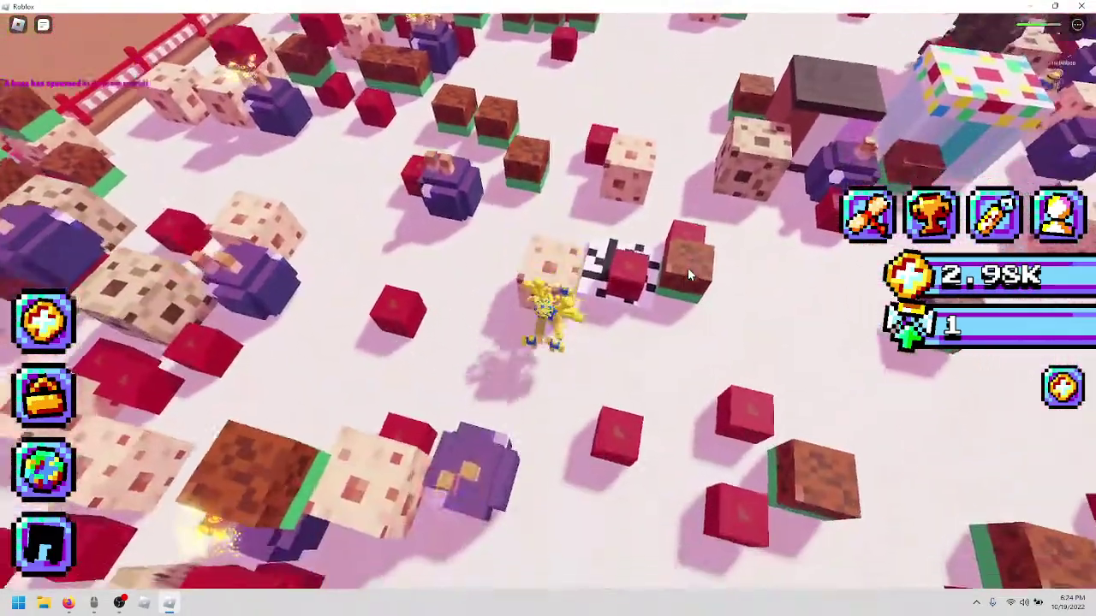
key("w")
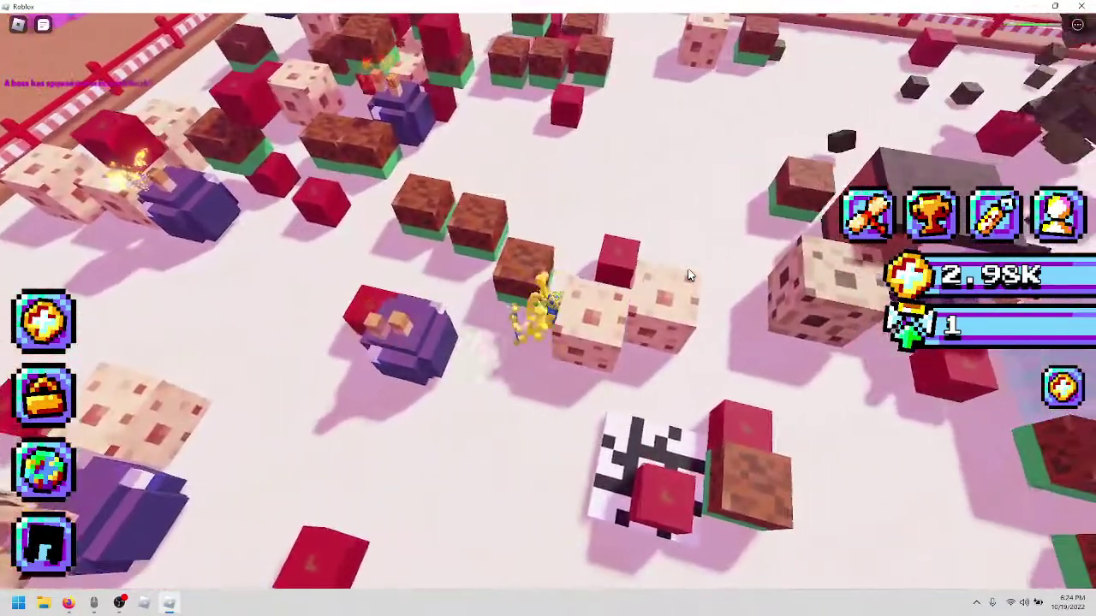
key("d")
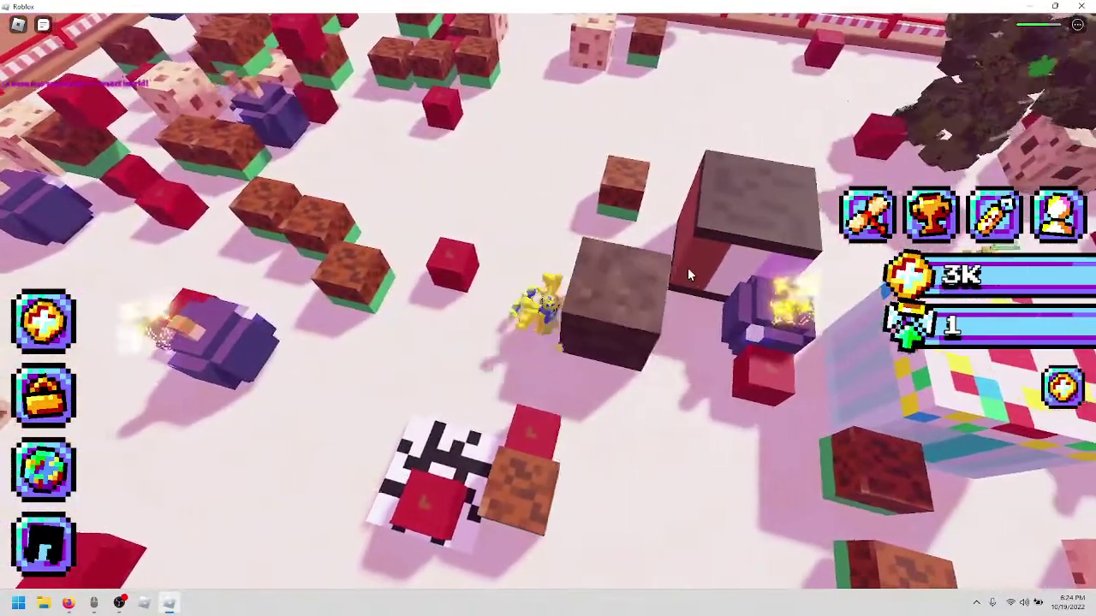
key("w")
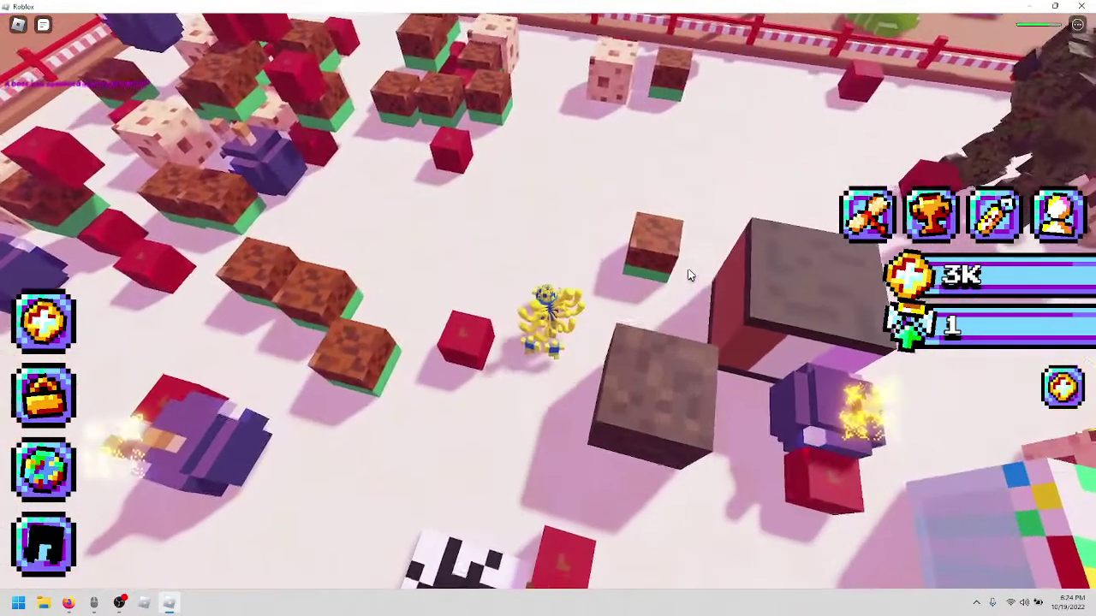
key("w")
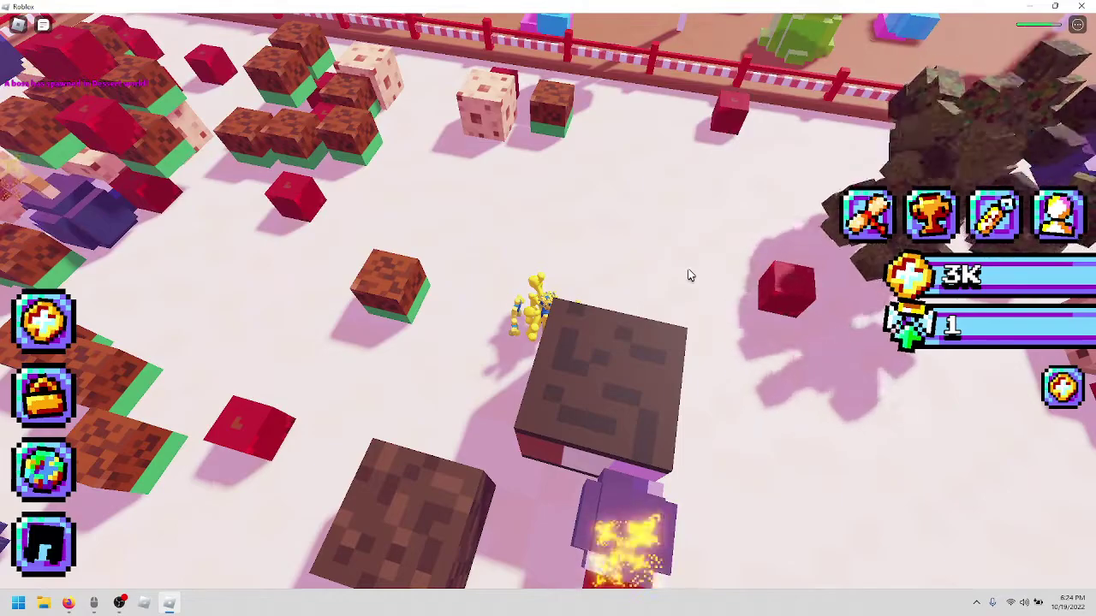
key("w")
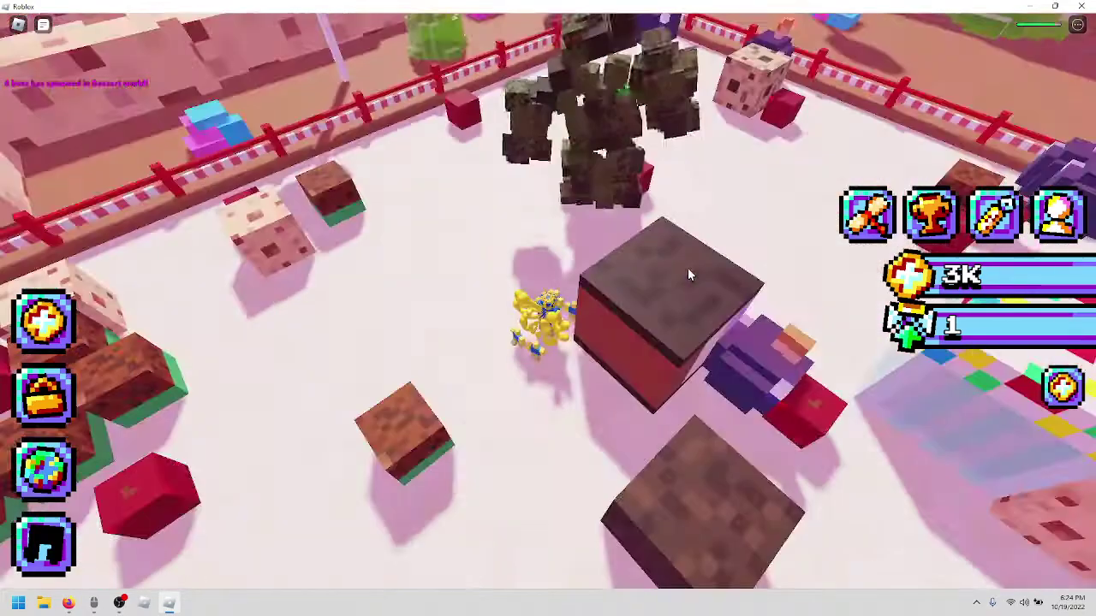
key("w")
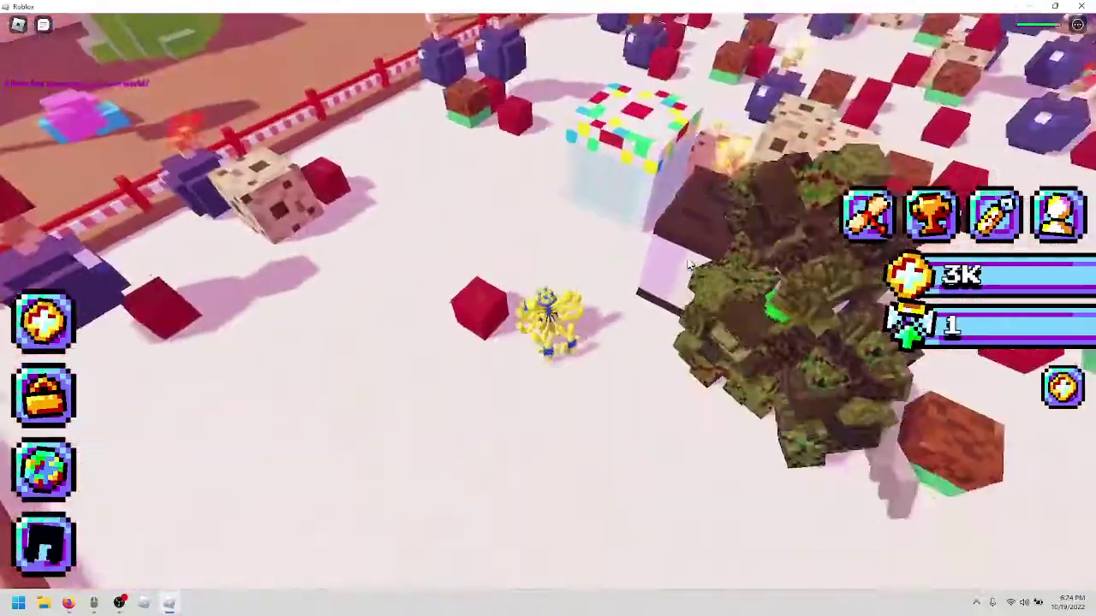
mouse_move(653, 256)
left_mouse_down()
mouse_move(690, 368)
mouse_move(674, 342)
left_mouse_up()
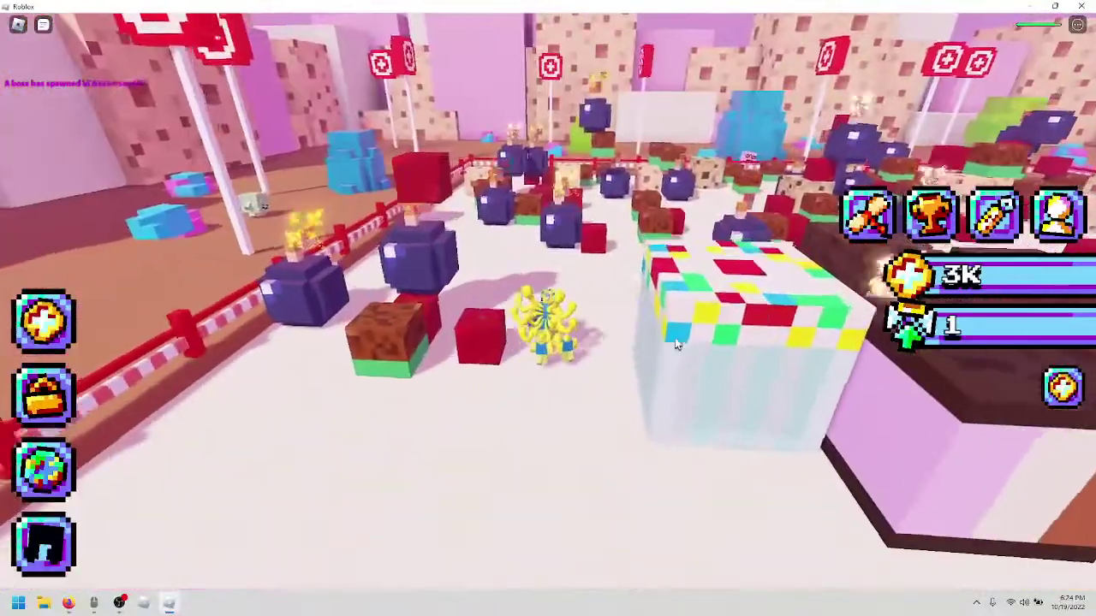
Keep merging desserts through the crowded area, pushing coins past 3K.
key("w")
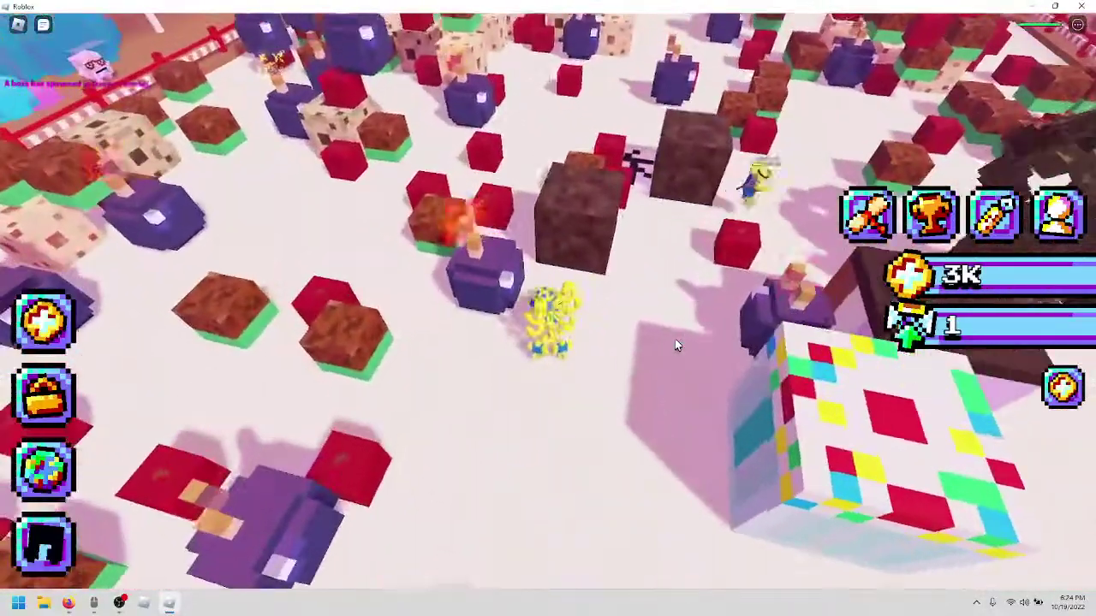
key("w")
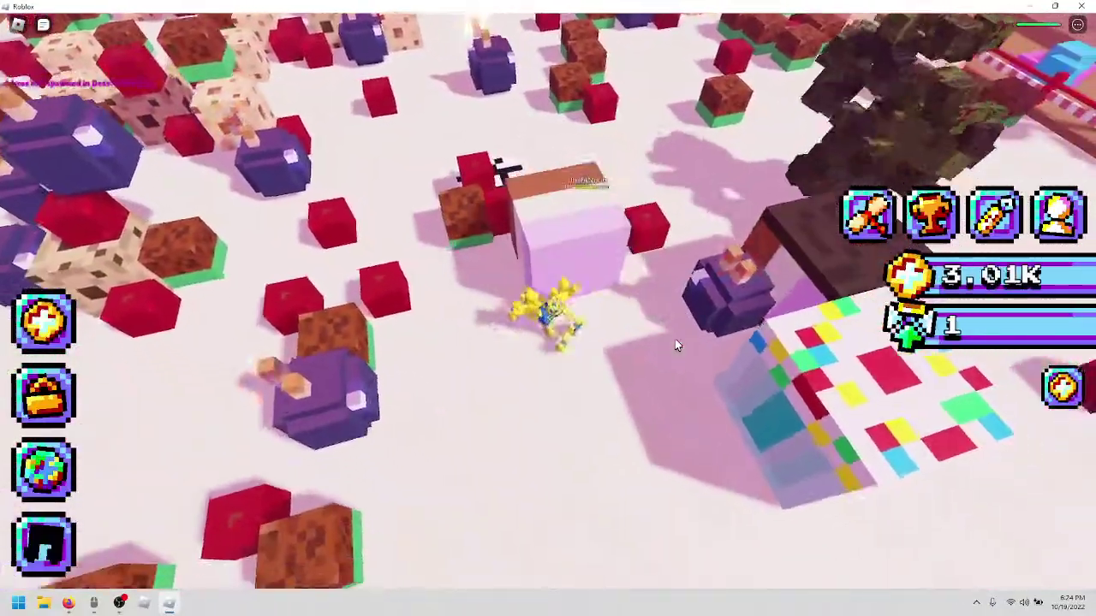
key("w")
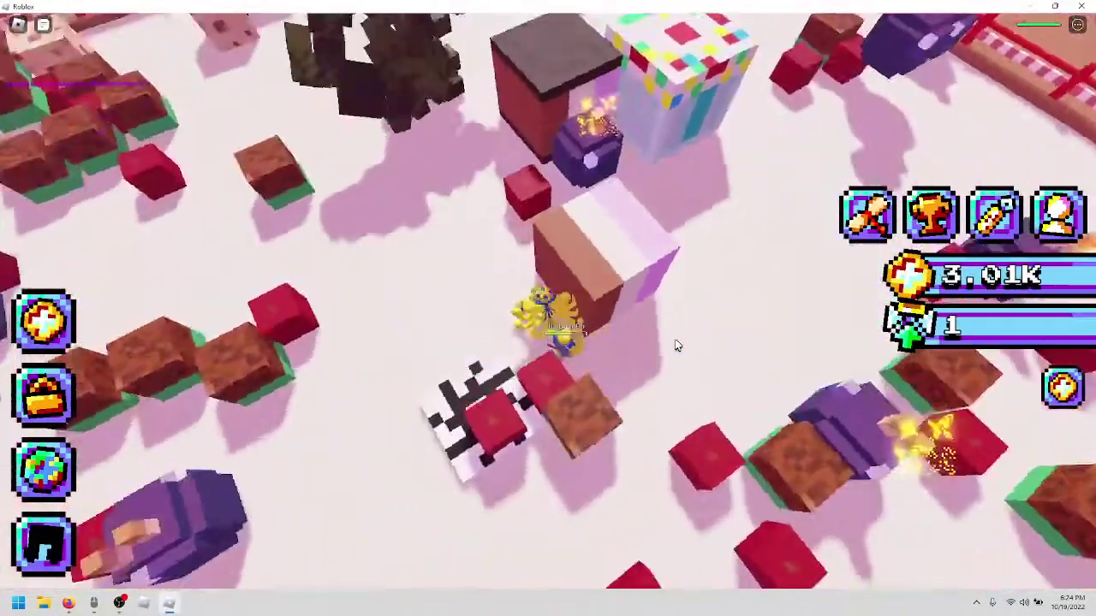
key("w")
key("w")
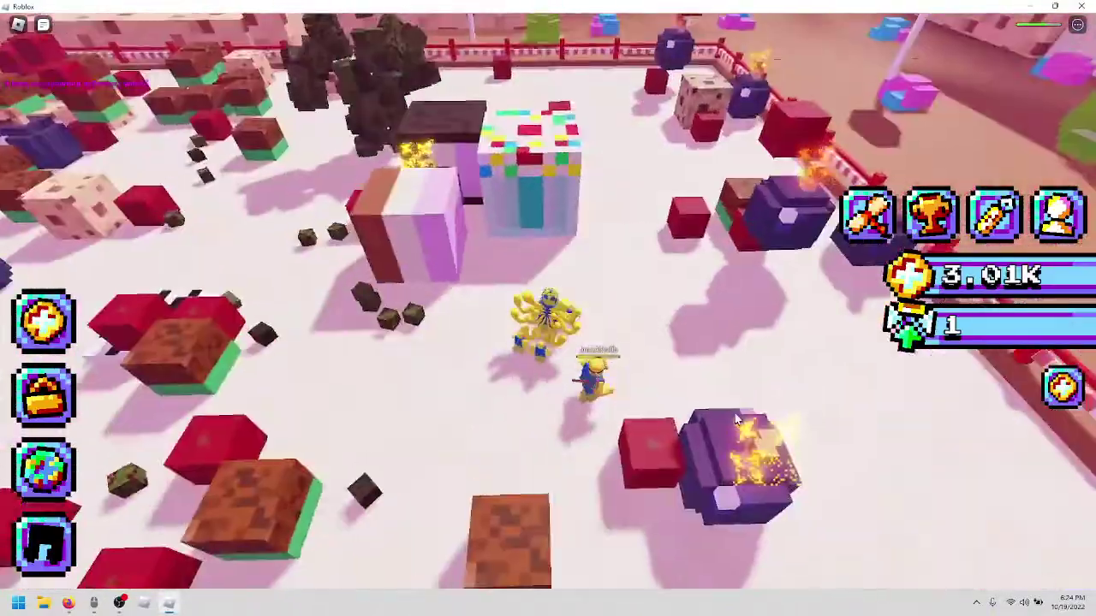
key("w")
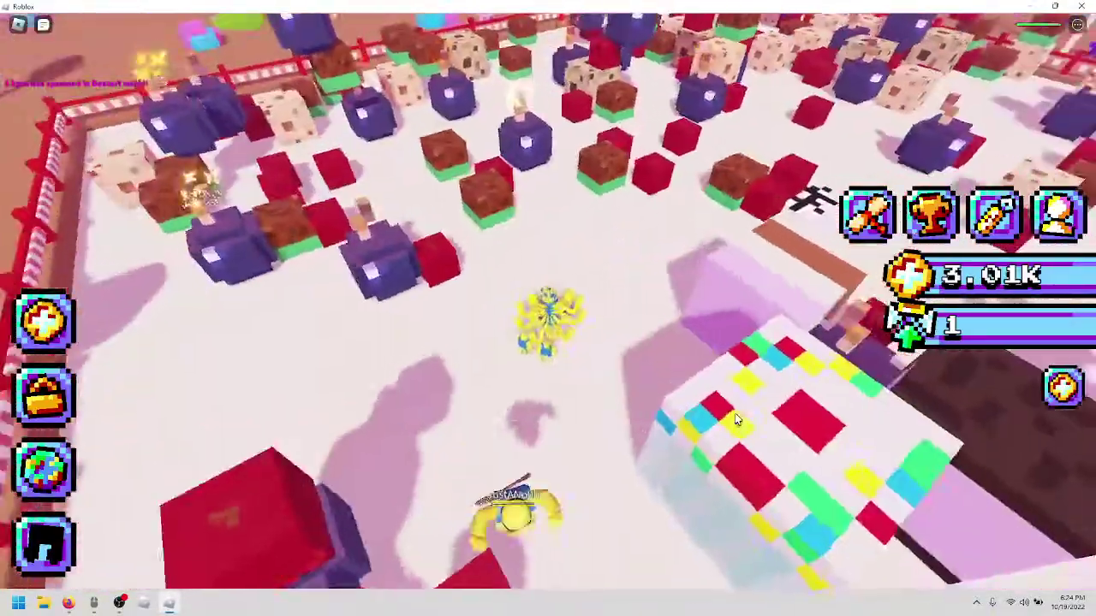
key("w")
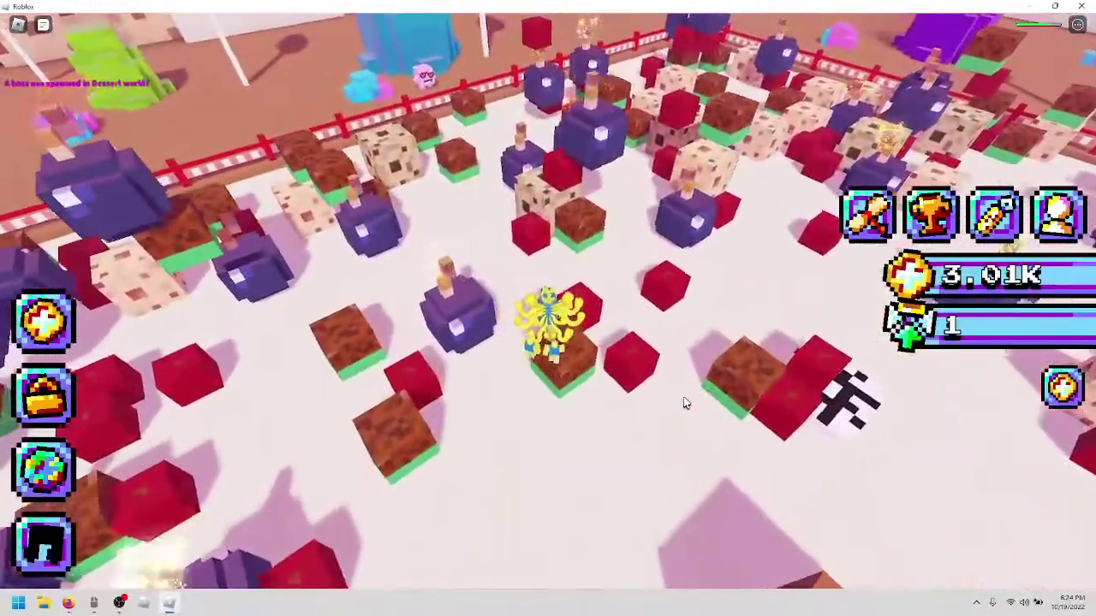
key("w")
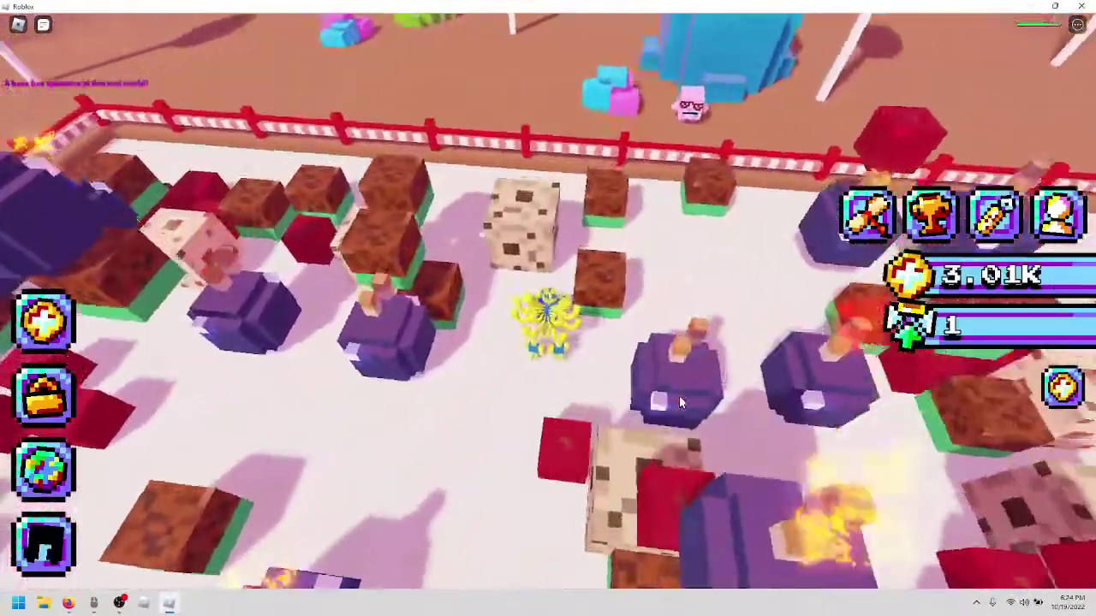
key("w")
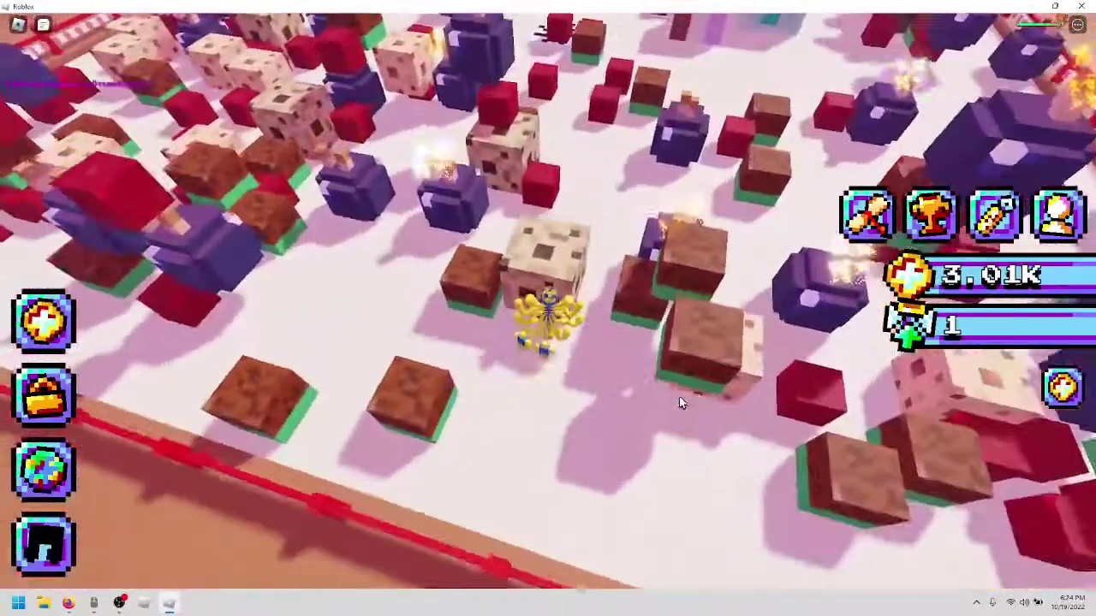
key("w")
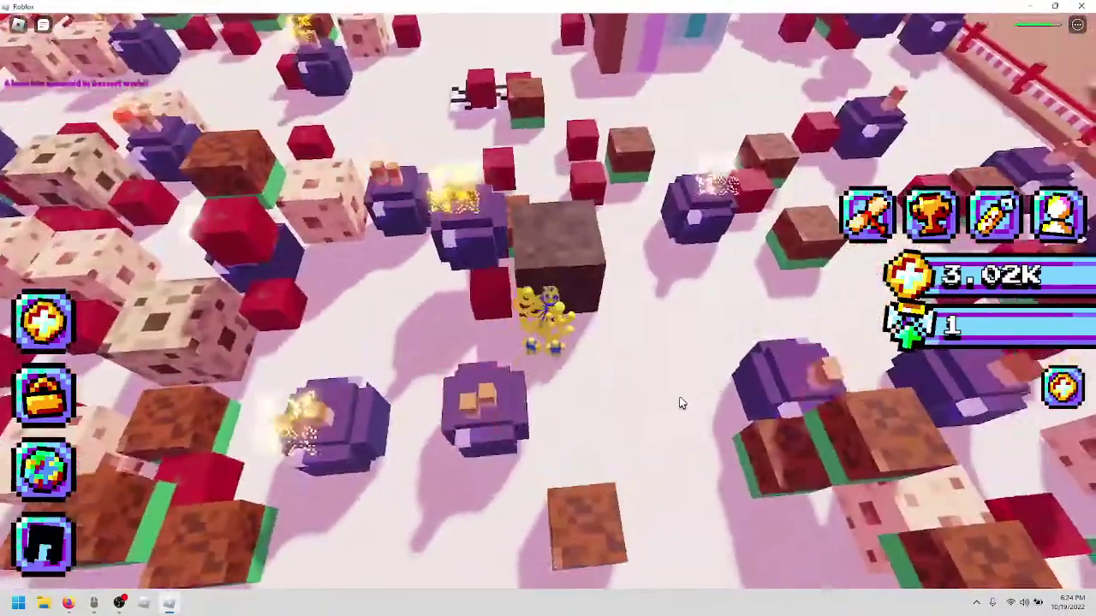